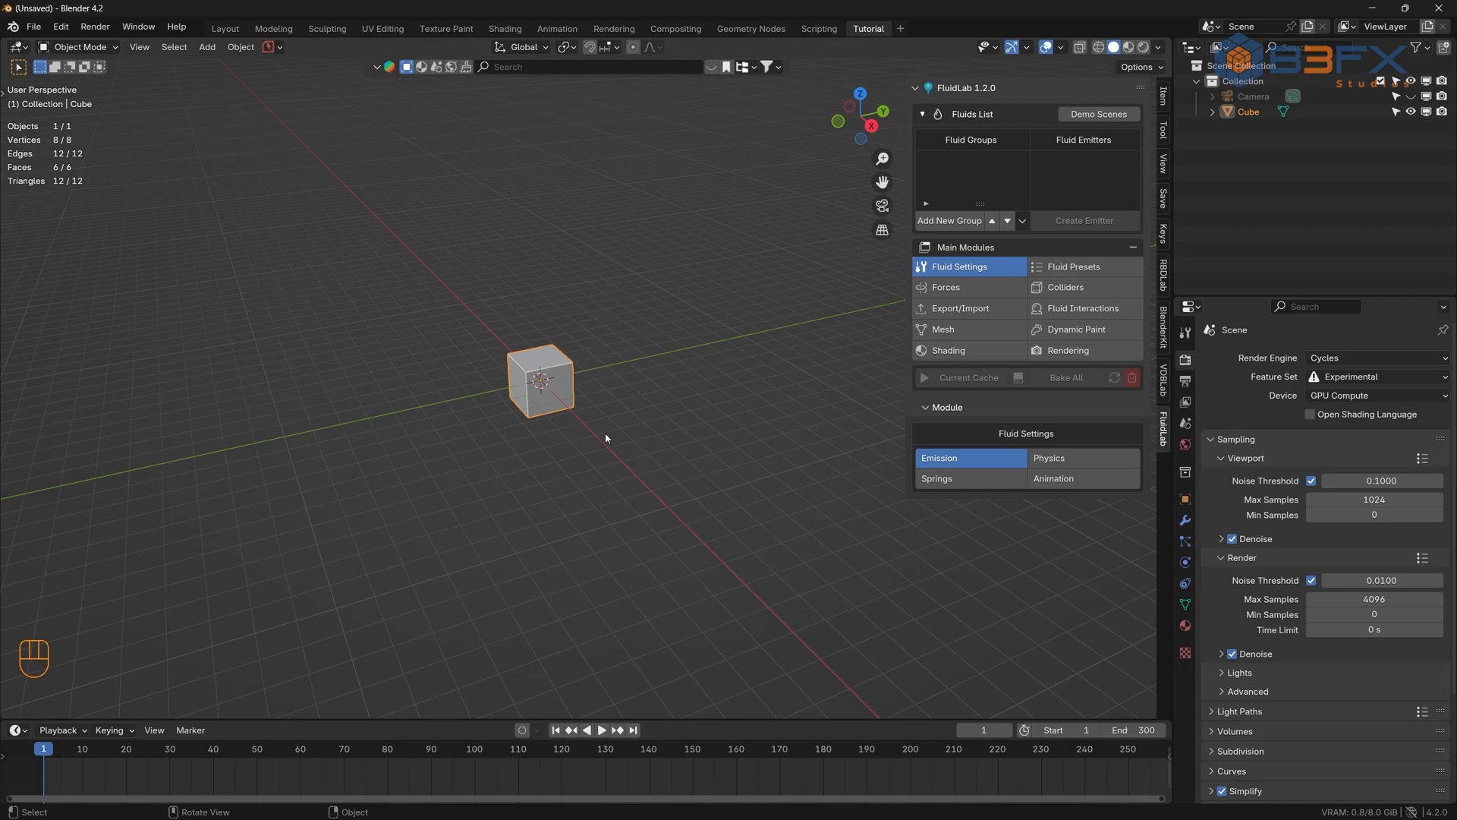
- Open the Geometry_Boat demo scene from FluidLab's demo scenes and decline loading the newer autosave
{"action": "left_click", "coordinate": [1105, 116]}
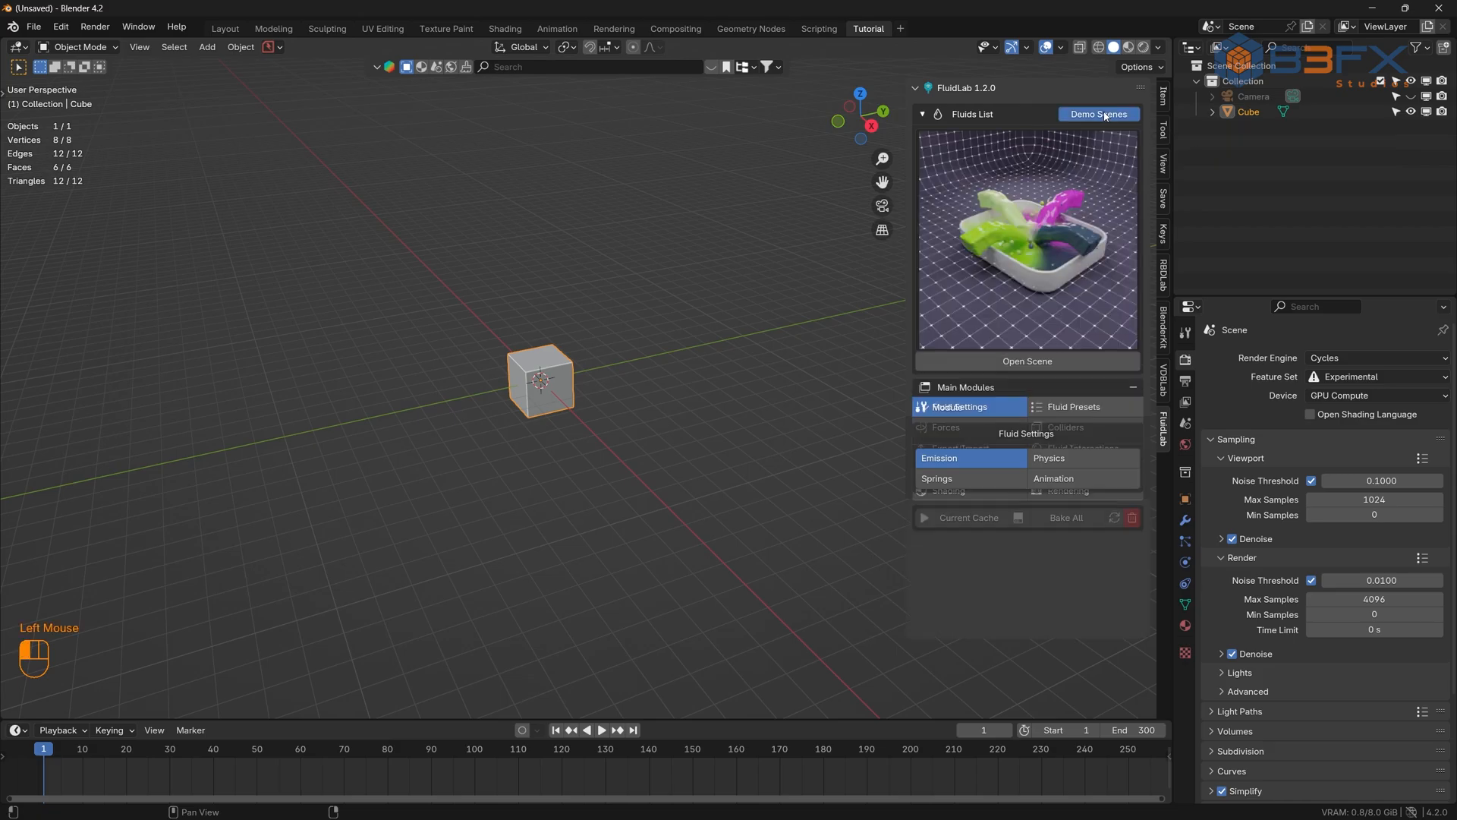
{"action": "left_click", "coordinate": [1034, 245]}
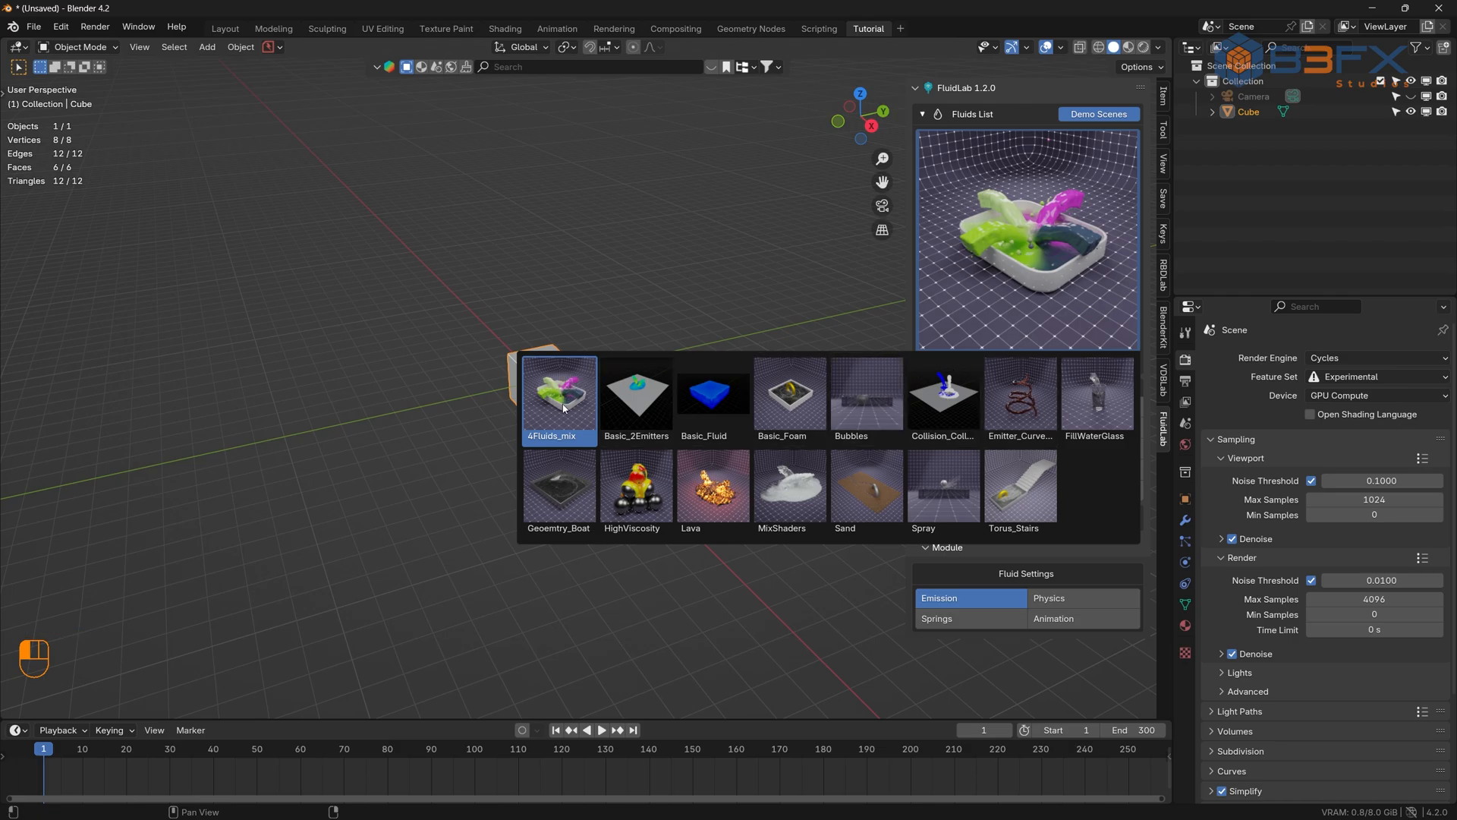
{"action": "left_click", "coordinate": [557, 496]}
{"action": "left_click", "coordinate": [1032, 361]}
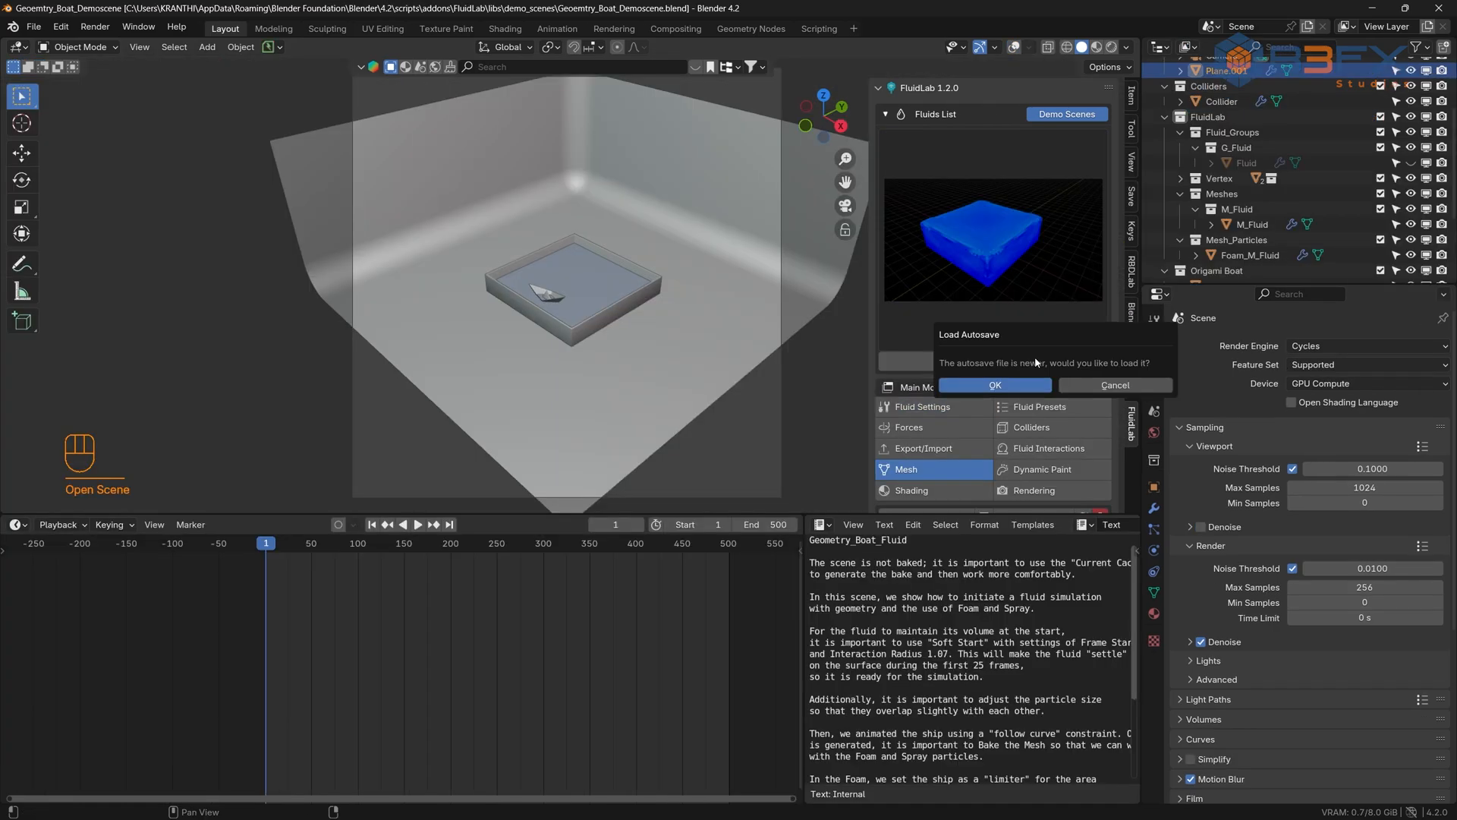
{"action": "left_click", "coordinate": [1116, 385]}
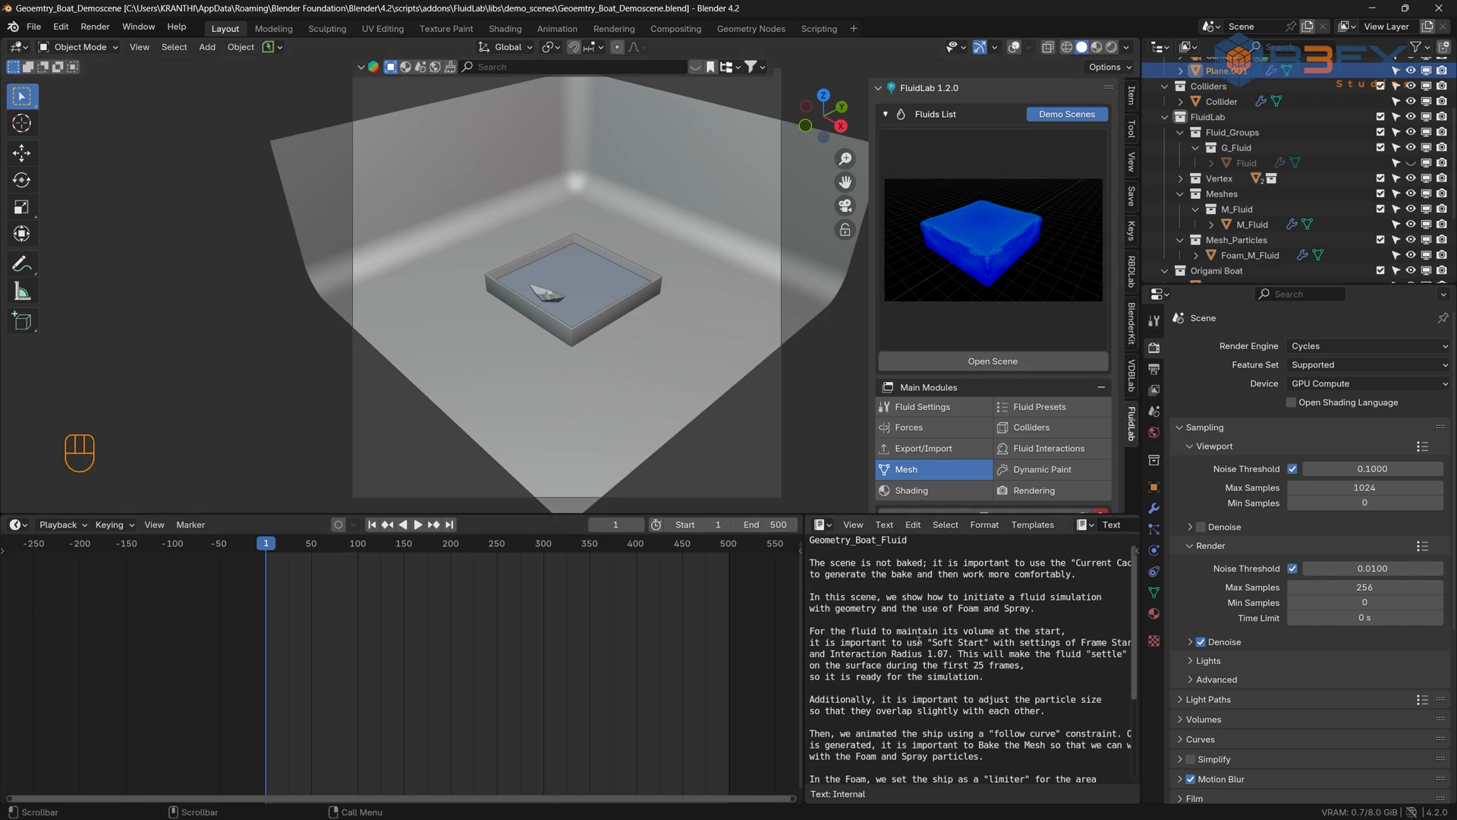
- Read through the scene's notes, enlarge the 3D viewport and leave the camera view for a close view of the tank and boat
{"action": "scroll", "coordinate": [955, 629], "scroll_direction": "up", "scroll_amount": 3}
{"action": "scroll", "coordinate": [949, 695], "scroll_direction": "down", "scroll_amount": 2}
{"action": "scroll", "coordinate": [947, 697], "scroll_direction": "up", "scroll_amount": 3}
{"action": "left_click_drag", "start_coordinate": [535, 515], "coordinate": [522, 726]}
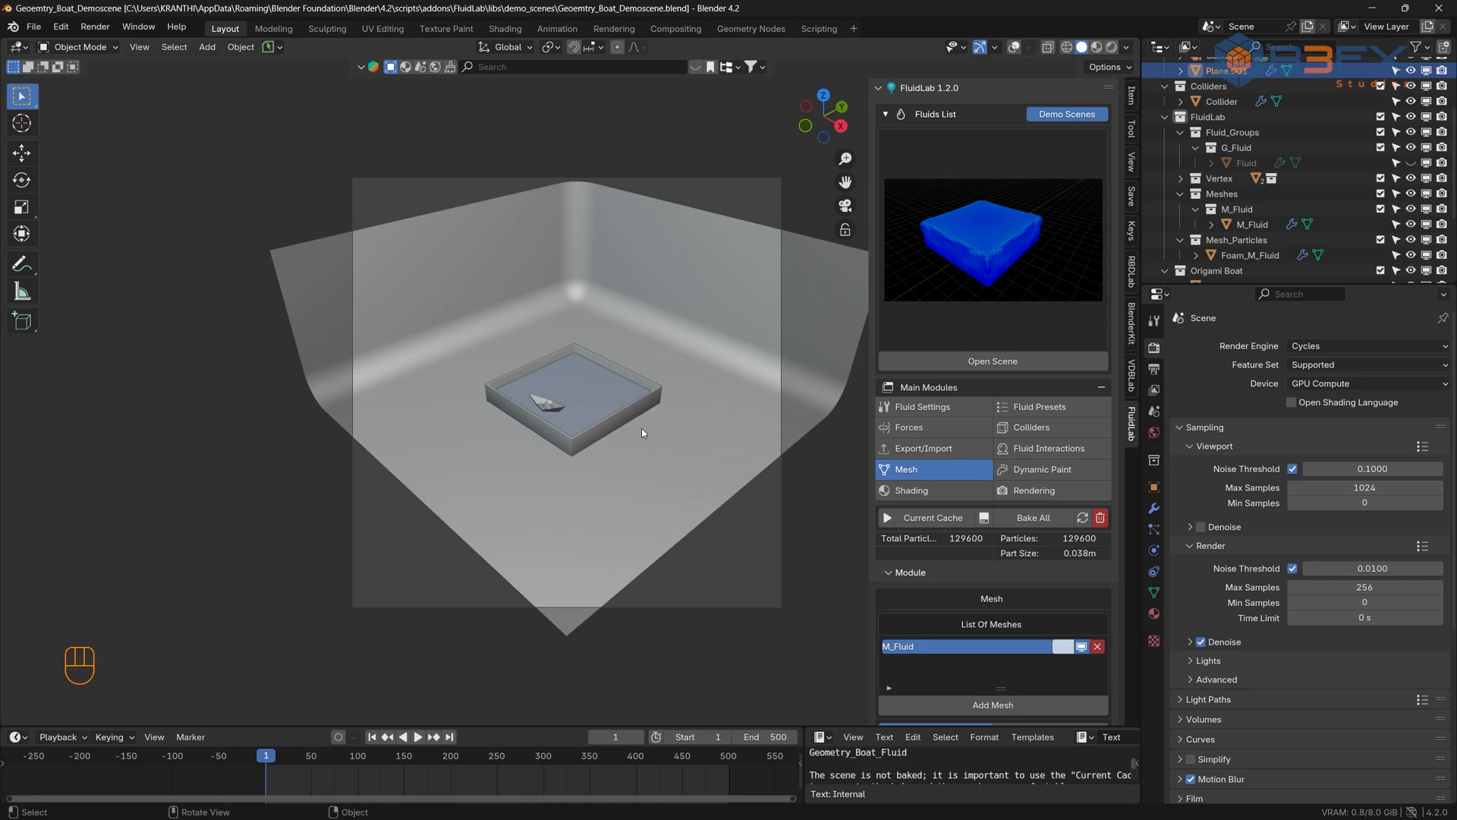
{"action": "key", "text": "KP_0"}
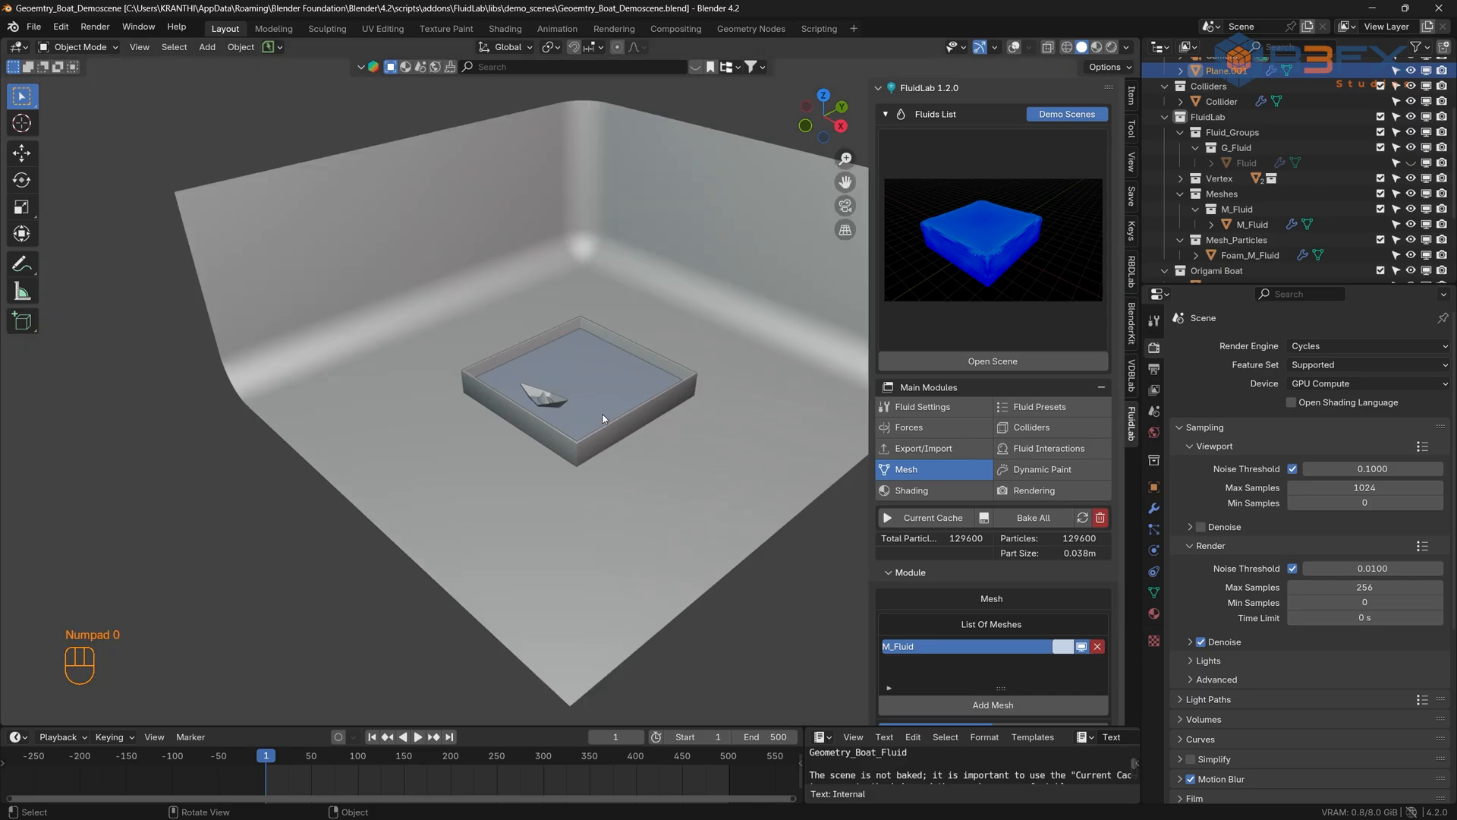
{"action": "scroll", "coordinate": [601, 413], "scroll_direction": "up", "scroll_amount": 5}
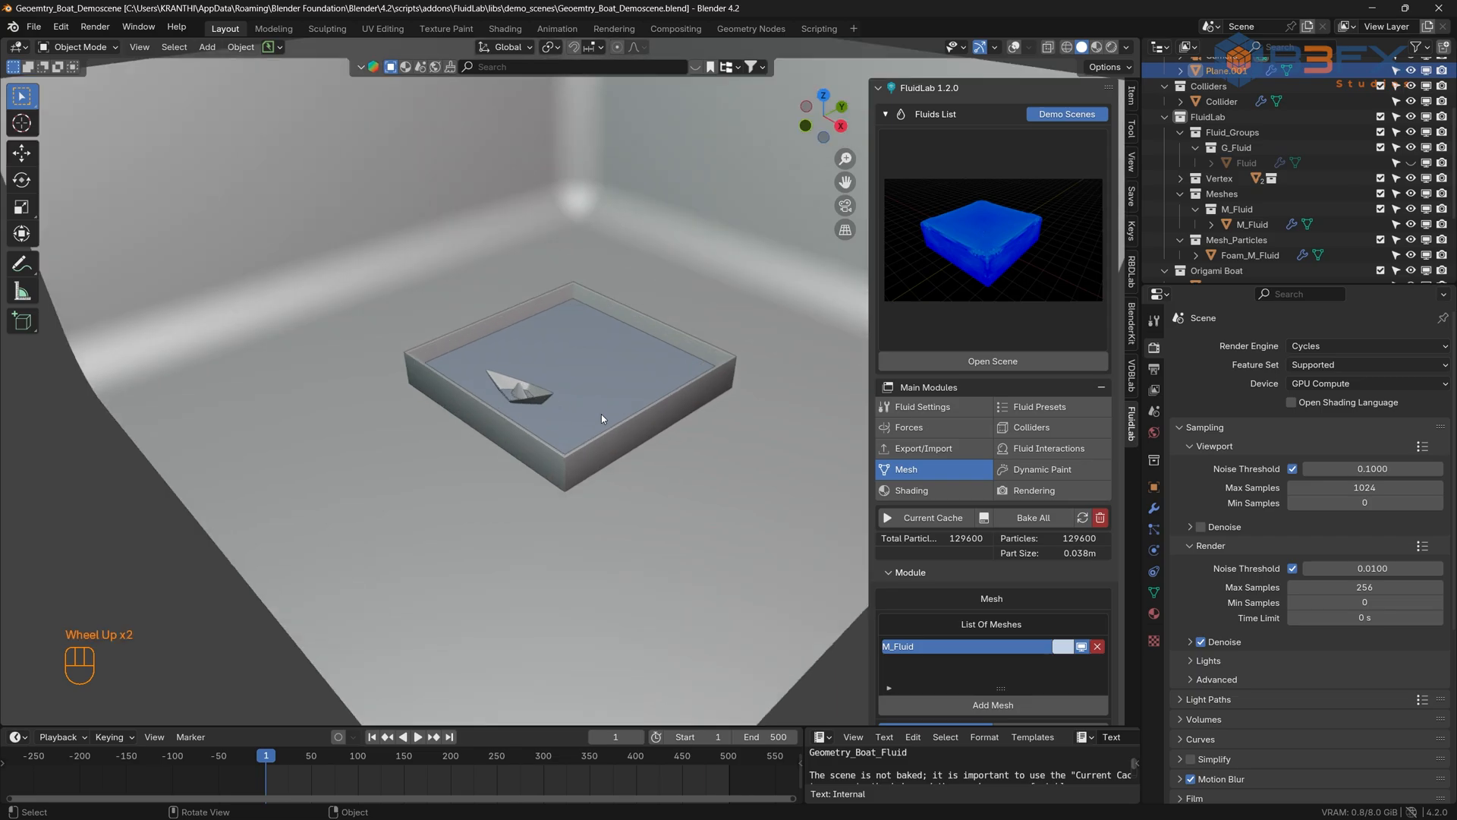
{"action": "middle_click_drag", "start_coordinate": [572, 441], "coordinate": [572, 497], "text": "shift"}
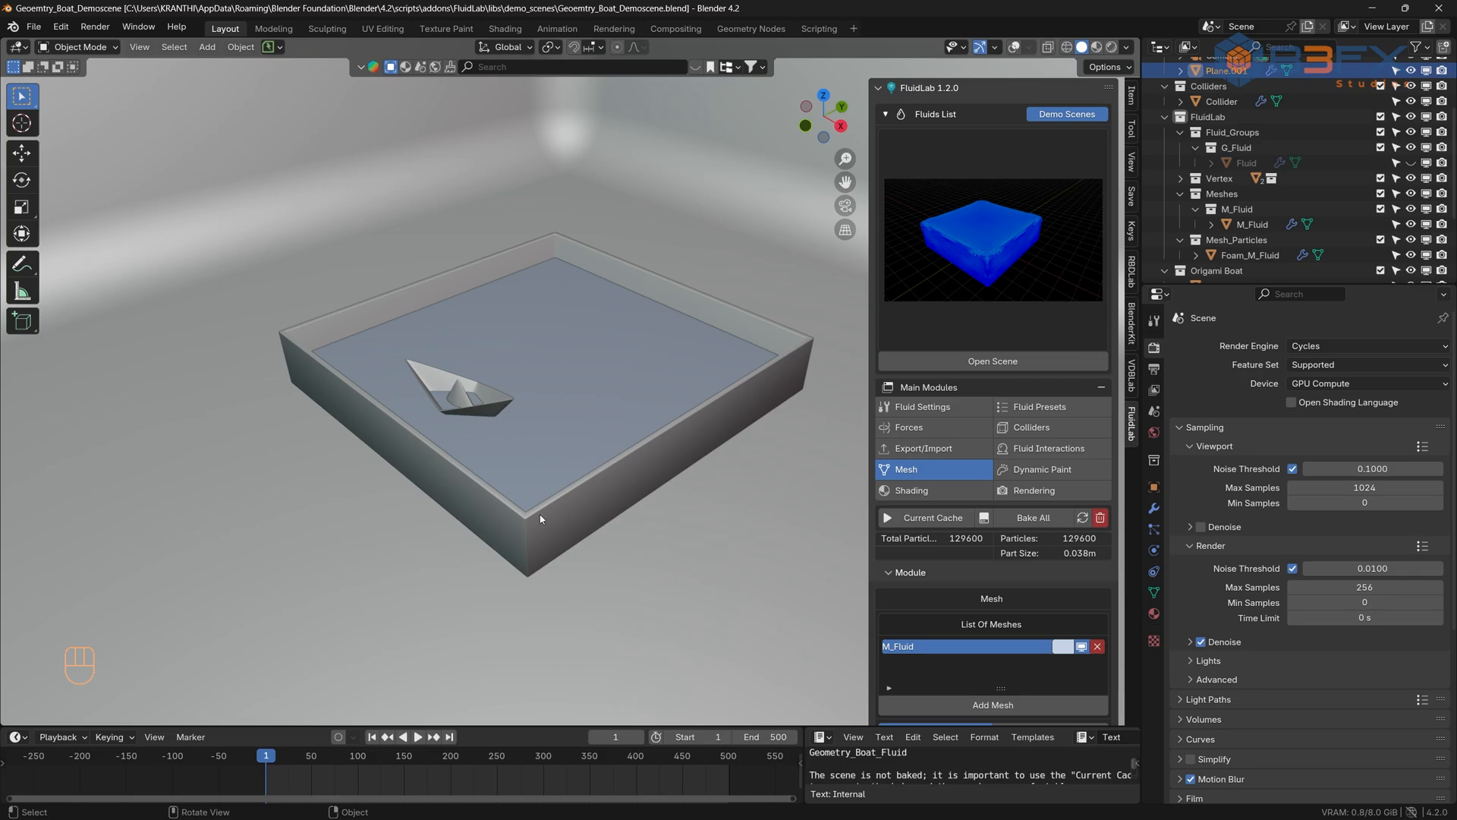
- Turn on viewport overlays and examine the KillParticles00 collider at the boat by temporarily unhiding it and test-moving it
{"action": "left_click", "coordinate": [1045, 429]}
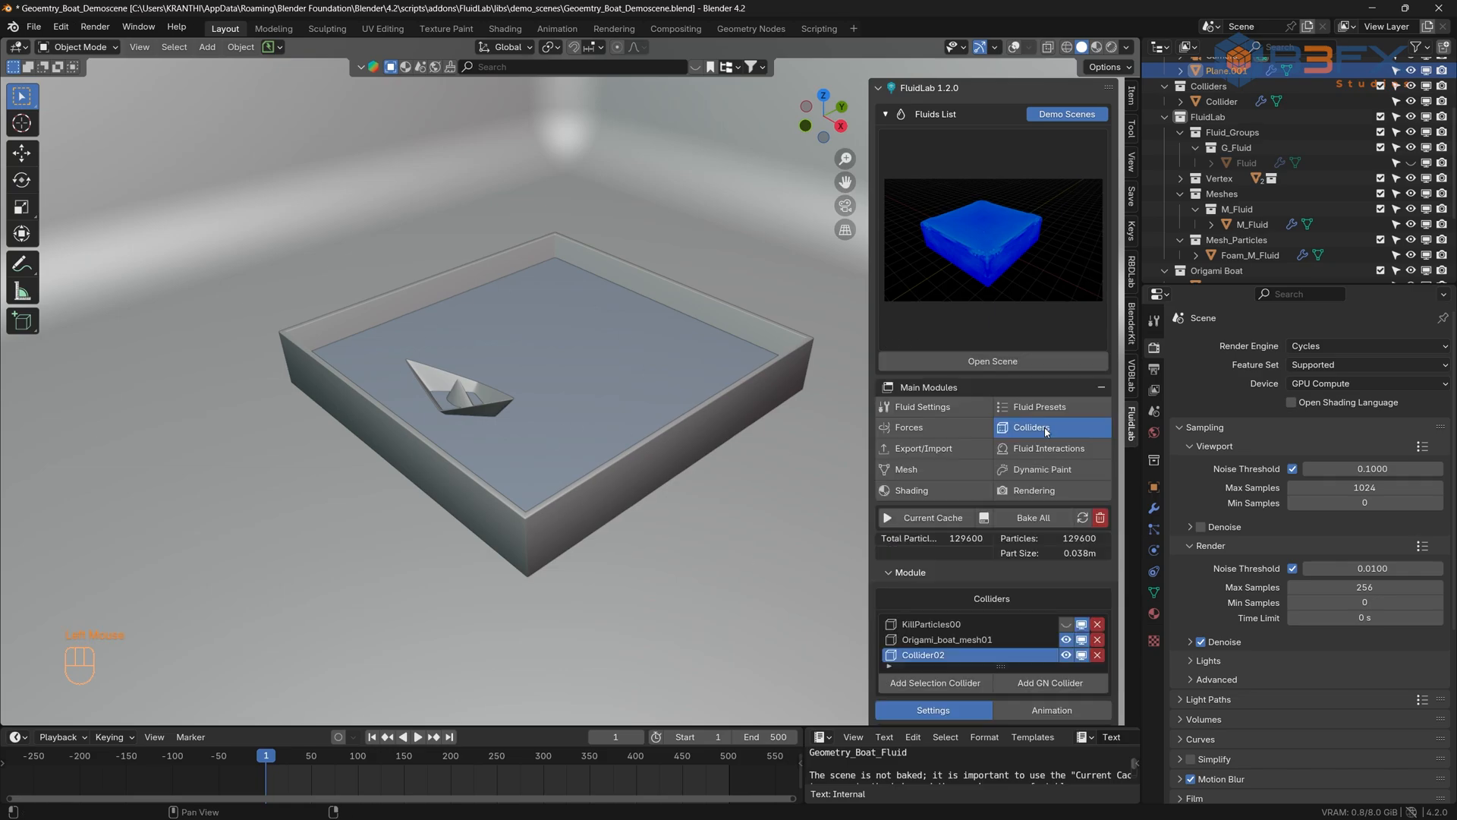
{"action": "left_click", "coordinate": [954, 626]}
{"action": "left_click", "coordinate": [482, 410]}
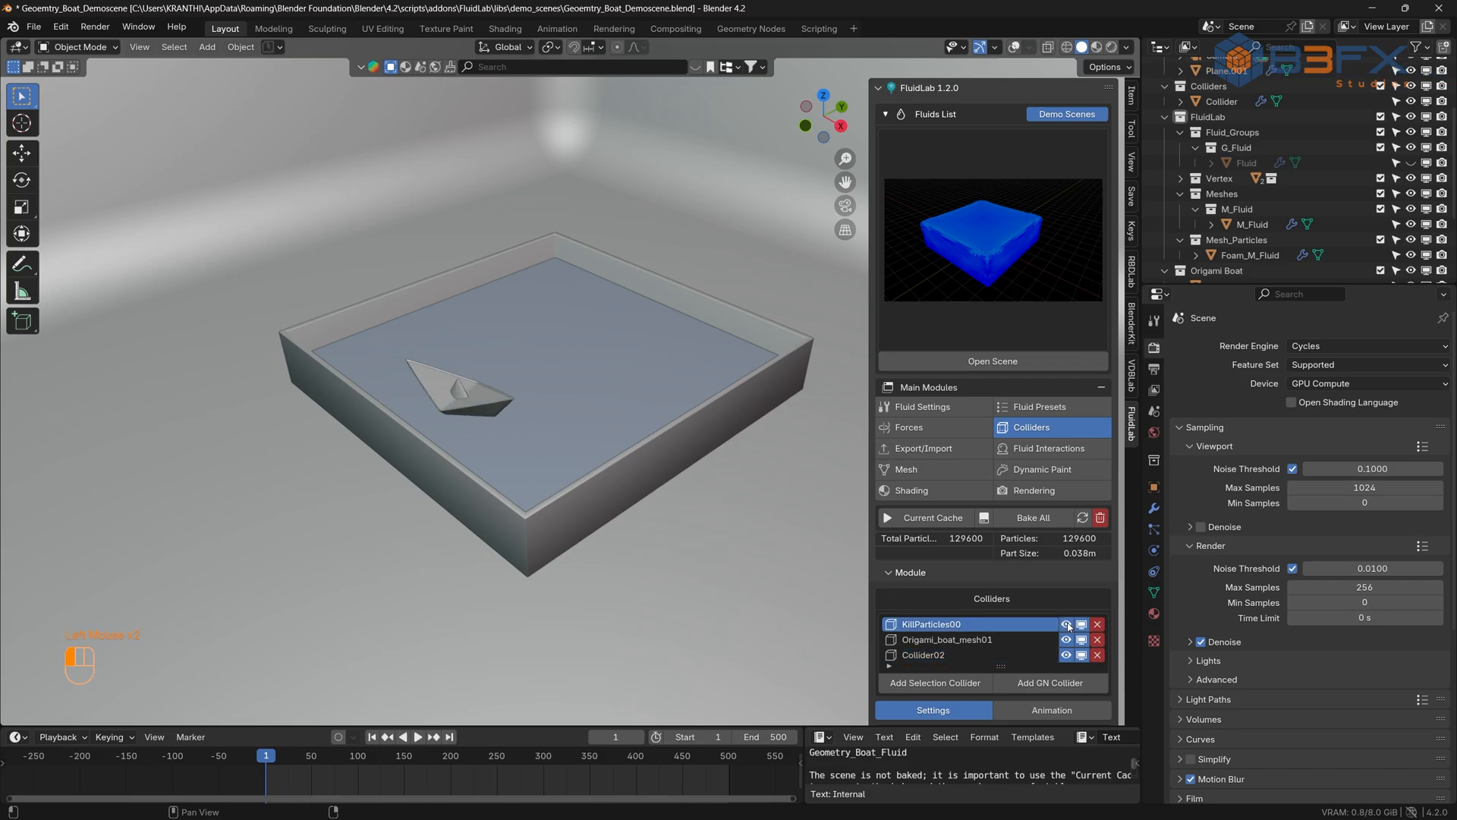
{"action": "left_click", "coordinate": [479, 398]}
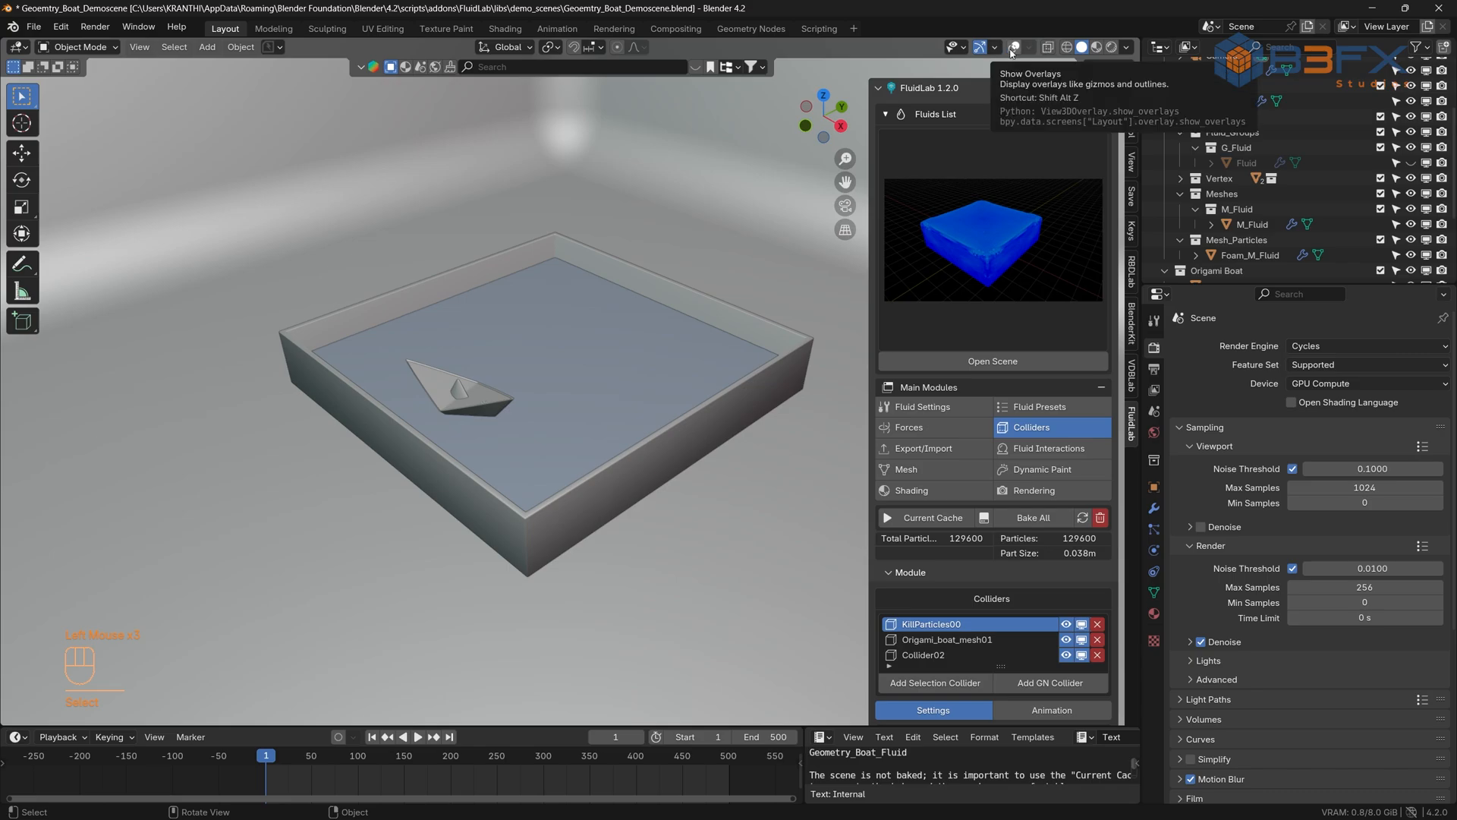
{"action": "left_click", "coordinate": [1013, 51]}
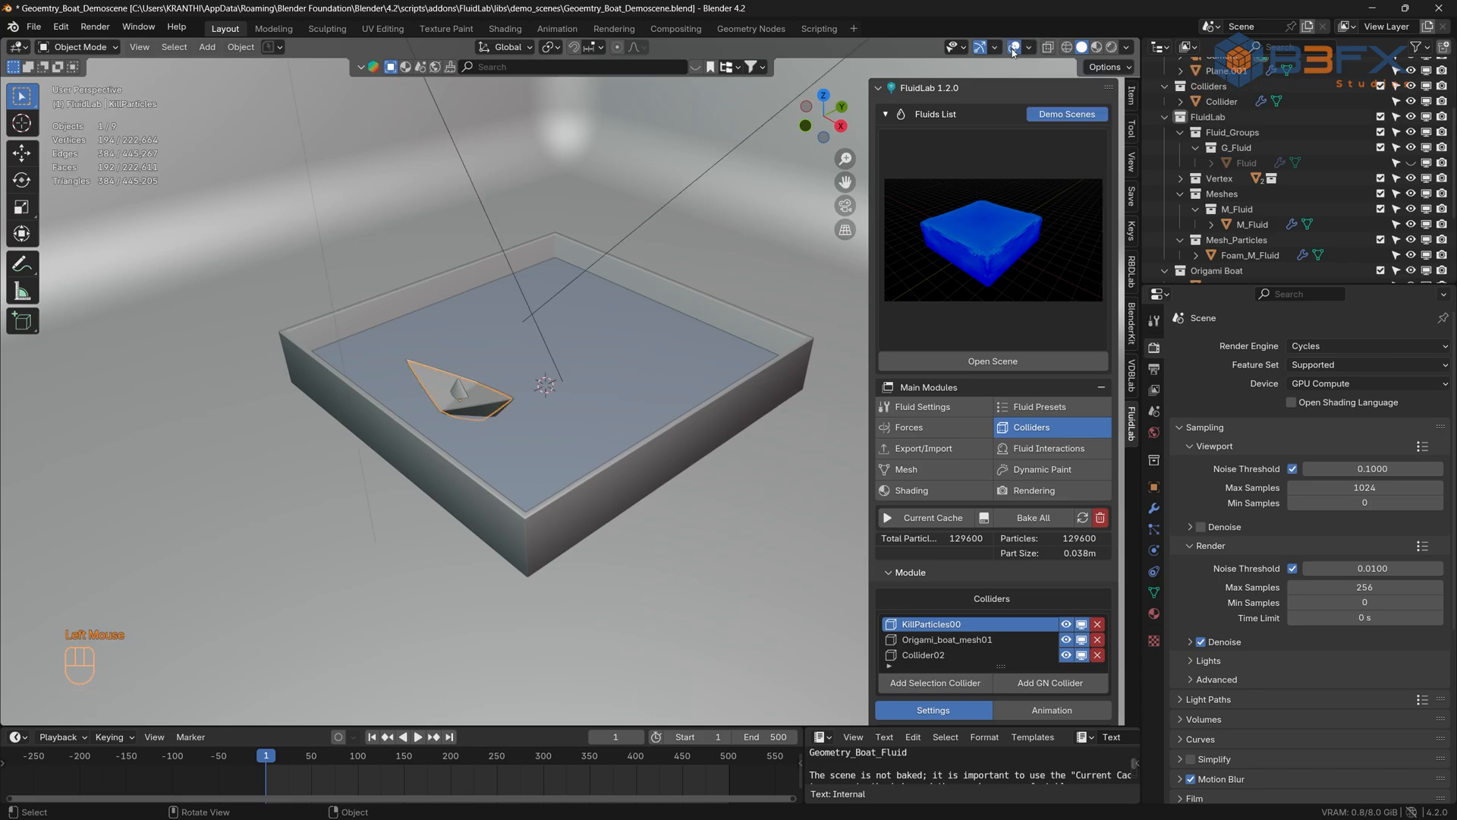
{"action": "left_click", "coordinate": [465, 389]}
{"action": "key", "text": "g"}
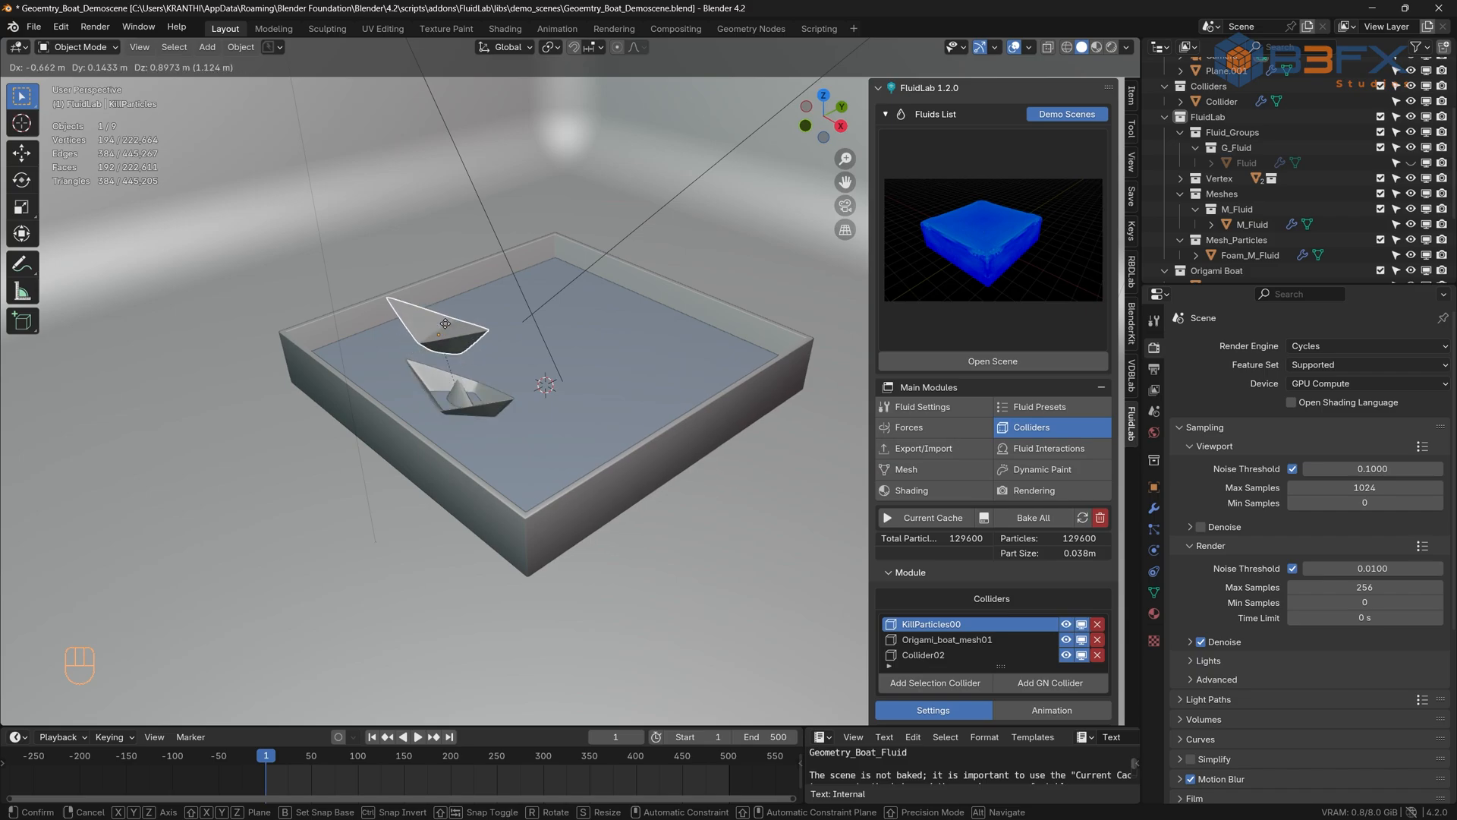
{"action": "right_click", "coordinate": [447, 328]}
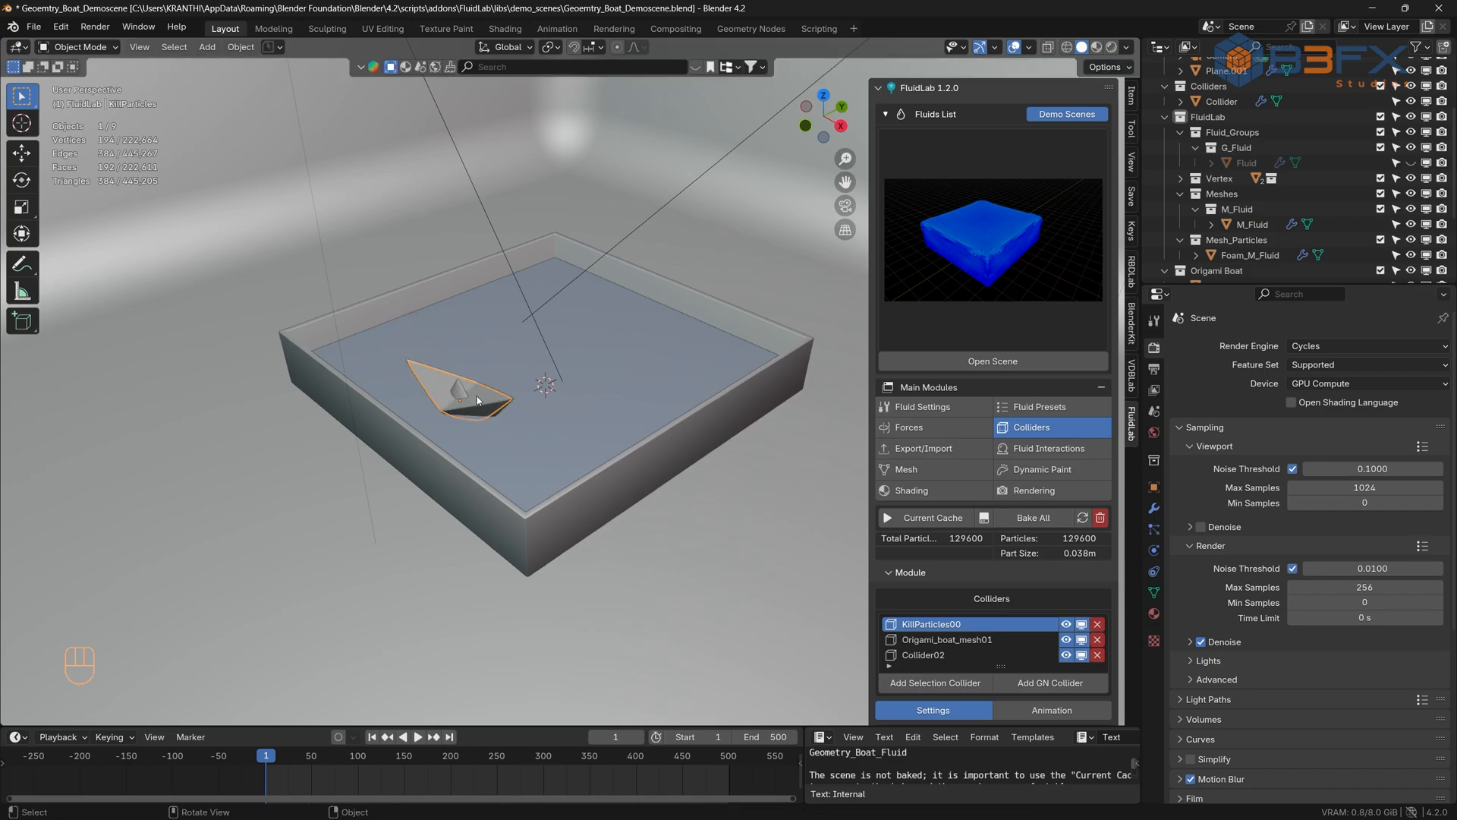
{"action": "left_click", "coordinate": [1066, 624]}
- Examine the Origami_boat_mesh01 and Collider02 colliders without moving them, and save the file
{"action": "double_click", "coordinate": [1013, 639]}
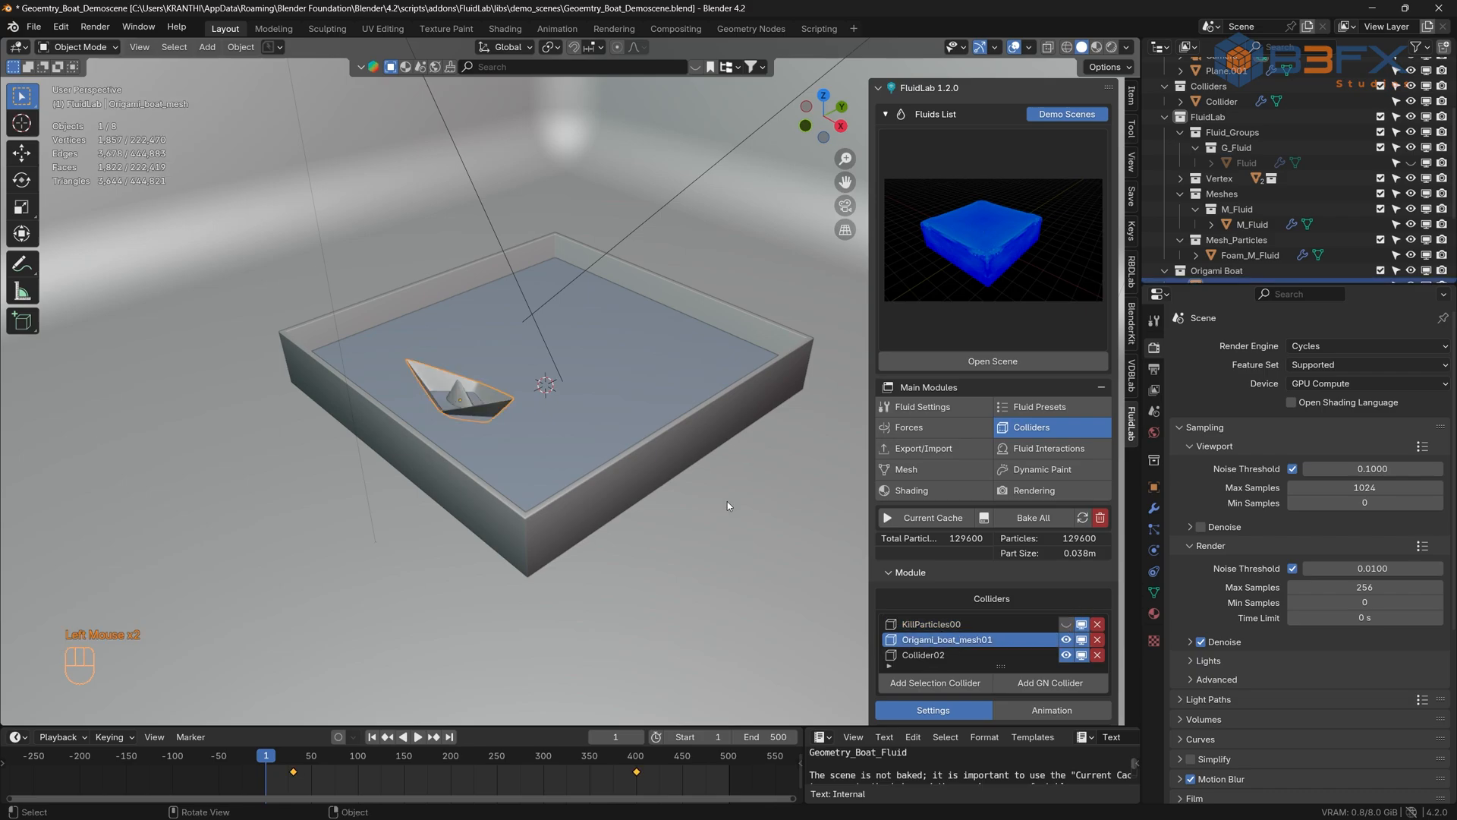
{"action": "key", "text": "g"}
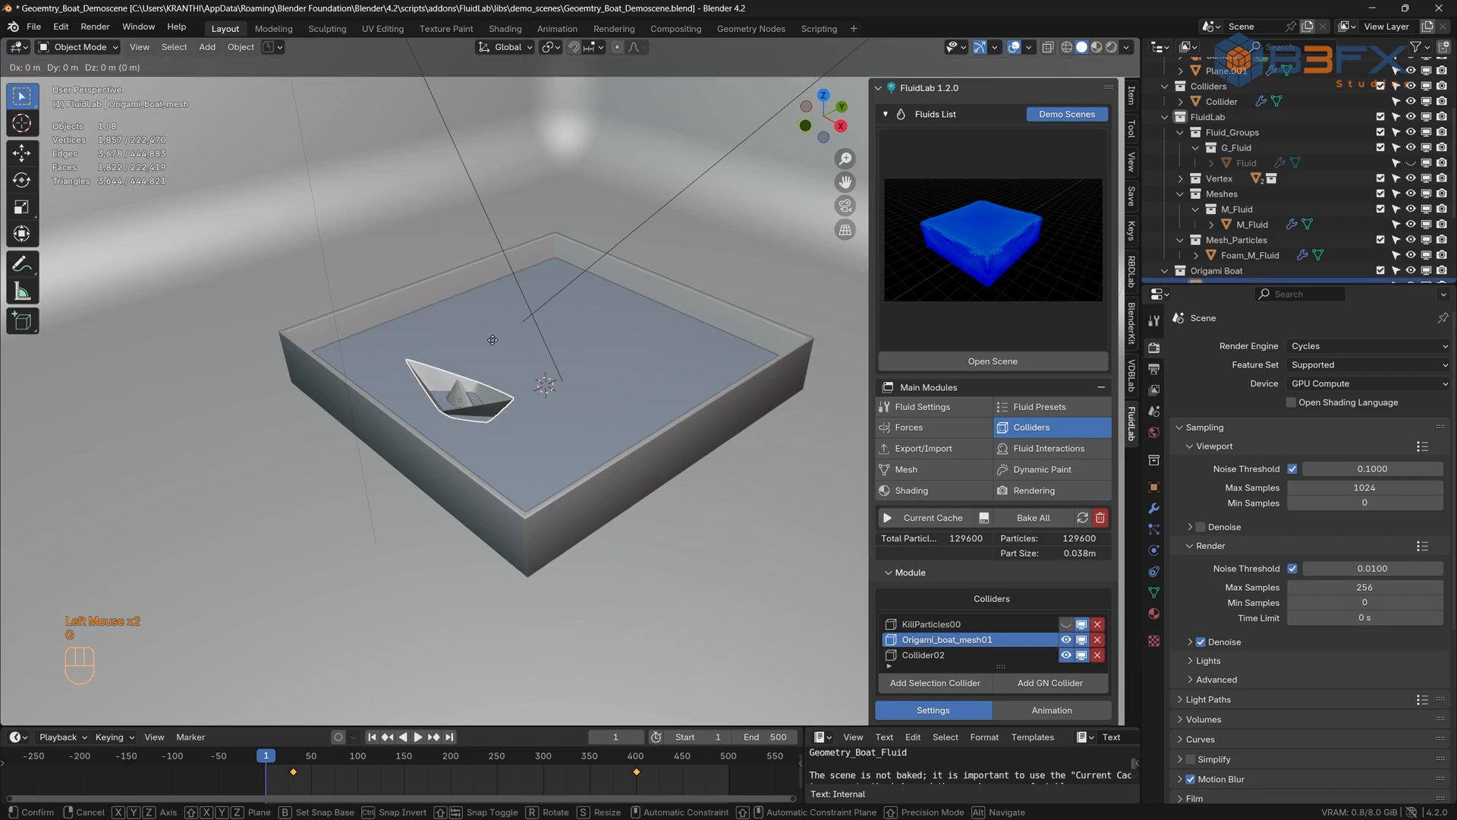
{"action": "right_click", "coordinate": [493, 344]}
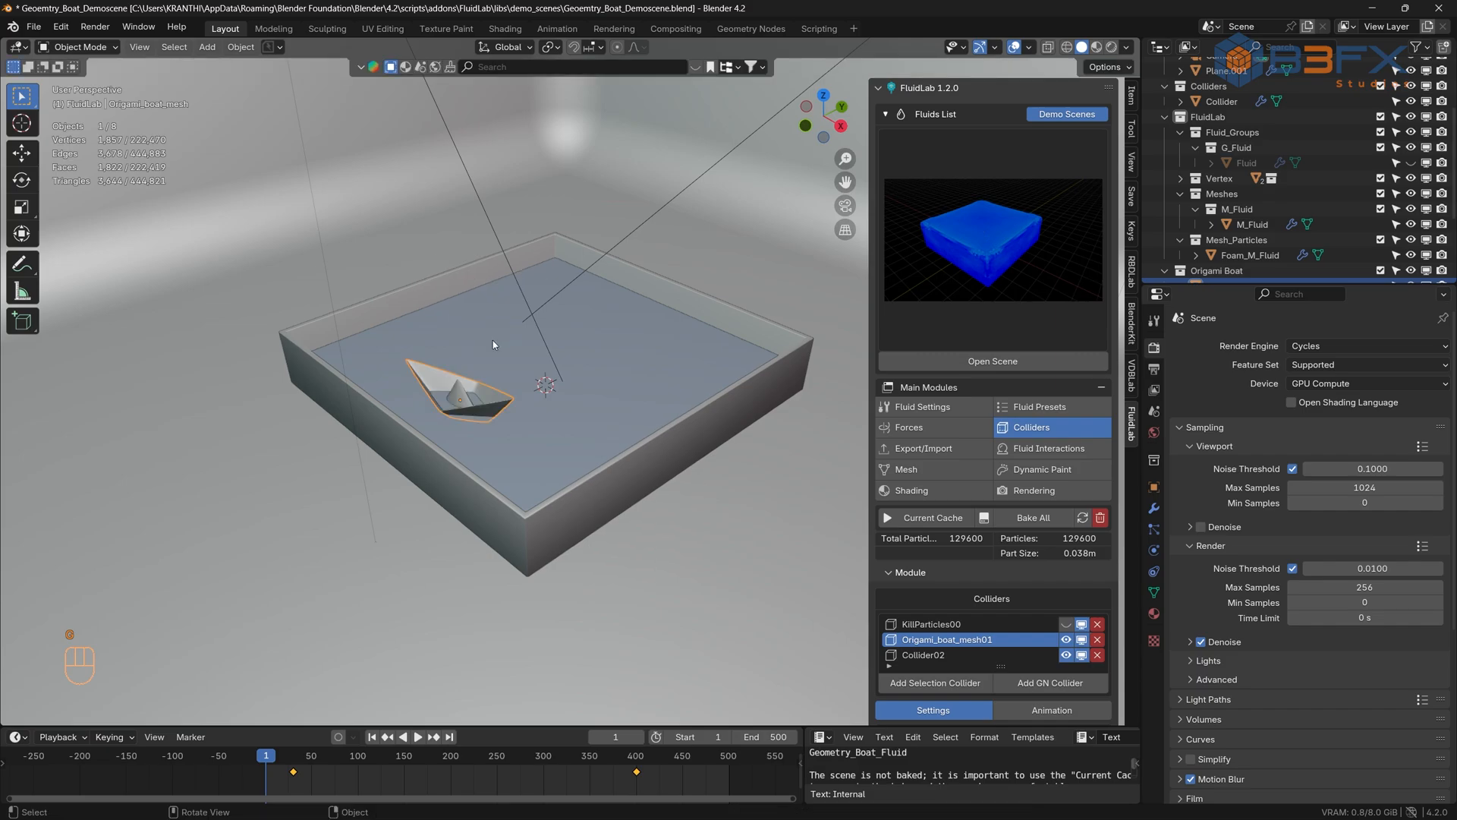
{"action": "left_click", "coordinate": [928, 656]}
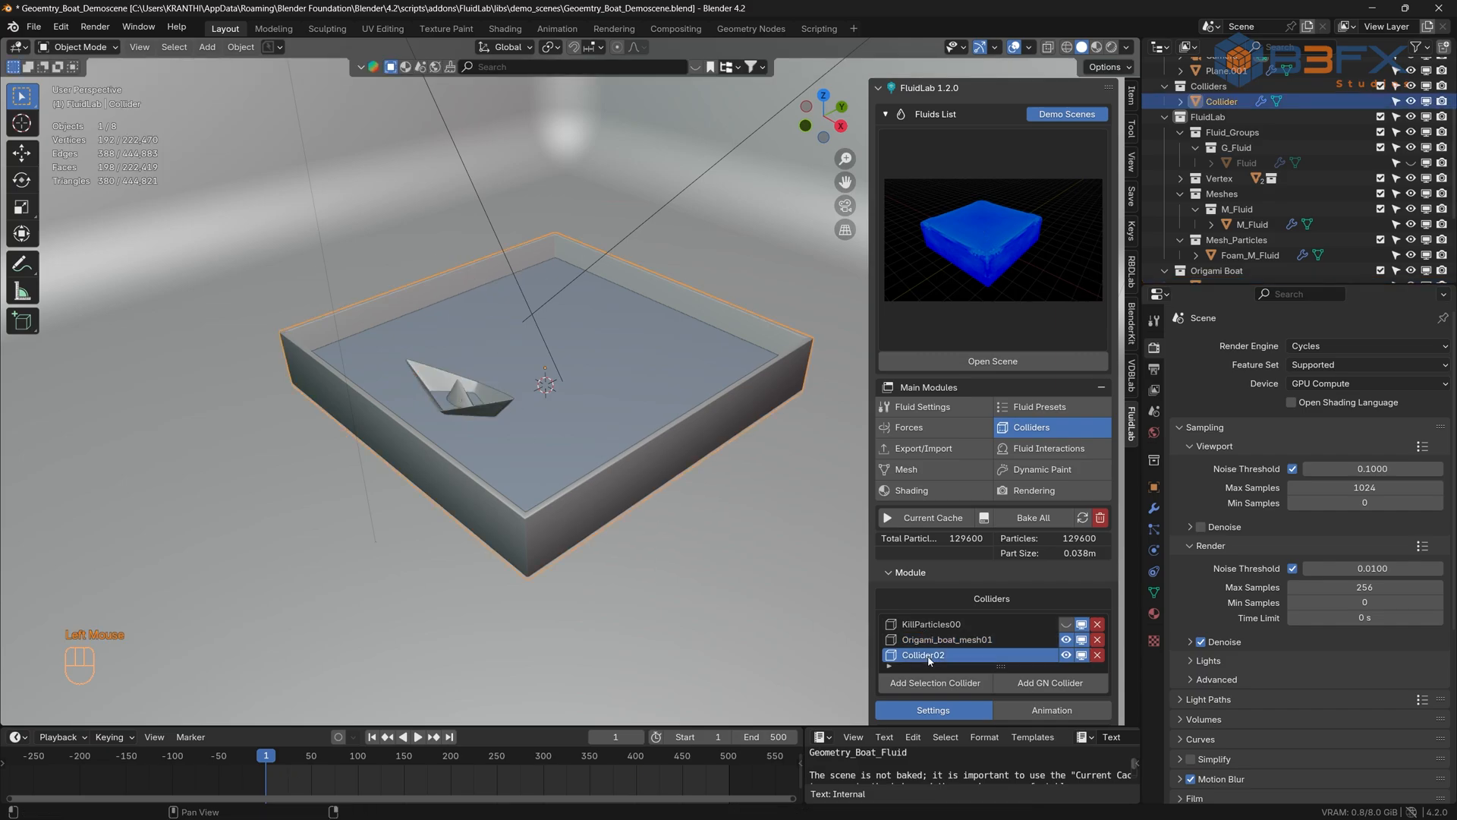
{"action": "left_click", "coordinate": [560, 523]}
{"action": "key", "text": "ctrl+s"}
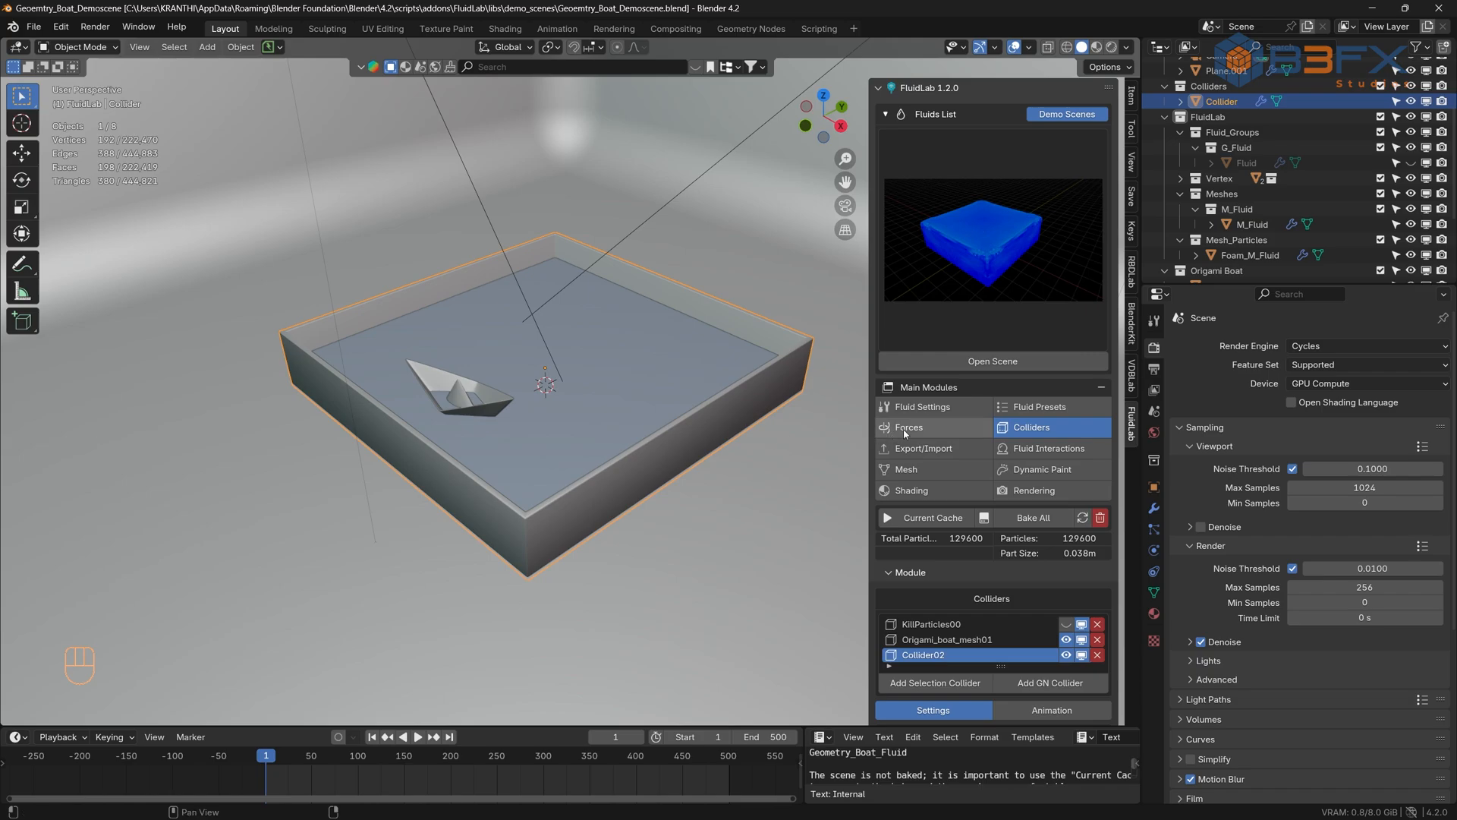
- Review the fluid's emission and foam particle settings, and remove the foam from the M_Fluid mesh
{"action": "left_click", "coordinate": [937, 410]}
{"action": "scroll", "coordinate": [939, 521], "scroll_direction": "down", "scroll_amount": 4}
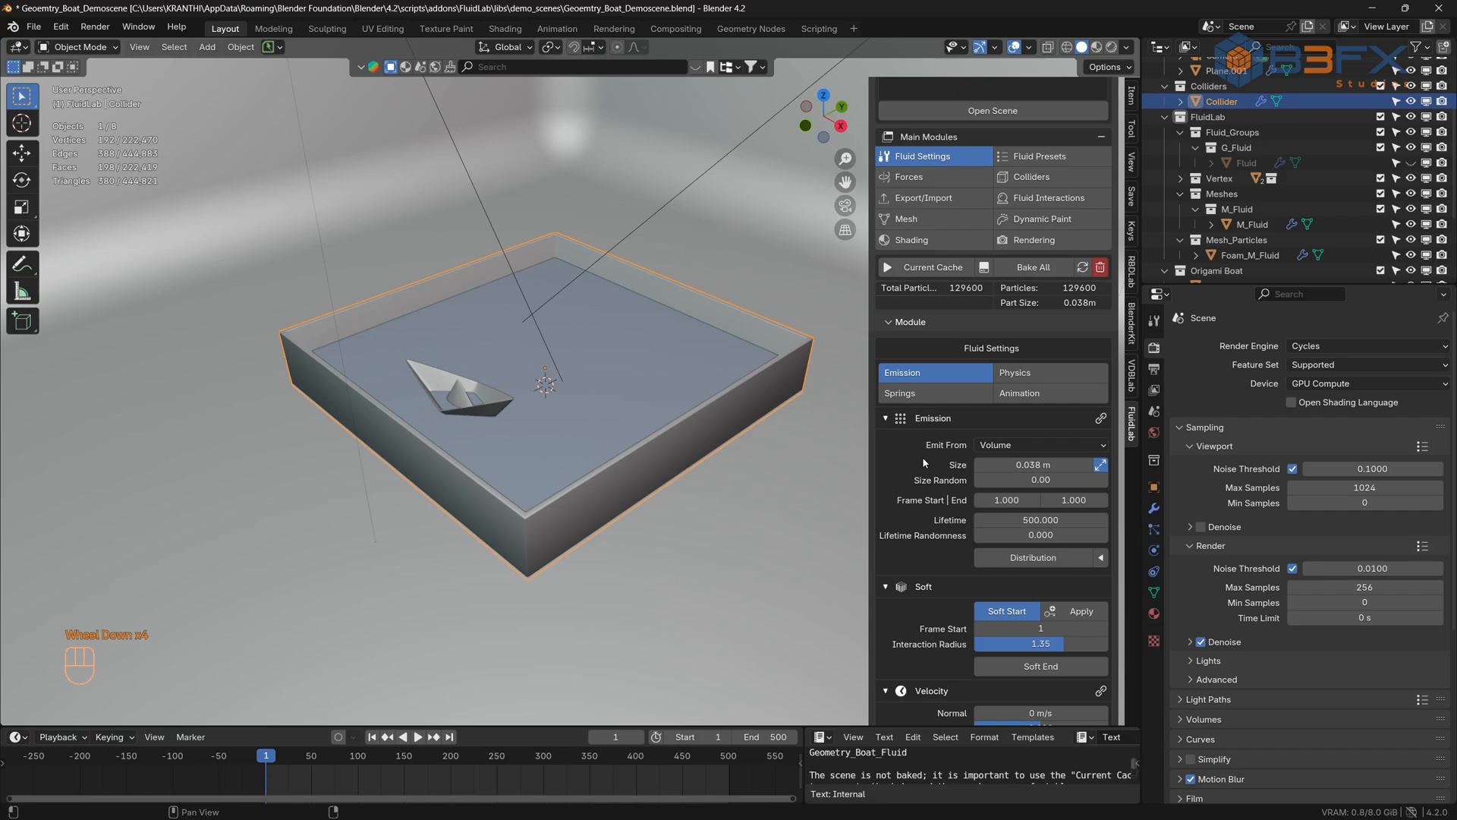
{"action": "left_click", "coordinate": [940, 220]}
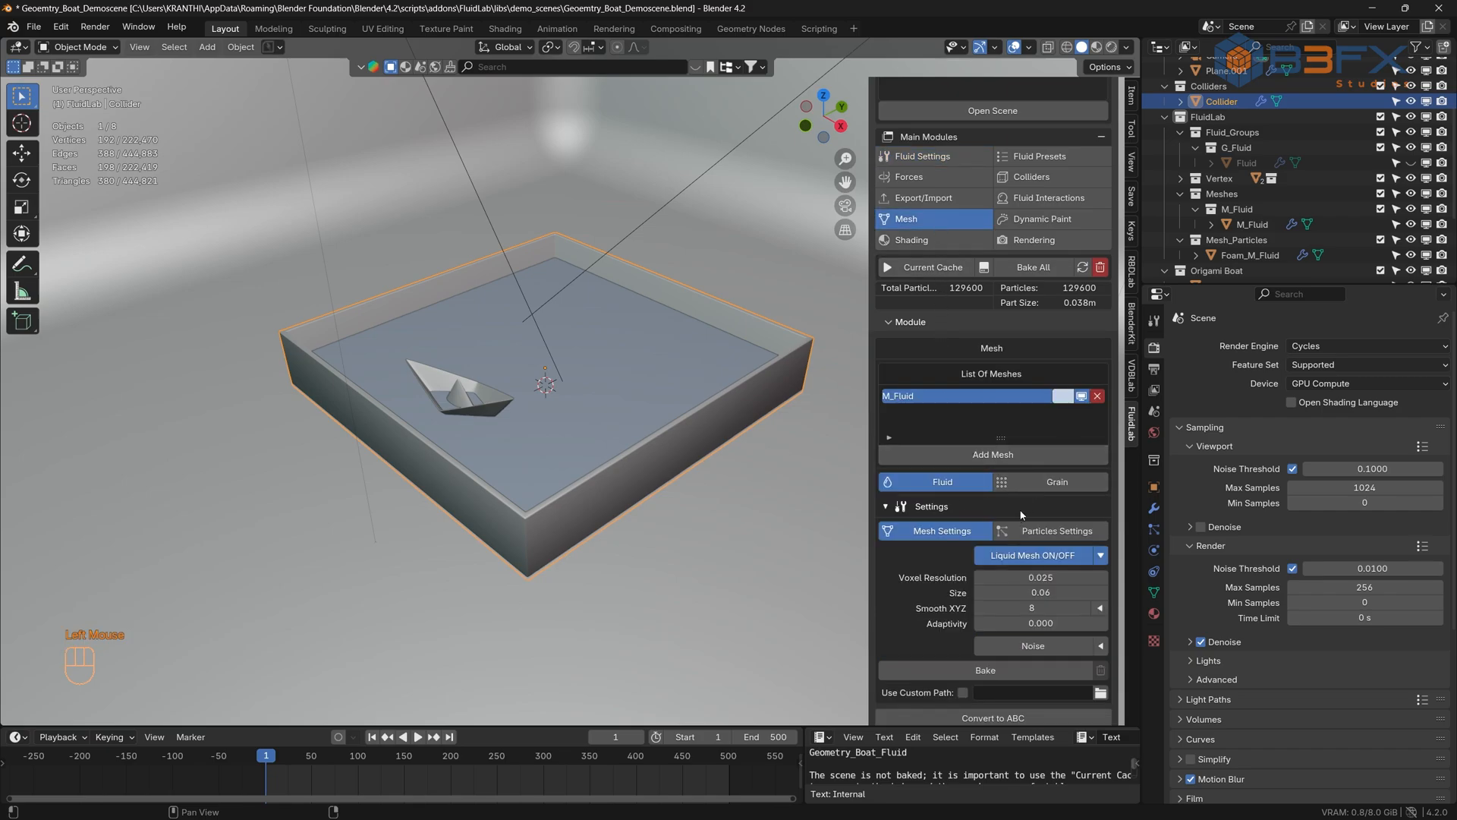
{"action": "scroll", "coordinate": [1020, 514], "scroll_direction": "down", "scroll_amount": 2}
{"action": "left_click", "coordinate": [1062, 523]}
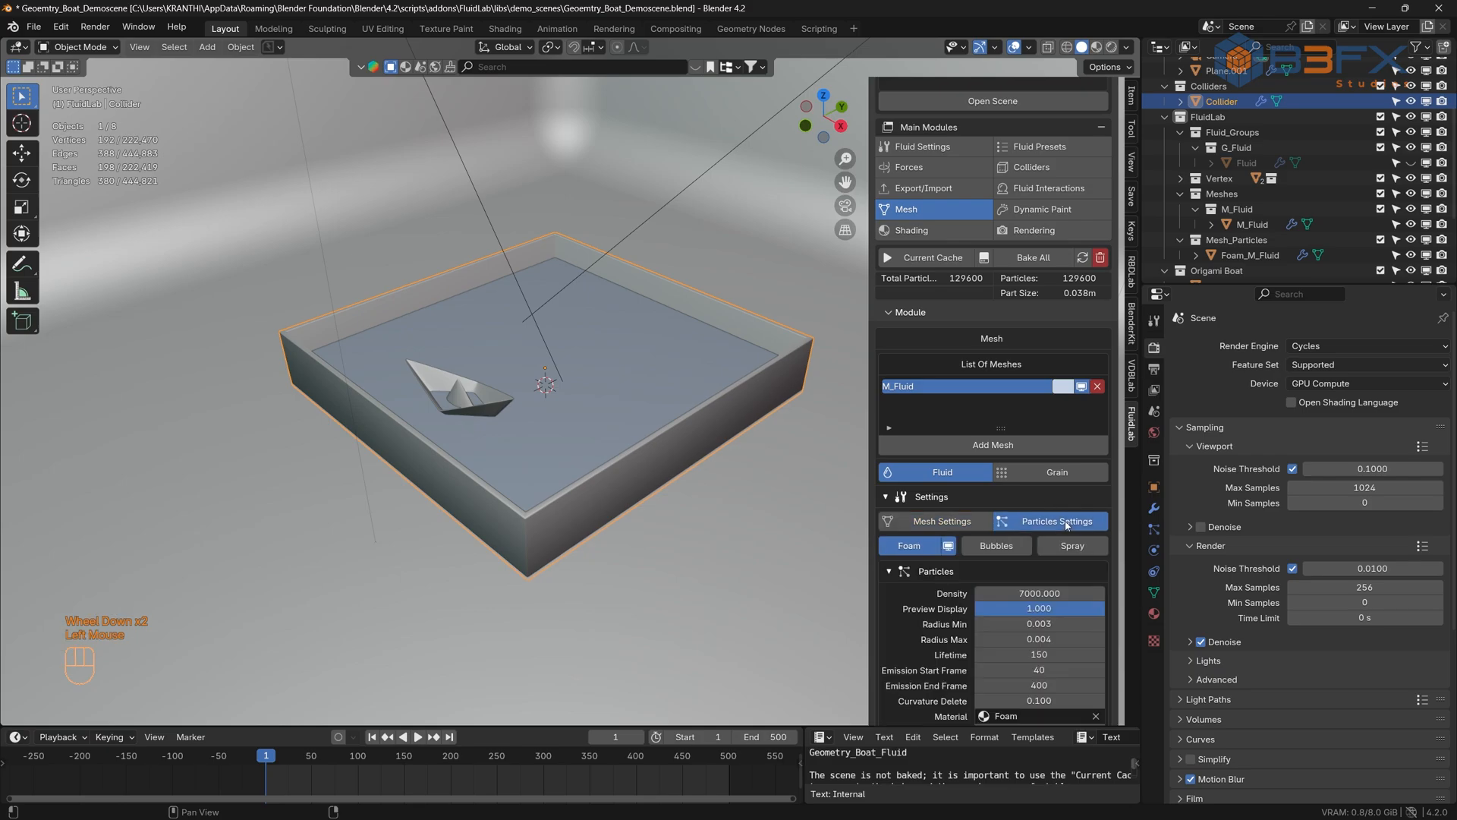
{"action": "scroll", "coordinate": [1007, 609], "scroll_direction": "down", "scroll_amount": 8}
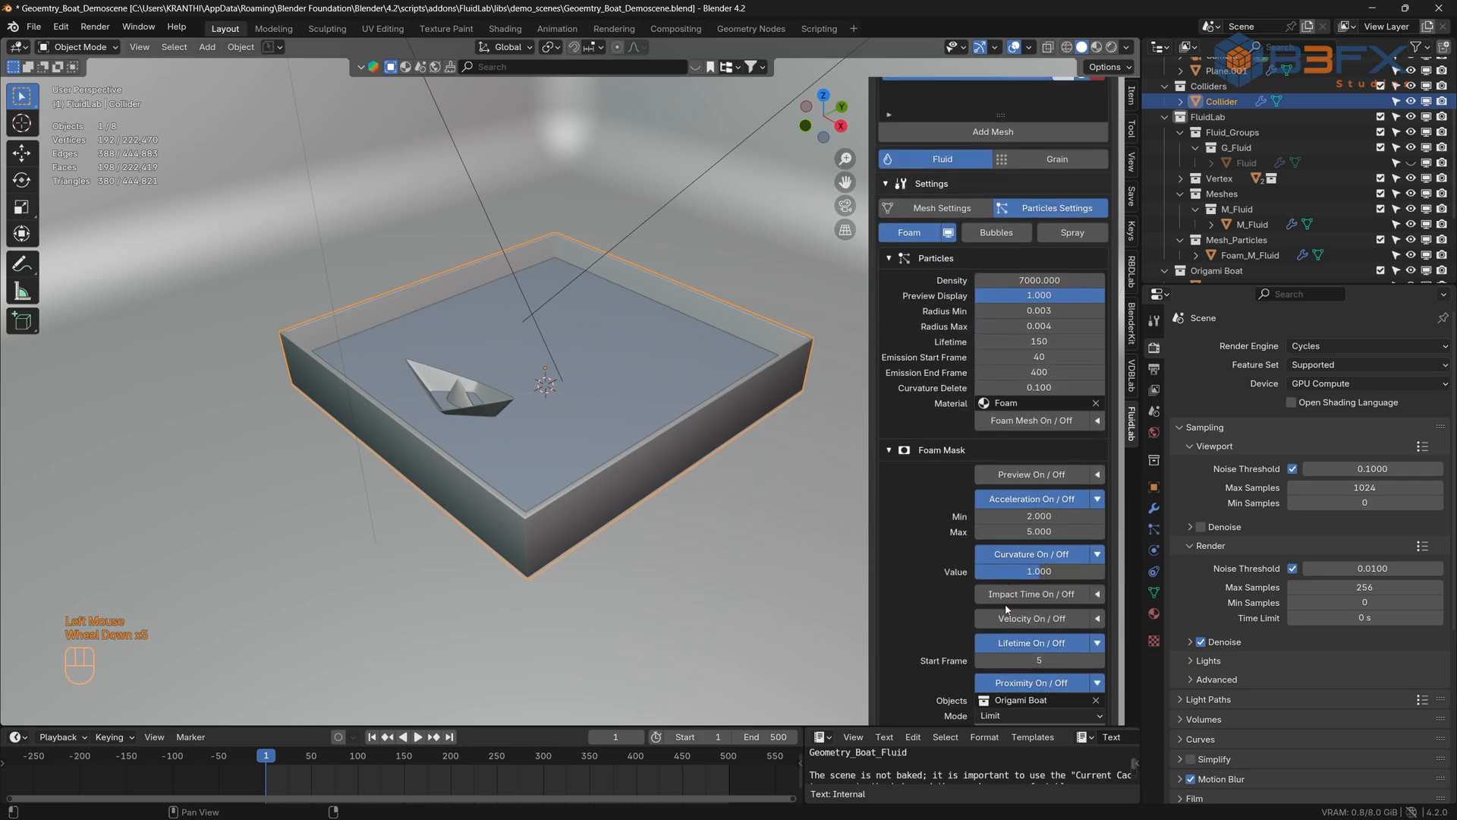
{"action": "scroll", "coordinate": [1033, 712], "scroll_direction": "down", "scroll_amount": 2}
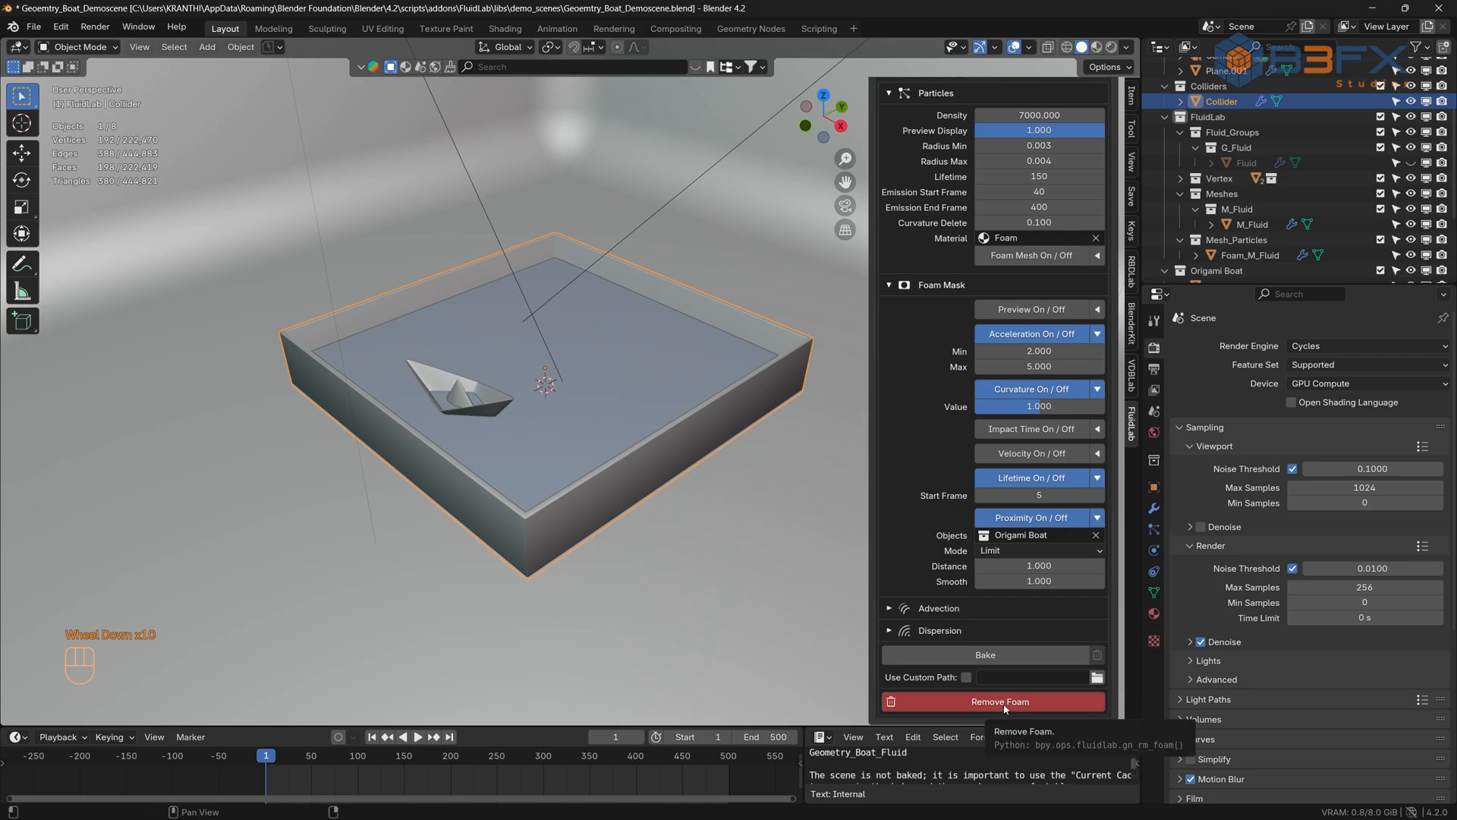
{"action": "left_click", "coordinate": [1004, 701]}
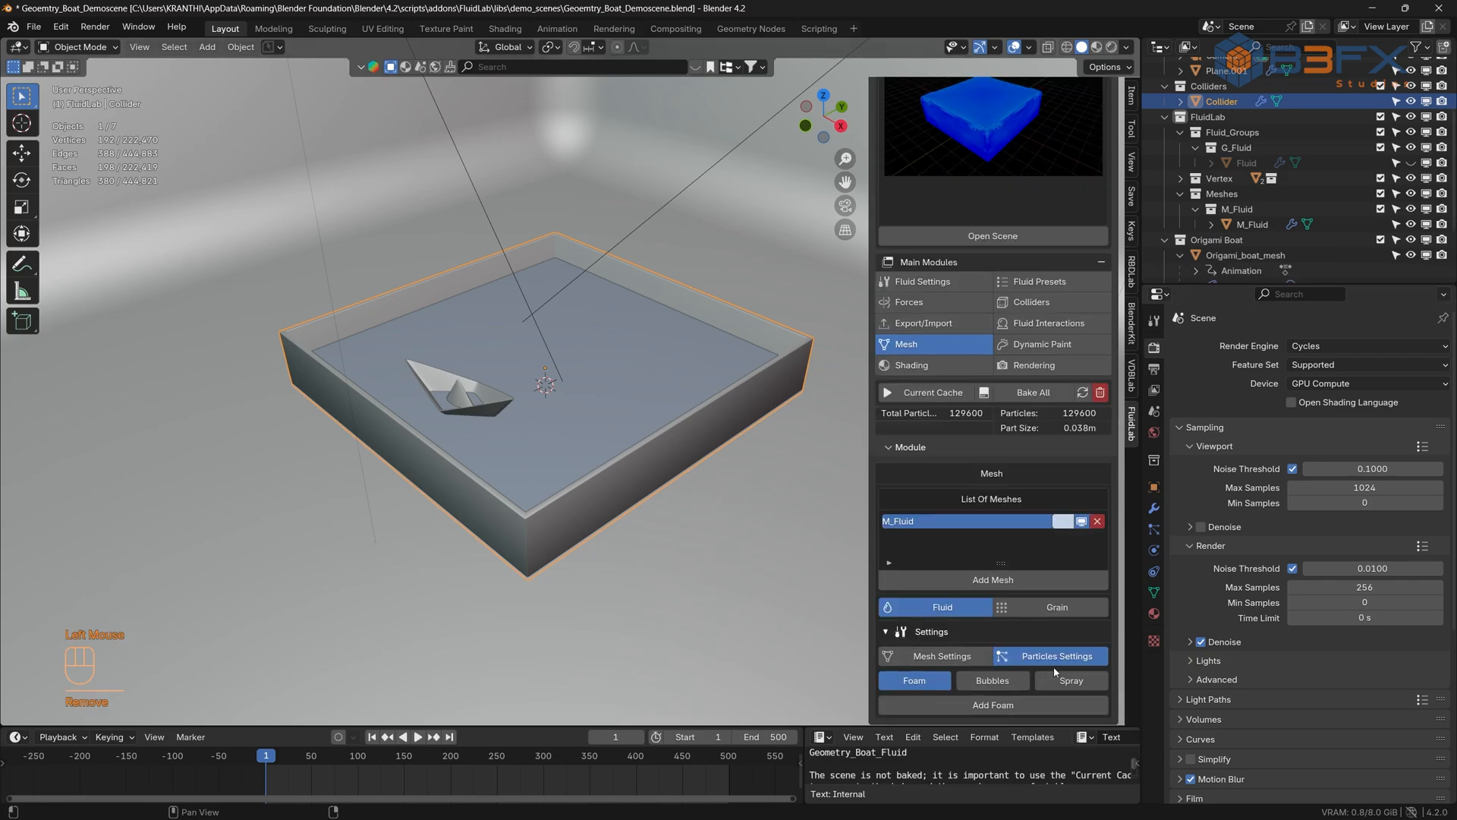
- Hide the M_Fluid liquid mesh in the viewport and show the particles of the G_Fluid group instead
{"action": "left_click", "coordinate": [943, 657]}
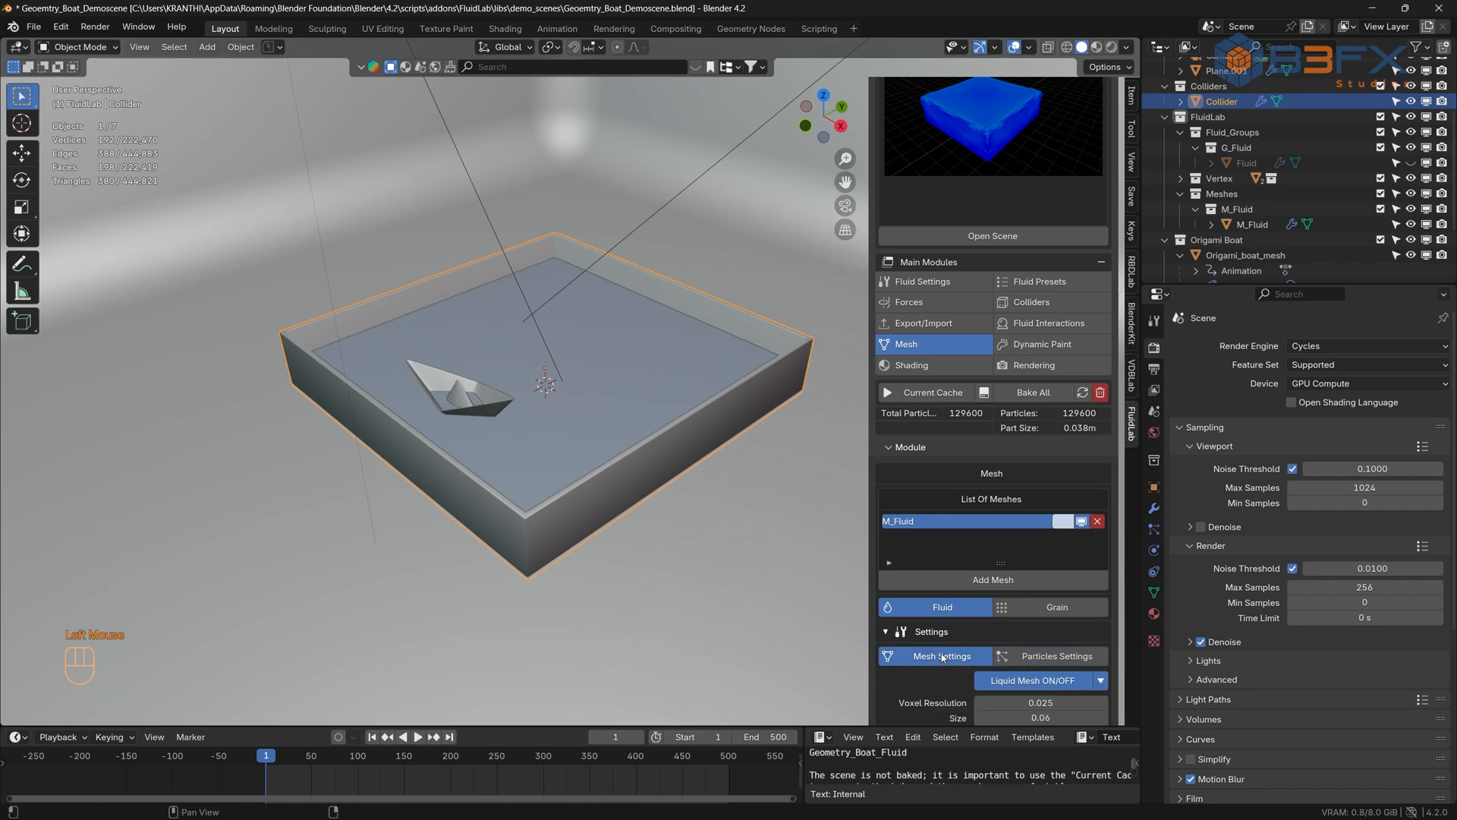
{"action": "left_click", "coordinate": [1081, 522]}
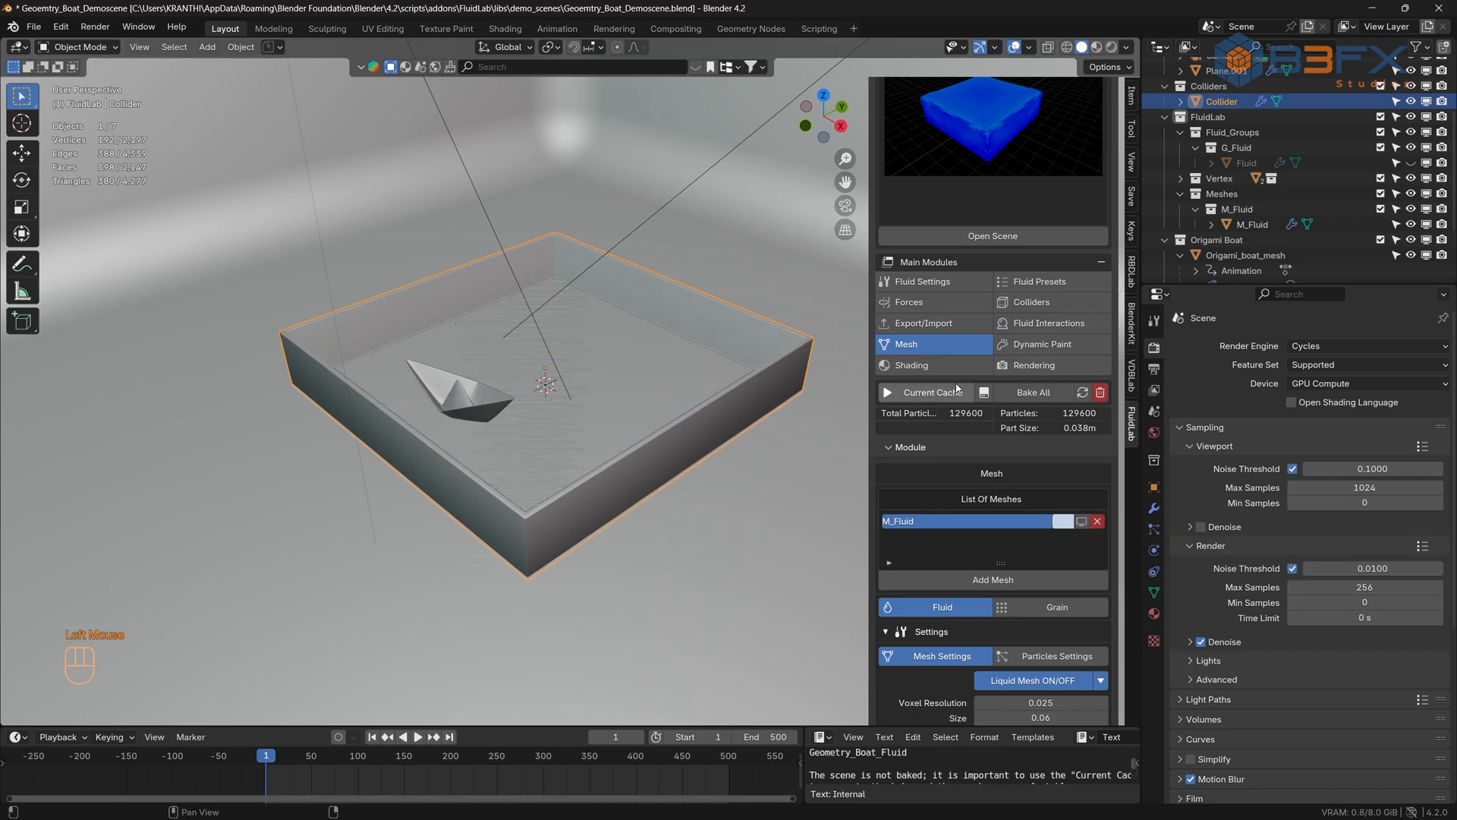
{"action": "scroll", "coordinate": [970, 309], "scroll_direction": "up", "scroll_amount": 3}
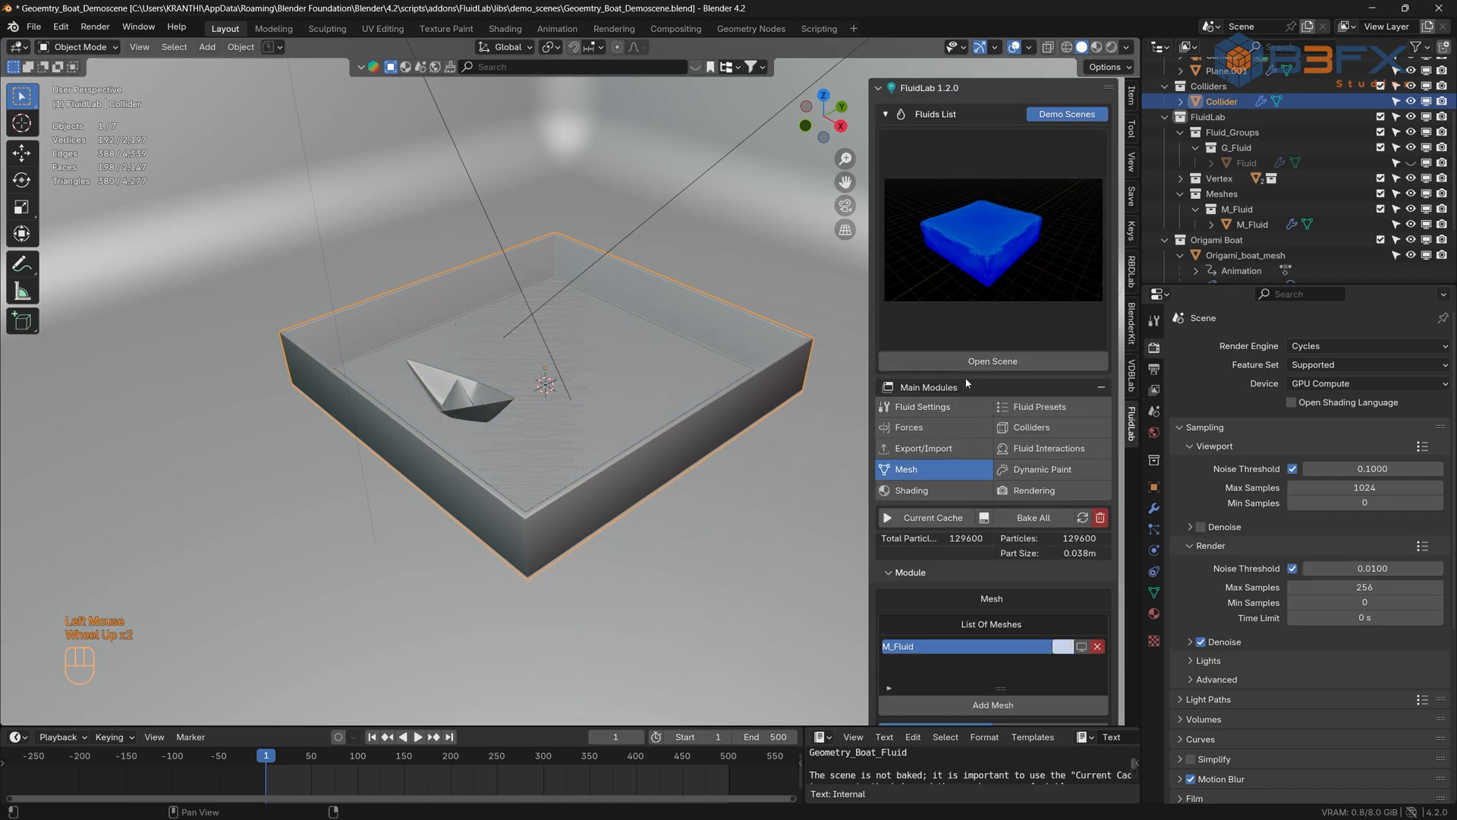
{"action": "left_click", "coordinate": [1076, 118]}
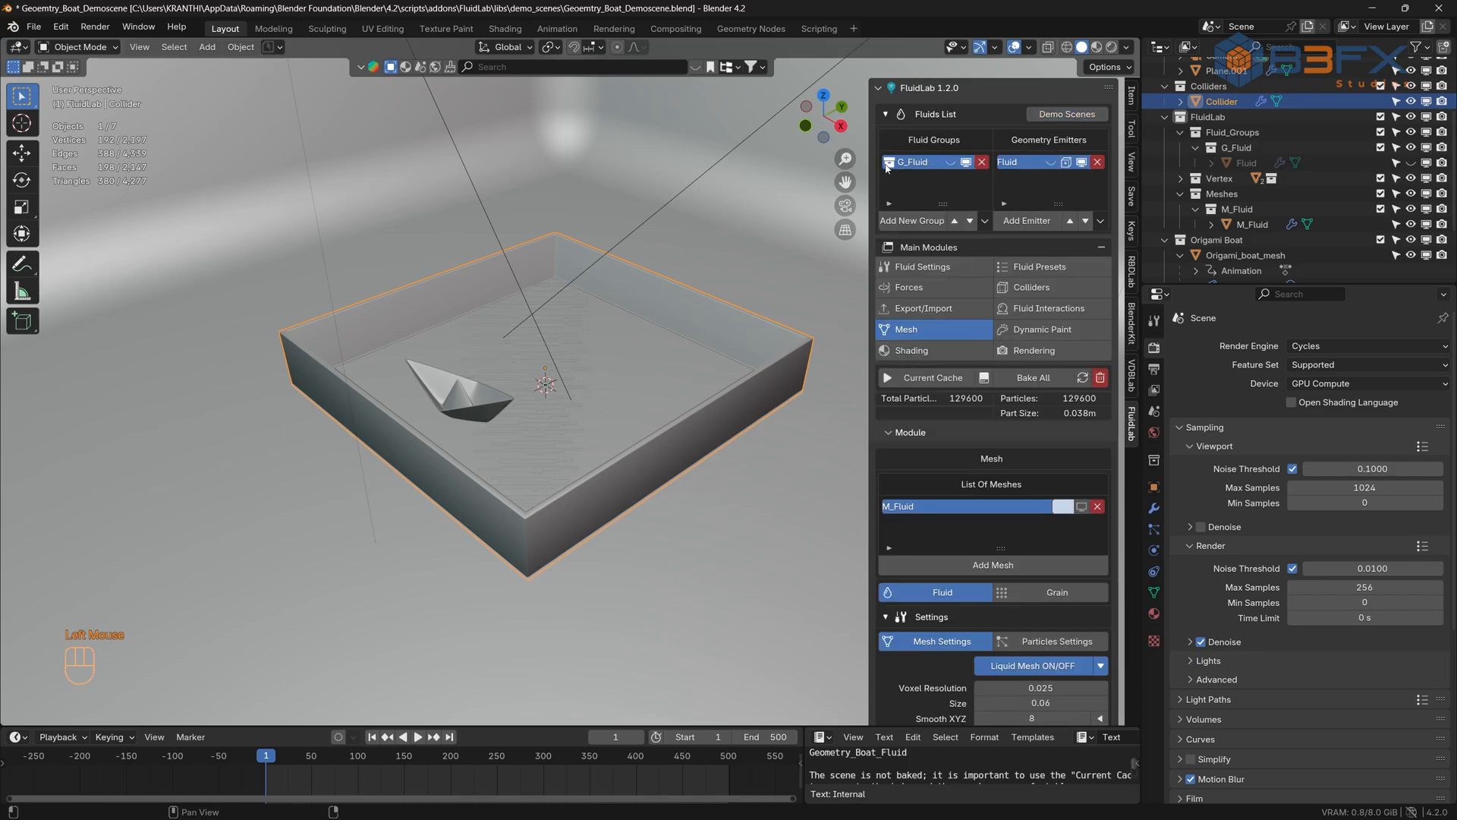
{"action": "left_click", "coordinate": [949, 163]}
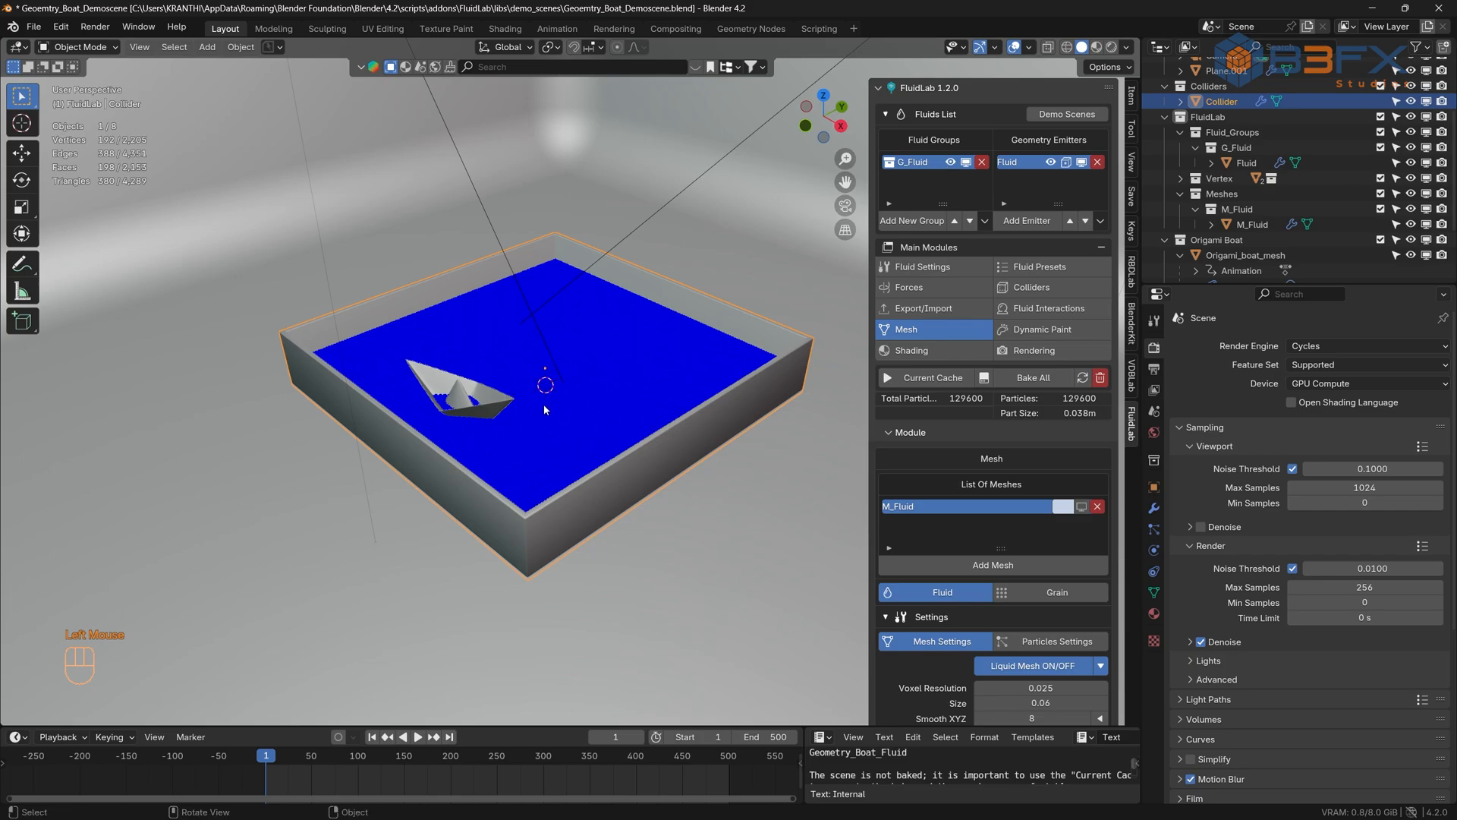
- Compare the emission's resolution and particle size modes, keep size mode, and save the file in front view
{"action": "left_click", "coordinate": [923, 268]}
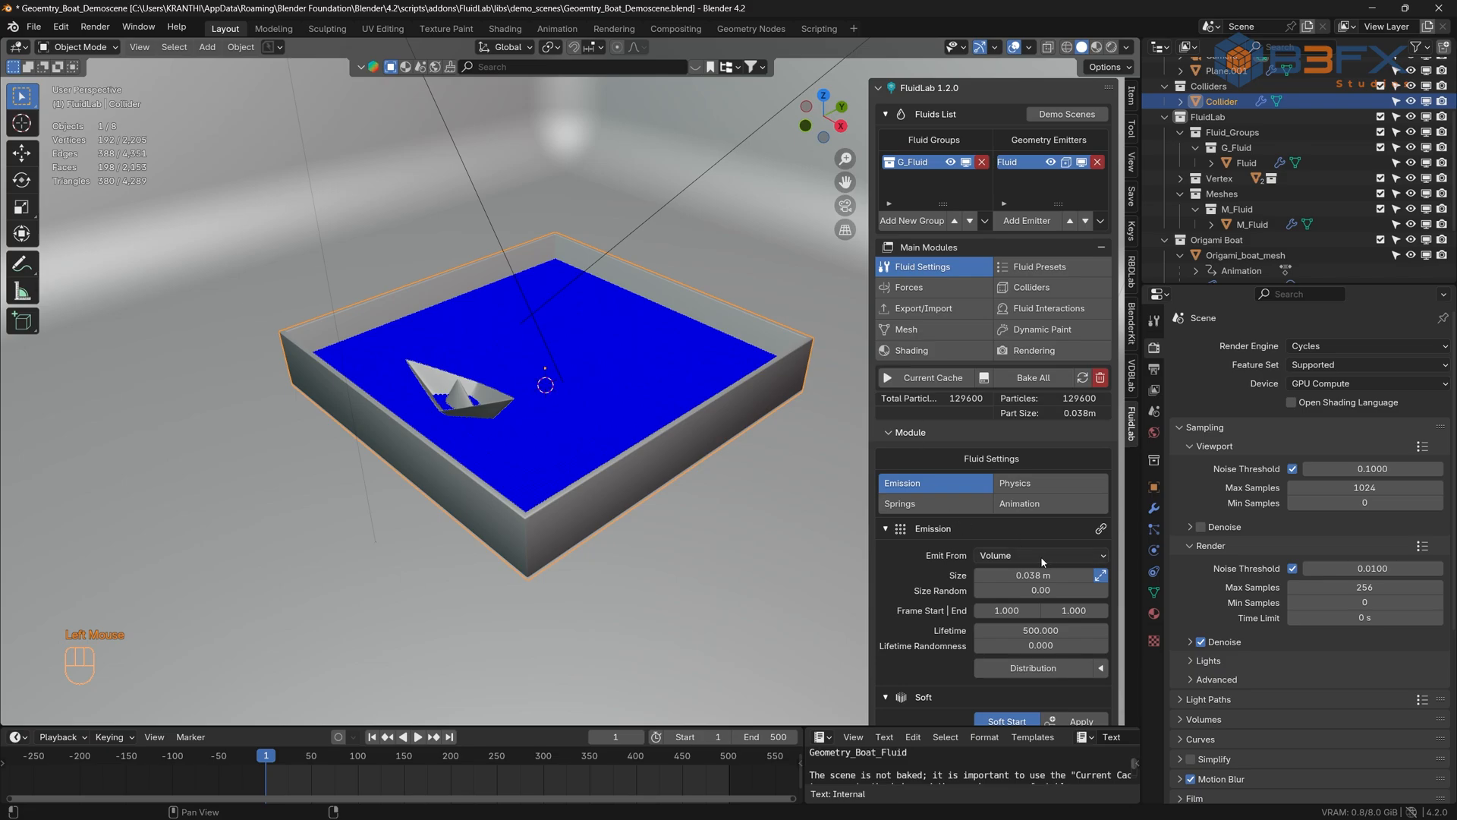
{"action": "left_click", "coordinate": [1100, 575]}
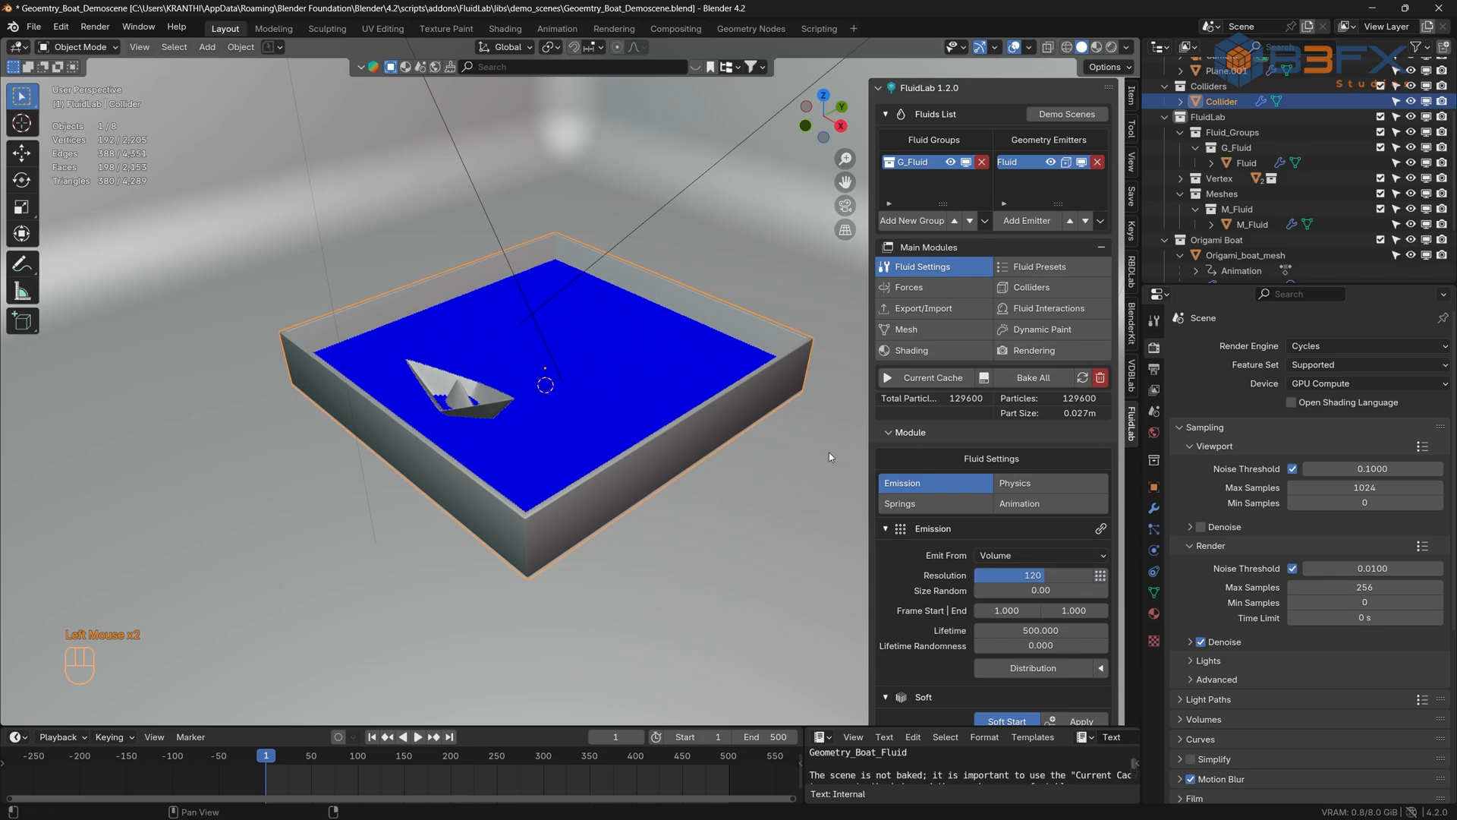
{"action": "left_click", "coordinate": [1101, 575]}
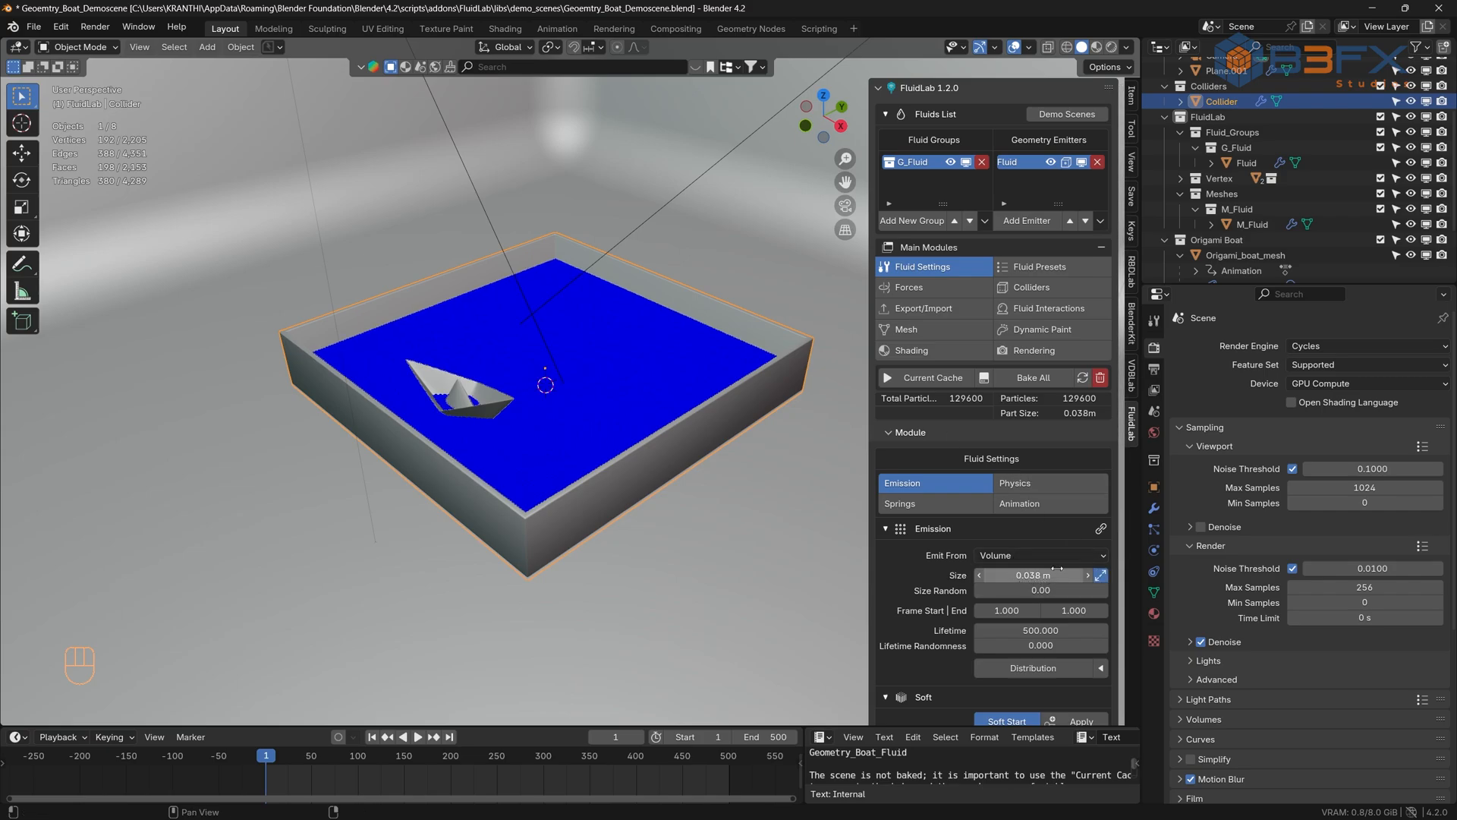
{"action": "key", "text": "KP_1"}
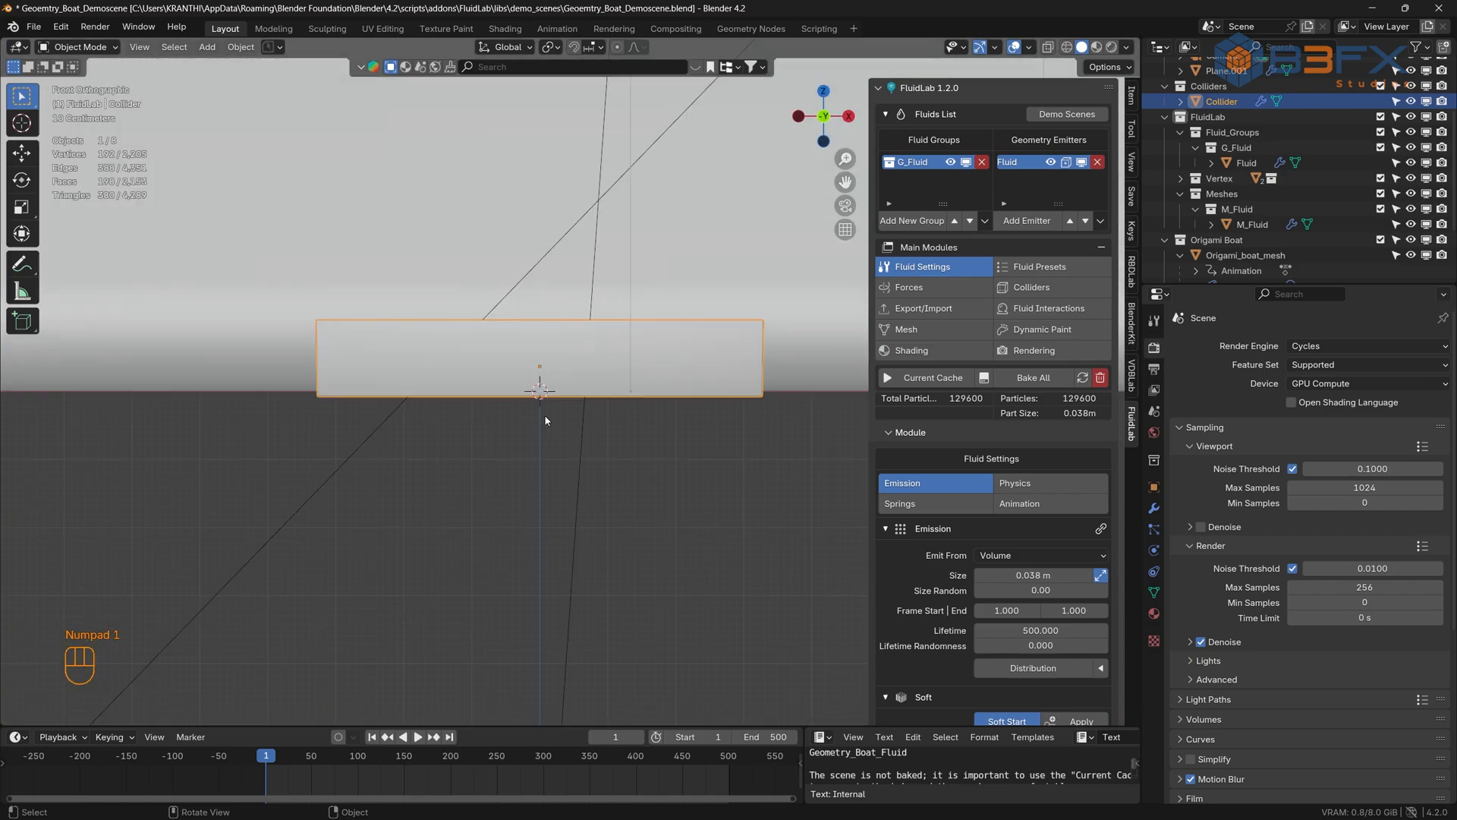
{"action": "key", "text": "ctrl+s"}
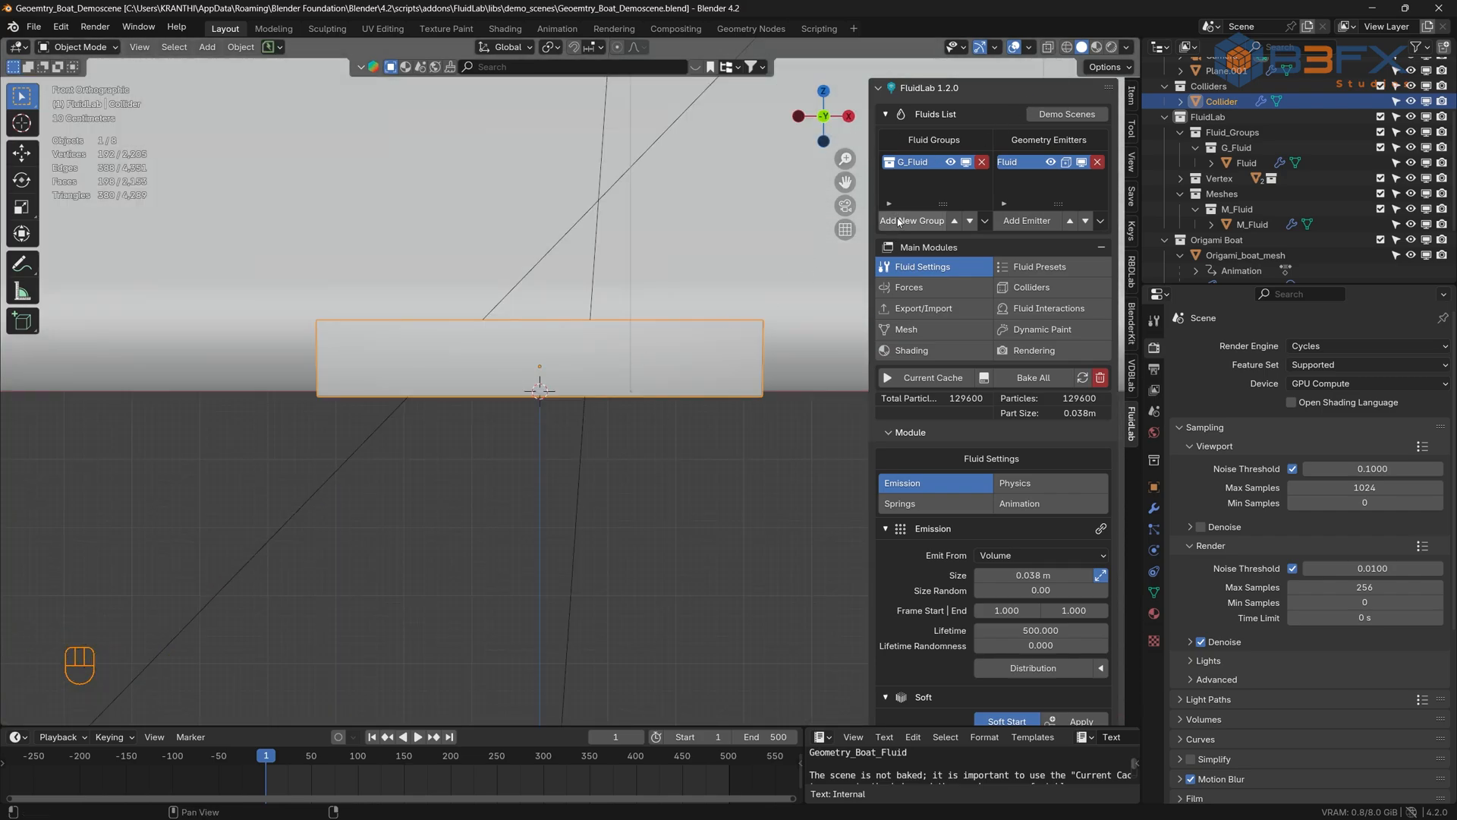
- Isolate the Fluid emitter in the viewport and examine how its particles overlap, up close and in perspective
{"action": "left_click", "coordinate": [1017, 162]}
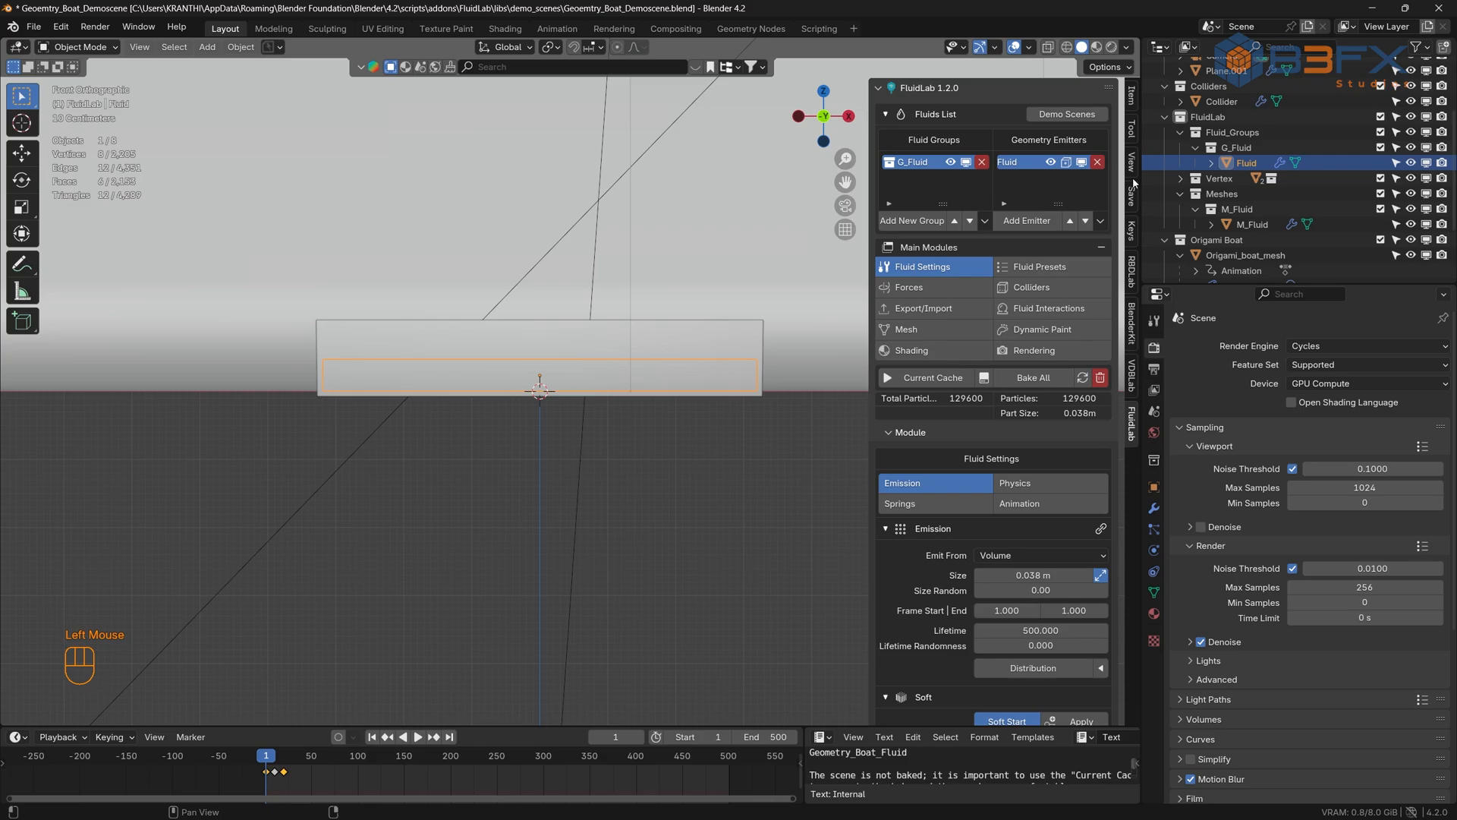
{"action": "key", "text": "KP_Divide"}
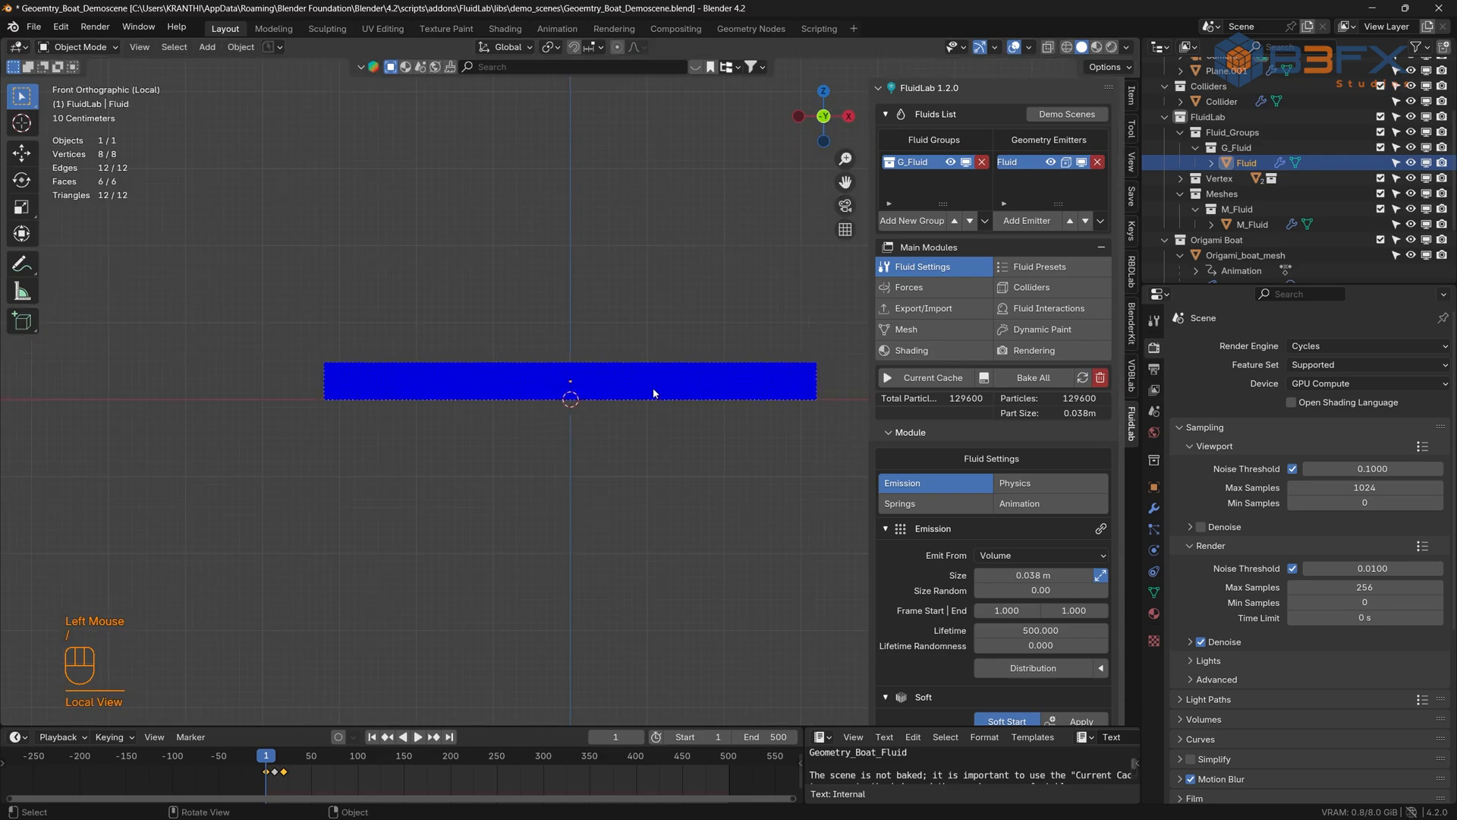
{"action": "scroll", "coordinate": [654, 386], "scroll_direction": "up", "scroll_amount": 4}
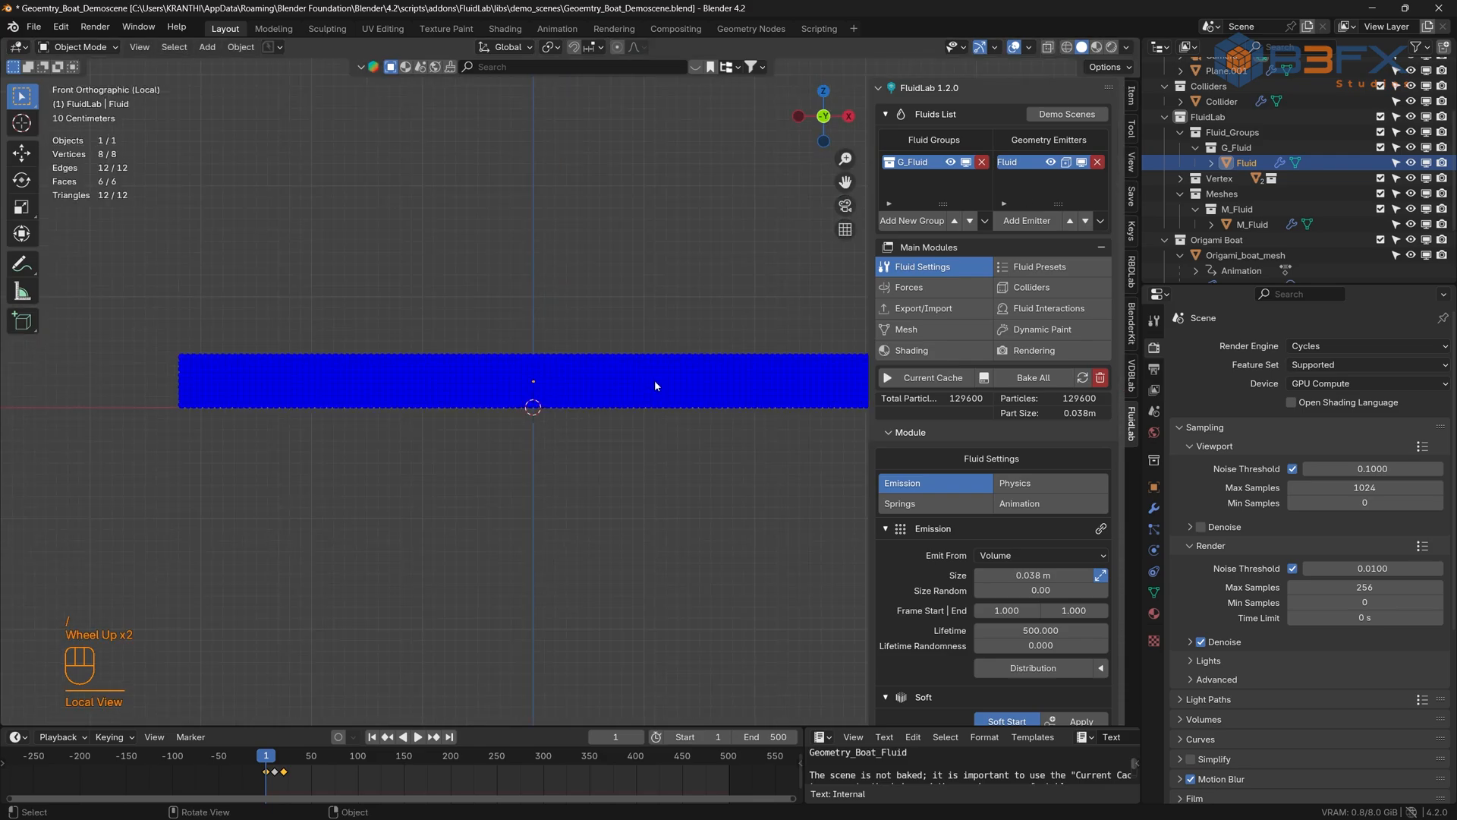
{"action": "middle_click_drag", "start_coordinate": [673, 386], "coordinate": [564, 399], "text": "shift"}
{"action": "scroll", "coordinate": [565, 398], "scroll_direction": "up", "scroll_amount": 7}
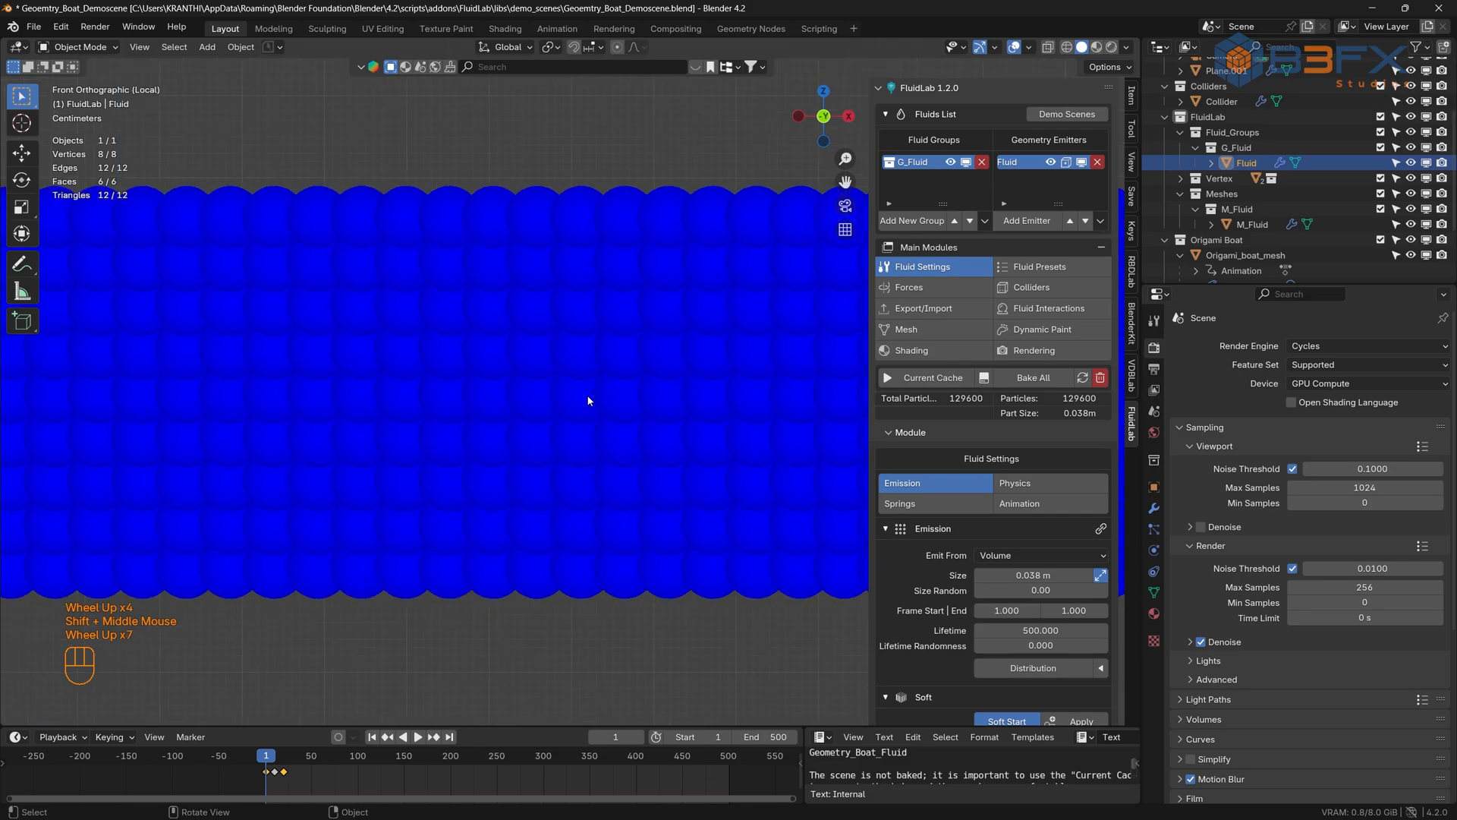
{"action": "scroll", "coordinate": [650, 404], "scroll_direction": "down", "scroll_amount": 3}
{"action": "scroll", "coordinate": [646, 410], "scroll_direction": "up", "scroll_amount": 2}
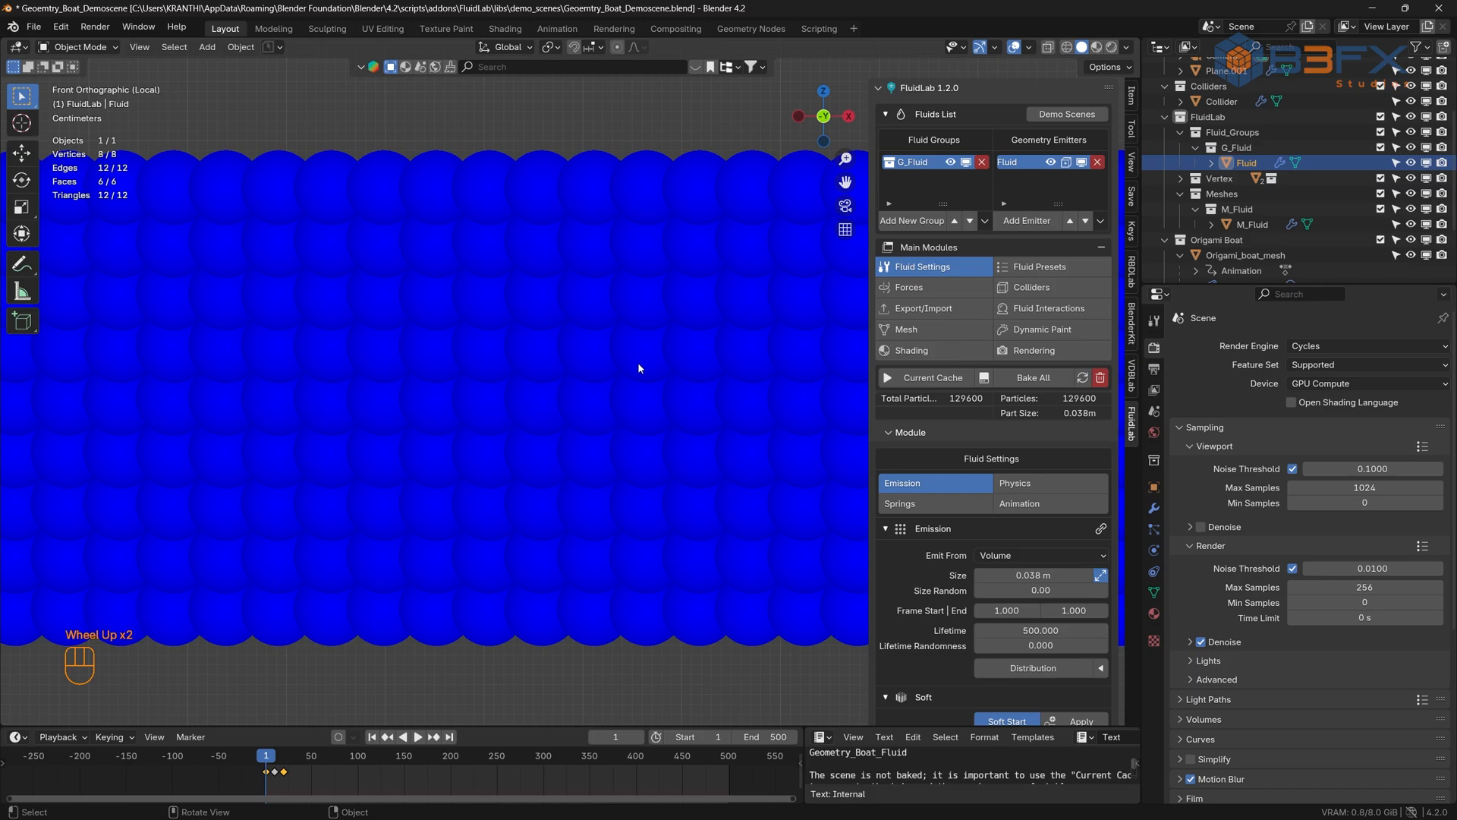
{"action": "scroll", "coordinate": [638, 369], "scroll_direction": "down", "scroll_amount": 6}
{"action": "scroll", "coordinate": [638, 369], "scroll_direction": "down", "scroll_amount": 5}
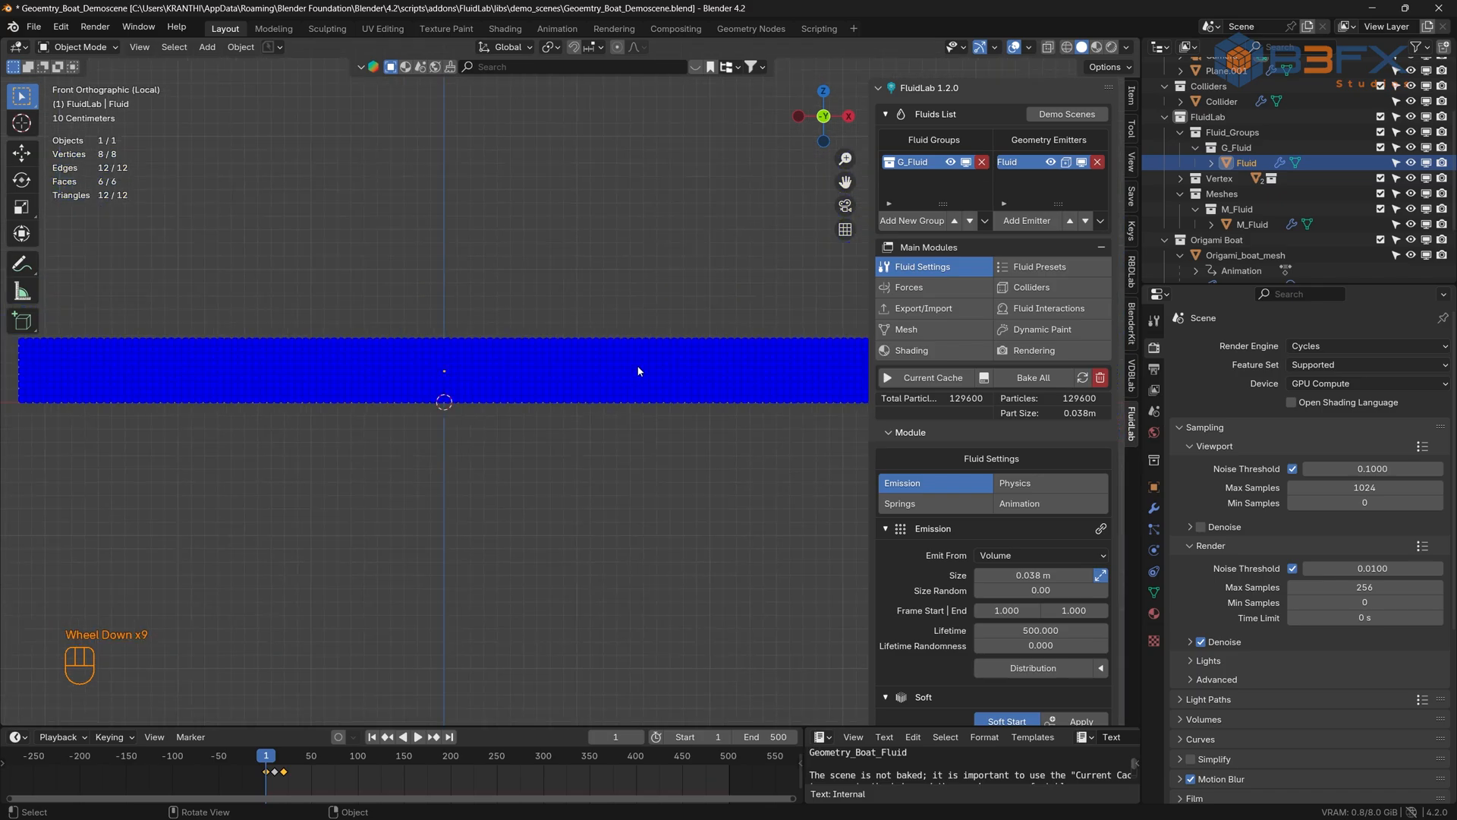
{"action": "middle_click_drag", "start_coordinate": [644, 361], "coordinate": [560, 435]}
{"action": "scroll", "coordinate": [1028, 523], "scroll_direction": "down", "scroll_amount": 2}
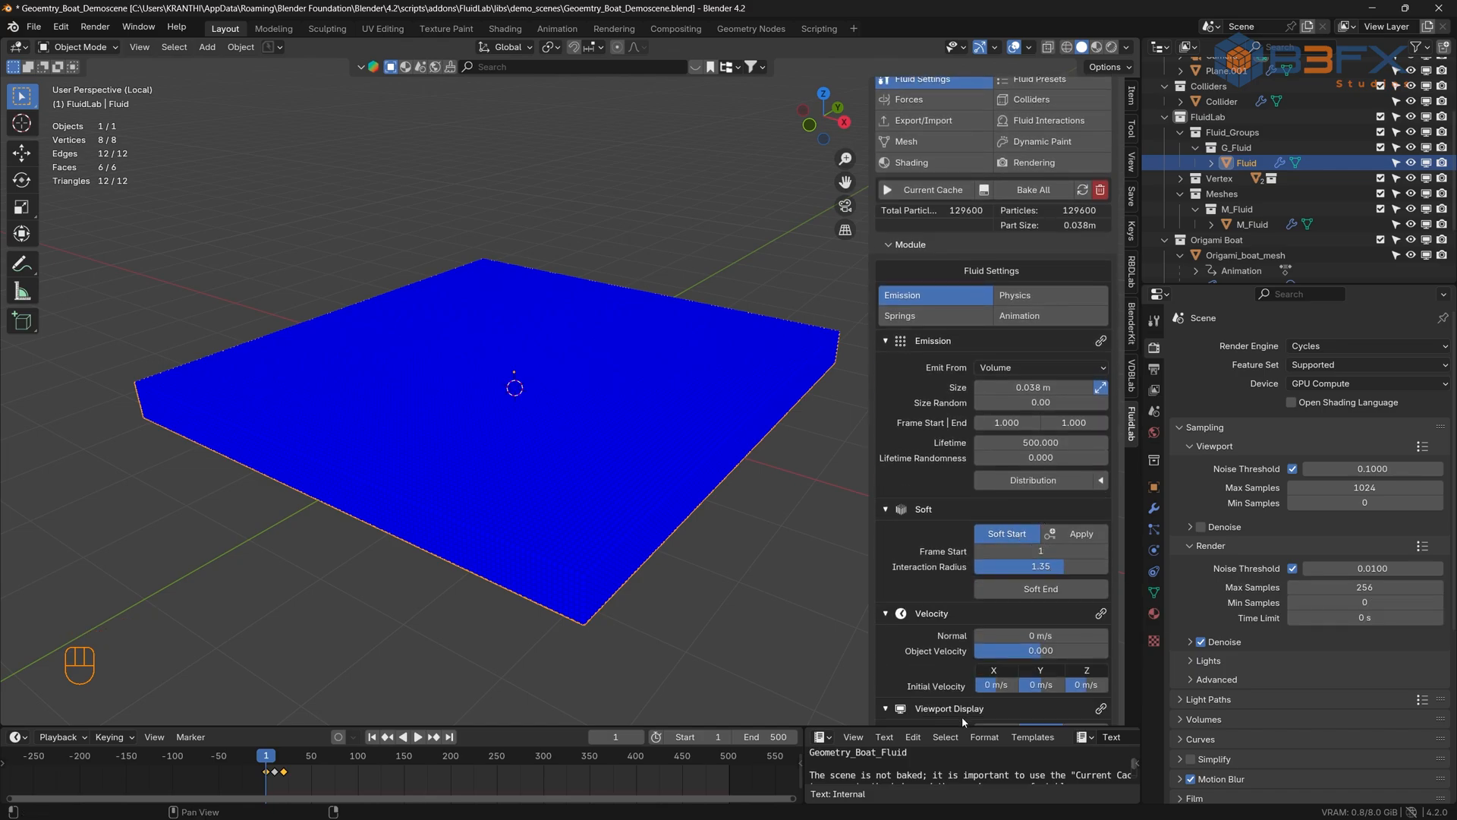
- Enlarge the text editor to read the demo scene's notes on soft start and particle size, then restore its height
{"action": "left_click_drag", "start_coordinate": [962, 725], "coordinate": [952, 528]}
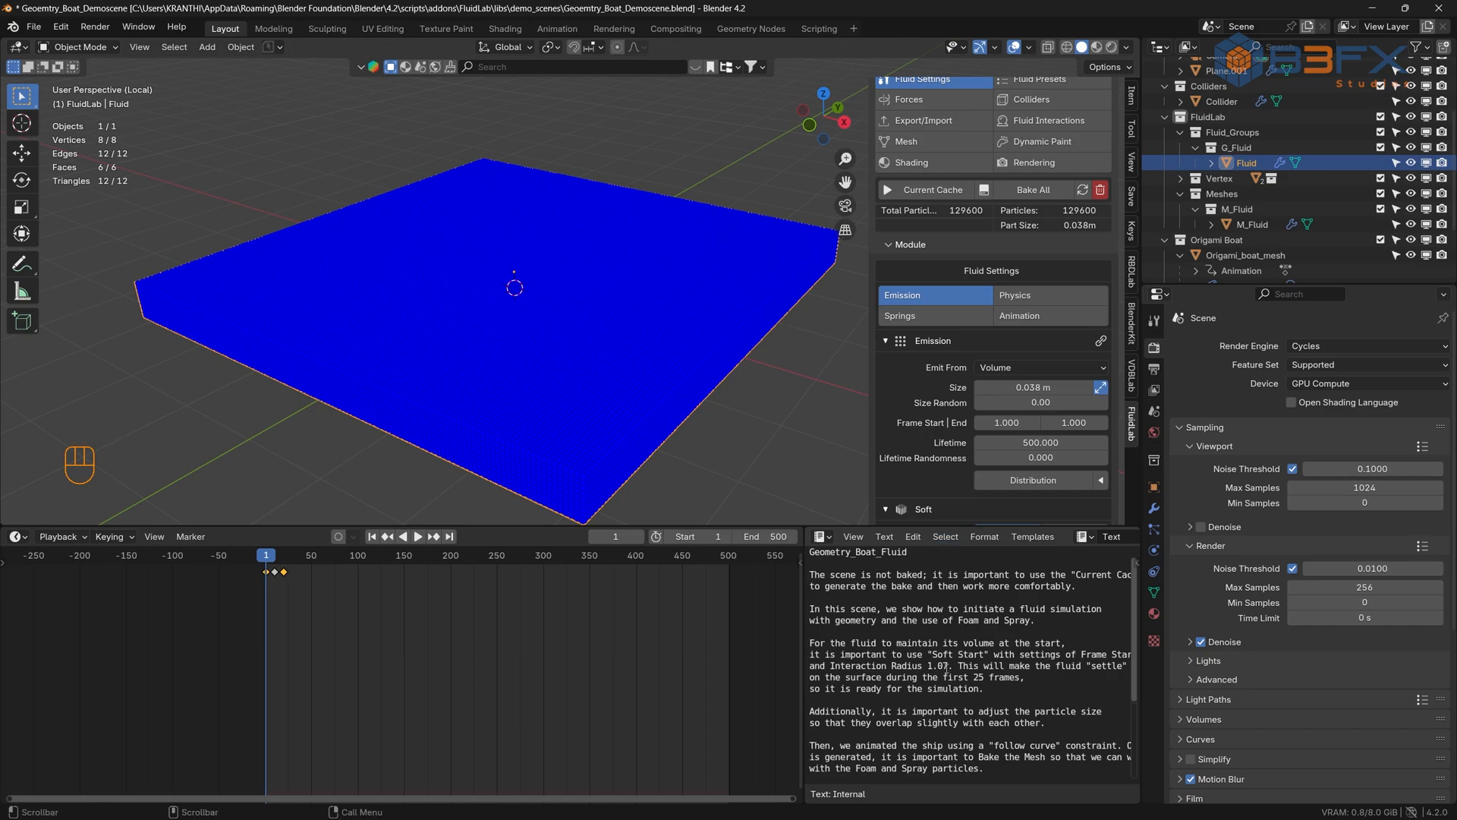
{"action": "left_click_drag", "start_coordinate": [804, 676], "coordinate": [735, 679]}
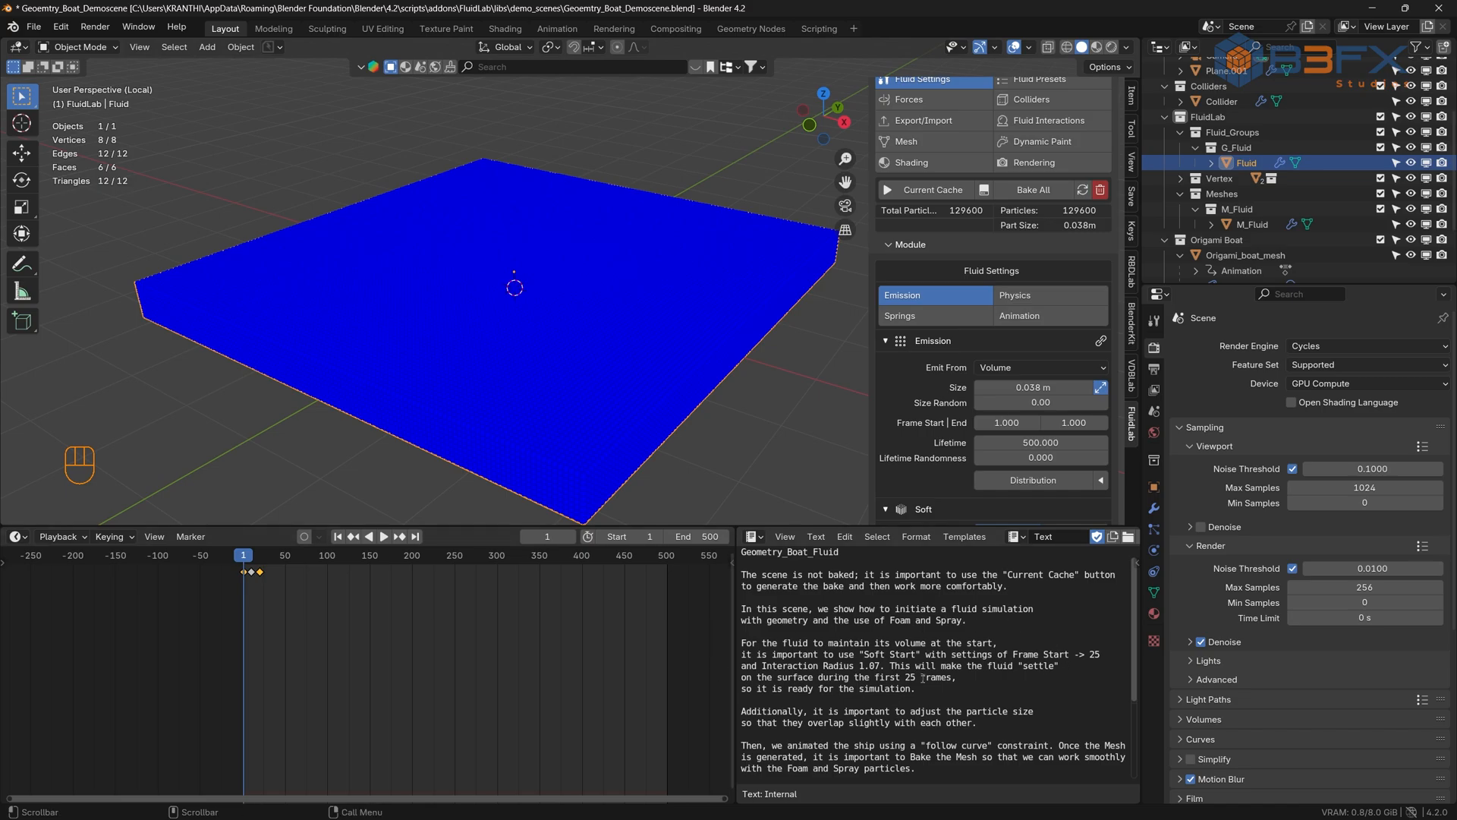
{"action": "left_click_drag", "start_coordinate": [945, 526], "coordinate": [942, 732]}
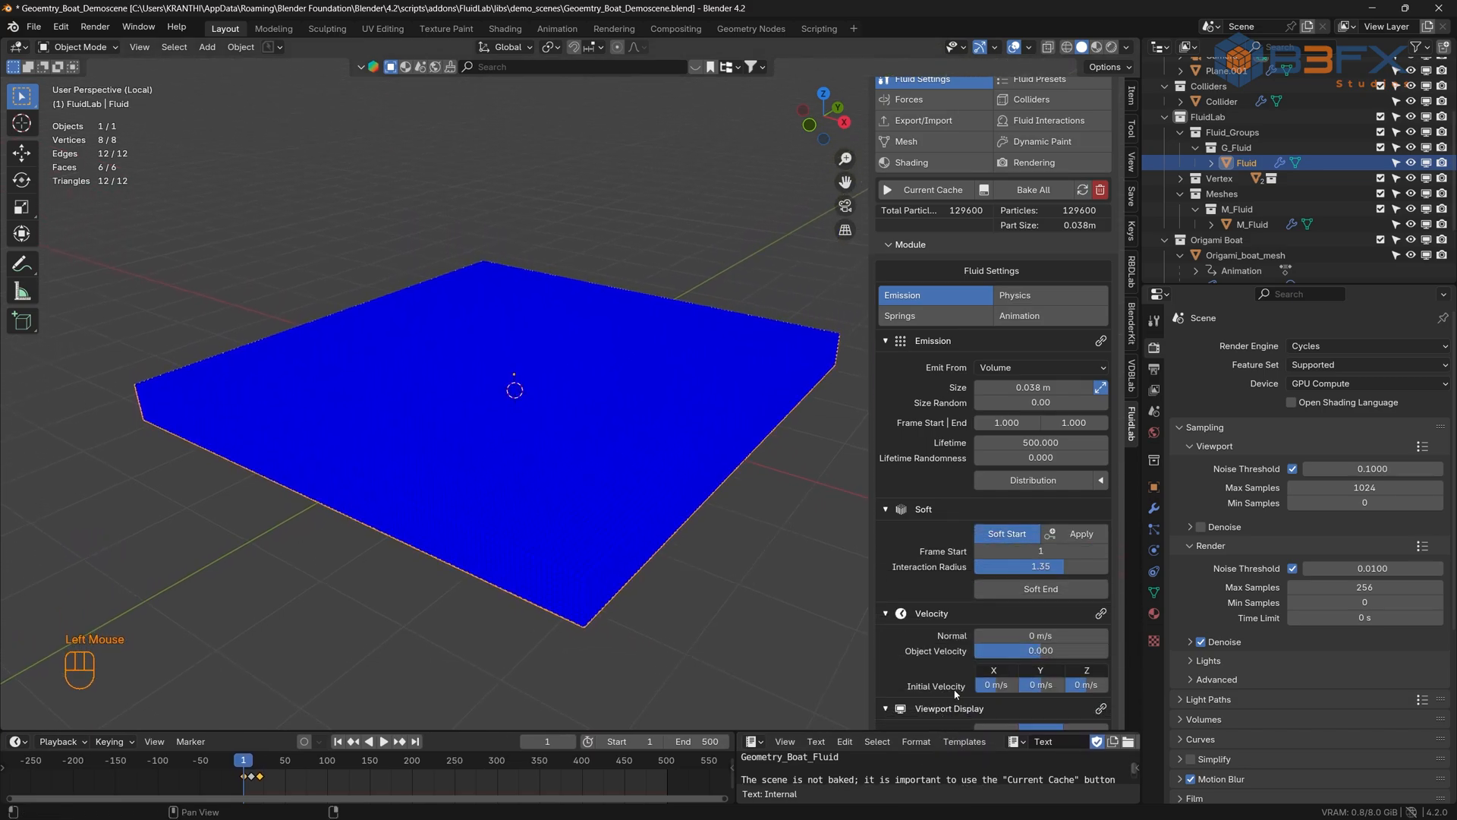
- Set the fluid's soft start to frame start 25 and interaction radius 1.07, and apply it
{"action": "left_click", "coordinate": [1037, 553]}
{"action": "type", "text": "25"}
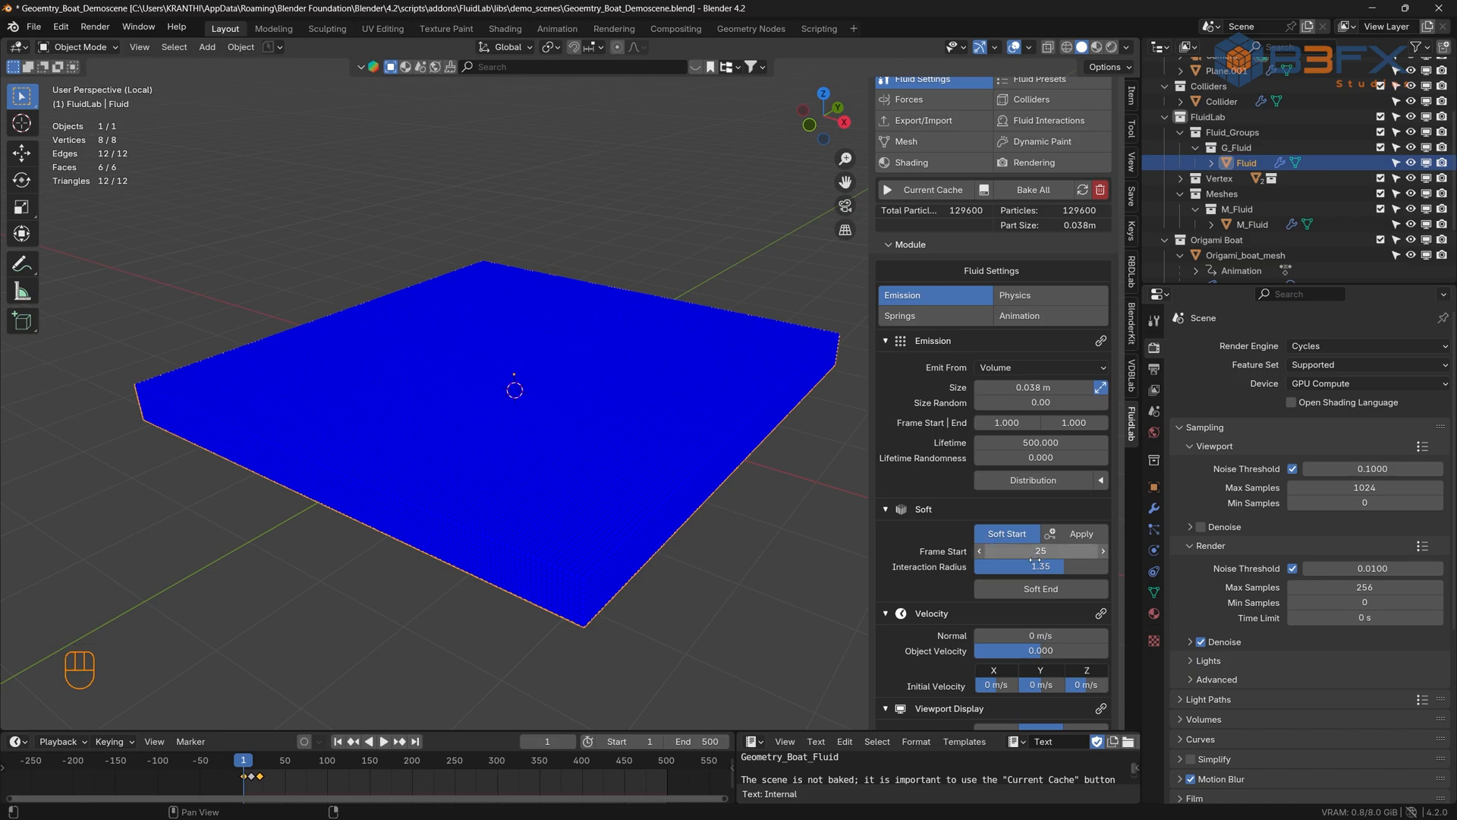
{"action": "left_click", "coordinate": [1039, 567]}
{"action": "type", "text": "1.07"}
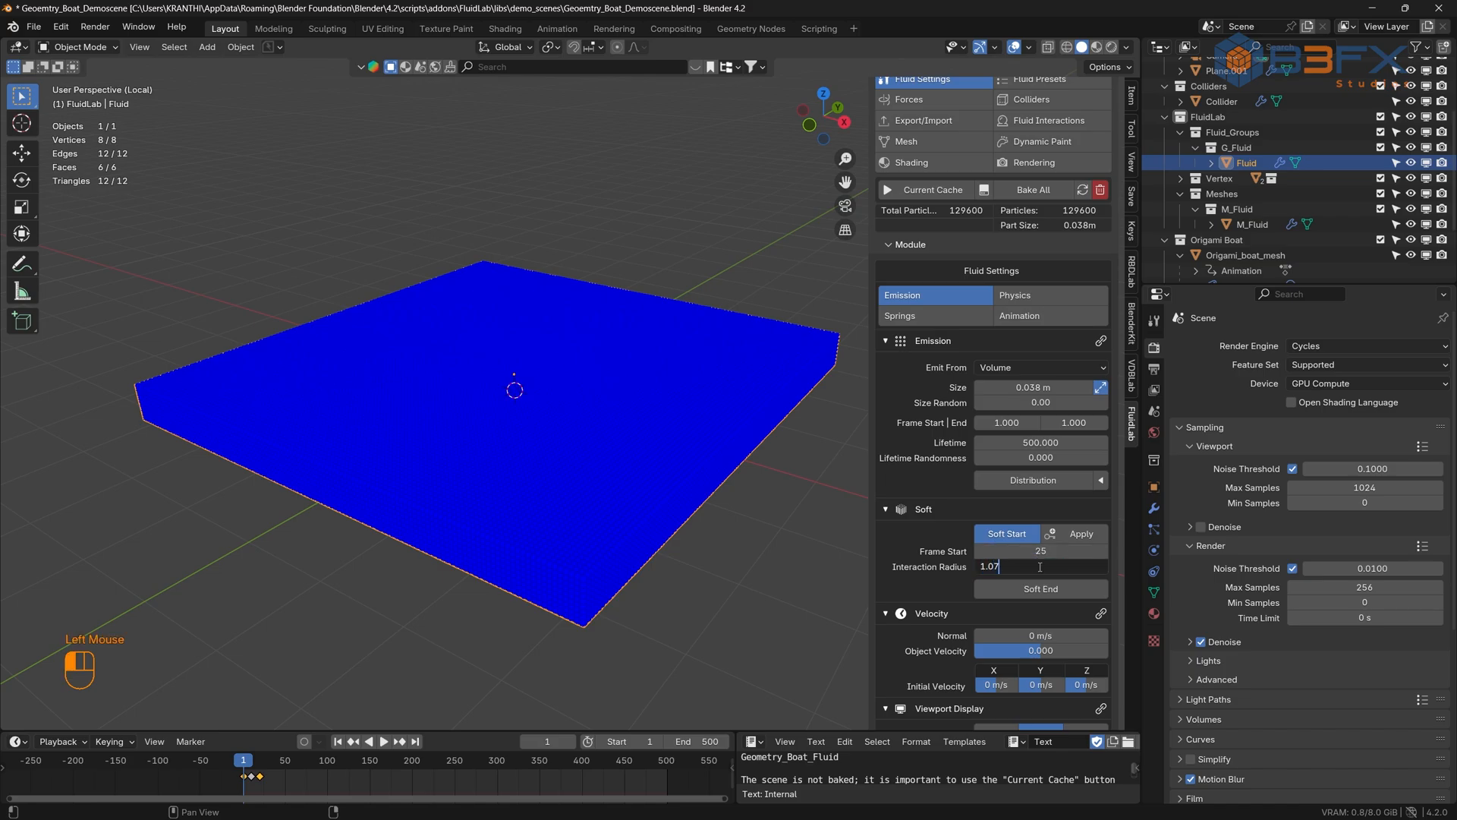
{"action": "key", "text": "Return"}
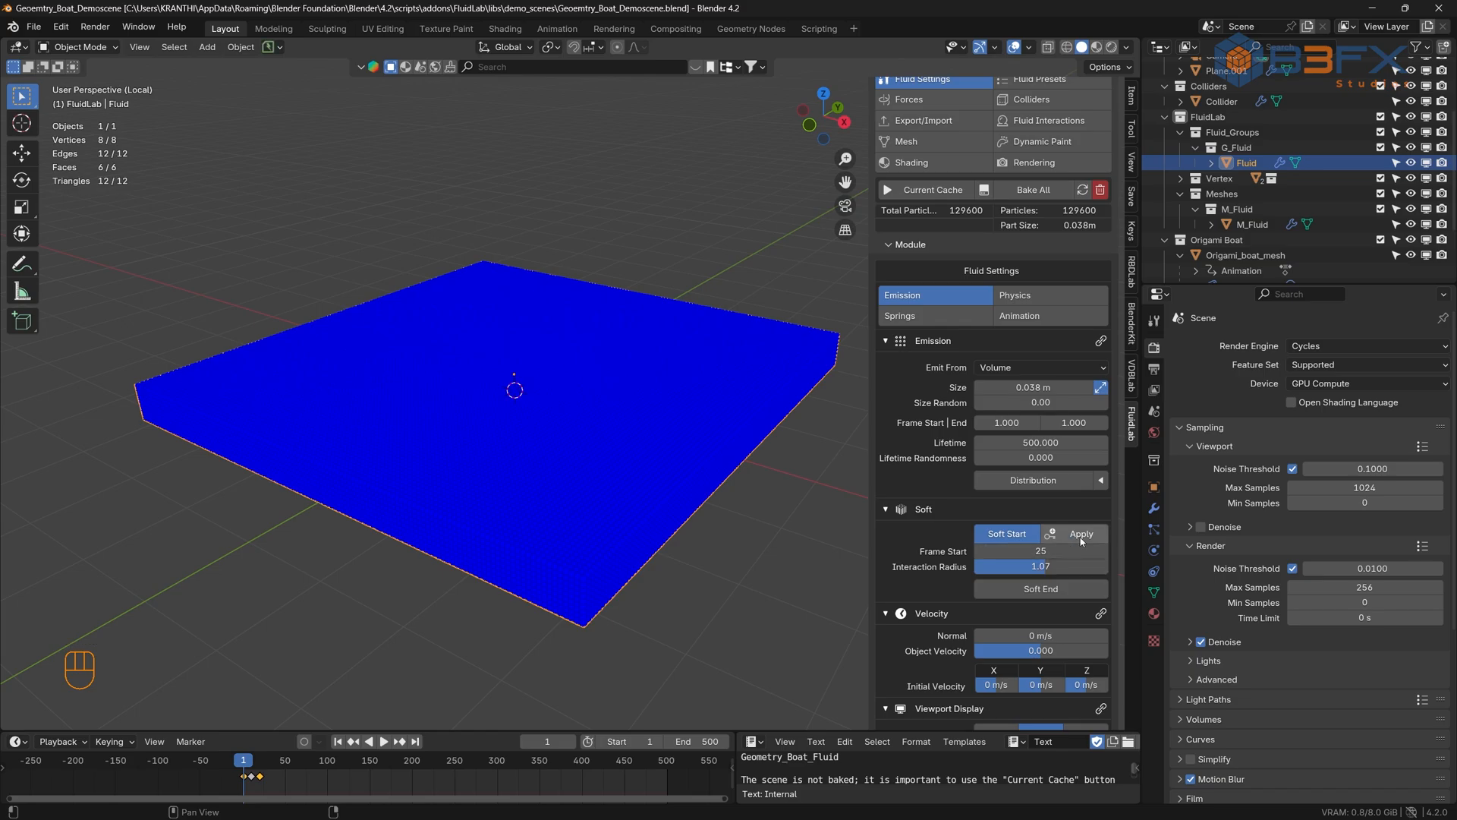
{"action": "left_click", "coordinate": [1082, 534]}
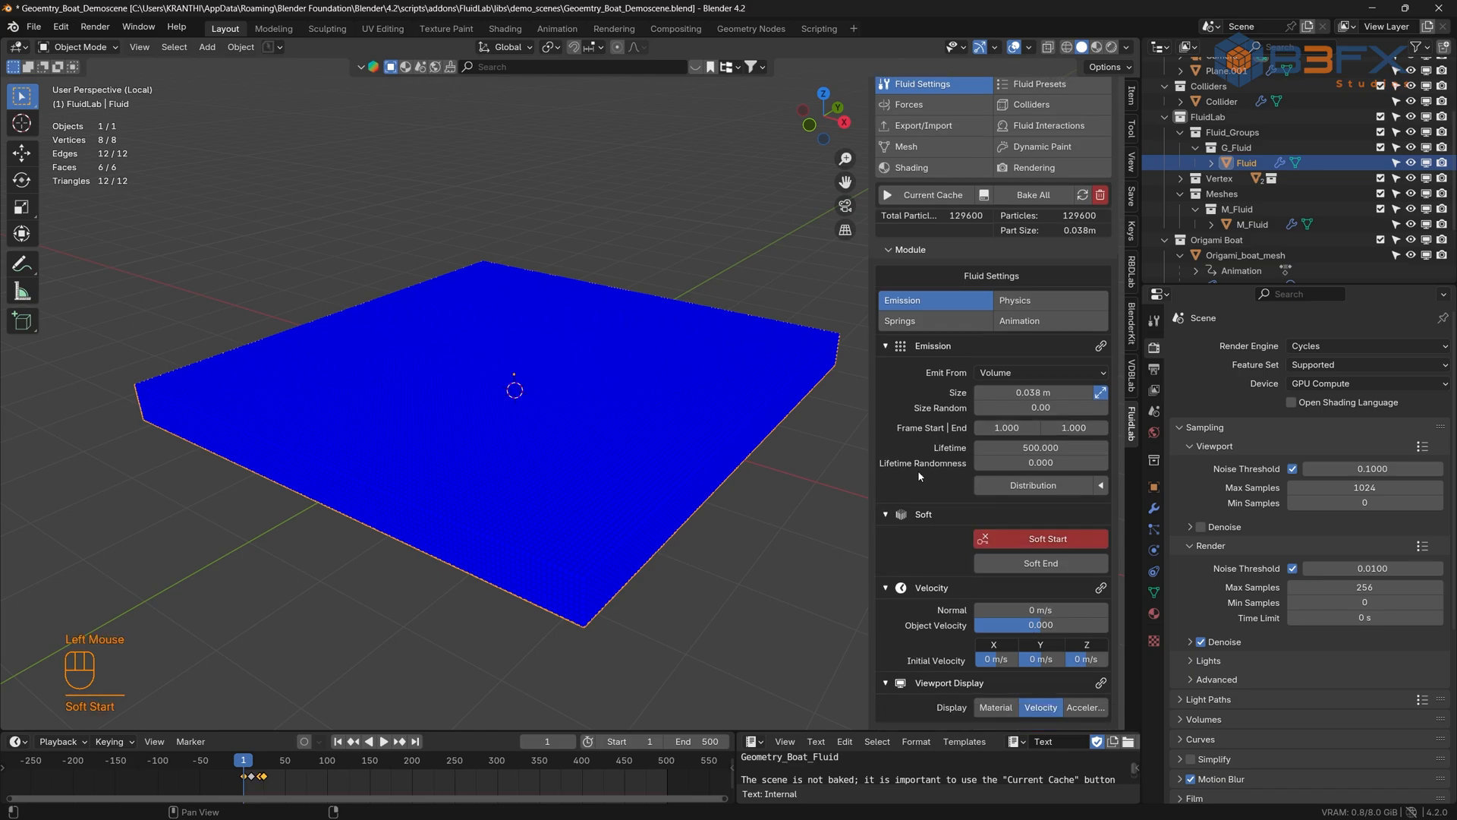
- Bring the whole scene back into view and review the fluid's Physics settings before returning to its Emission settings
{"action": "key", "text": "slash"}
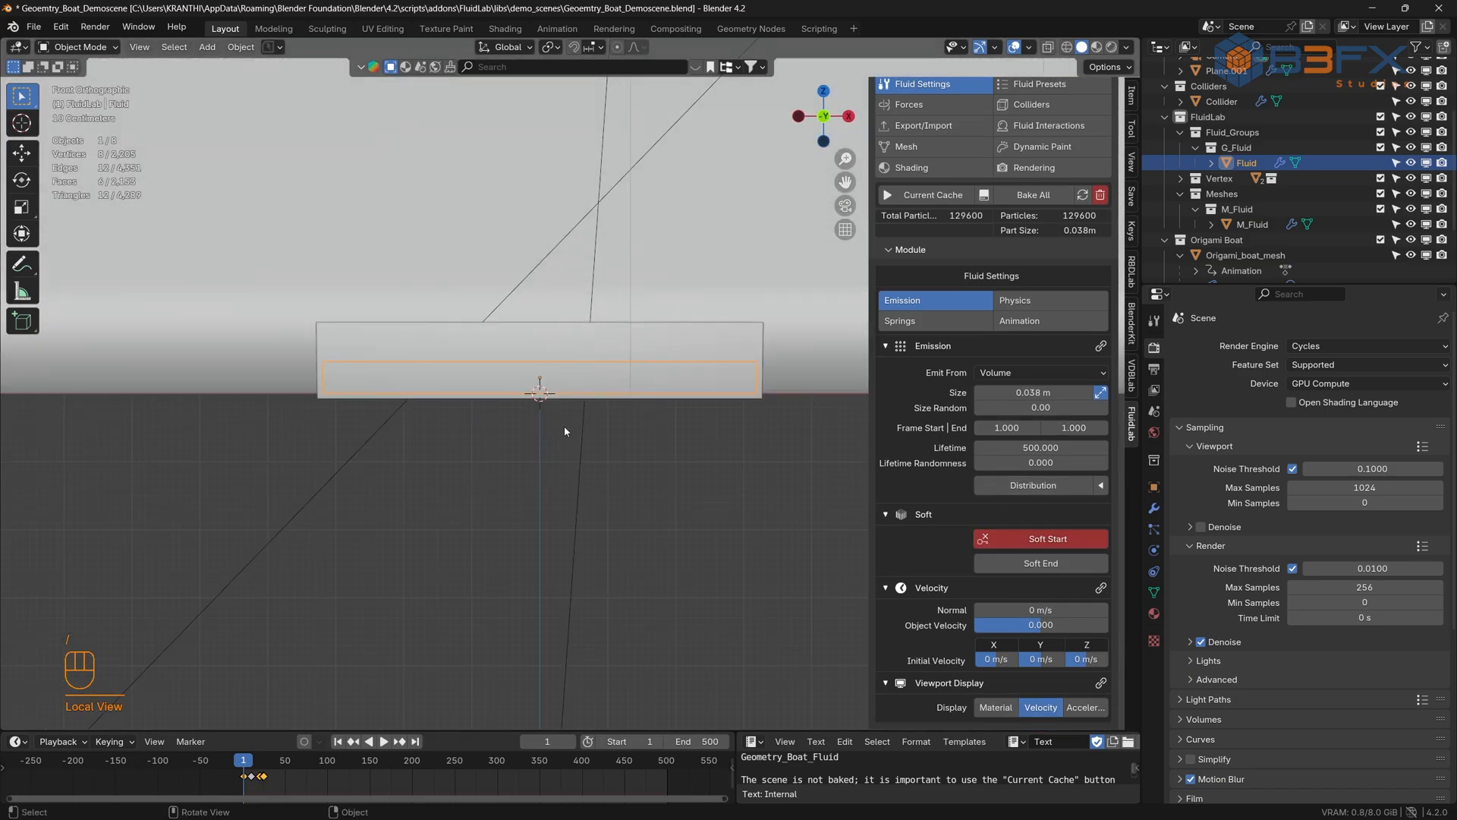
{"action": "middle_click_drag", "start_coordinate": [563, 426], "coordinate": [528, 446]}
{"action": "left_click", "coordinate": [637, 482]}
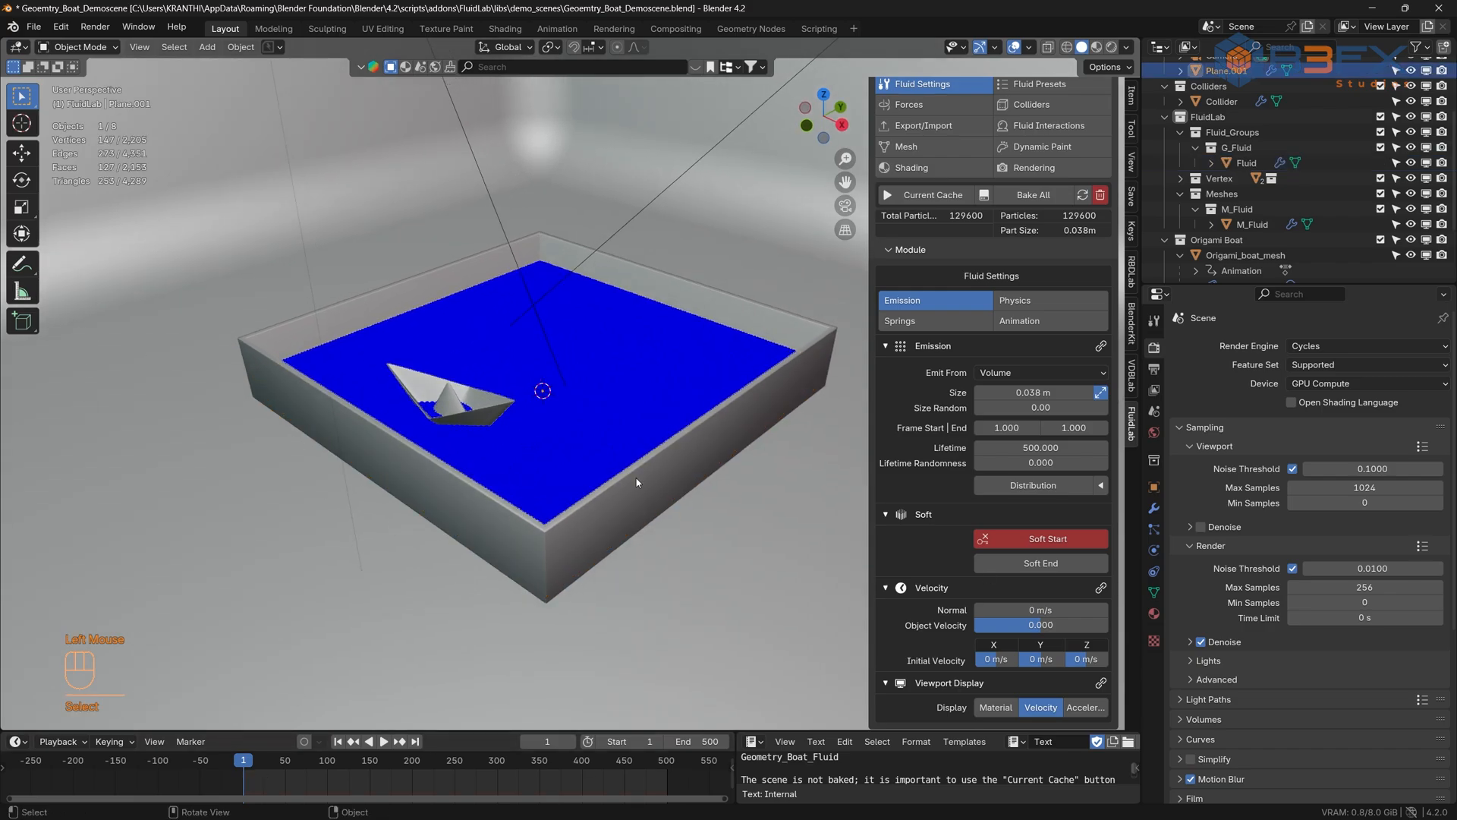
{"action": "scroll", "coordinate": [986, 403], "scroll_direction": "up", "scroll_amount": 3}
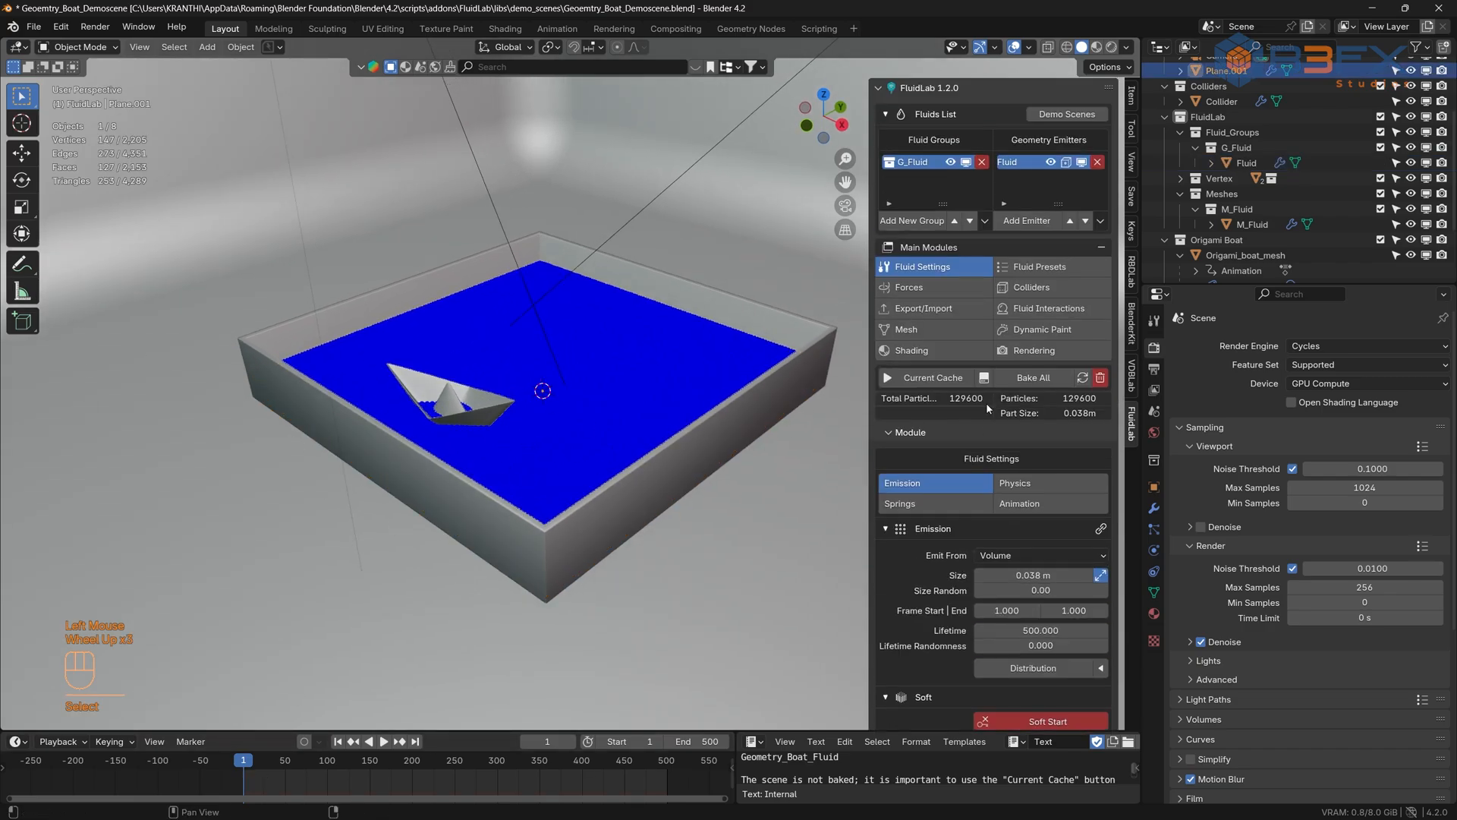
{"action": "left_click", "coordinate": [1058, 485]}
{"action": "scroll", "coordinate": [1029, 593], "scroll_direction": "down", "scroll_amount": 3}
{"action": "scroll", "coordinate": [1029, 593], "scroll_direction": "up", "scroll_amount": 2}
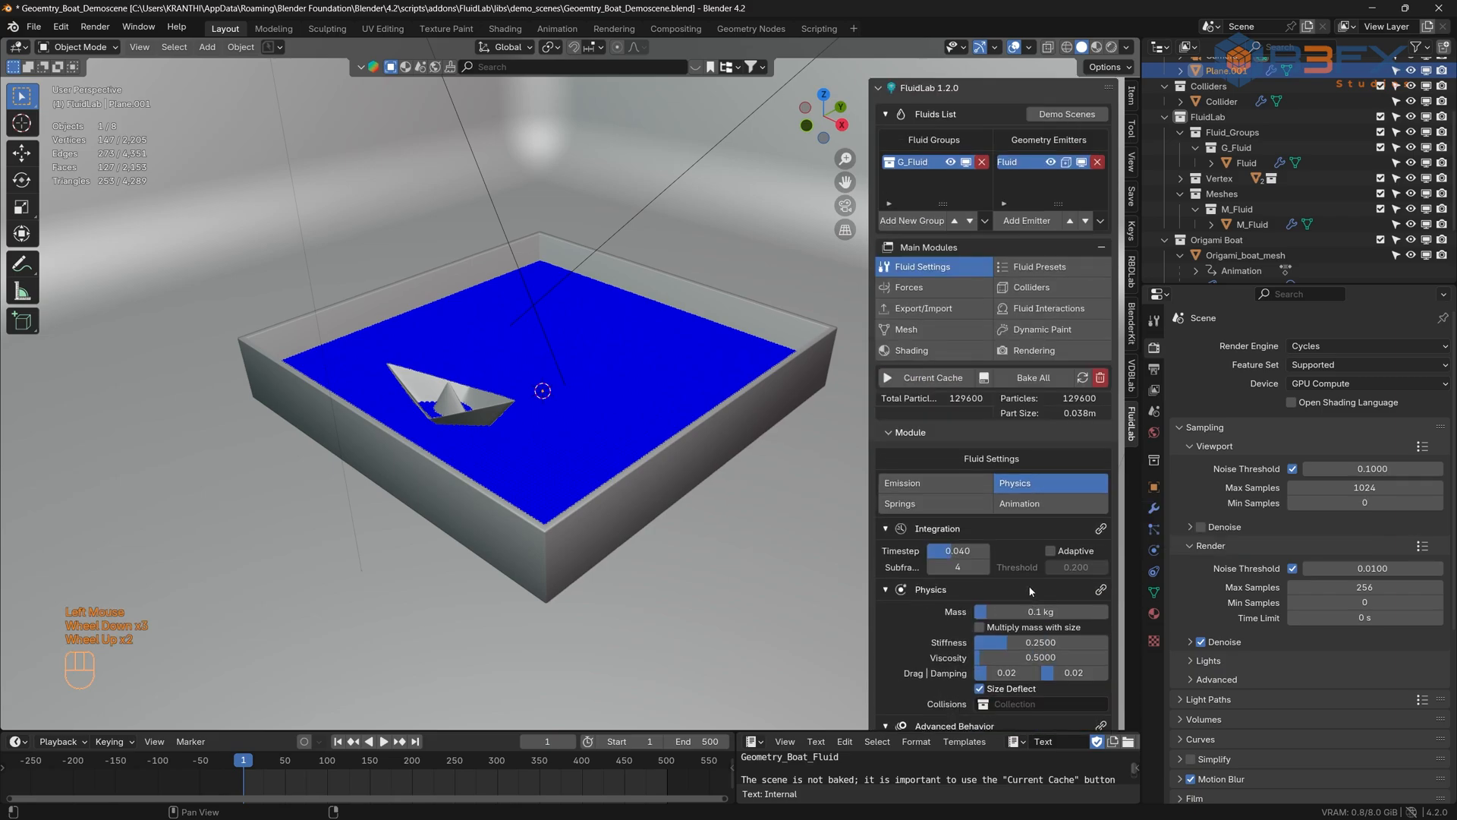
{"action": "left_click", "coordinate": [936, 479]}
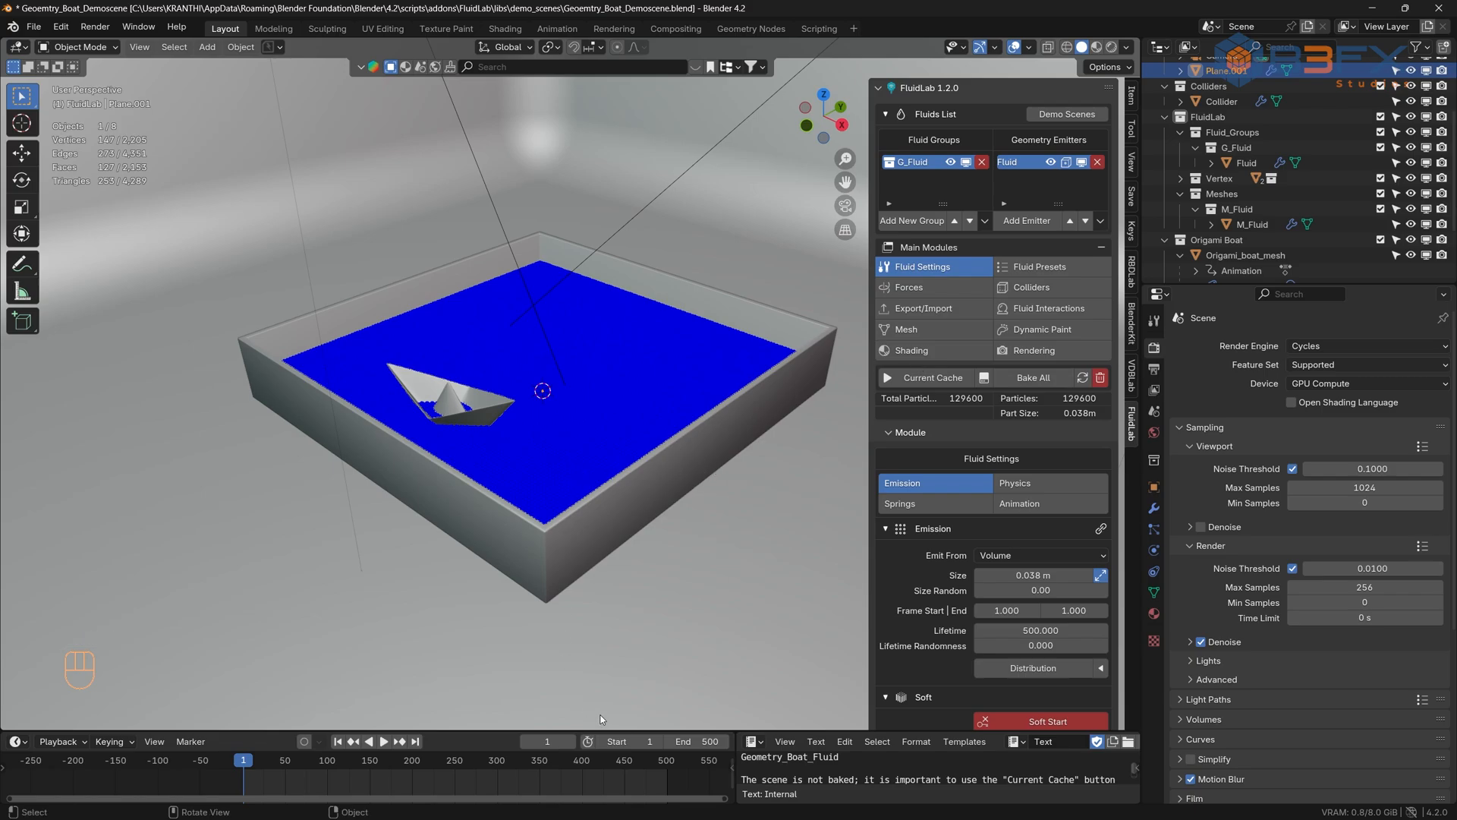
- Play the simulation and set the timeline's end frame to 120
{"action": "left_click", "coordinate": [383, 745]}
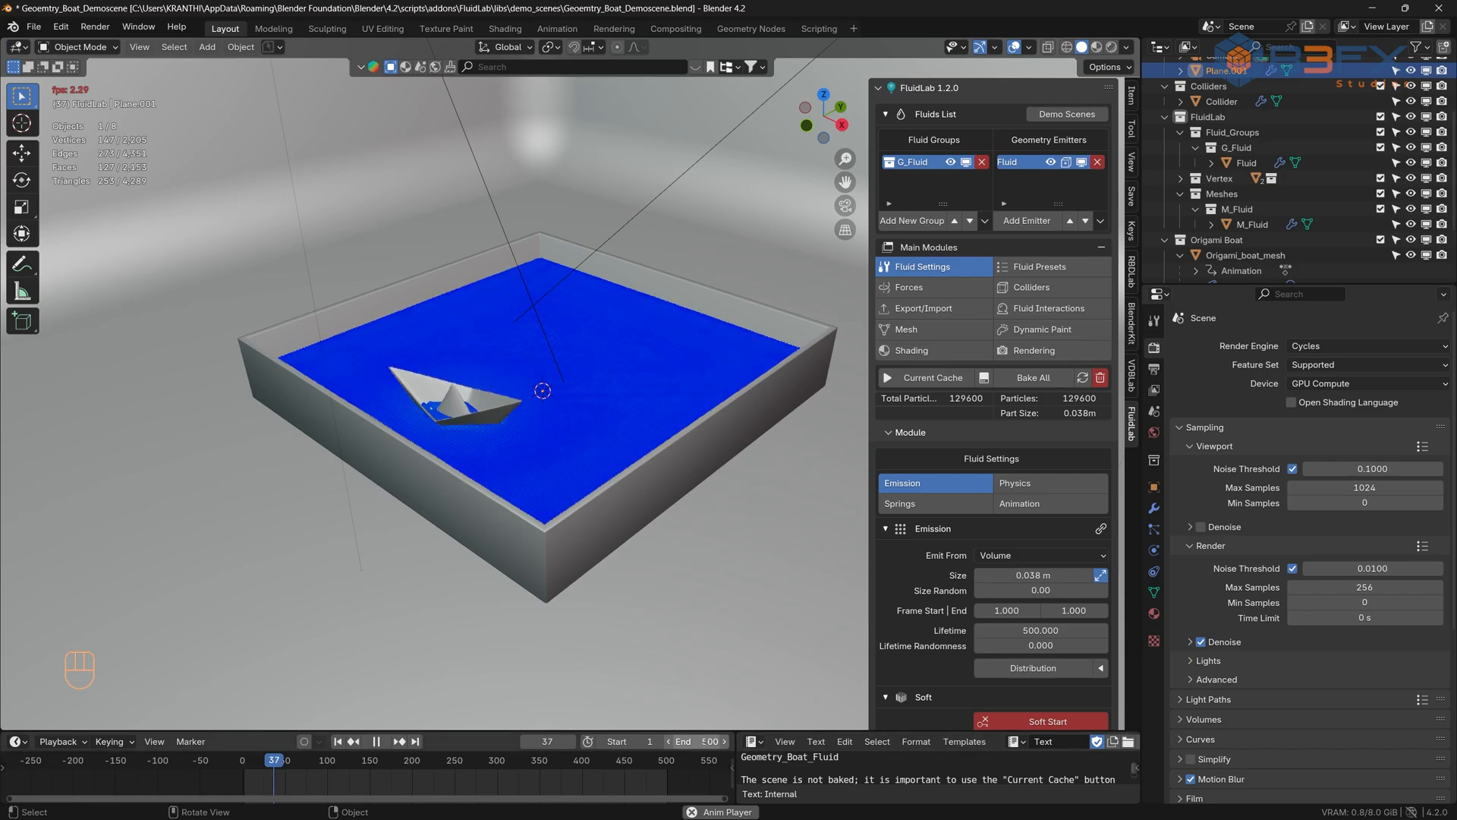
{"action": "left_click", "coordinate": [702, 741]}
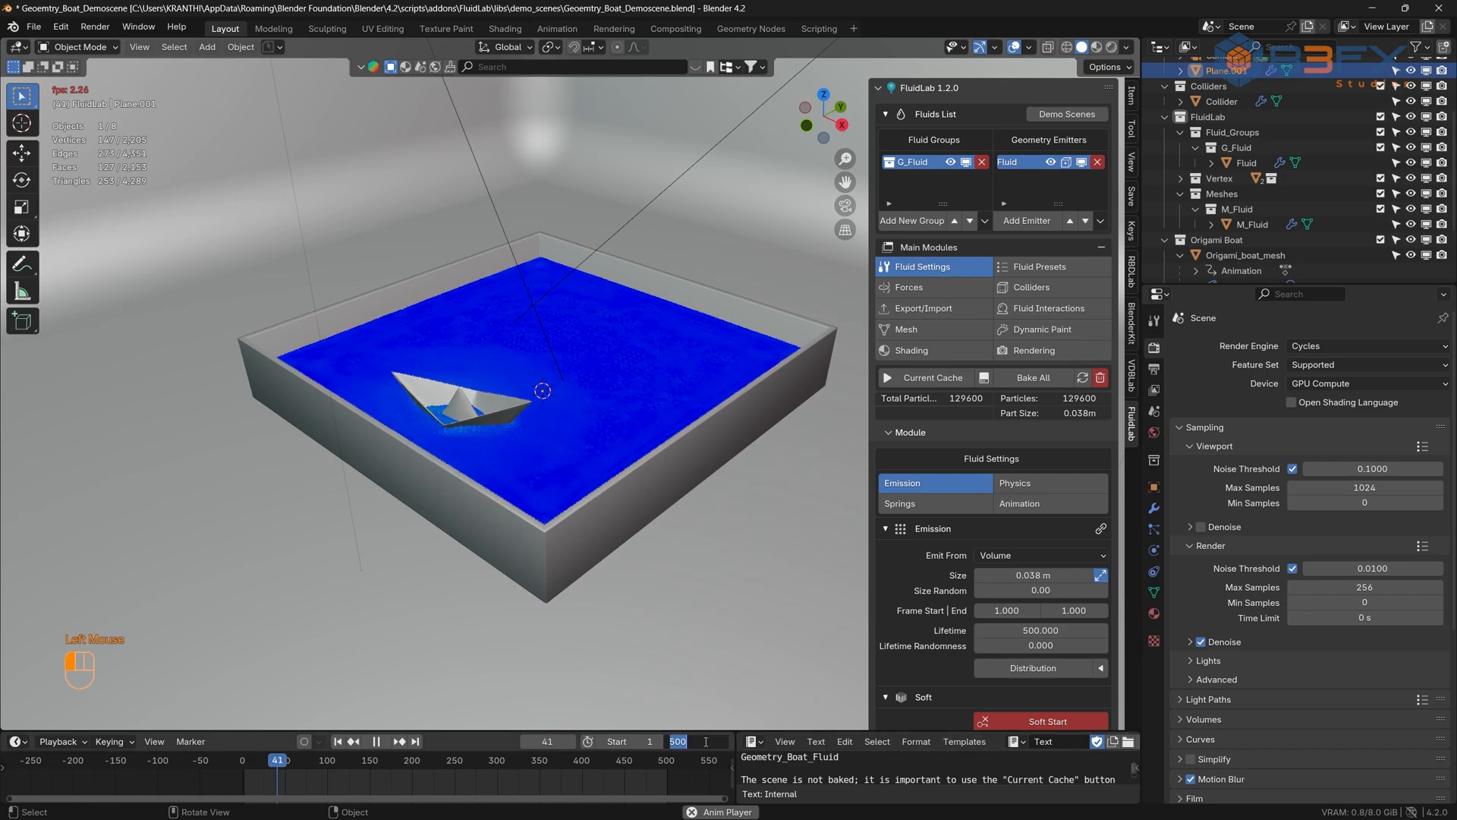
{"action": "type", "text": "120"}
{"action": "key", "text": "Return"}
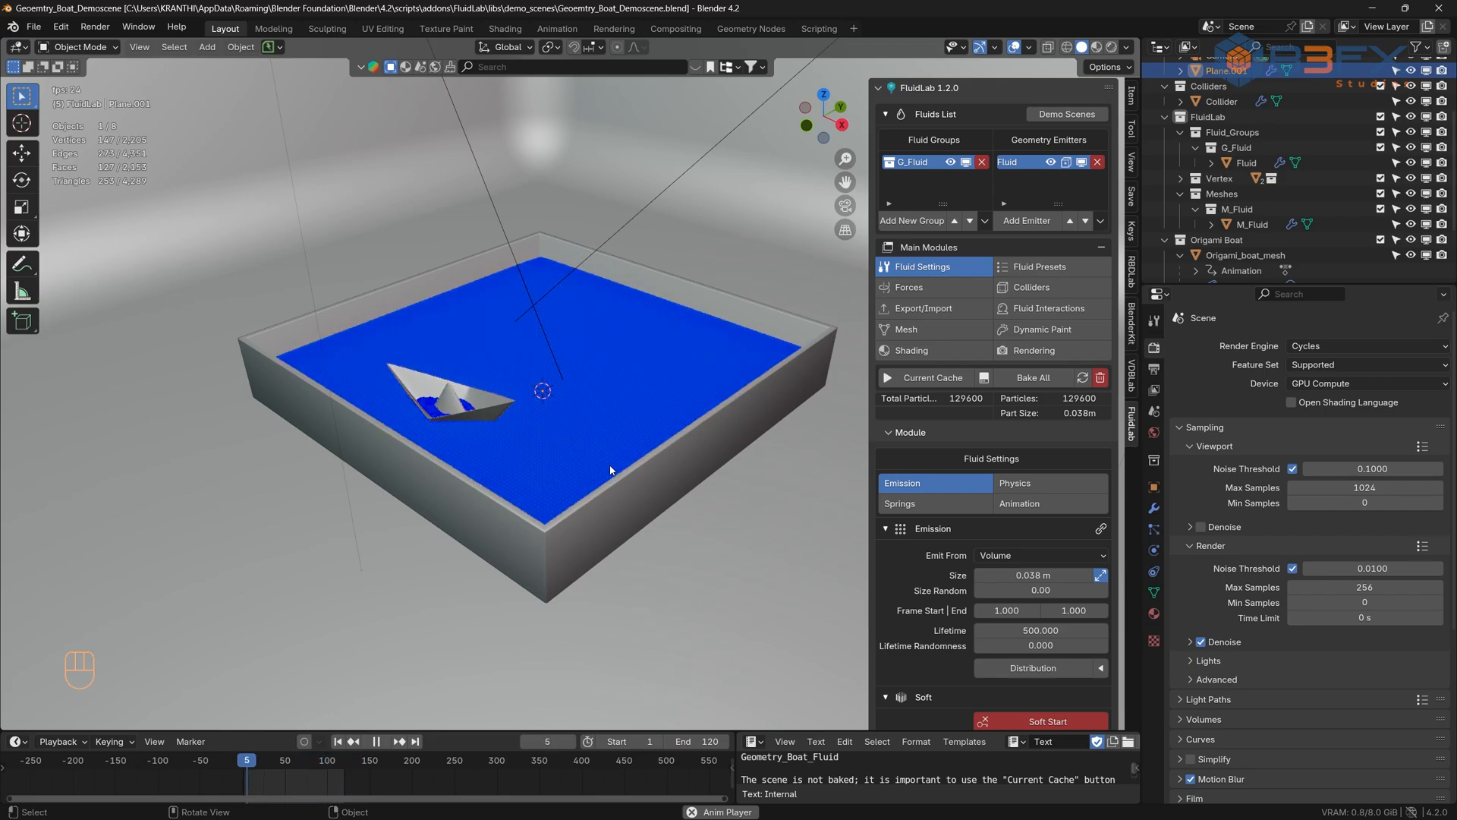
- Stop playback, return to frame 1, and turn the current fluid cache into a bake
{"action": "left_click", "coordinate": [376, 742]}
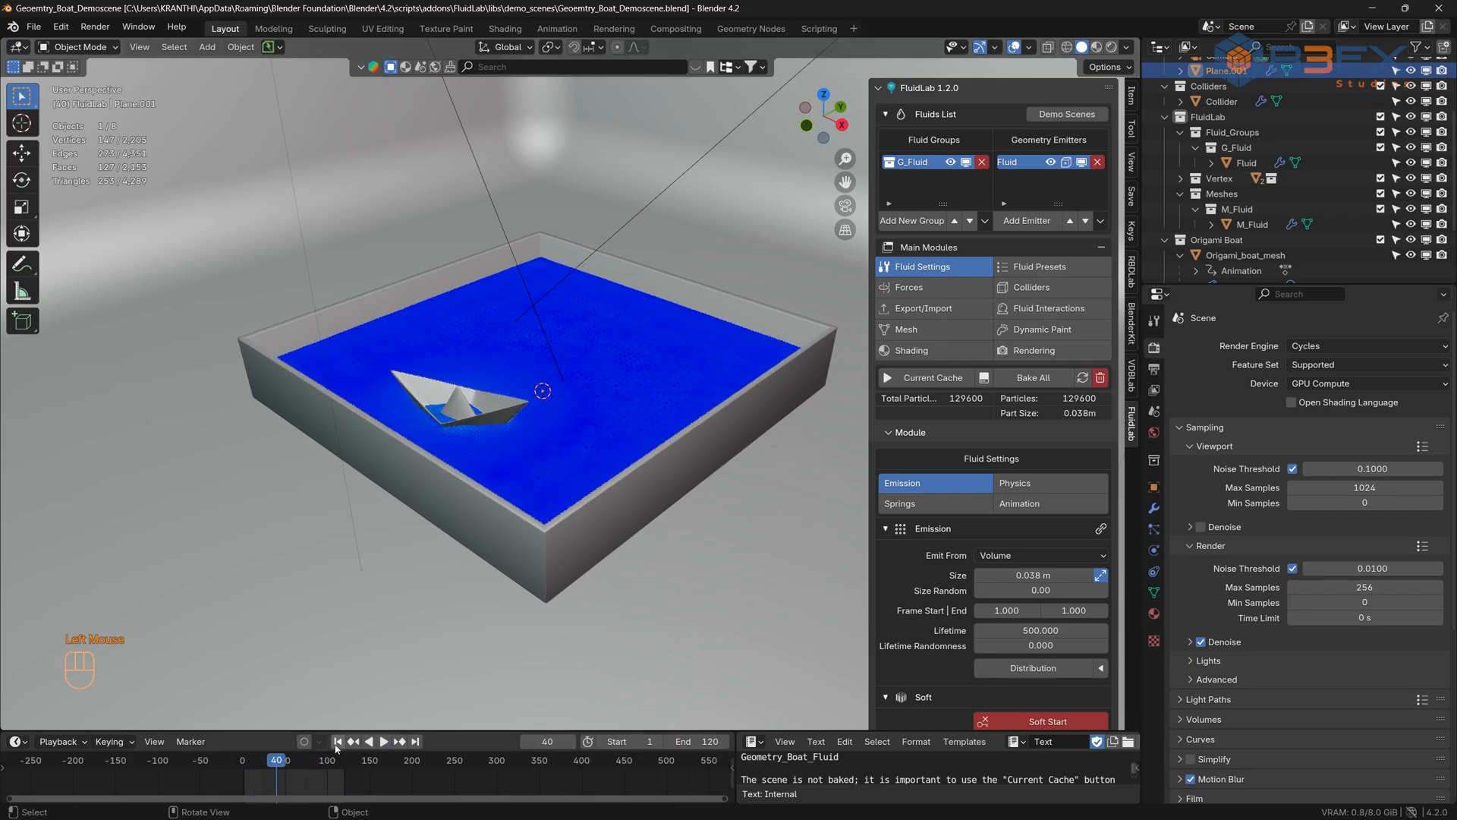
{"action": "double_click", "coordinate": [338, 741]}
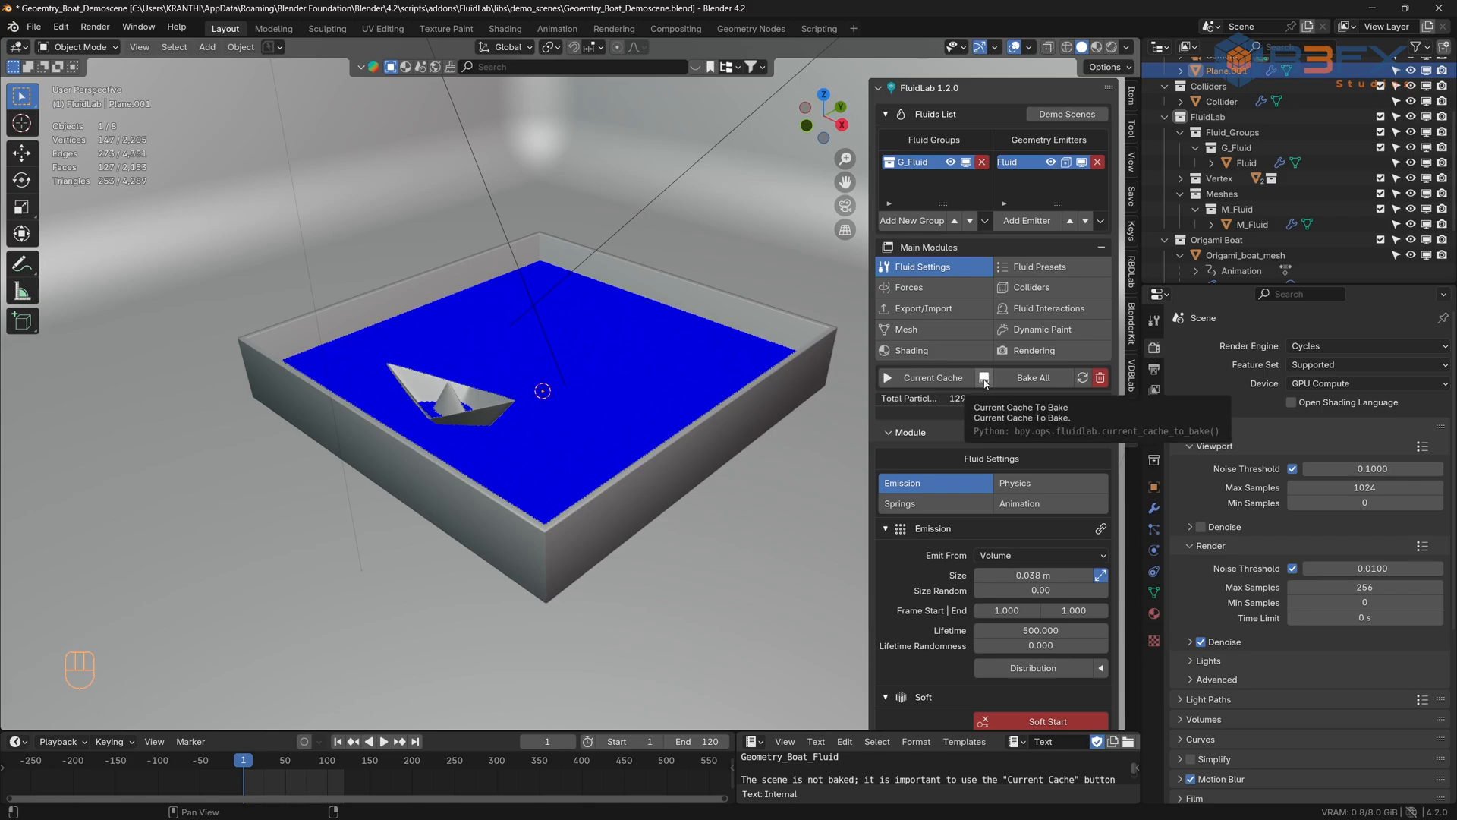
{"action": "left_click", "coordinate": [984, 378]}
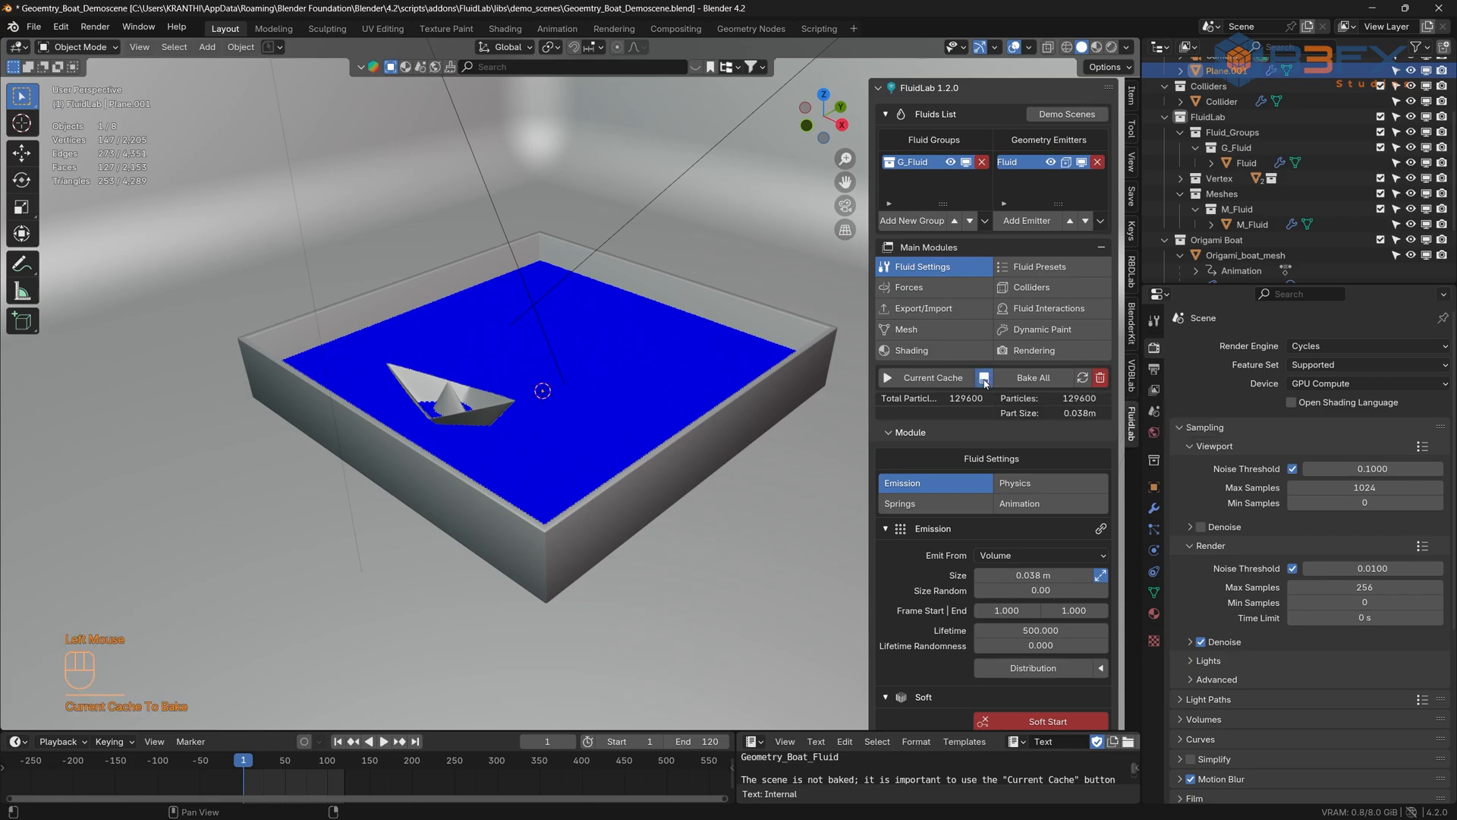
- Save the scene under its existing file name in D:\Tutorials\Tutorials_Fluidlab\Boat_foam_tutorial
{"action": "left_click", "coordinate": [34, 26]}
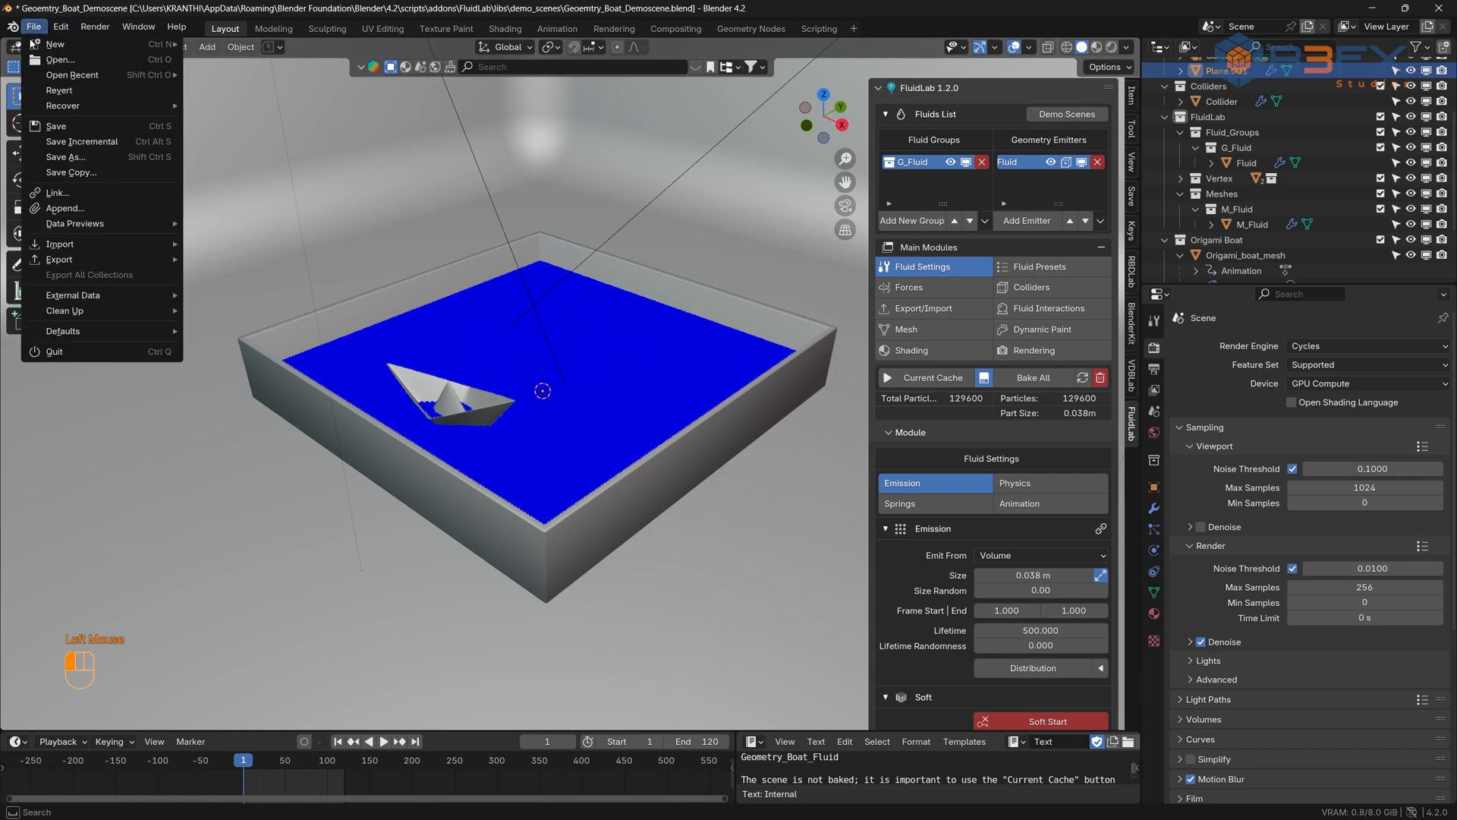
{"action": "left_click", "coordinate": [65, 157]}
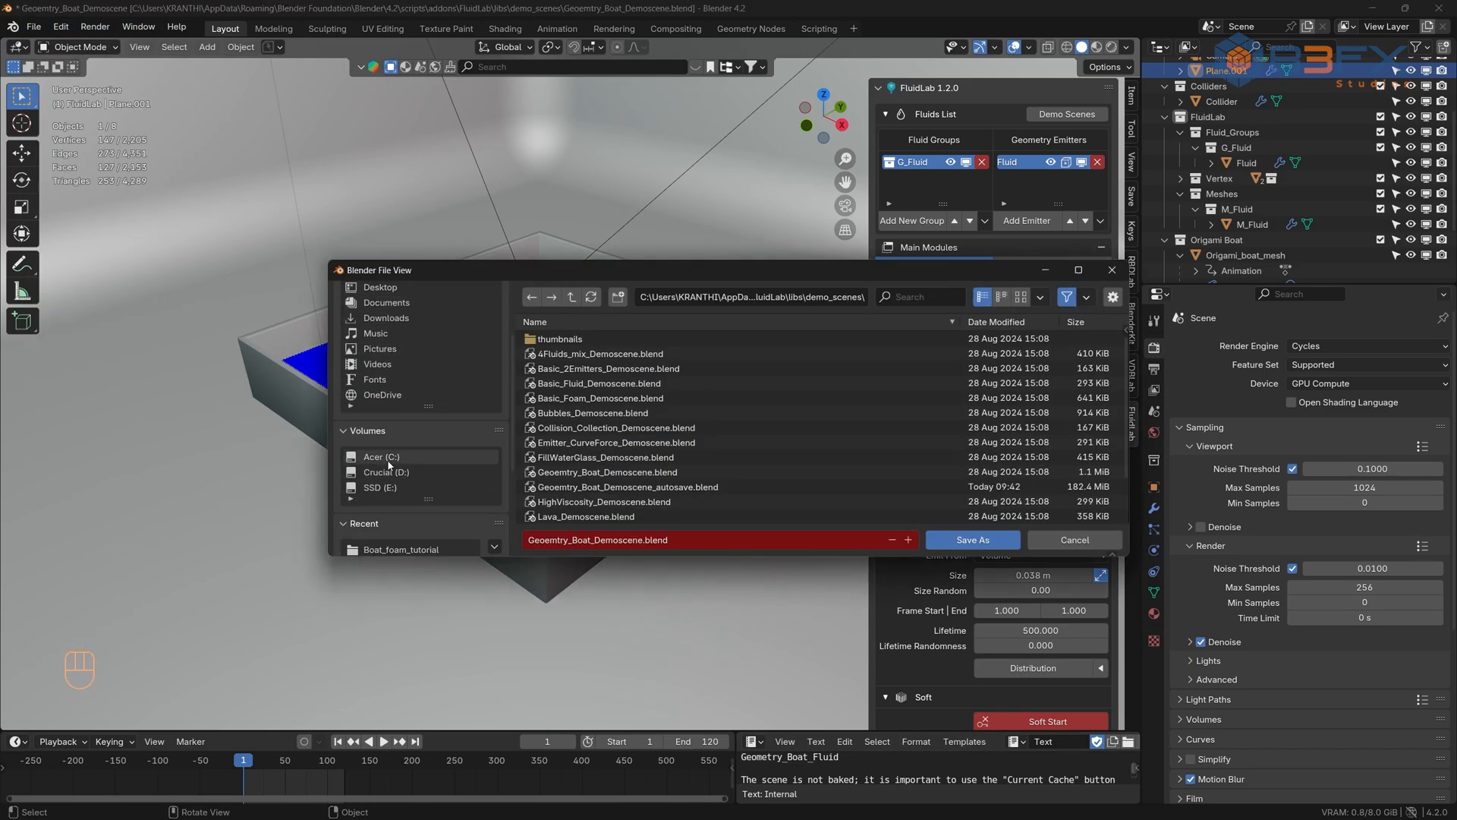
{"action": "left_click", "coordinate": [386, 471]}
{"action": "double_click", "coordinate": [561, 518]}
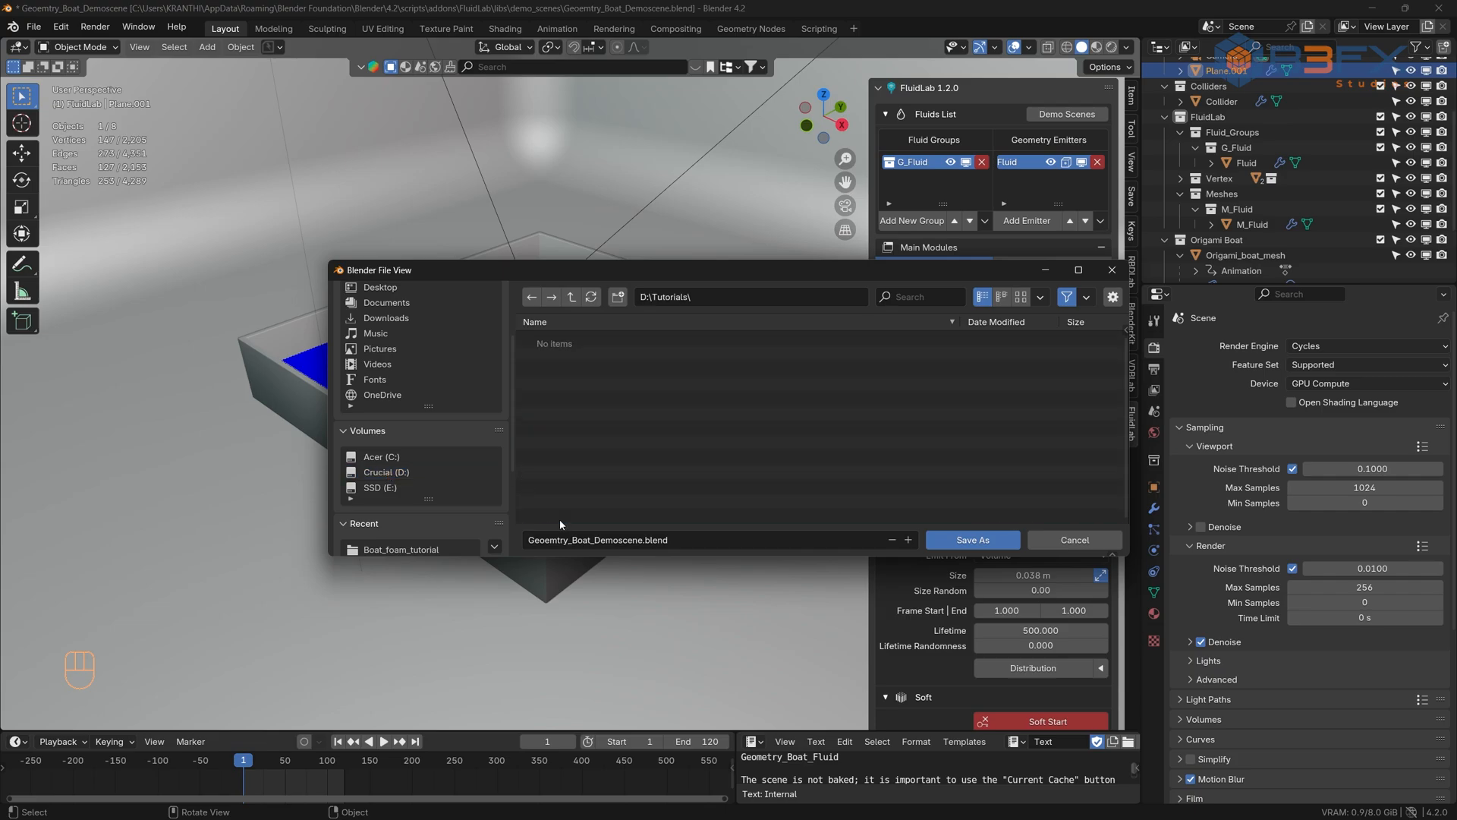
{"action": "double_click", "coordinate": [571, 339]}
{"action": "left_click", "coordinate": [573, 342]}
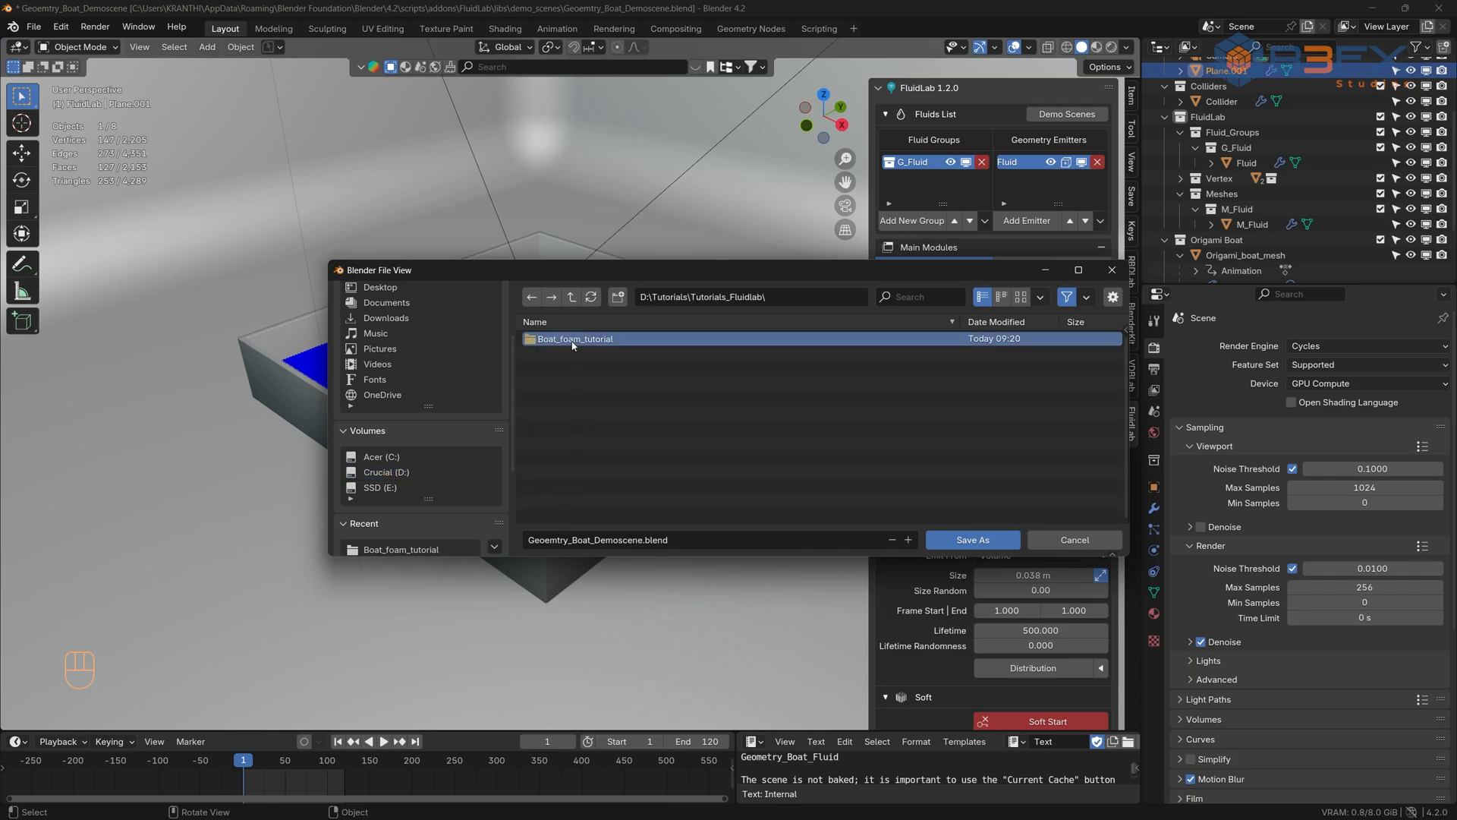
{"action": "double_click", "coordinate": [573, 340]}
{"action": "left_click", "coordinate": [979, 540]}
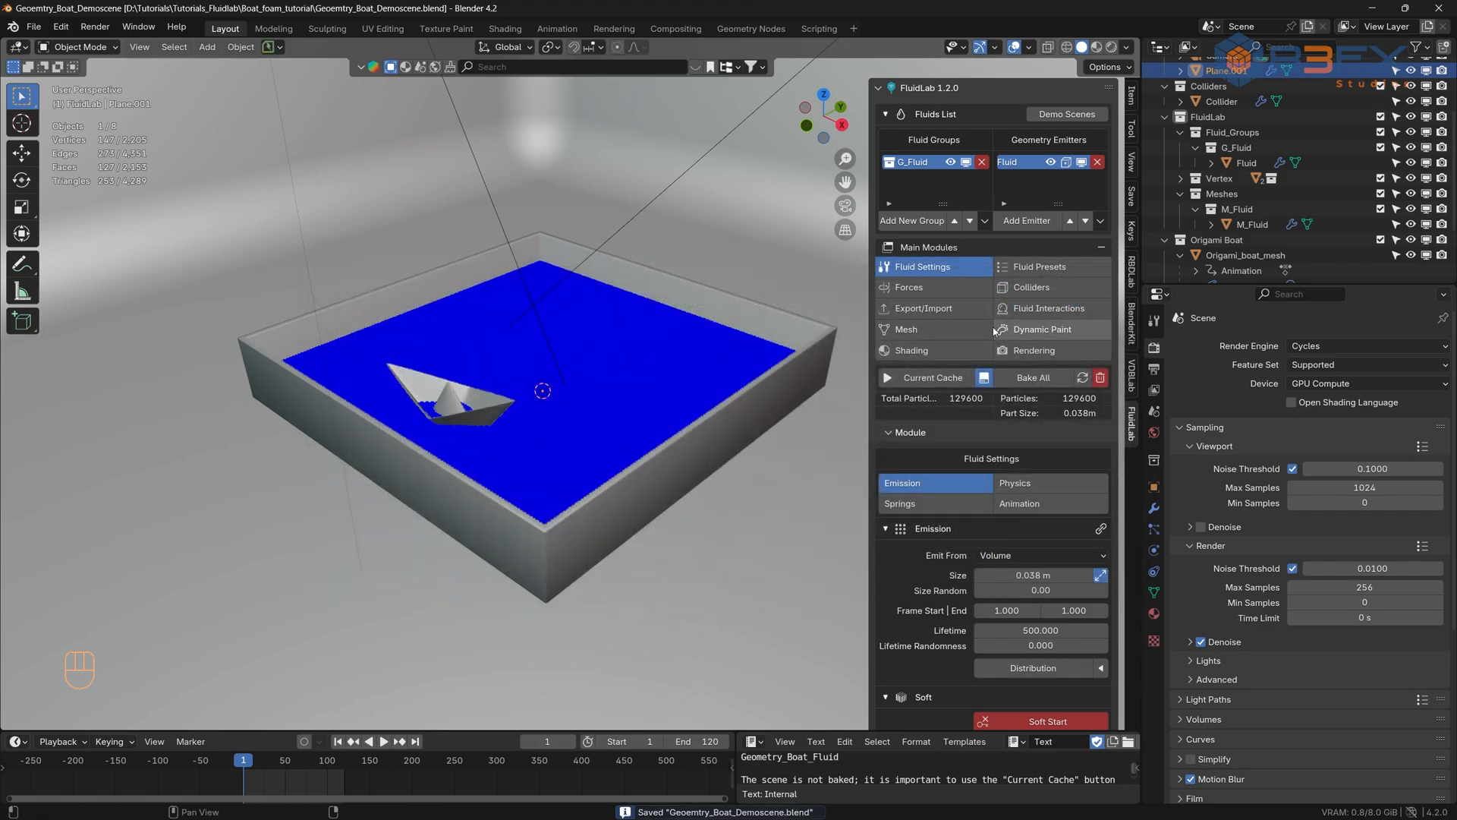
- Hide the particles of the G_Fluid group and show the M_Fluid mesh in the viewport instead
{"action": "left_click", "coordinate": [943, 333]}
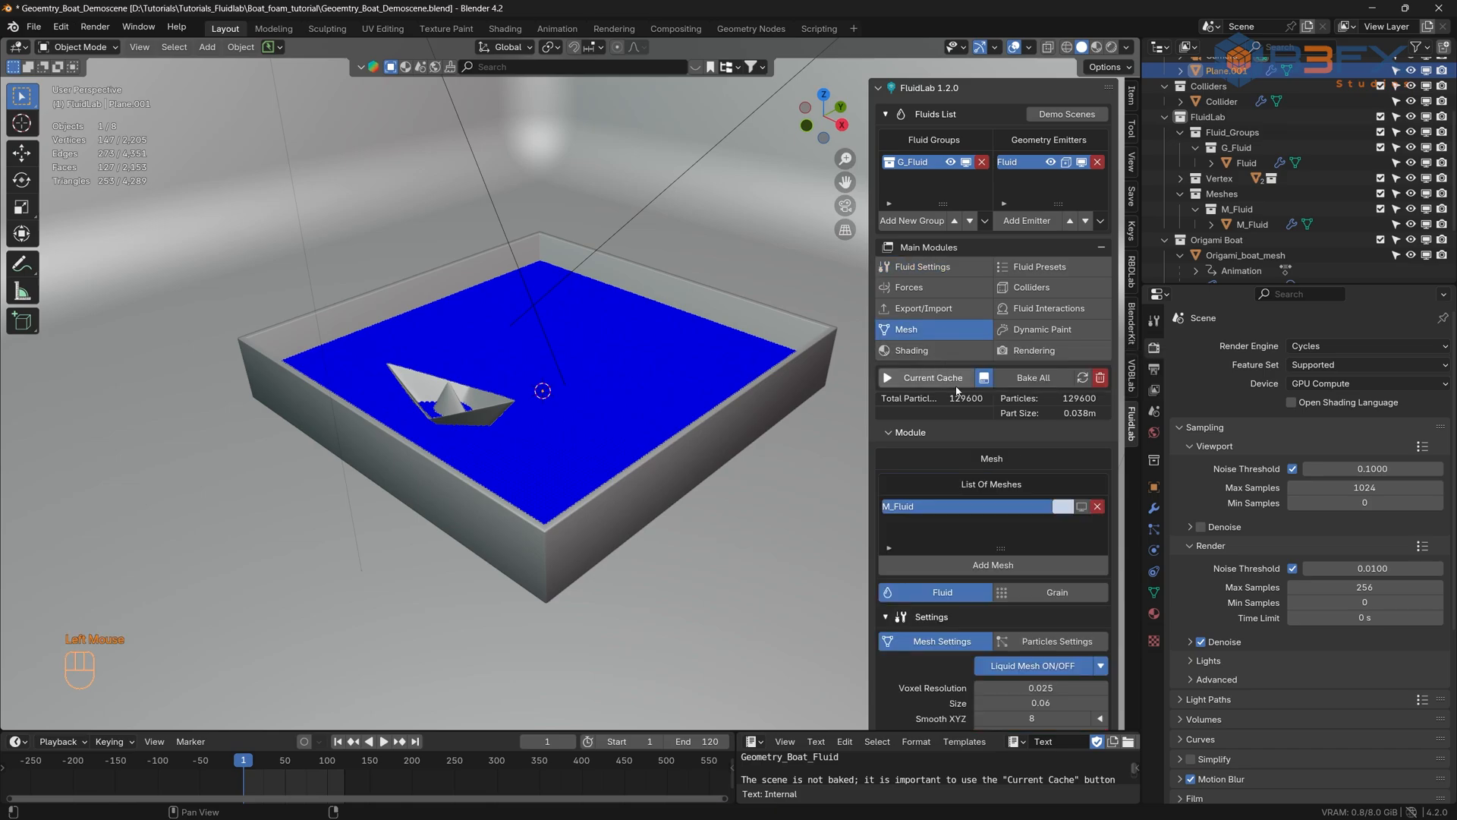
{"action": "left_click", "coordinate": [950, 162]}
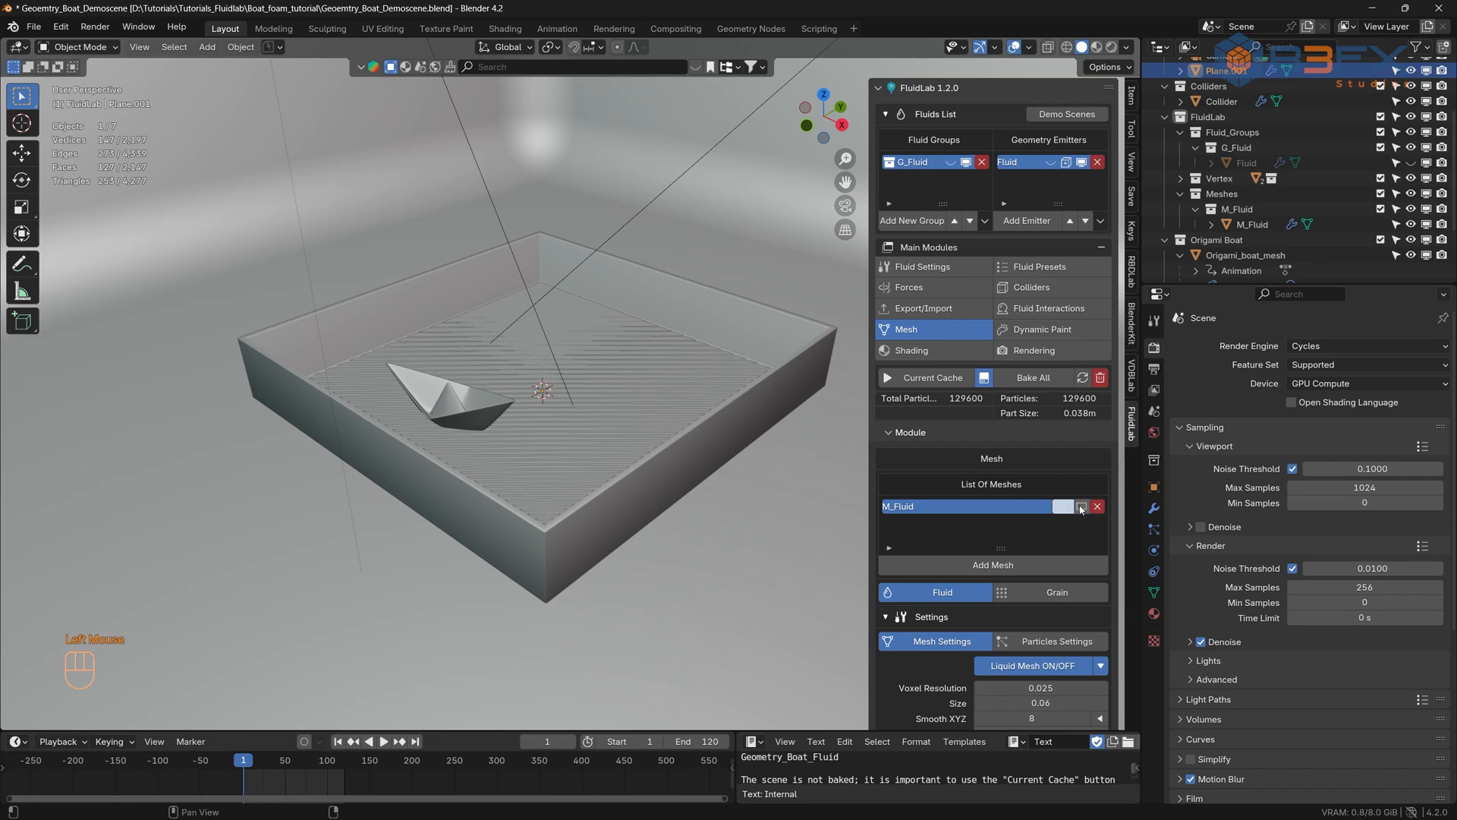
{"action": "left_click", "coordinate": [1082, 508]}
{"action": "scroll", "coordinate": [996, 551], "scroll_direction": "down", "scroll_amount": 5}
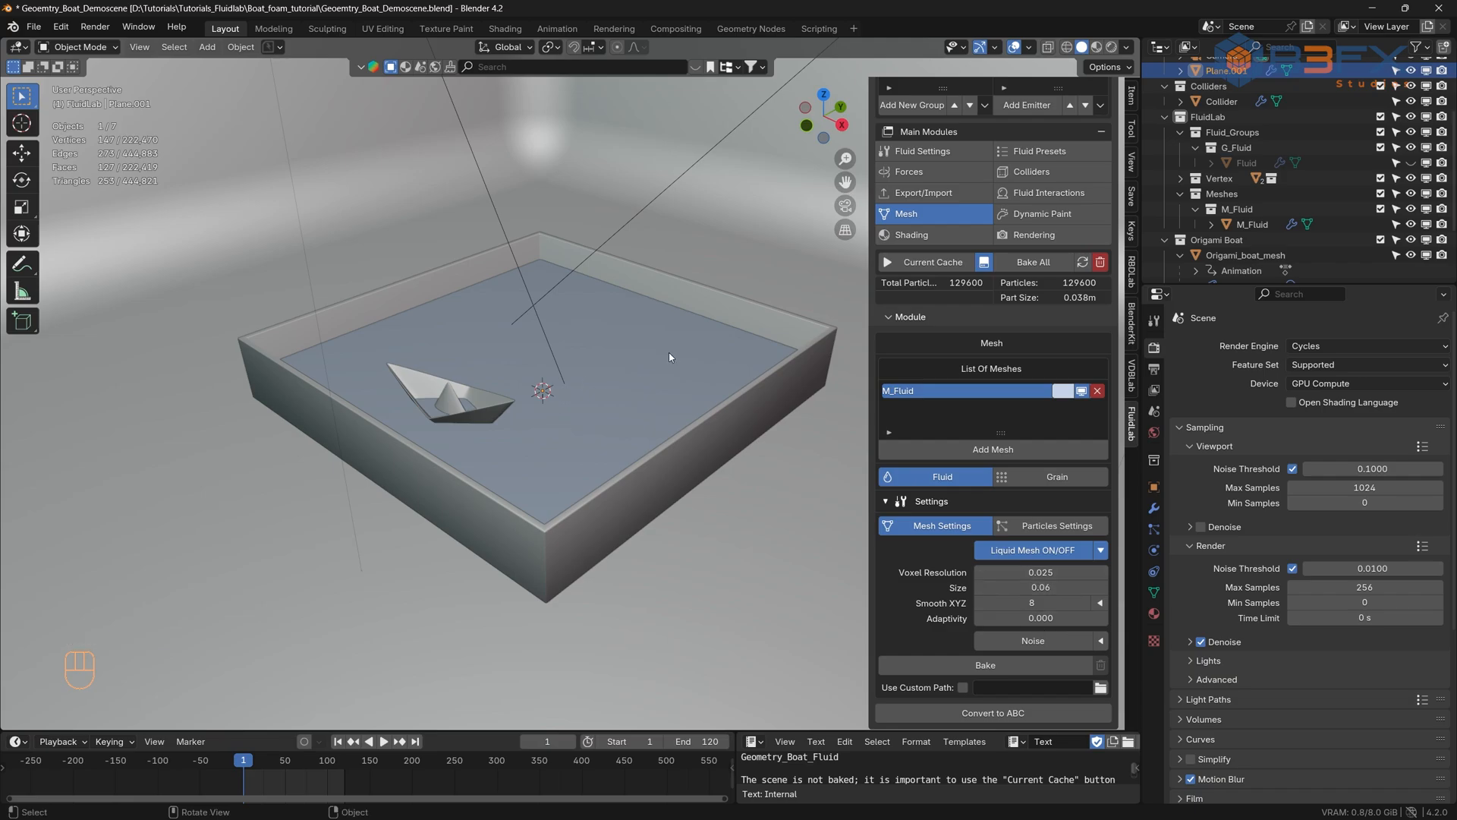
- Show the wireframe overlay and isolate the M_Fluid mesh in local view to examine its mesh density up close
{"action": "left_click", "coordinate": [637, 354]}
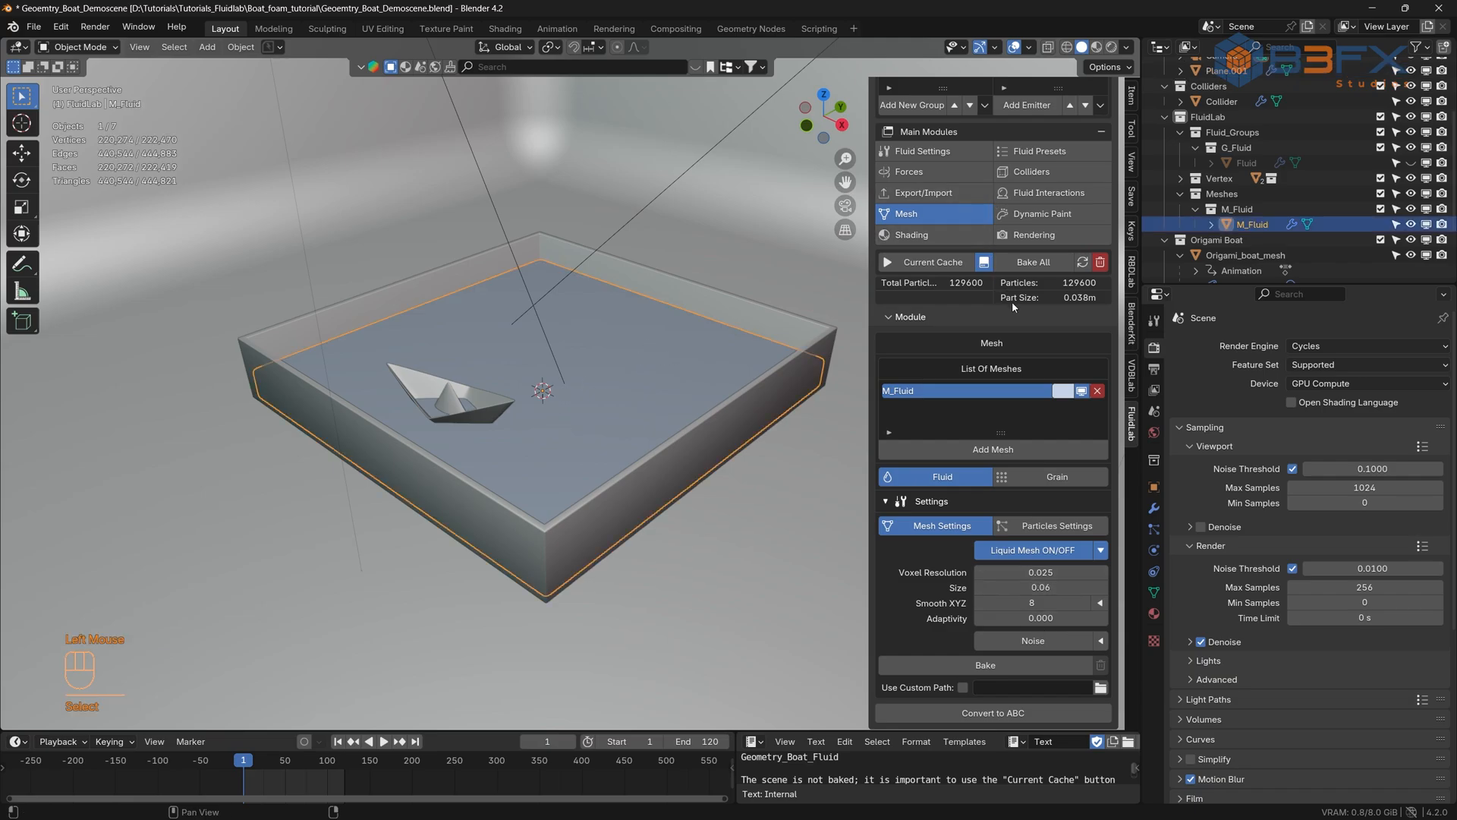
{"action": "left_click", "coordinate": [1029, 47]}
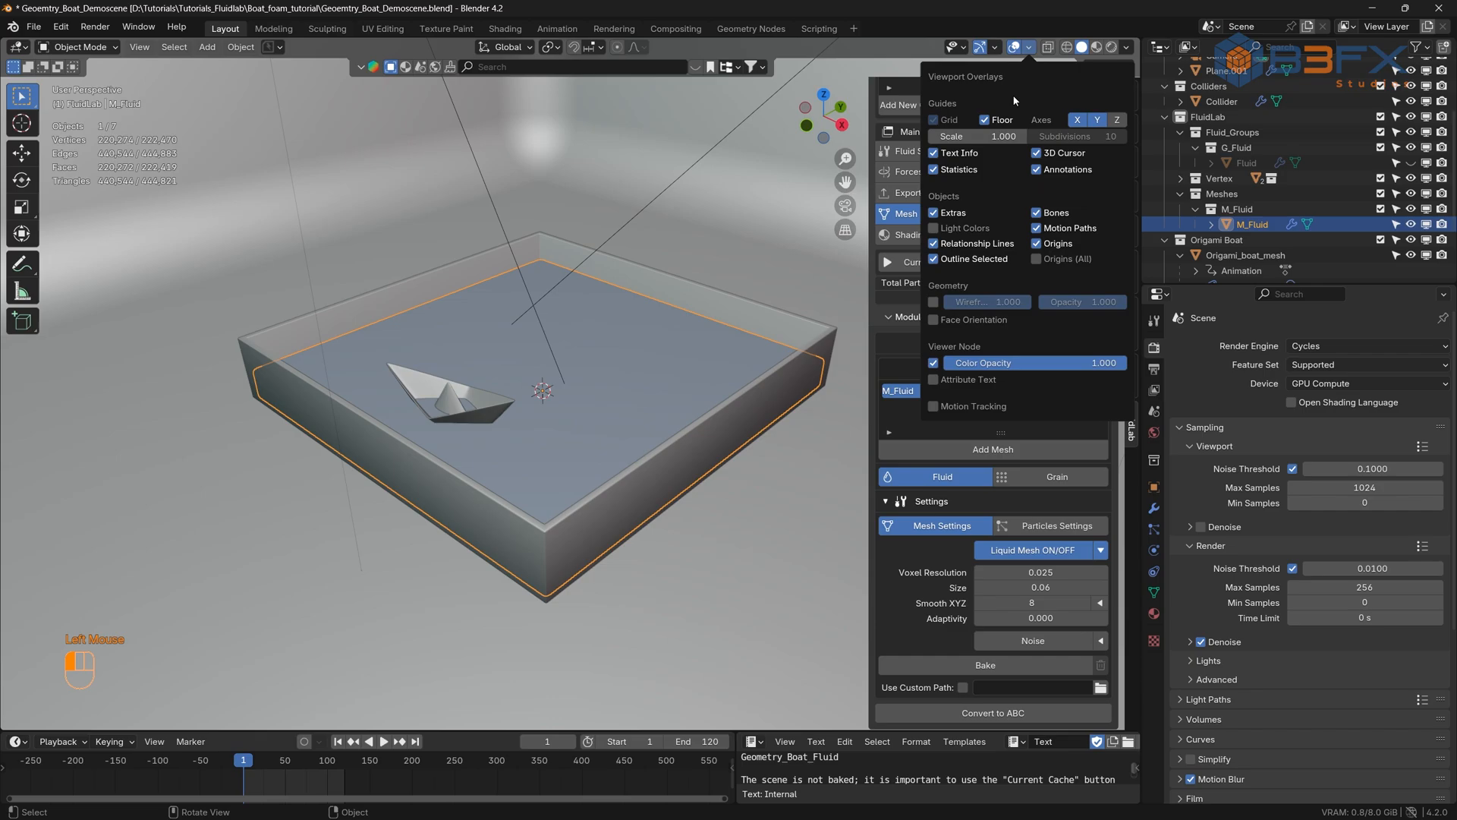
{"action": "left_click", "coordinate": [934, 302]}
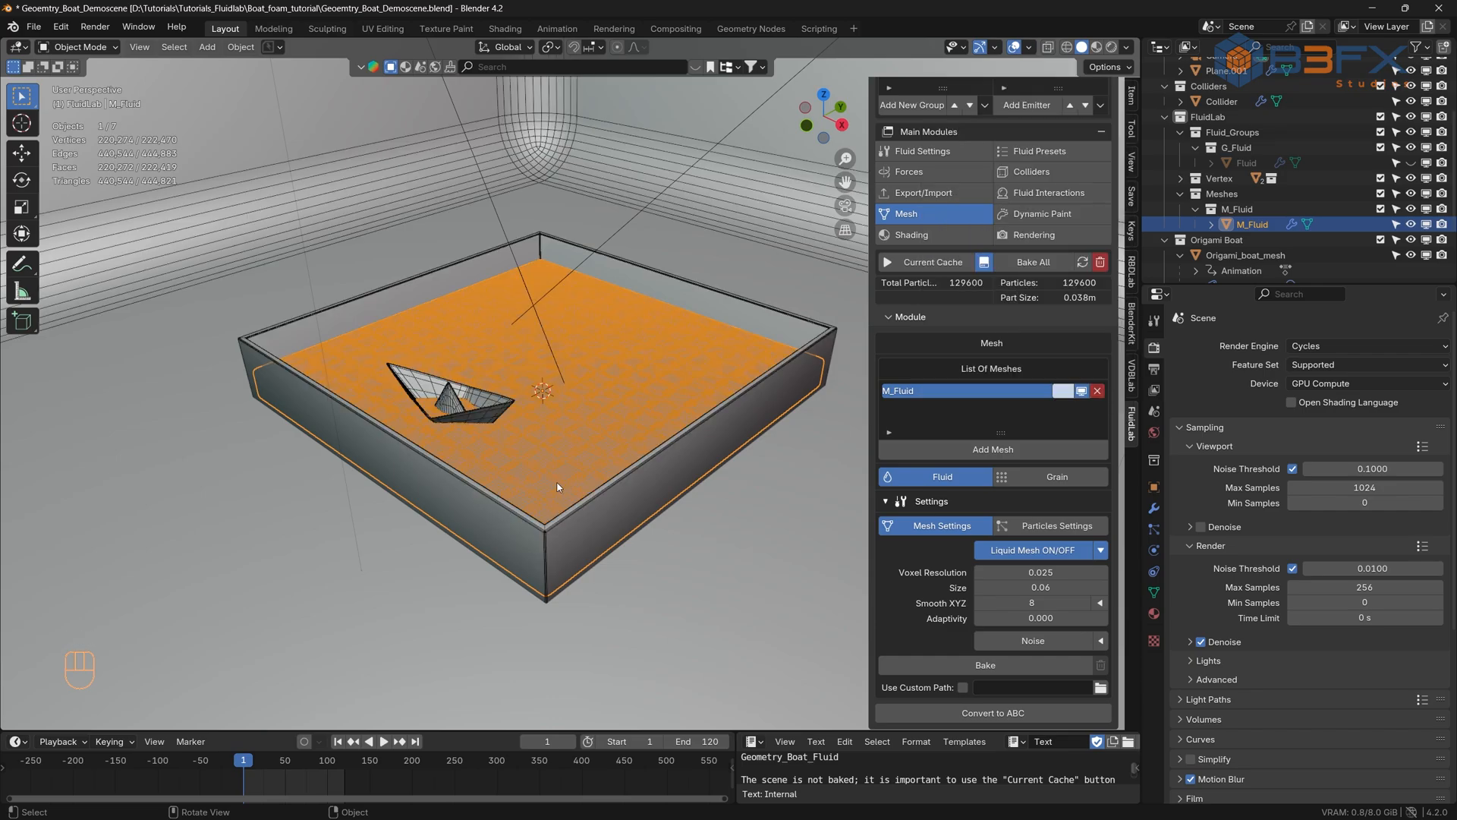
{"action": "scroll", "coordinate": [558, 487], "scroll_direction": "up", "scroll_amount": 8}
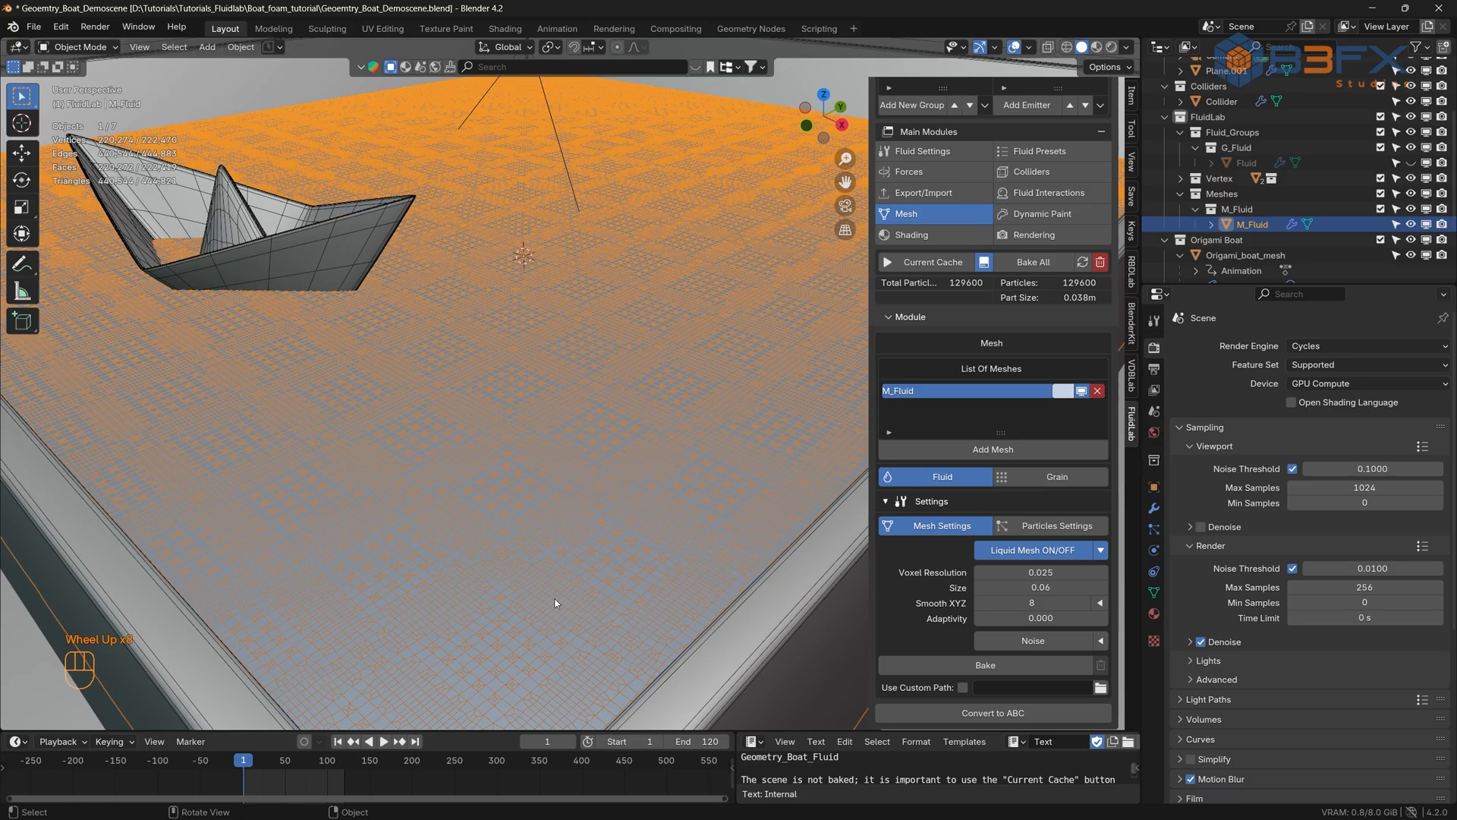
{"action": "key", "text": "slash"}
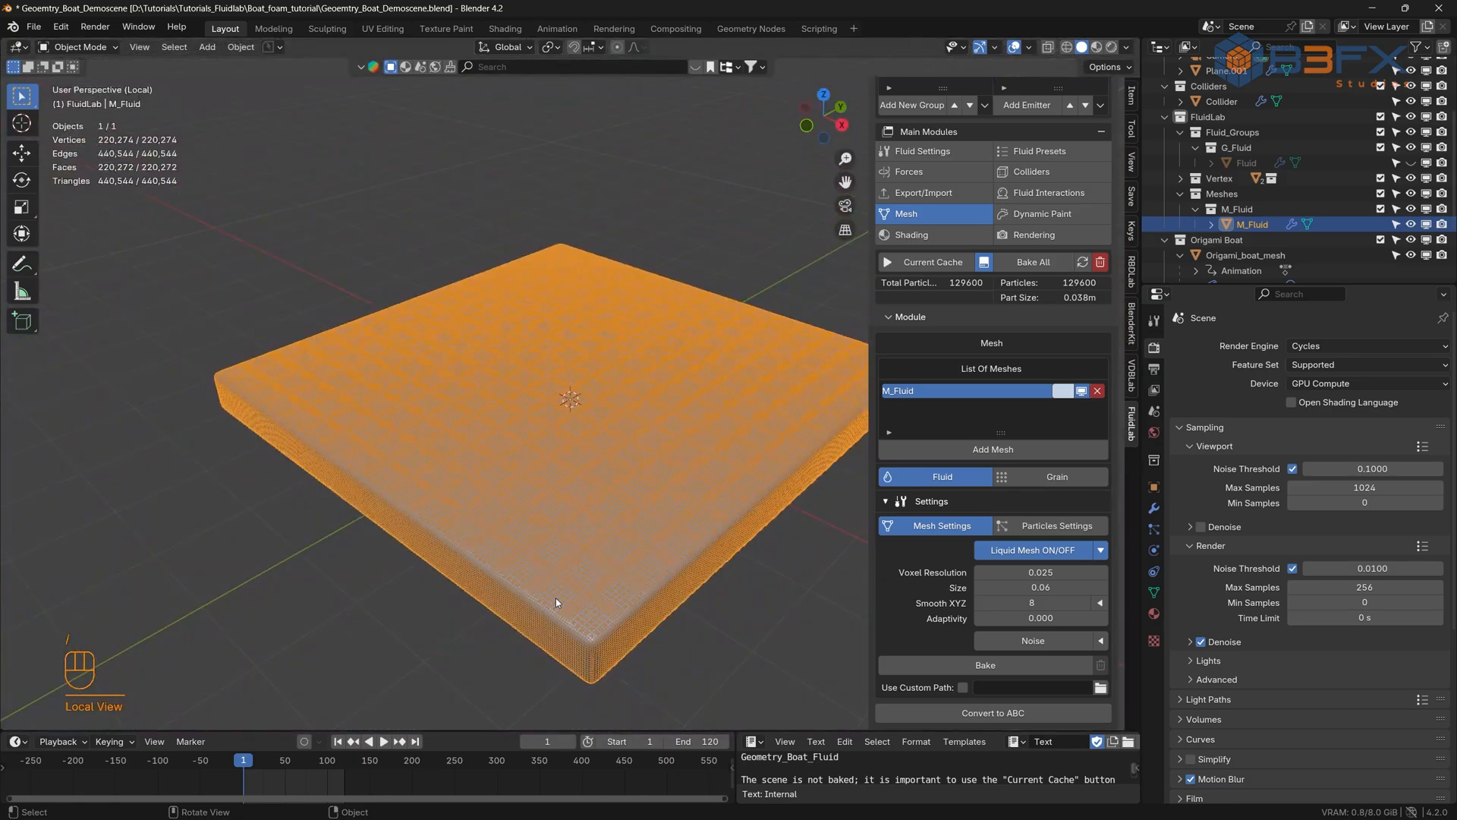
{"action": "scroll", "coordinate": [640, 592], "scroll_direction": "up", "scroll_amount": 3}
{"action": "middle_click_drag", "start_coordinate": [634, 589], "coordinate": [531, 527], "text": "shift"}
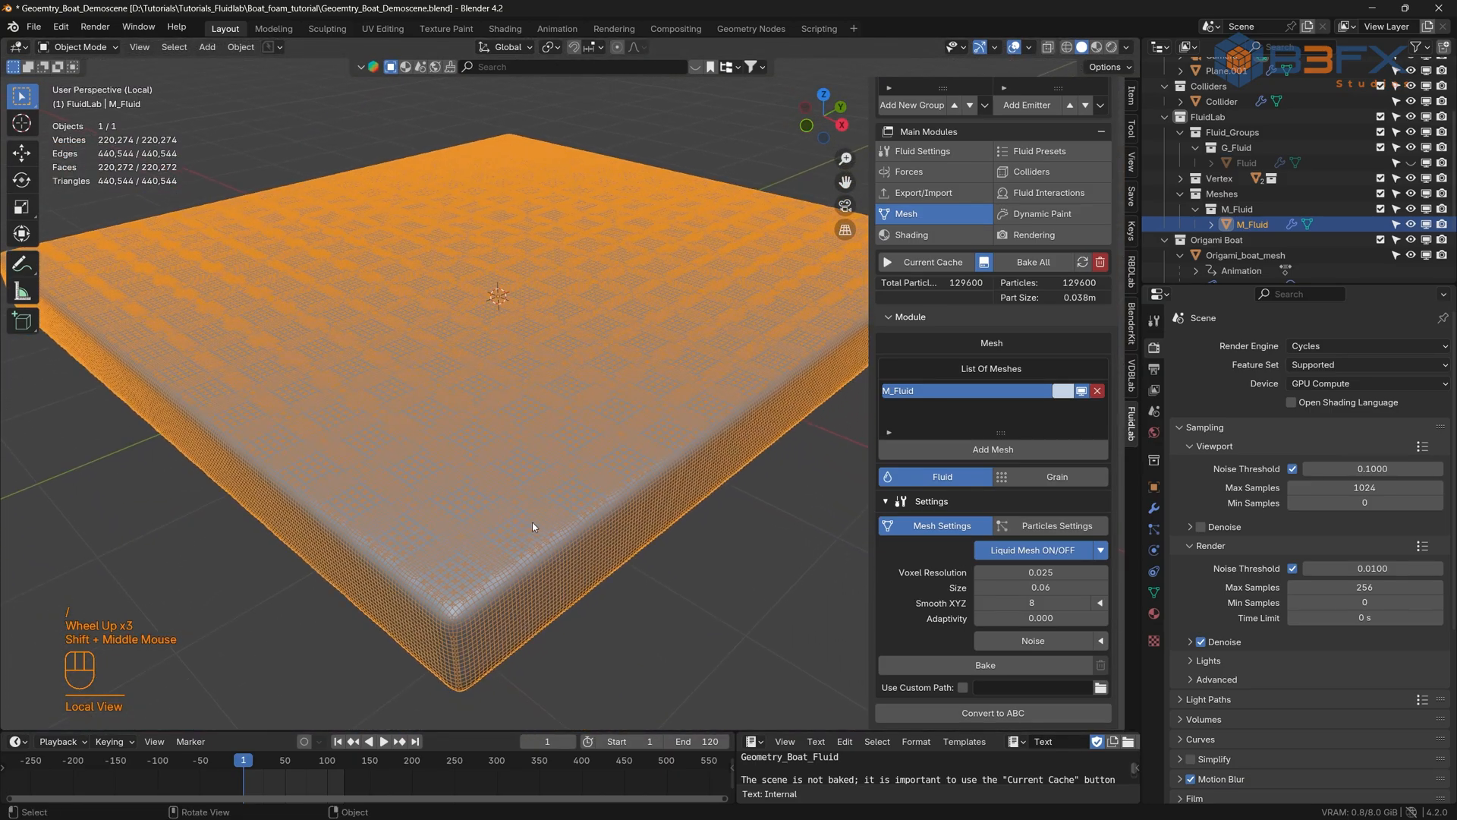
{"action": "scroll", "coordinate": [530, 532], "scroll_direction": "up", "scroll_amount": 1}
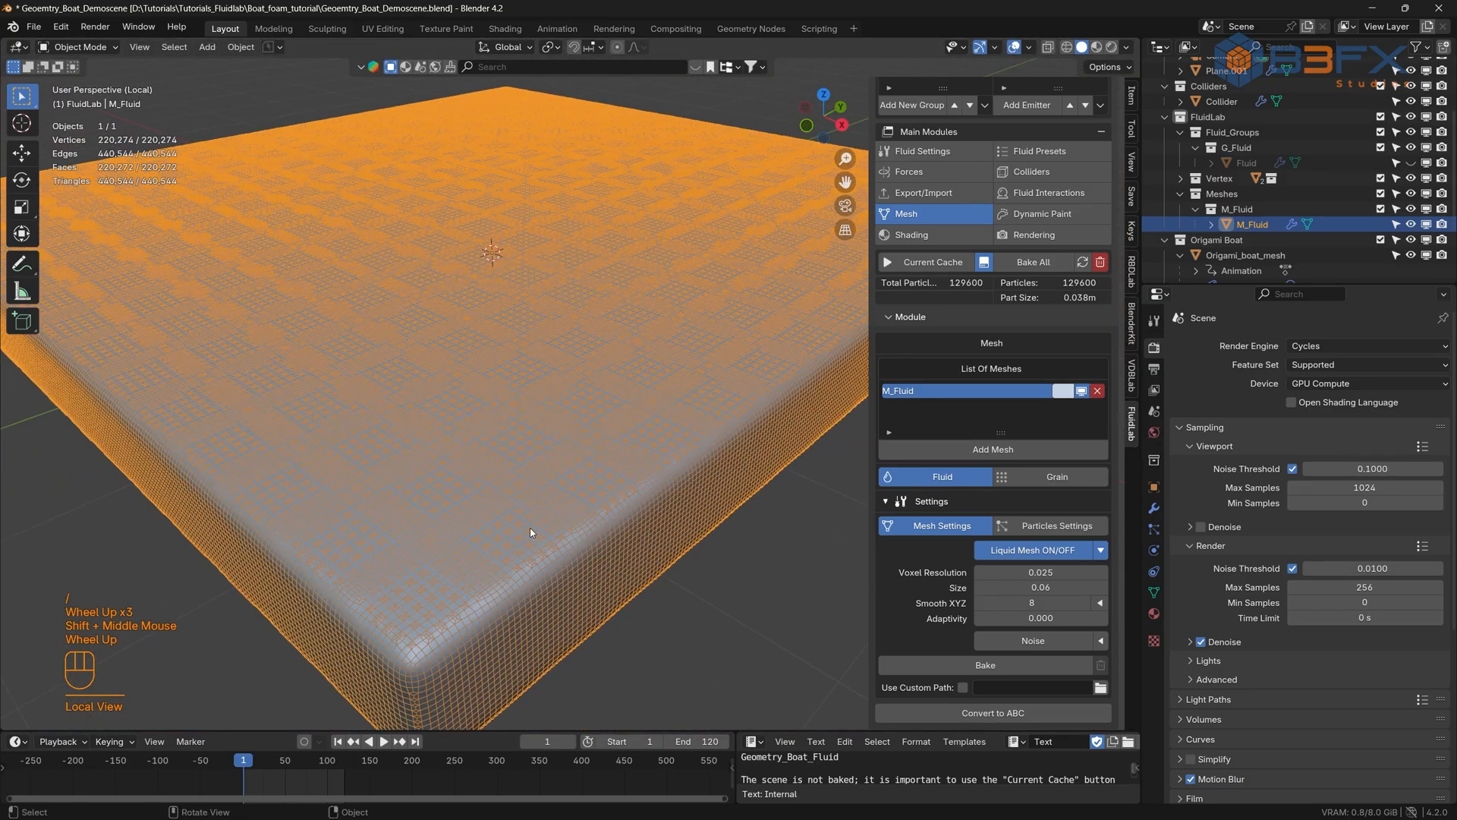
- Set the M_Fluid mesh's voxel resolution to 0.03 and inspect the resulting wireframe
{"action": "left_click", "coordinate": [1041, 573]}
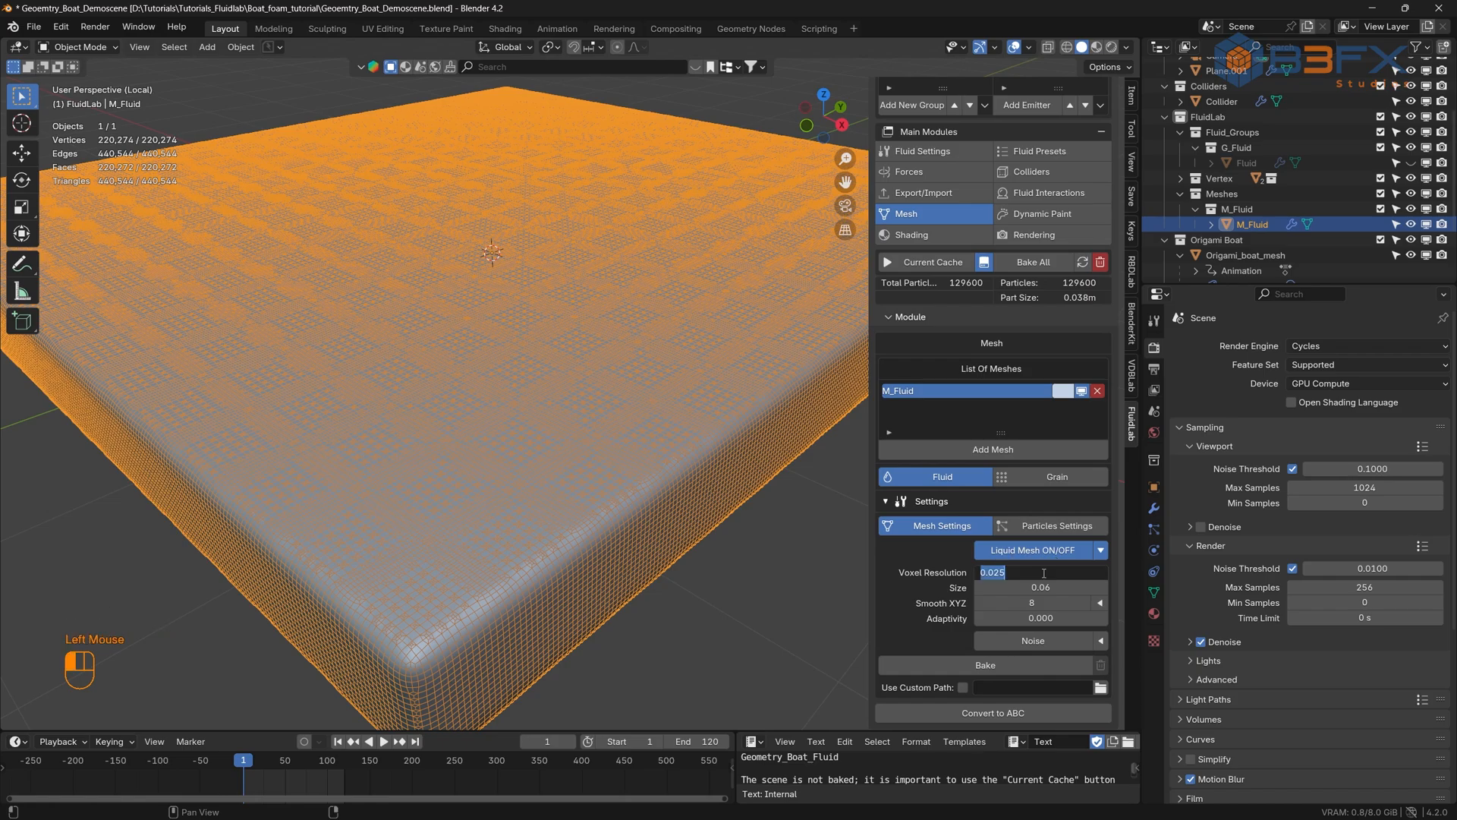
{"action": "type", "text": "0.03"}
{"action": "key", "text": "Return"}
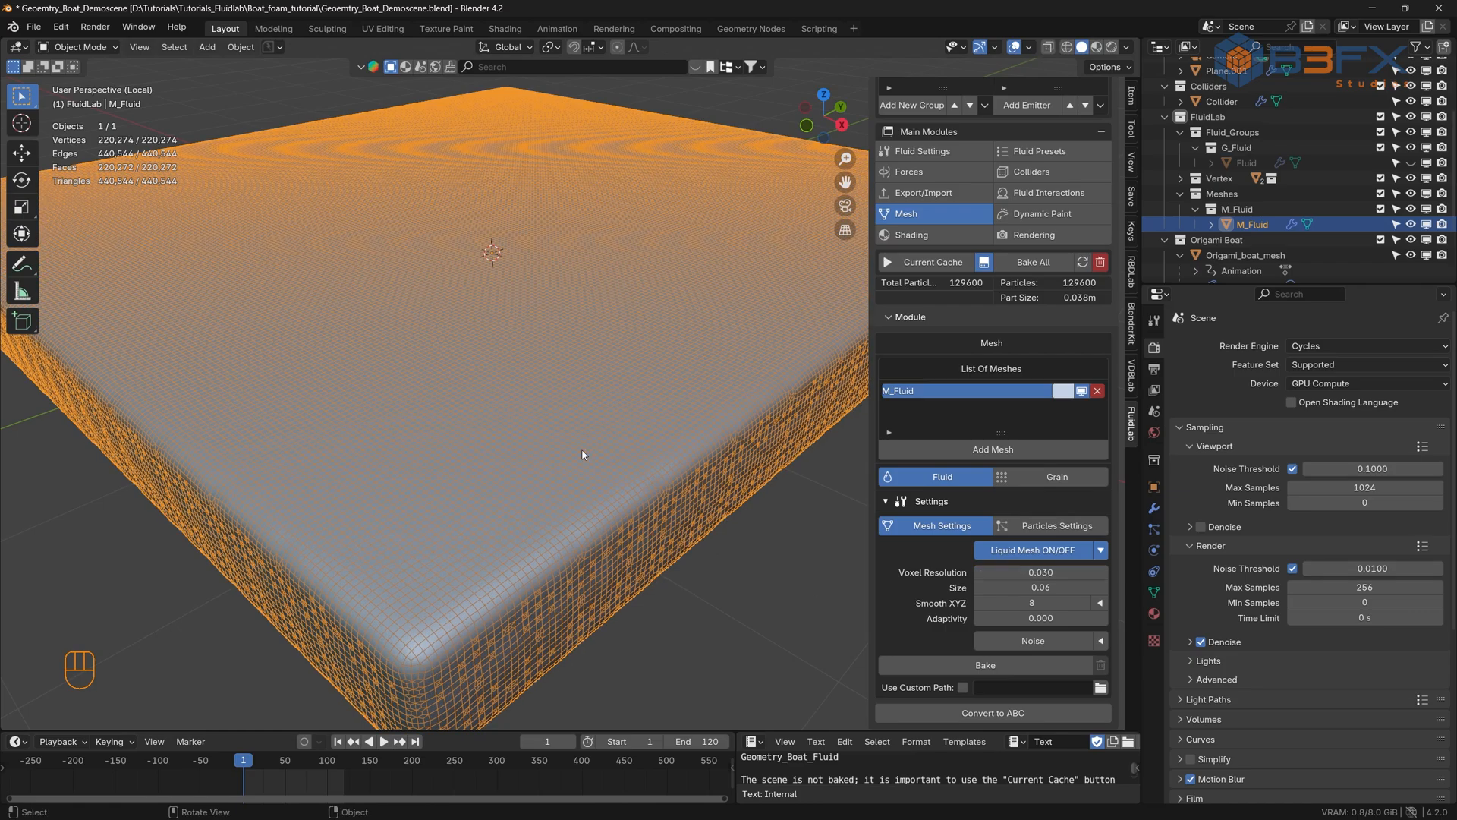
{"action": "scroll", "coordinate": [463, 430], "scroll_direction": "up", "scroll_amount": 5}
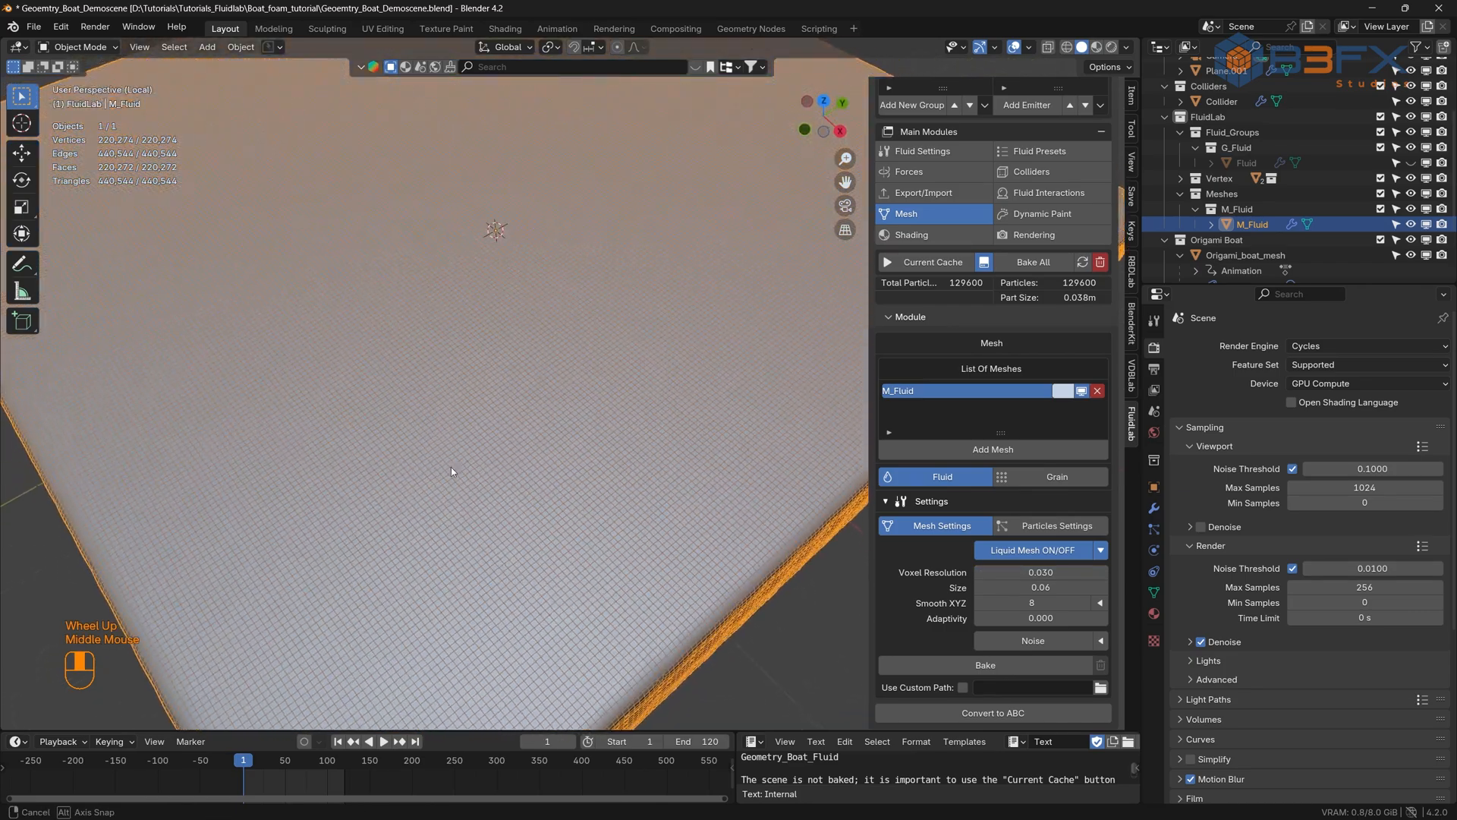
{"action": "scroll", "coordinate": [453, 446], "scroll_direction": "down", "scroll_amount": 3}
{"action": "middle_click_drag", "start_coordinate": [451, 452], "coordinate": [456, 488]}
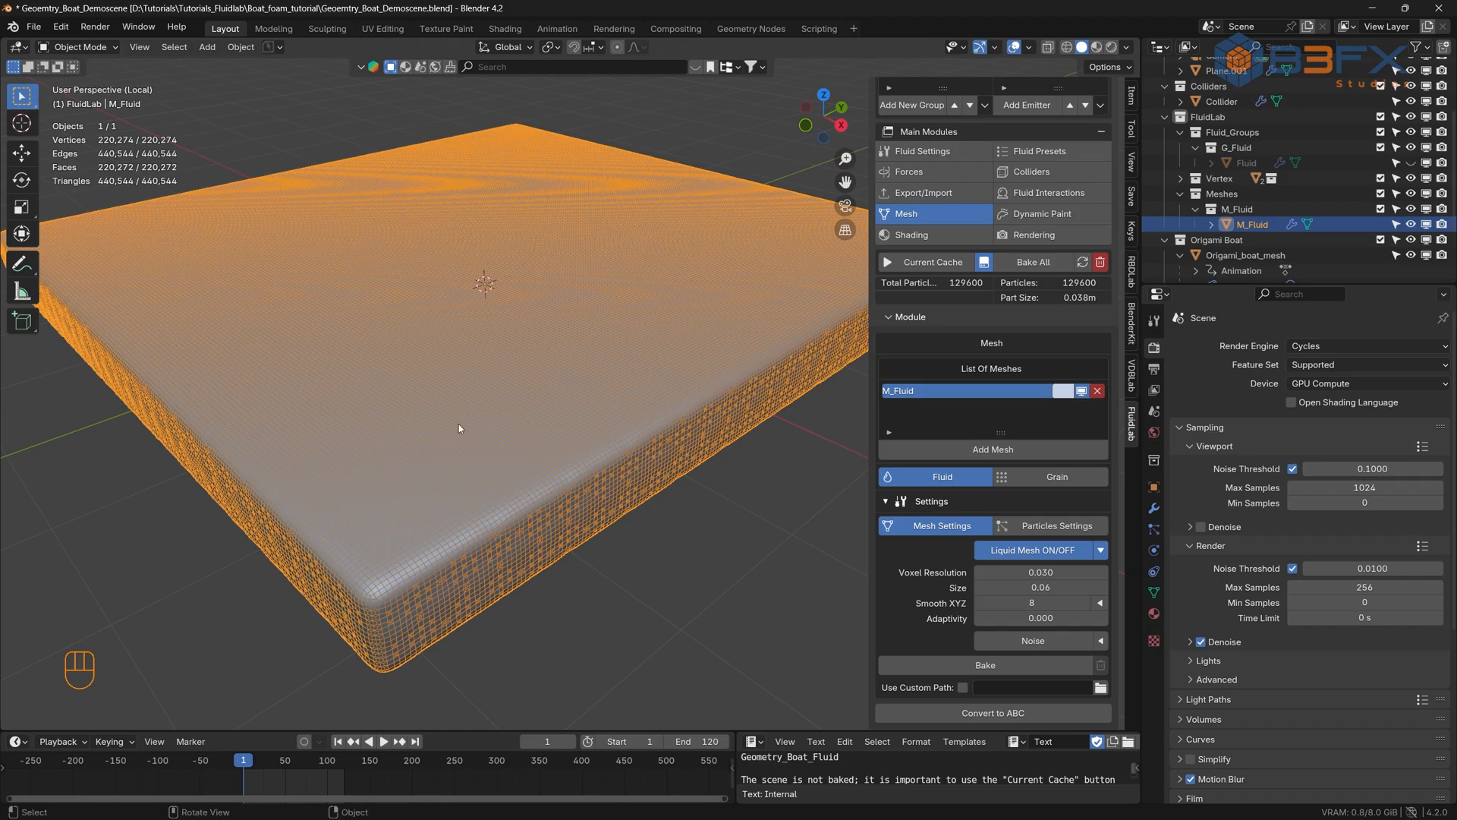
- Leave local view to bring back the full scene and turn off the wireframe overlay
{"action": "key", "text": "KP_Divide"}
{"action": "scroll", "coordinate": [507, 424], "scroll_direction": "down", "scroll_amount": 4}
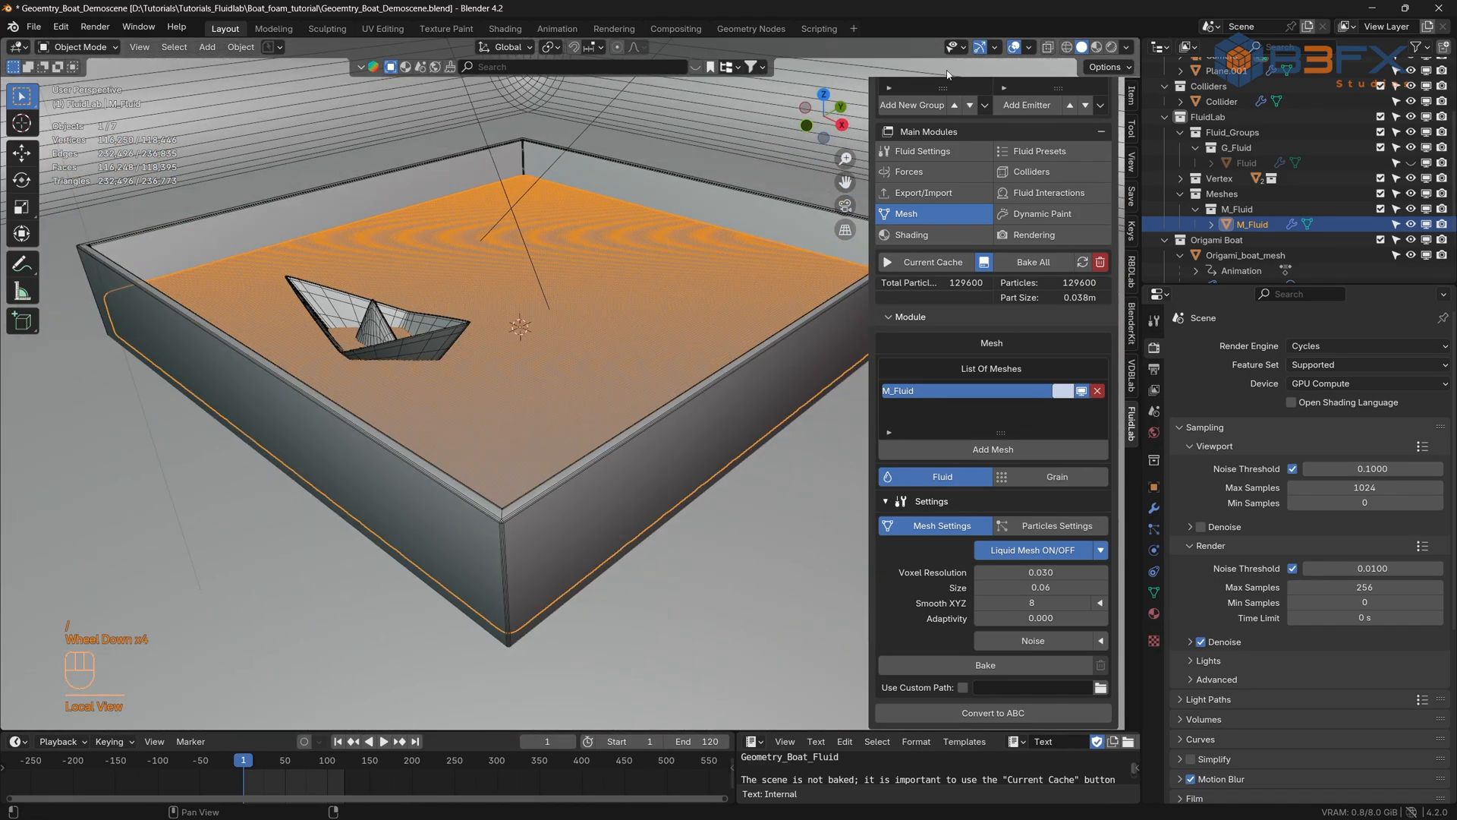
{"action": "left_click", "coordinate": [1029, 47]}
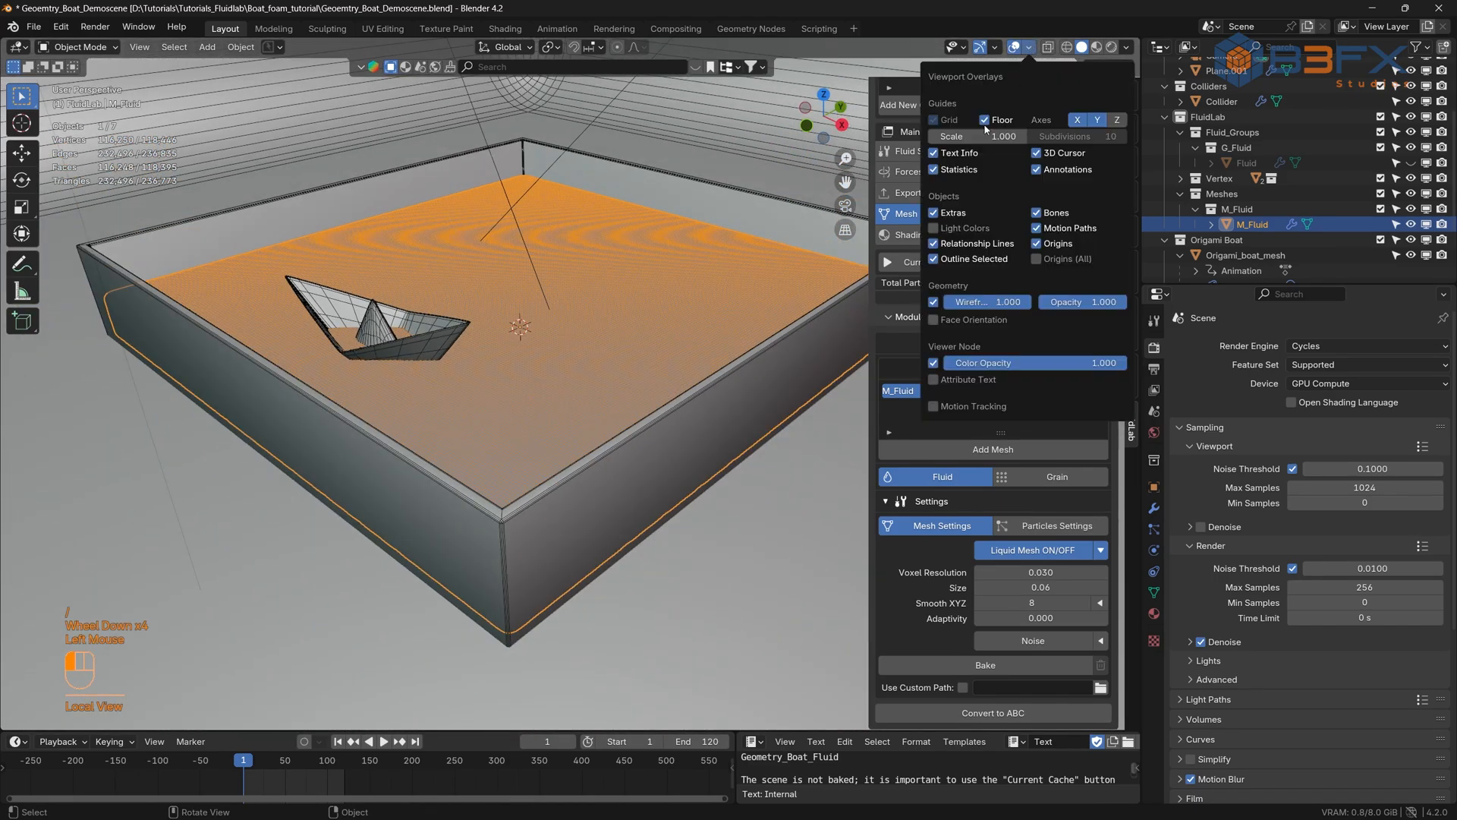
{"action": "left_click", "coordinate": [933, 303]}
{"action": "middle_click_drag", "start_coordinate": [518, 344], "coordinate": [493, 367], "text": "shift"}
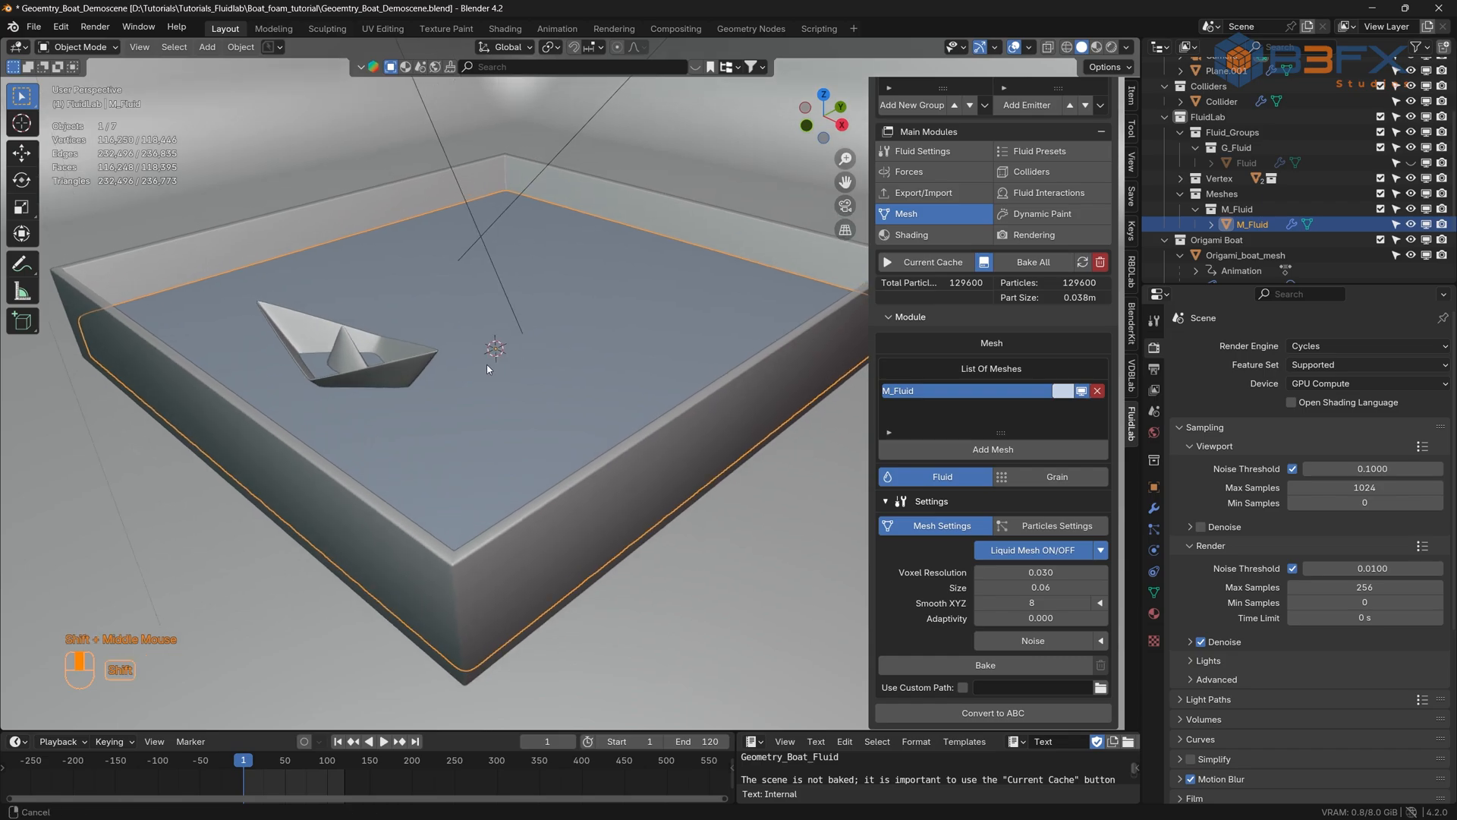
- Save the scene to its current file
{"action": "left_click", "coordinate": [33, 27]}
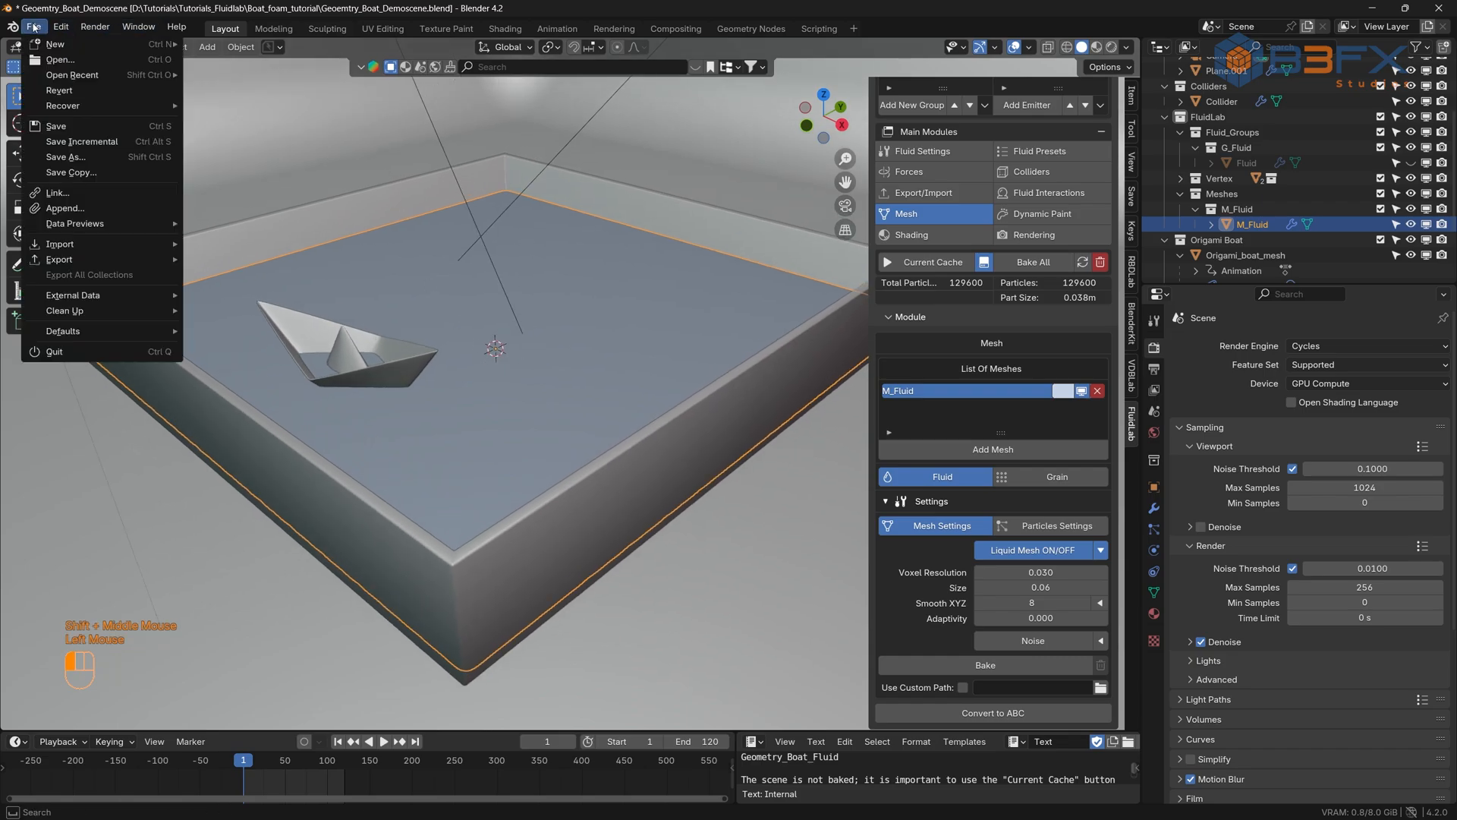
{"action": "left_click", "coordinate": [57, 126]}
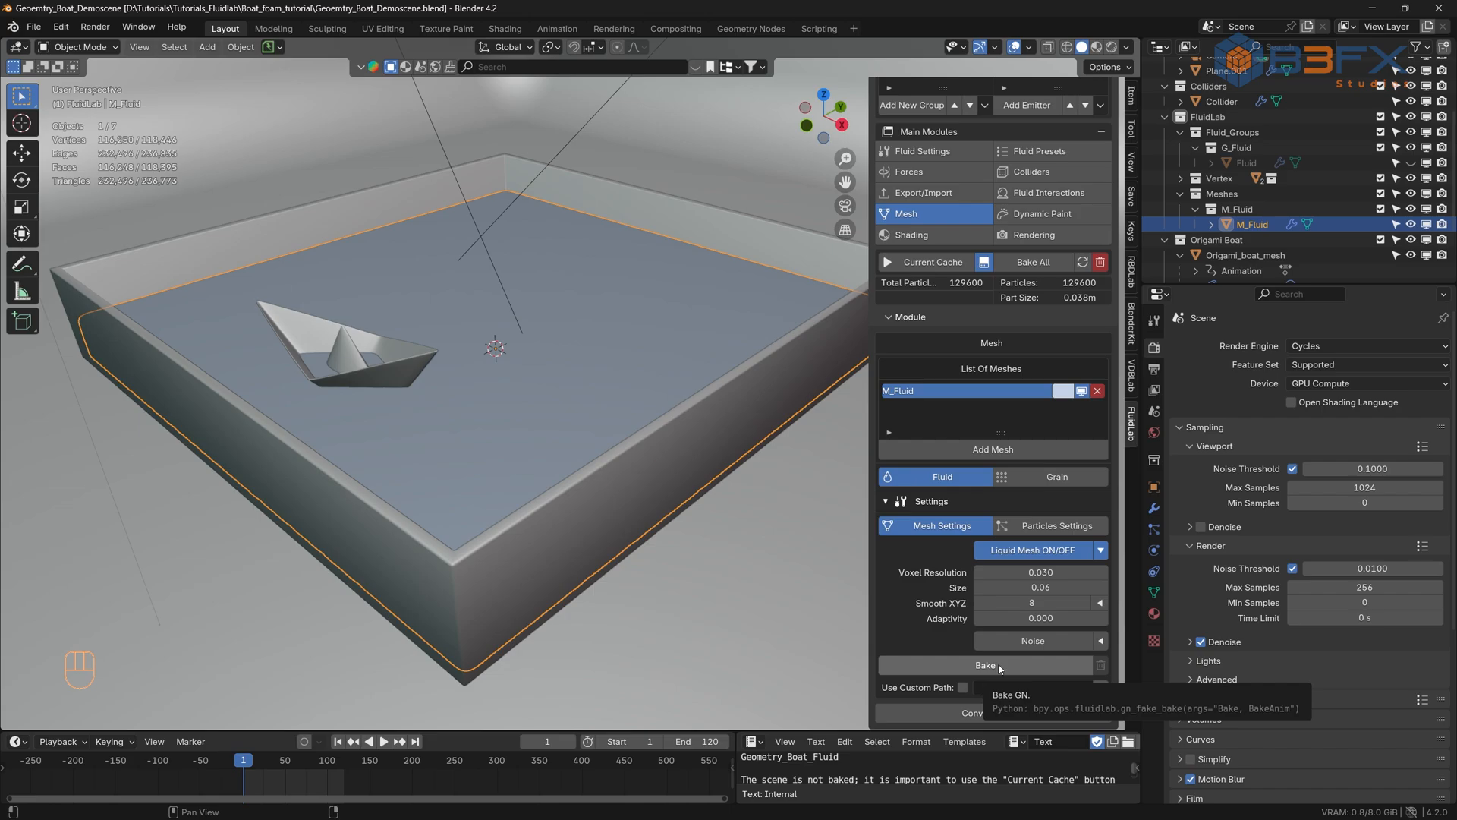
- Examine M_Fluid's FluidLab_Mesh_GN_00 node tree and its BakeAnim node in the Geometry Nodes workspace, and return to the Layout workspace
{"action": "left_click", "coordinate": [749, 30]}
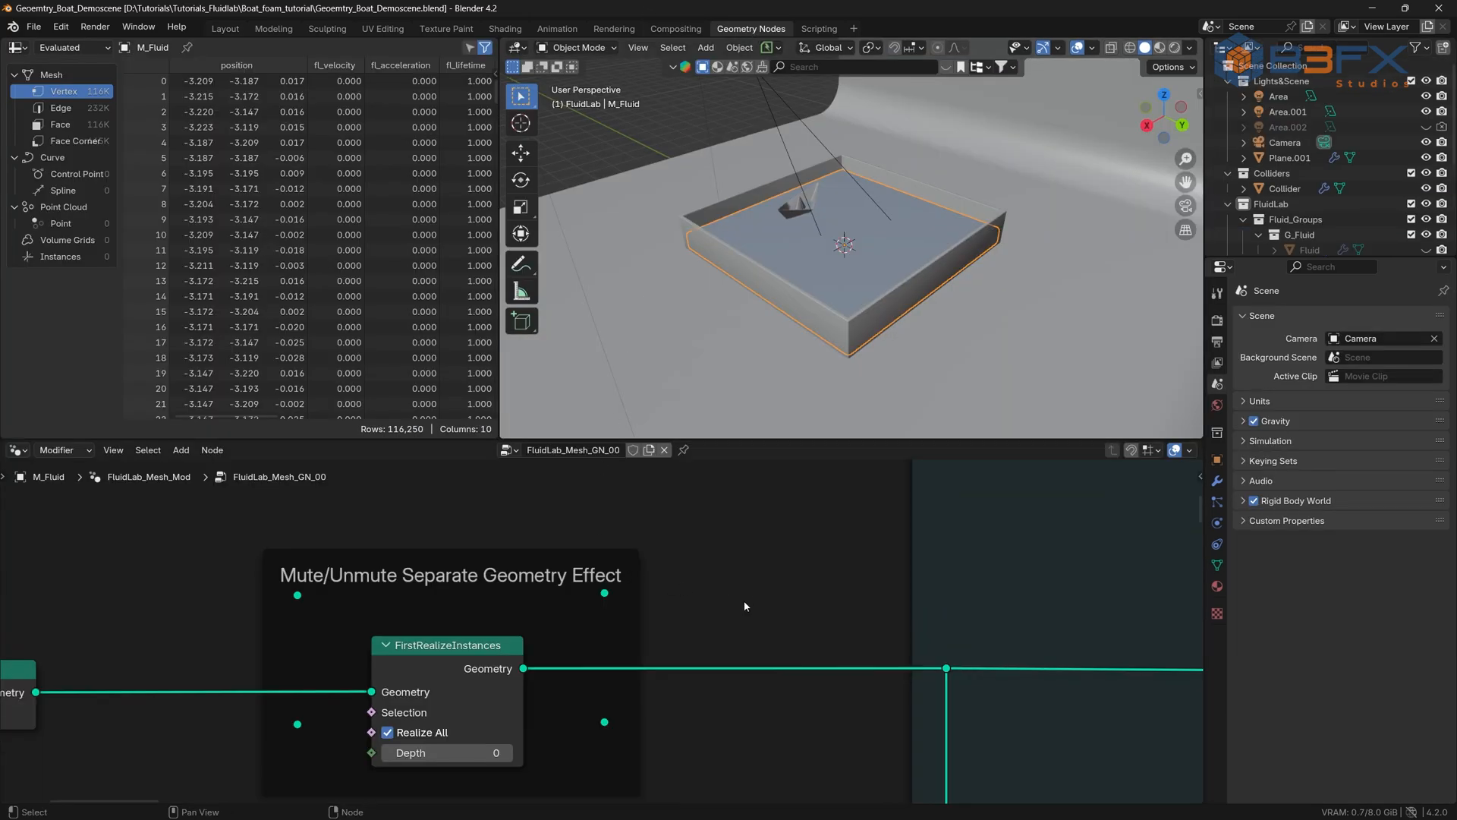
{"action": "scroll", "coordinate": [598, 687], "scroll_direction": "down", "scroll_amount": 14}
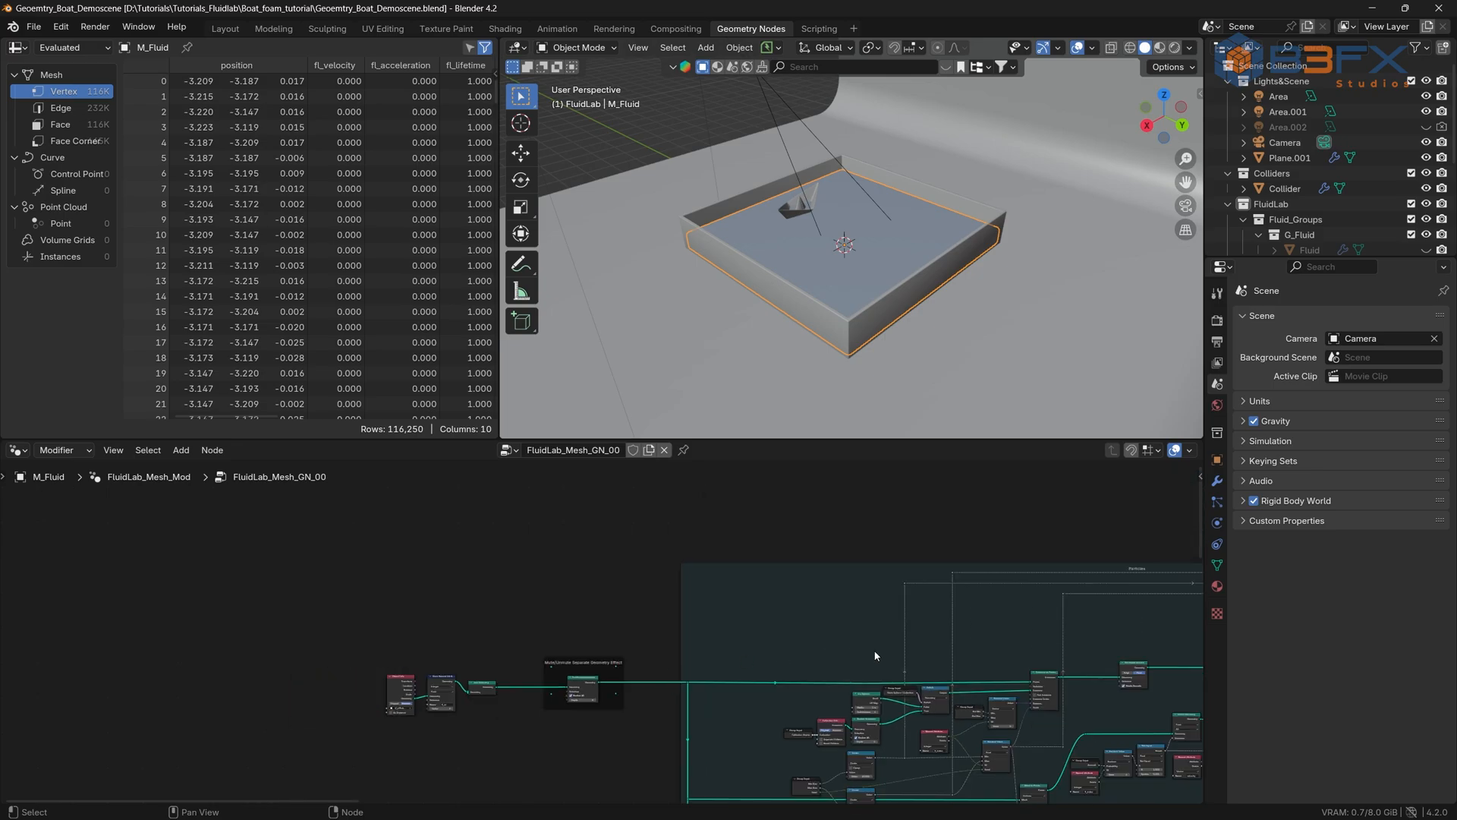
{"action": "middle_click_drag", "start_coordinate": [875, 658], "coordinate": [123, 595]}
{"action": "middle_click_drag", "start_coordinate": [814, 625], "coordinate": [258, 592]}
{"action": "scroll", "coordinate": [702, 620], "scroll_direction": "down", "scroll_amount": 3}
{"action": "scroll", "coordinate": [706, 620], "scroll_direction": "down", "scroll_amount": 8}
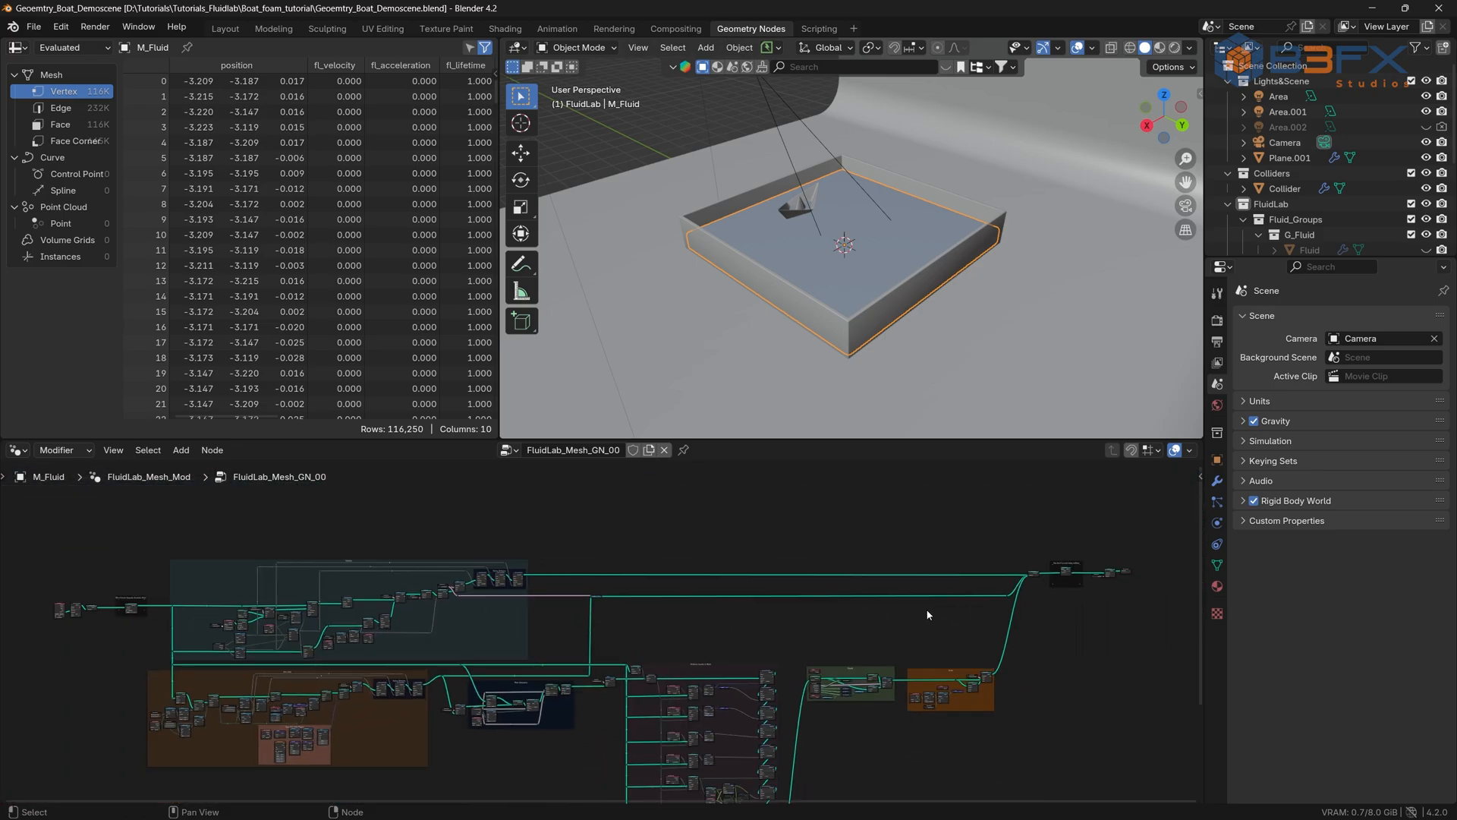
{"action": "middle_click_drag", "start_coordinate": [911, 613], "coordinate": [527, 617]}
{"action": "scroll", "coordinate": [699, 583], "scroll_direction": "up", "scroll_amount": 11}
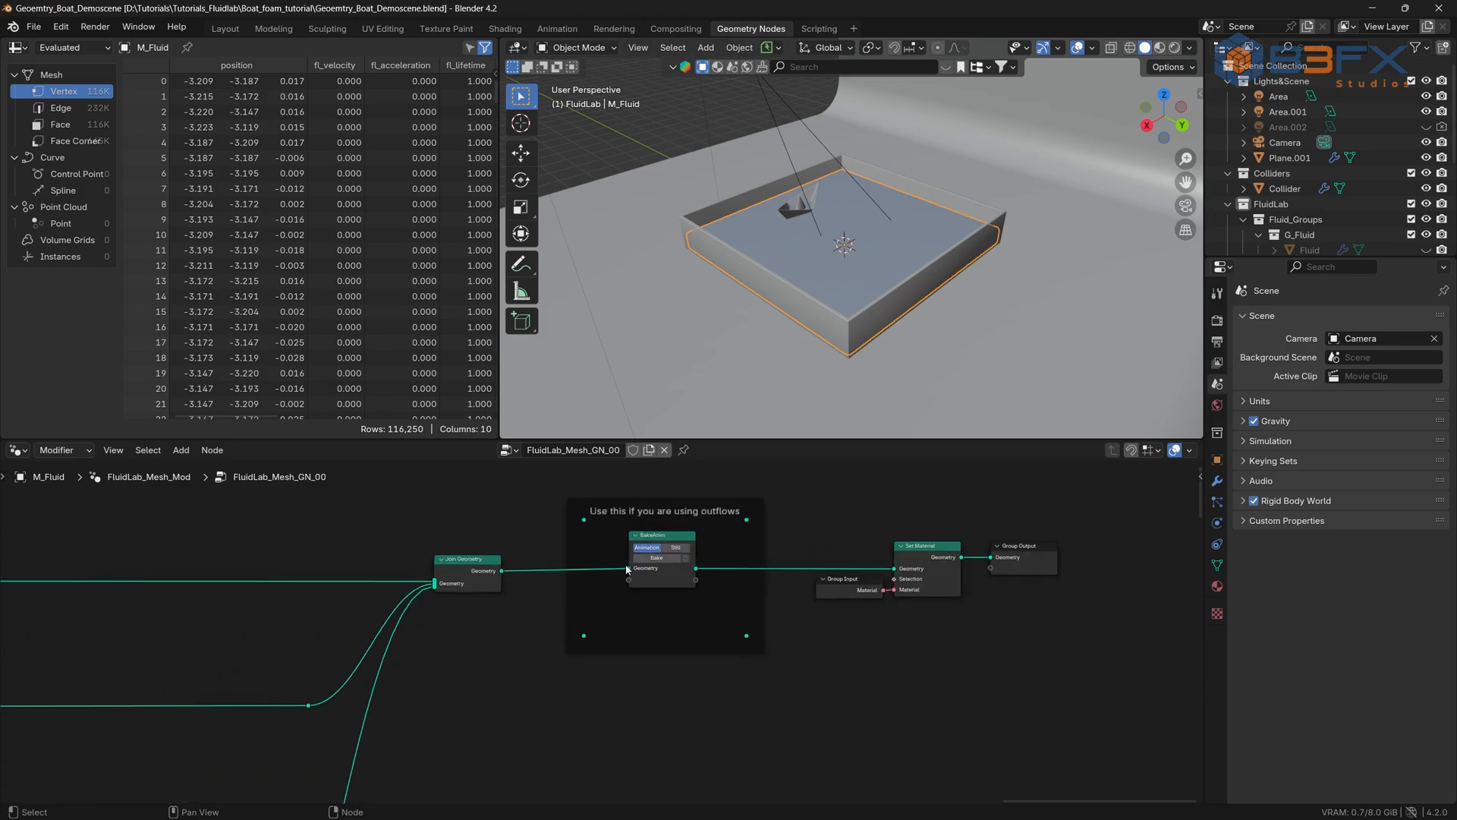
{"action": "middle_click_drag", "start_coordinate": [636, 563], "coordinate": [652, 633]}
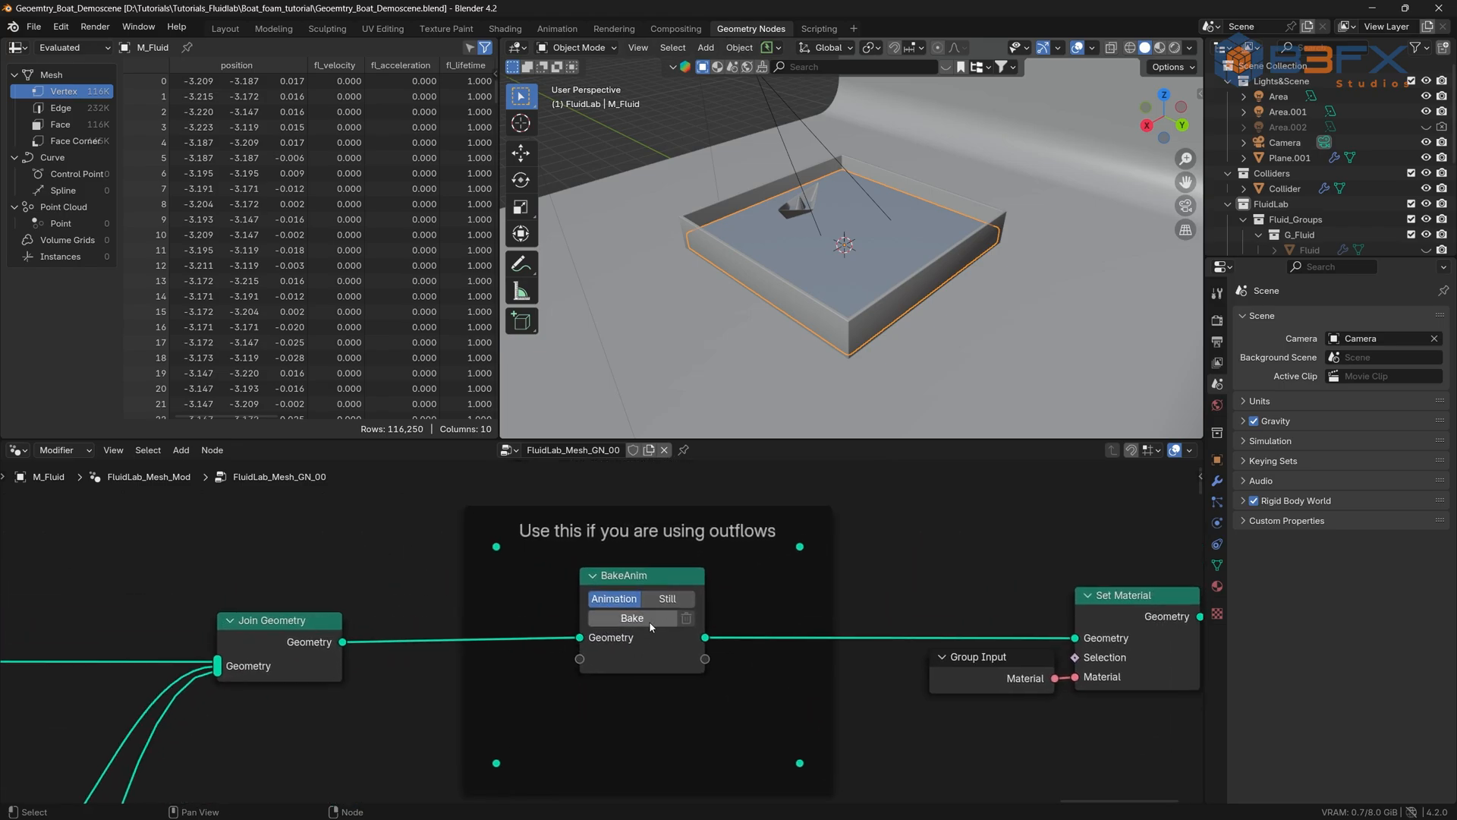
{"action": "scroll", "coordinate": [457, 626], "scroll_direction": "down", "scroll_amount": 7}
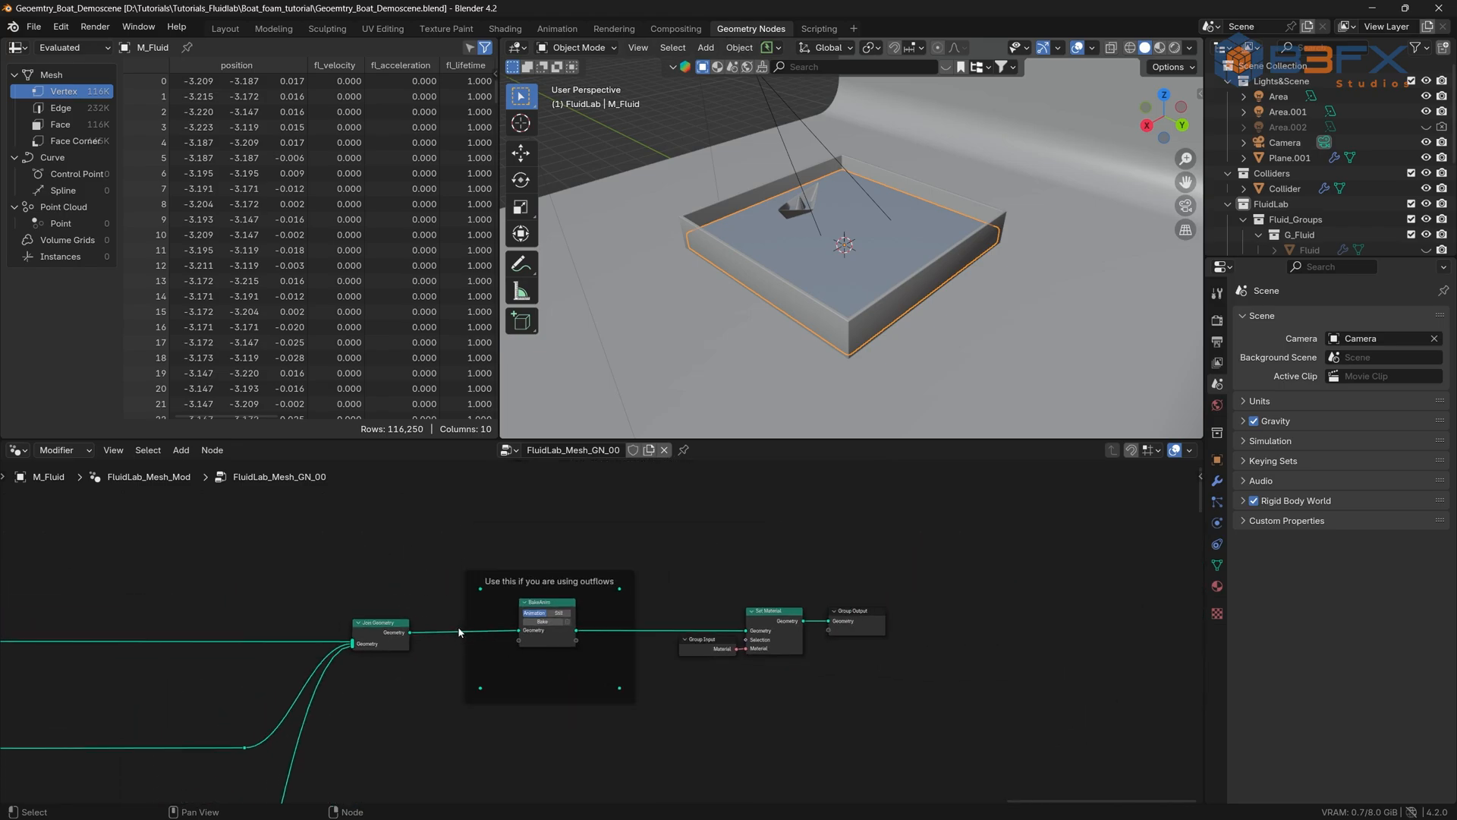
{"action": "middle_click_drag", "start_coordinate": [314, 677], "coordinate": [629, 582]}
{"action": "scroll", "coordinate": [573, 612], "scroll_direction": "down", "scroll_amount": 12}
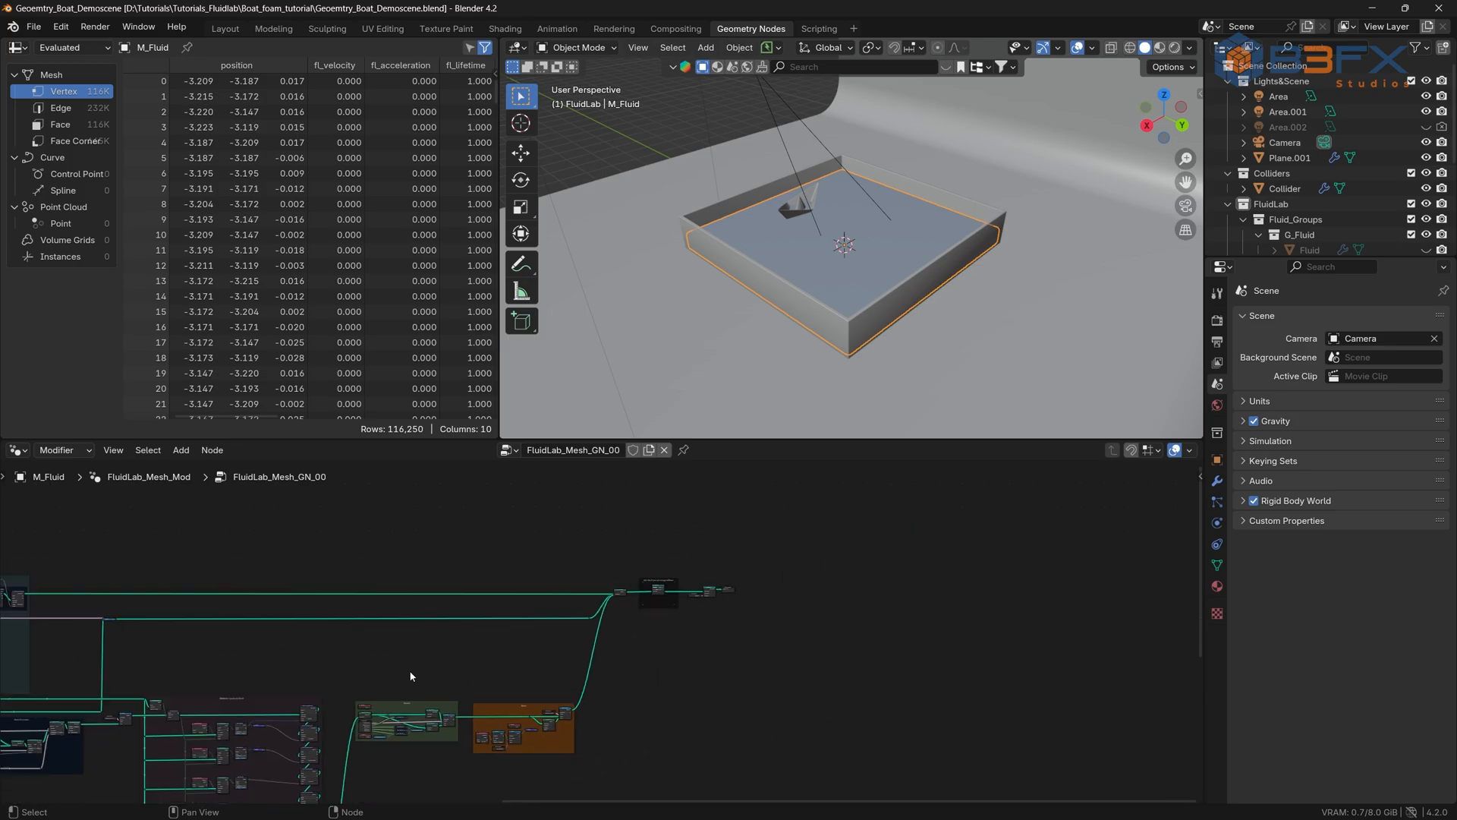
{"action": "middle_click_drag", "start_coordinate": [413, 676], "coordinate": [786, 593]}
{"action": "scroll", "coordinate": [755, 599], "scroll_direction": "down", "scroll_amount": 4}
{"action": "middle_click_drag", "start_coordinate": [696, 611], "coordinate": [730, 609]}
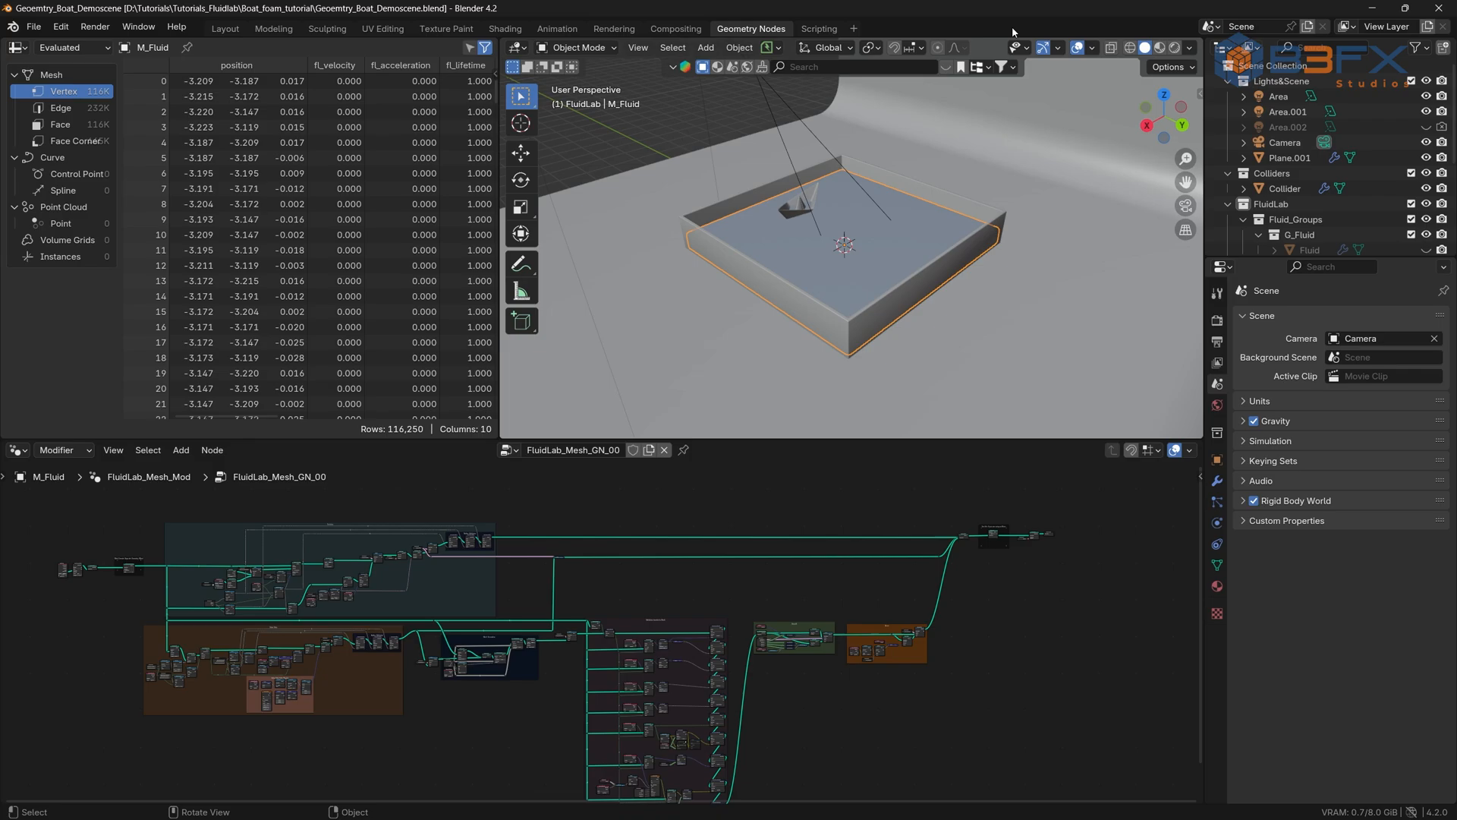
{"action": "left_click", "coordinate": [225, 28]}
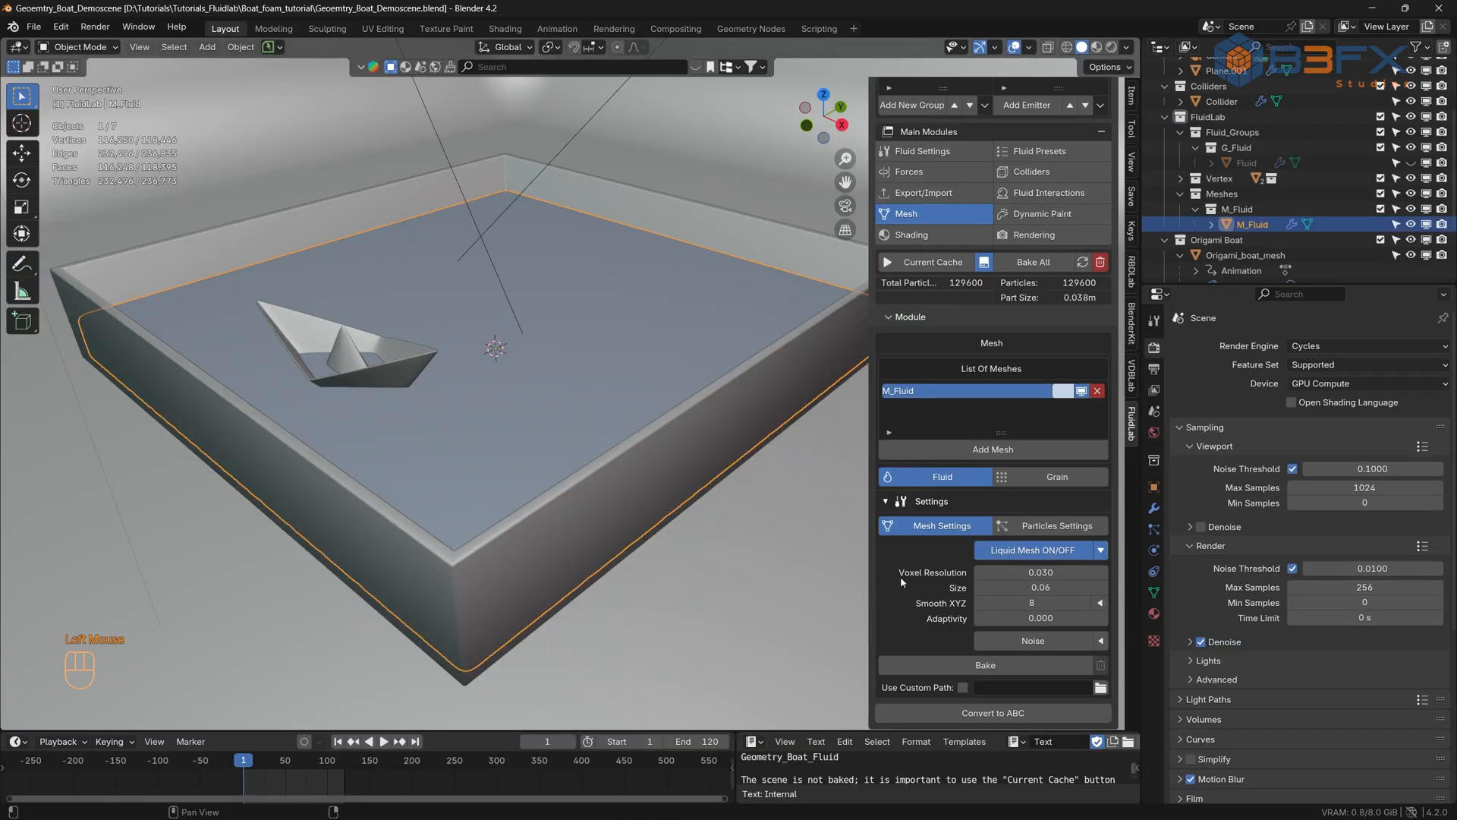
- Bake the M_Fluid mesh and save the scene to its current file
{"action": "left_click", "coordinate": [990, 666]}
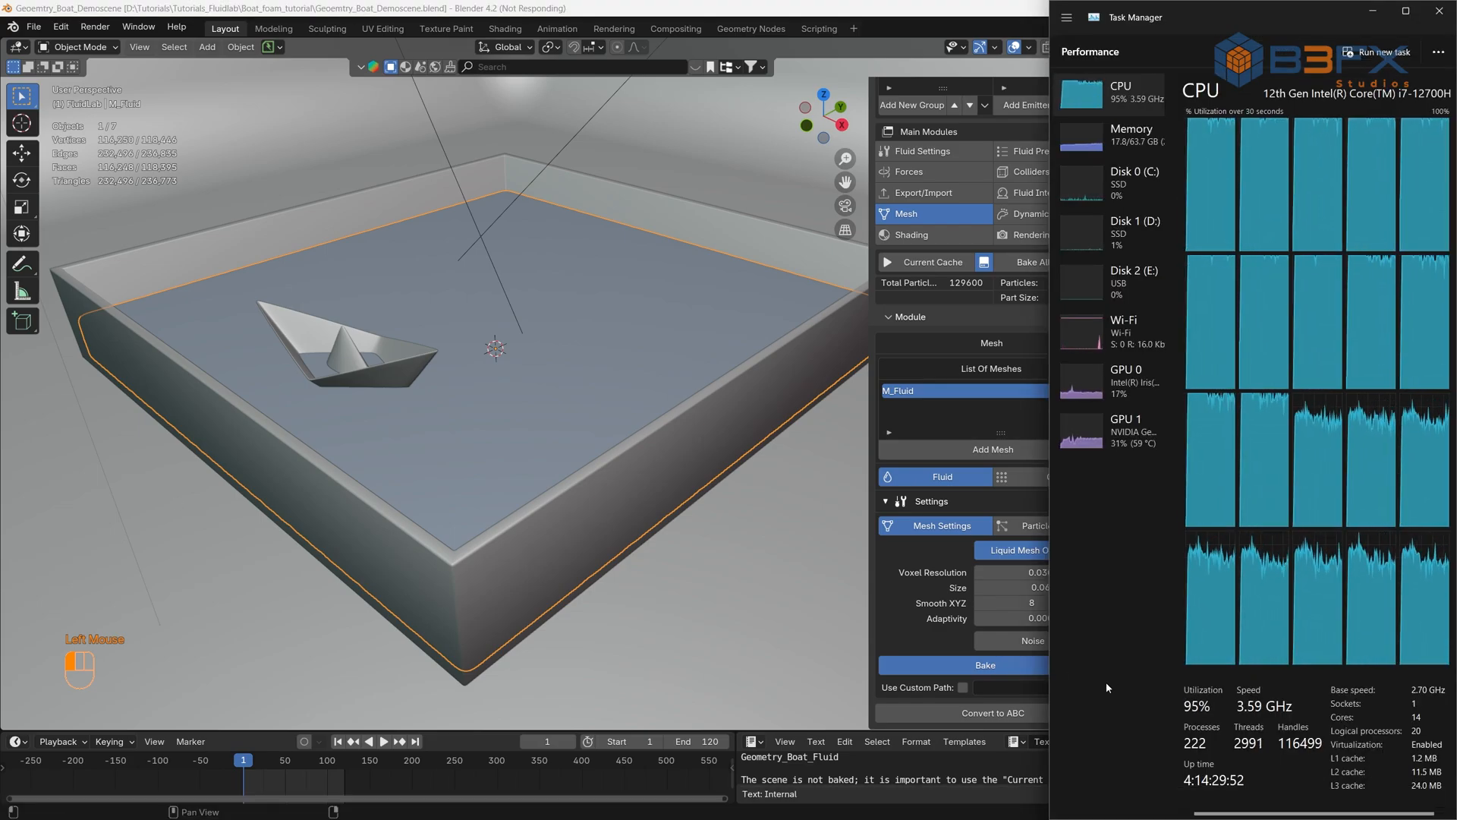
{"action": "left_click", "coordinate": [1372, 11]}
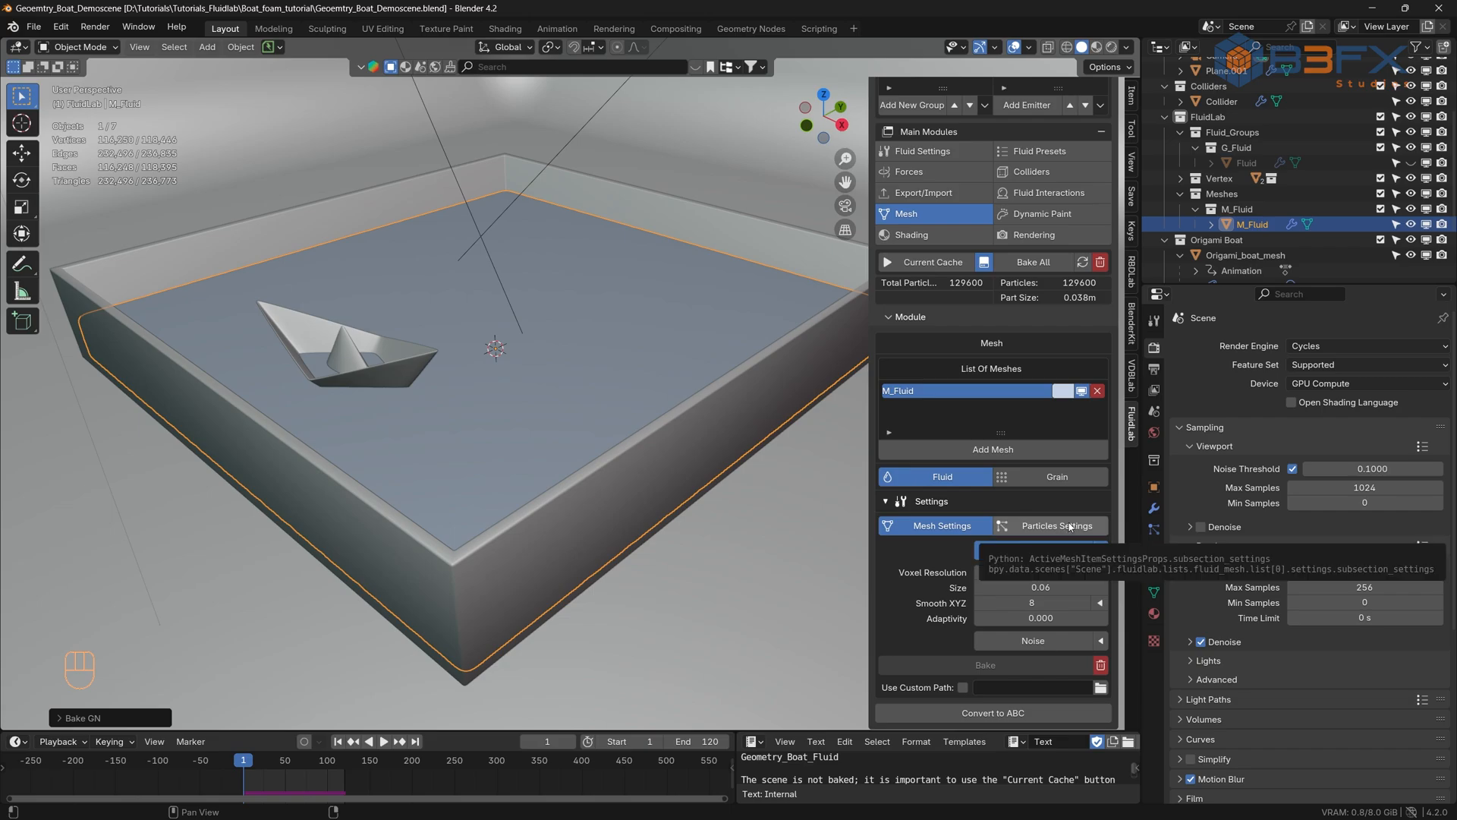
{"action": "left_click", "coordinate": [33, 26]}
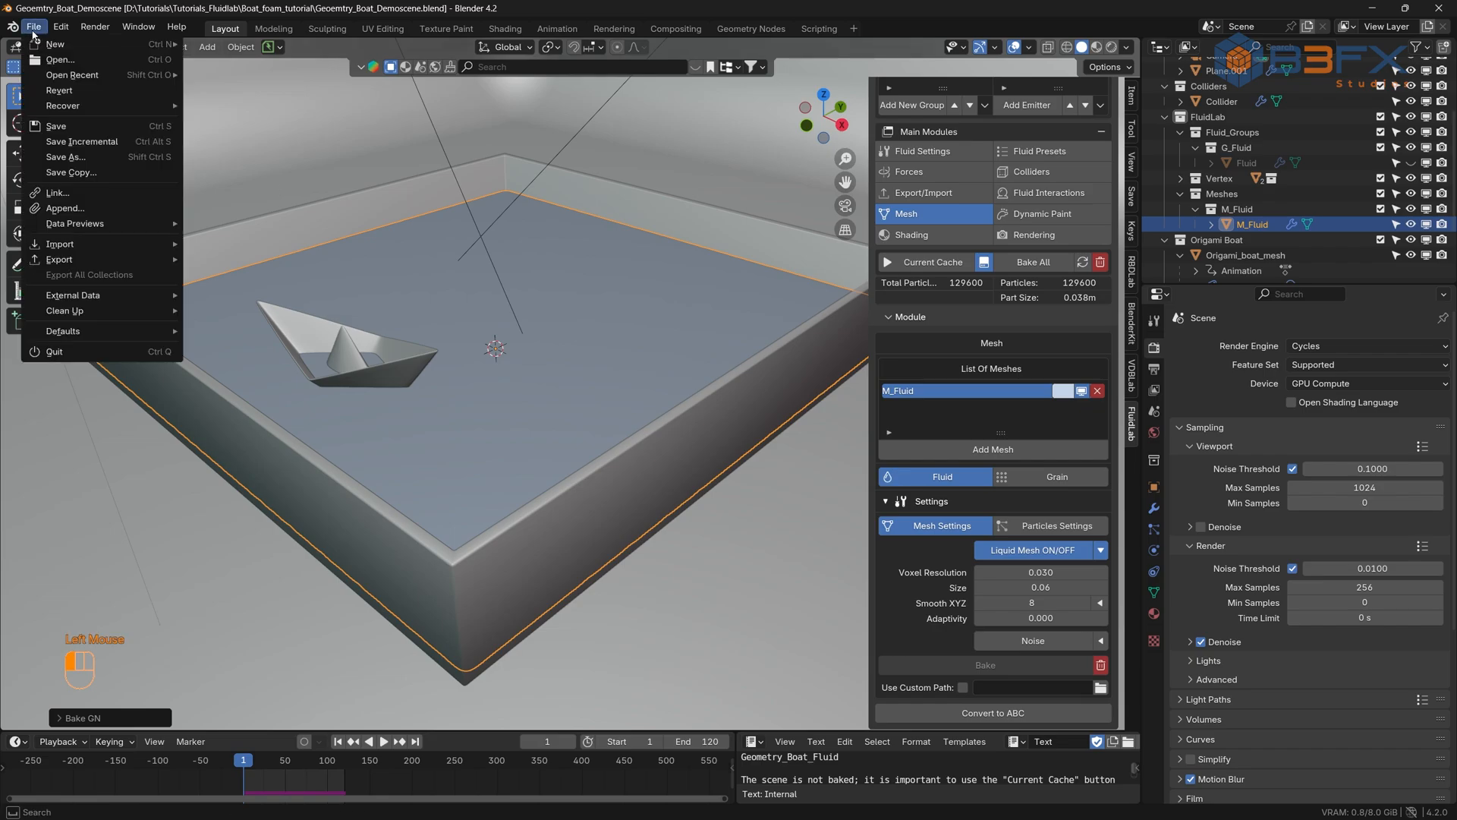
{"action": "left_click", "coordinate": [57, 126]}
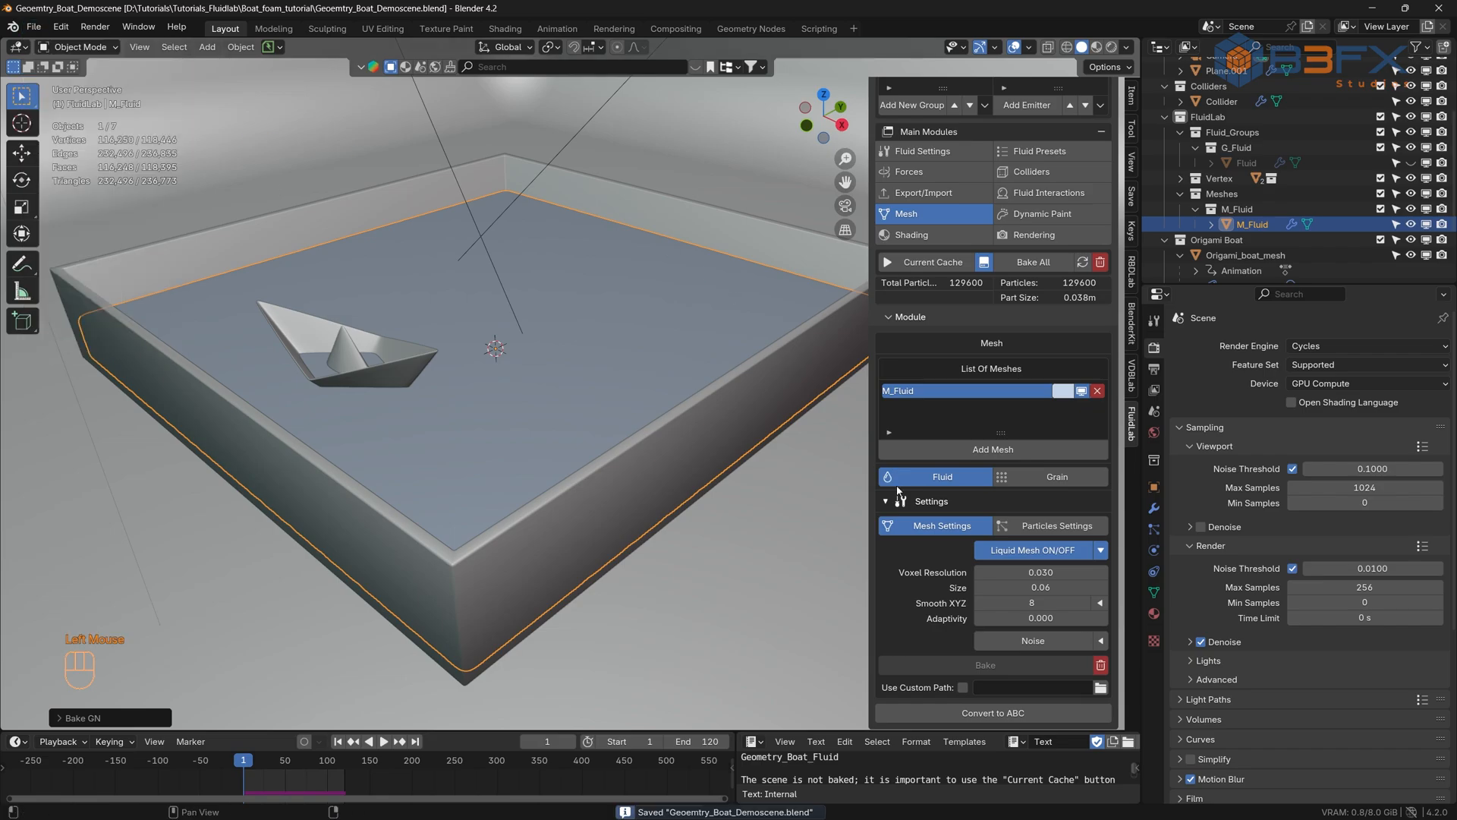
- Open M_Fluid's particle settings and play the baked mesh animation to review the boat's waves, ending back at frame 1
{"action": "left_click", "coordinate": [1061, 526]}
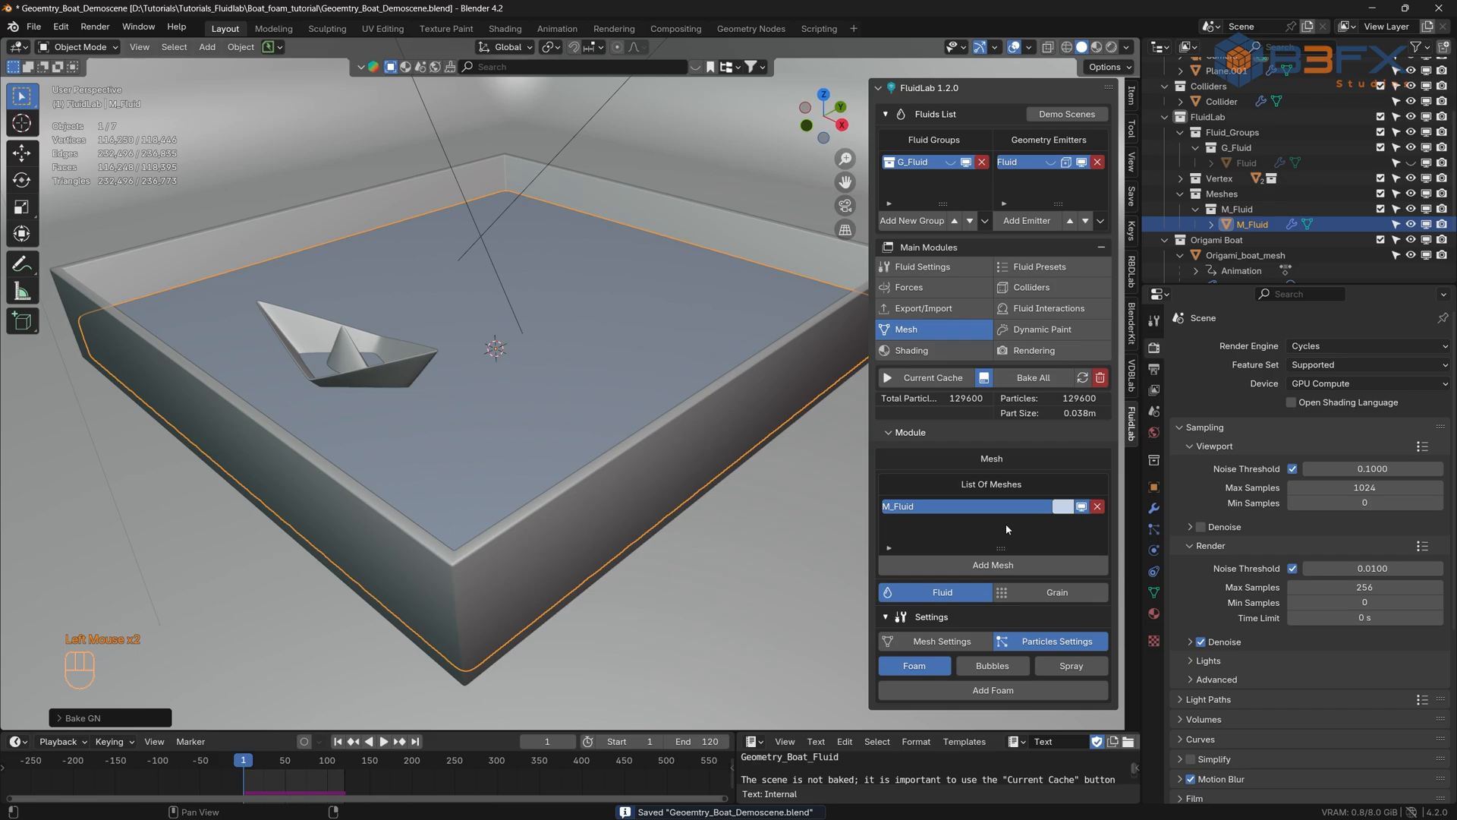
{"action": "left_click", "coordinate": [384, 742]}
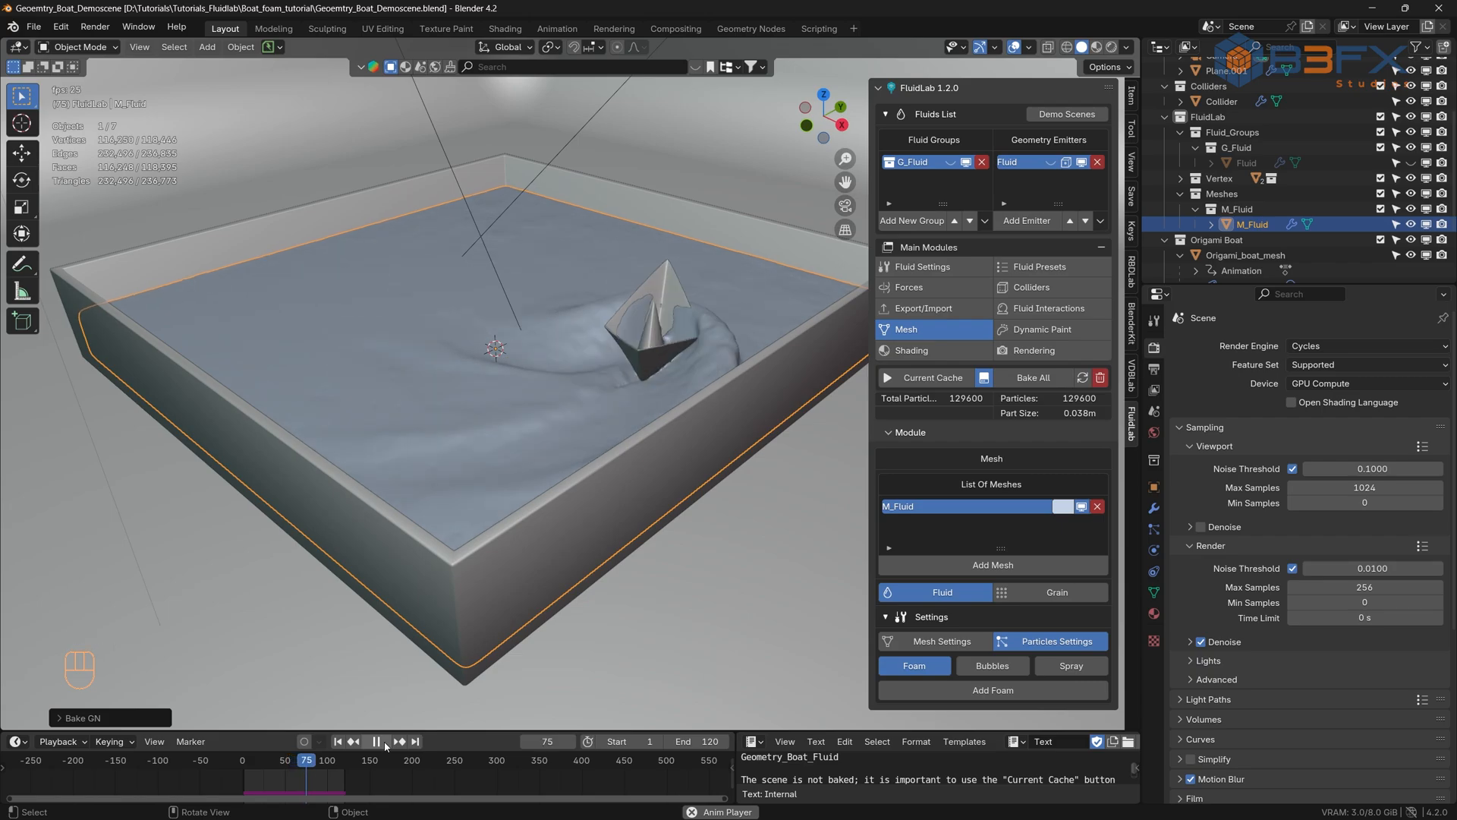
{"action": "scroll", "coordinate": [554, 607], "scroll_direction": "down", "scroll_amount": 1}
{"action": "scroll", "coordinate": [554, 608], "scroll_direction": "down", "scroll_amount": 3}
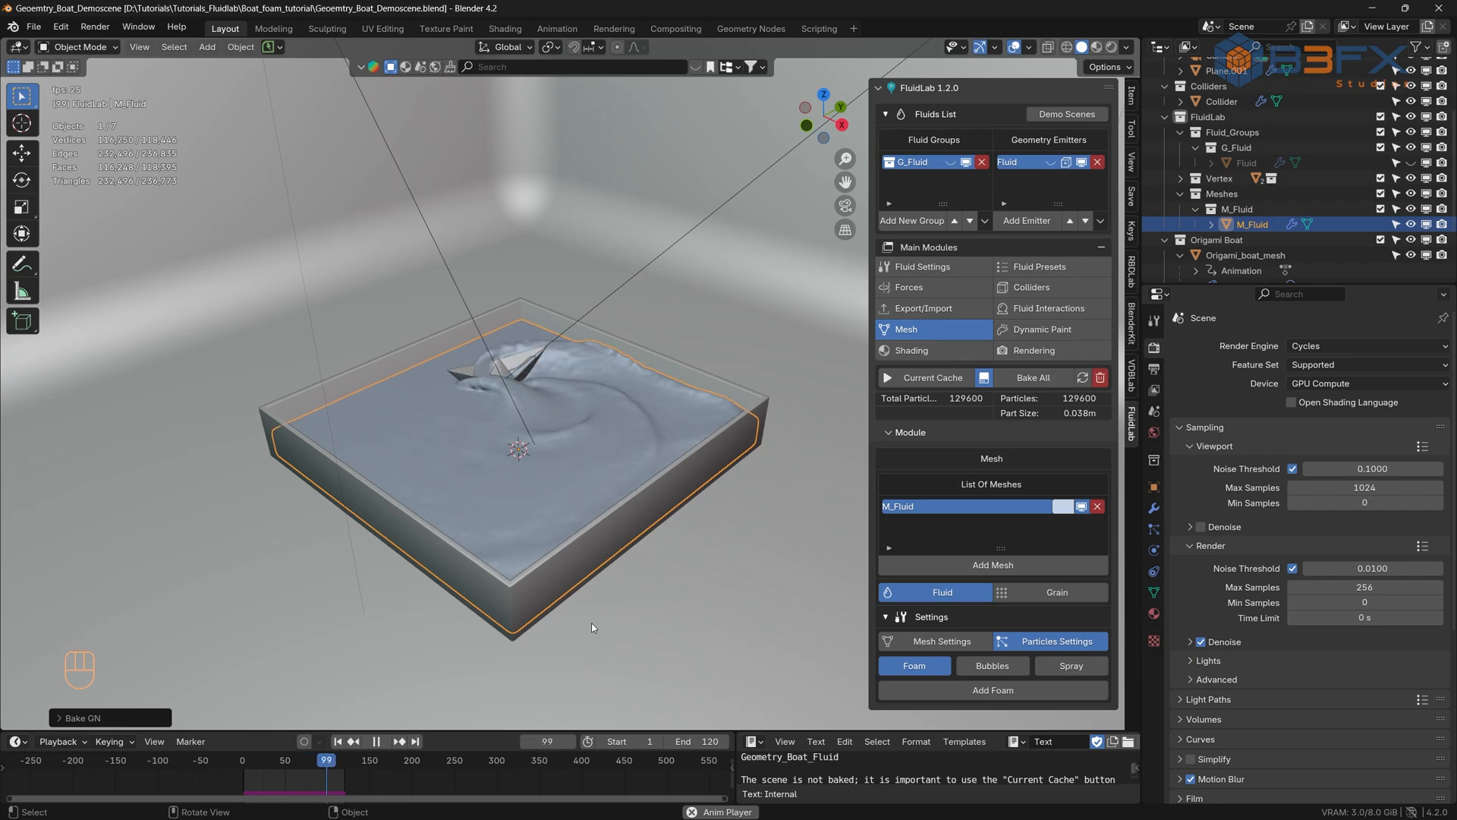
{"action": "left_click", "coordinate": [378, 741]}
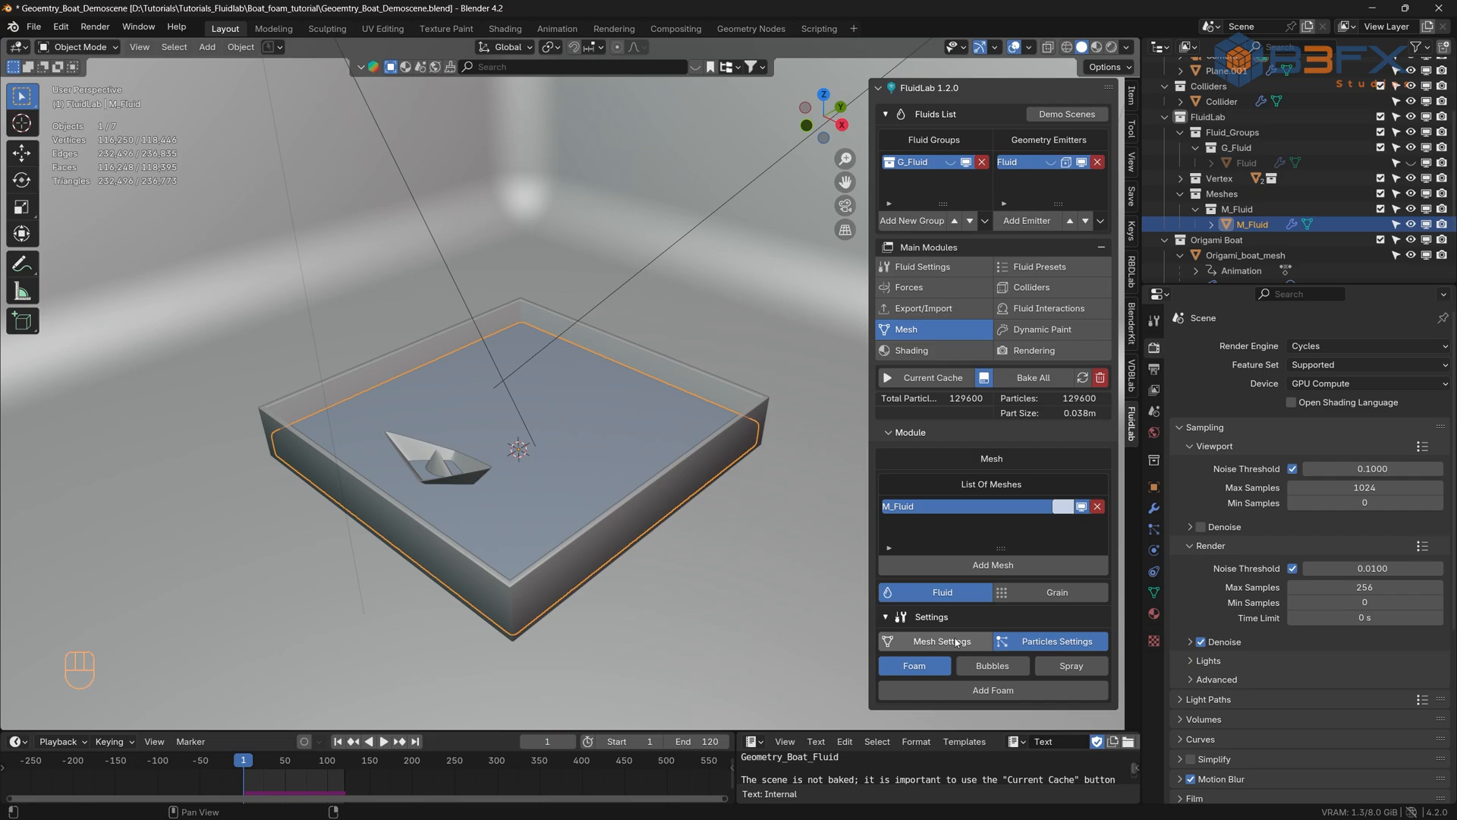
- Add foam particles to the M_Fluid mesh and bring the foam's settings into view
{"action": "left_click", "coordinate": [1002, 692]}
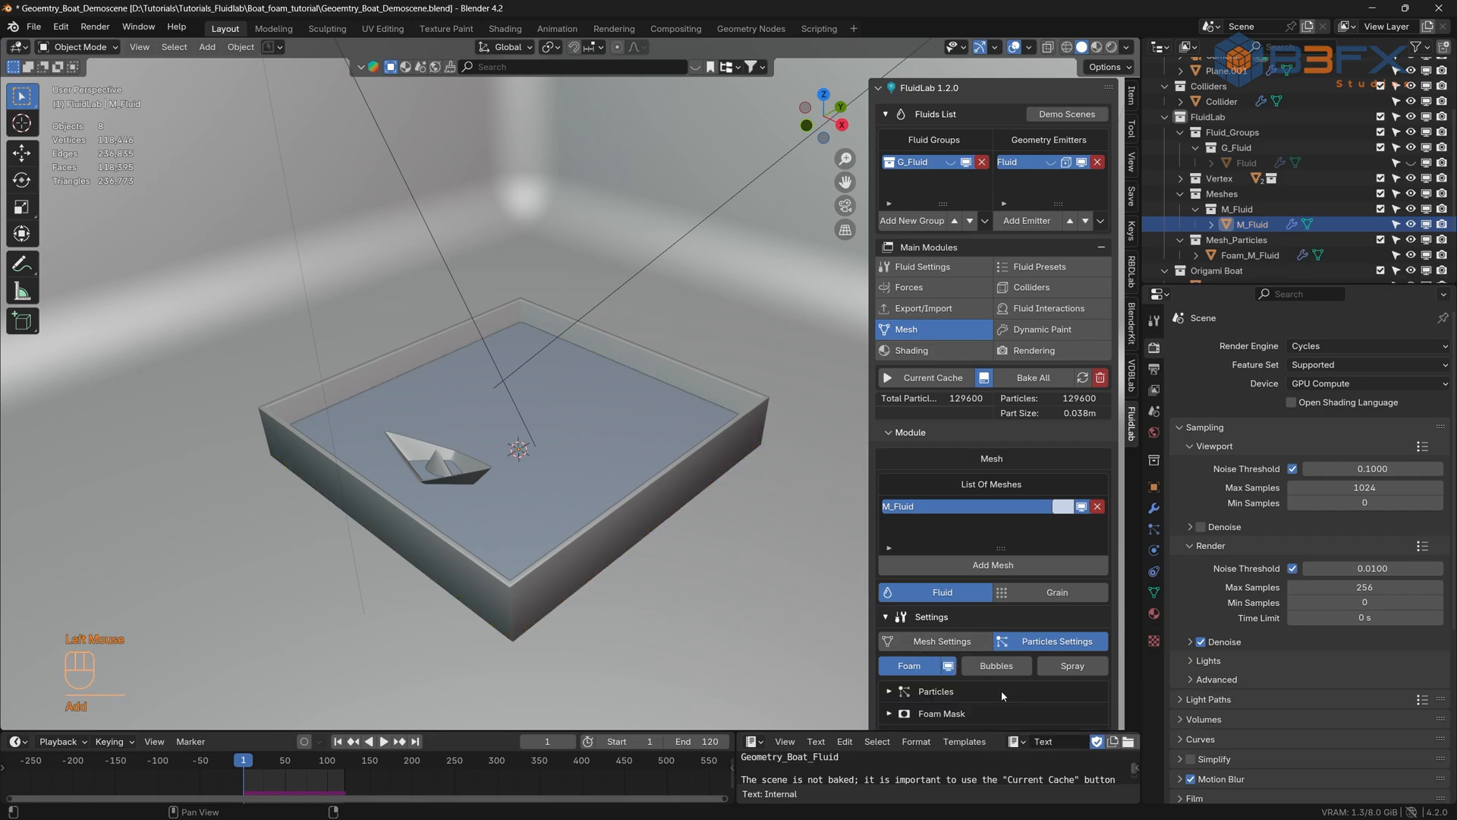
{"action": "scroll", "coordinate": [1000, 690], "scroll_direction": "down", "scroll_amount": 5}
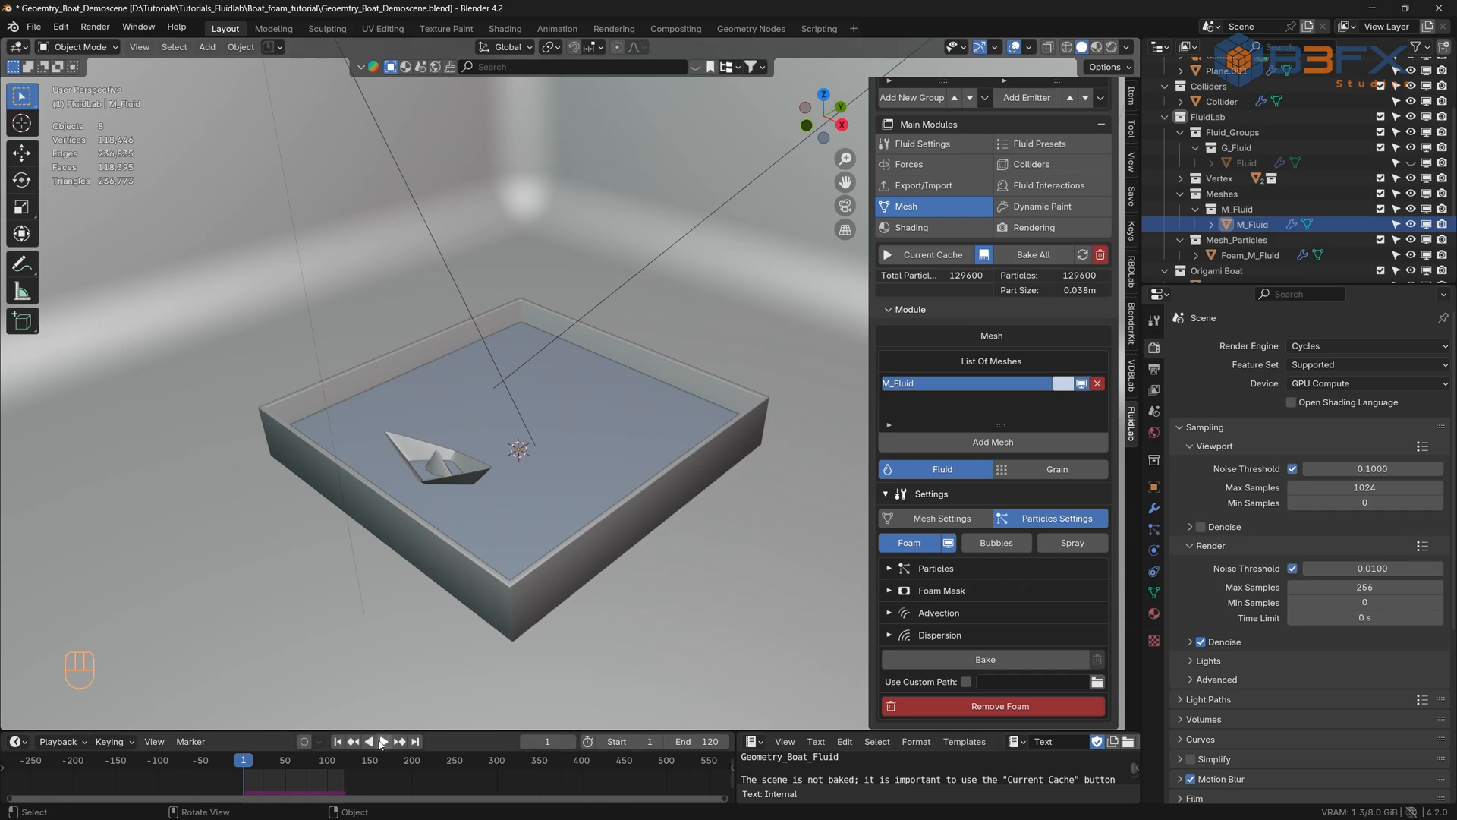
- Open the foam's Particles settings and play the animation to review the foam around the boat, pausing at frame 82
{"action": "left_click", "coordinate": [891, 569]}
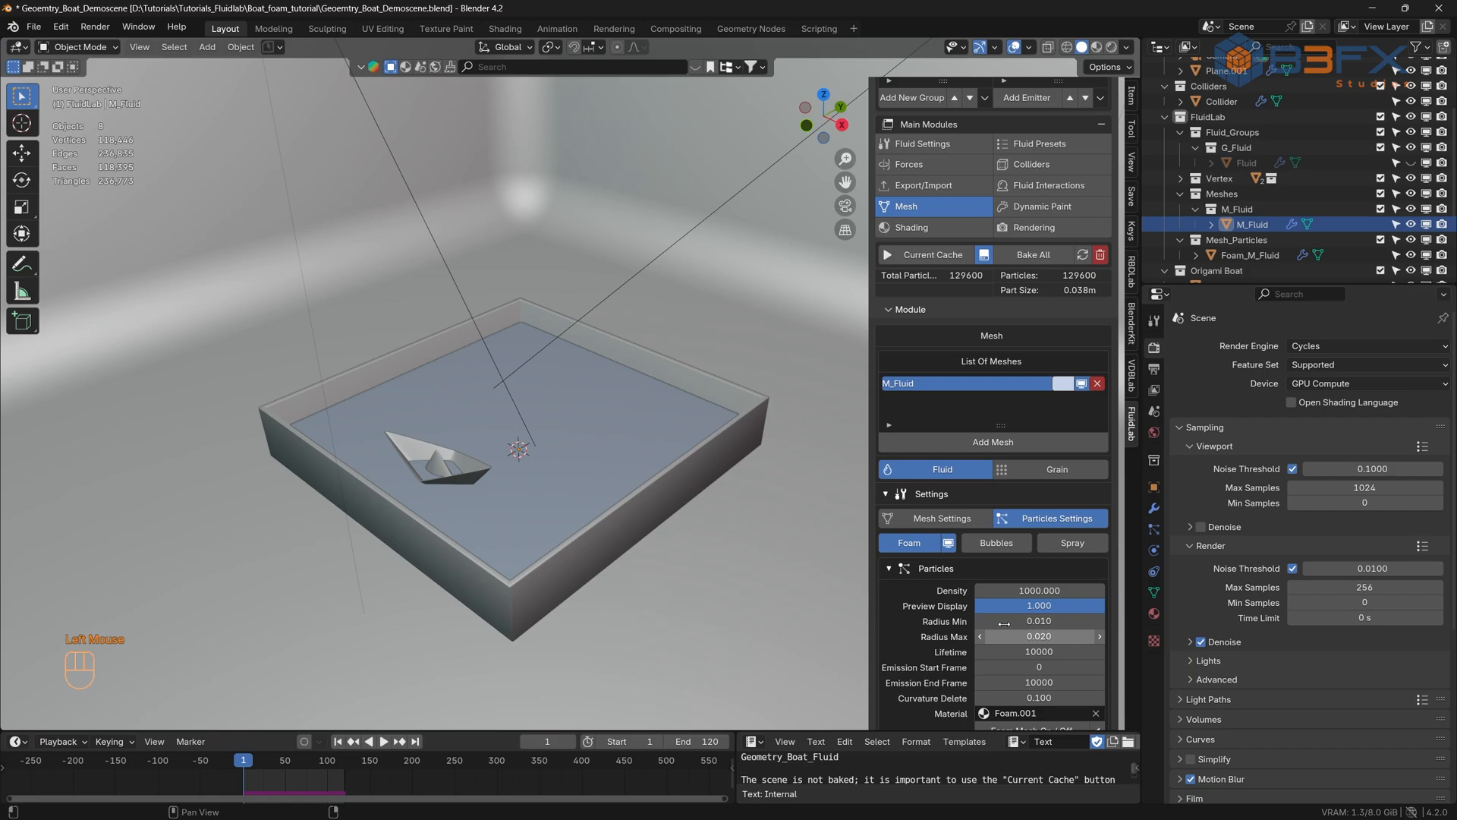
{"action": "scroll", "coordinate": [1055, 621], "scroll_direction": "down", "scroll_amount": 2}
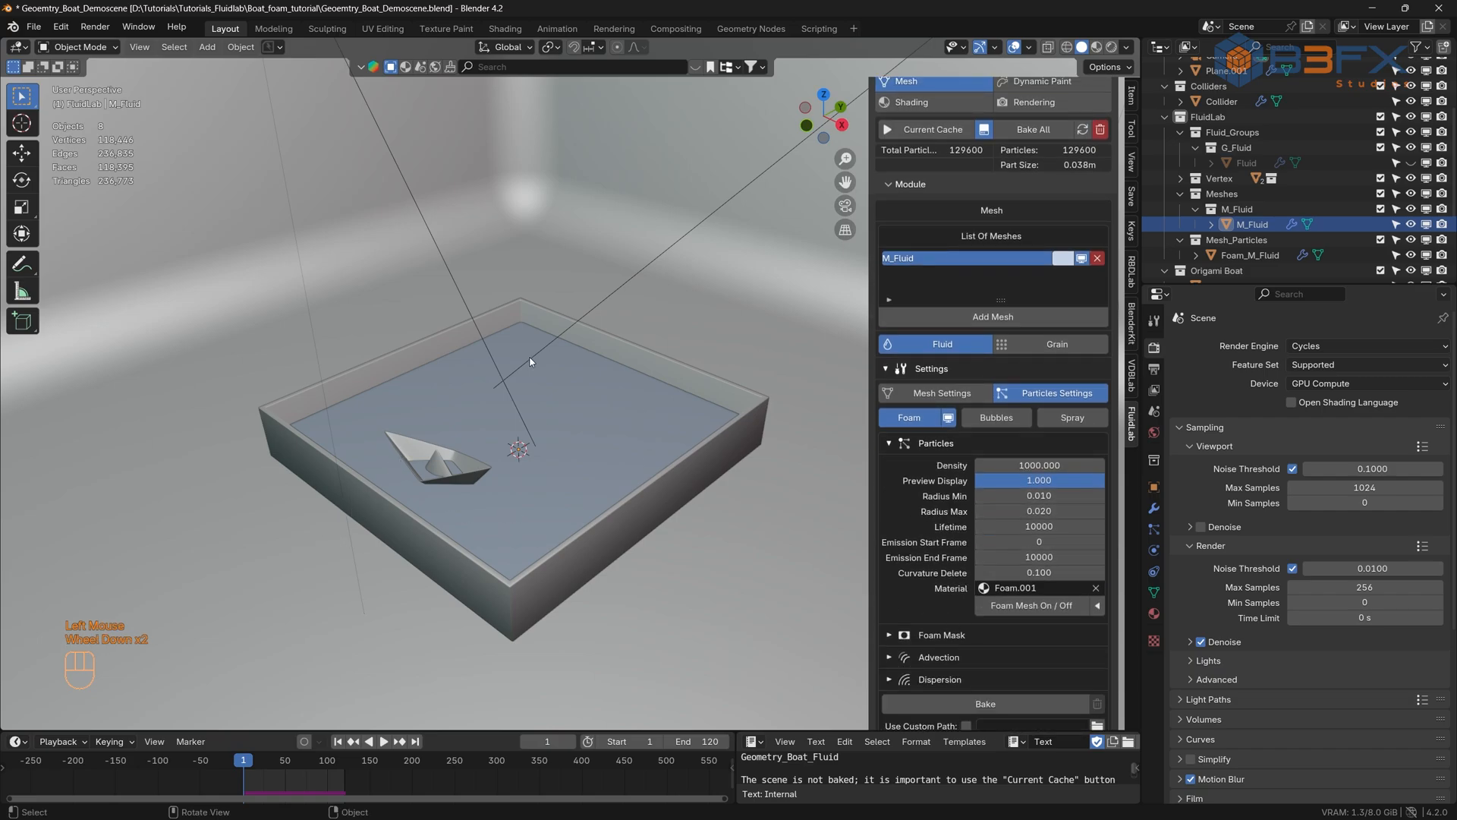
{"action": "left_click", "coordinate": [383, 742]}
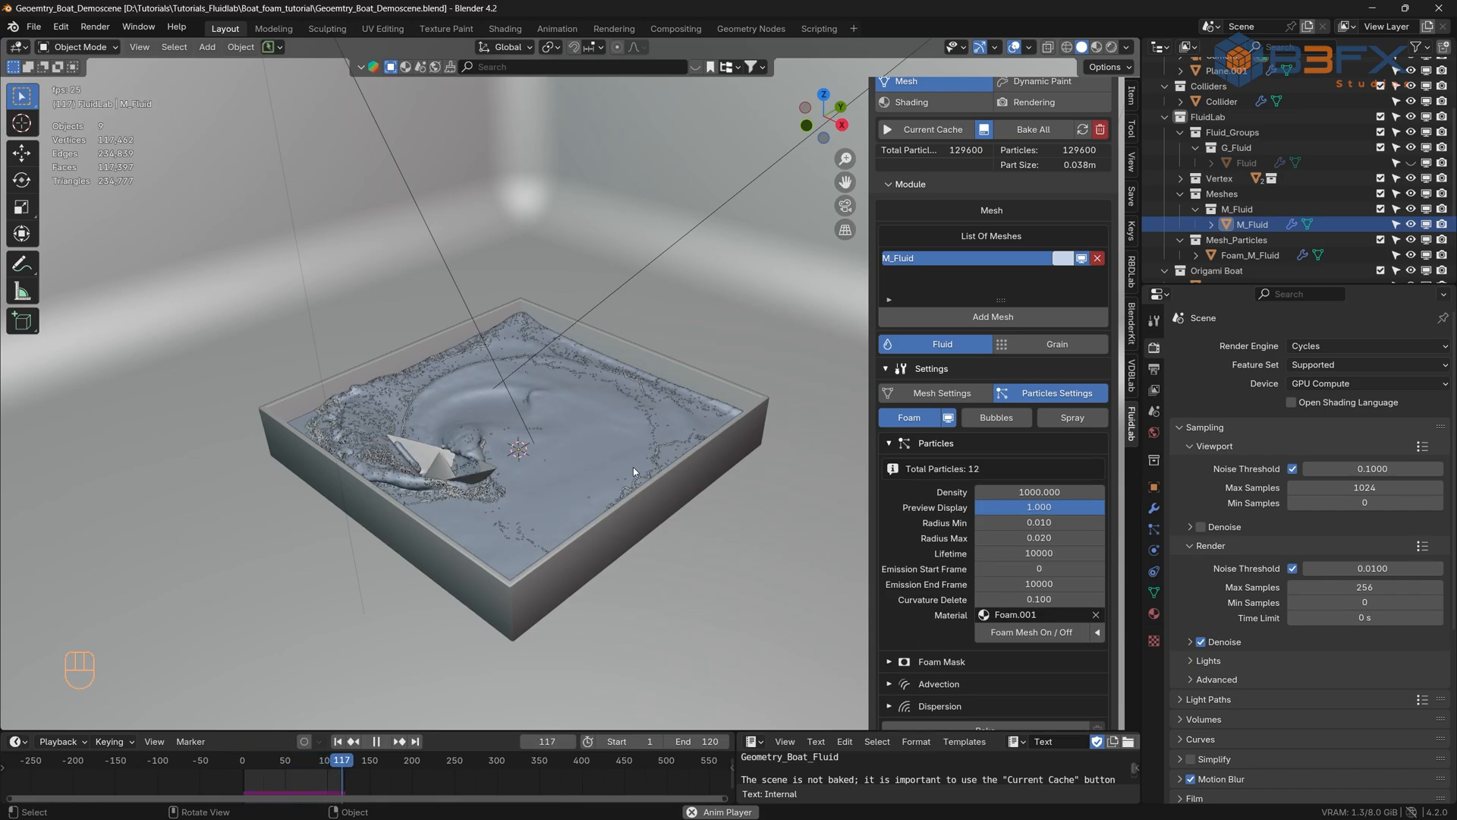
{"action": "left_click", "coordinate": [376, 741]}
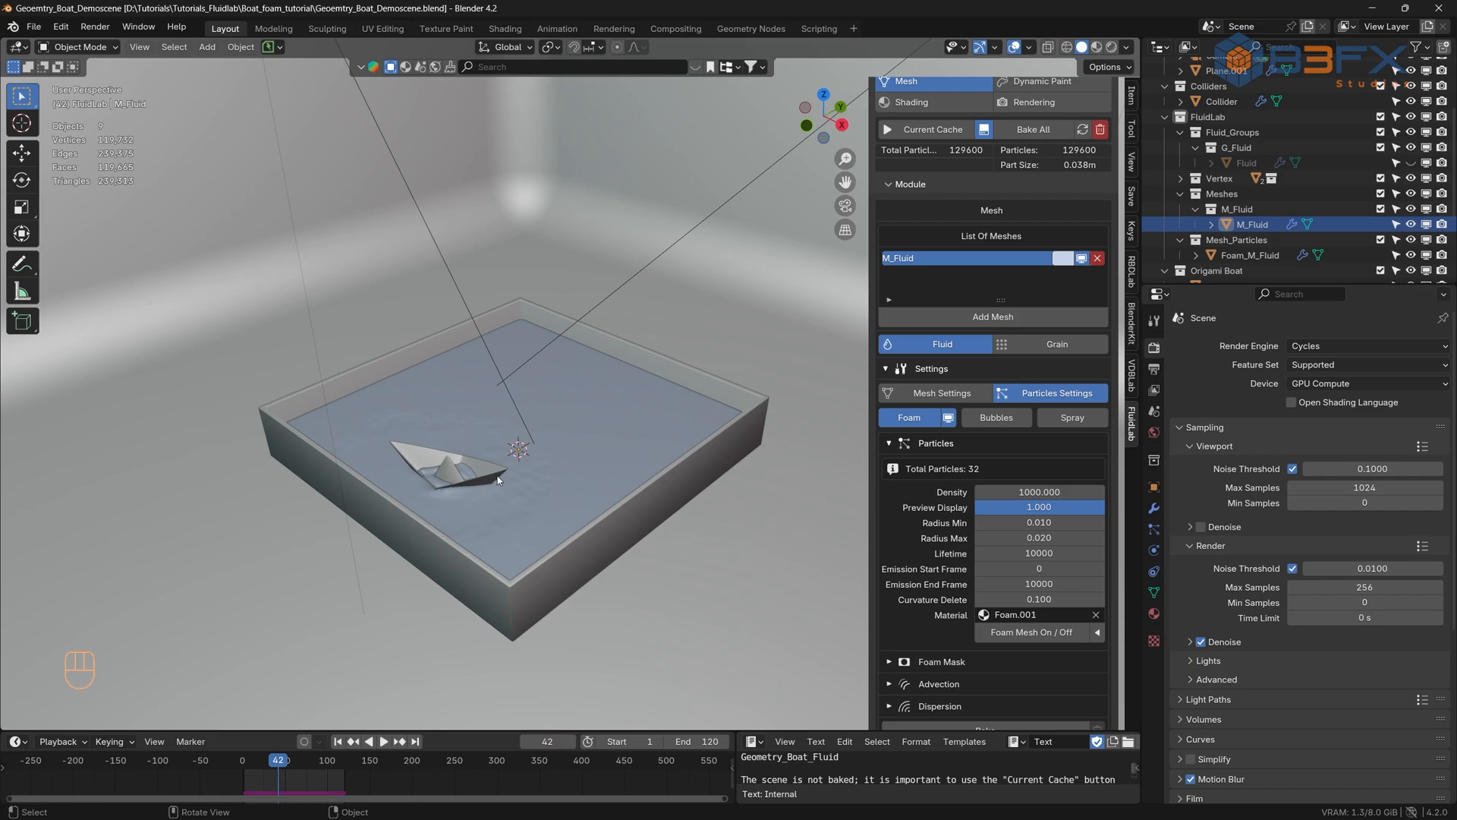
{"action": "left_click", "coordinate": [384, 745]}
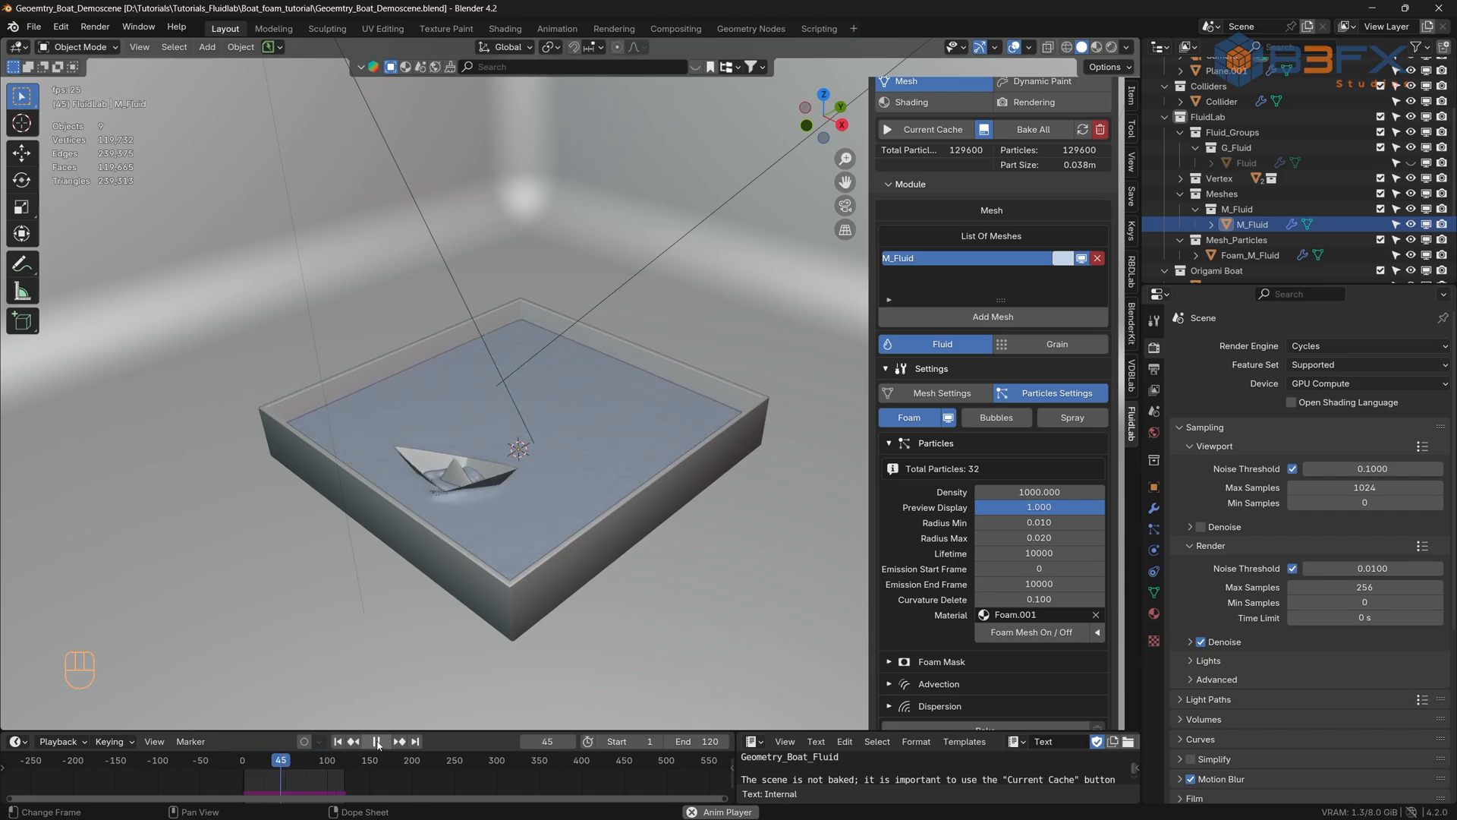
{"action": "left_click", "coordinate": [377, 745]}
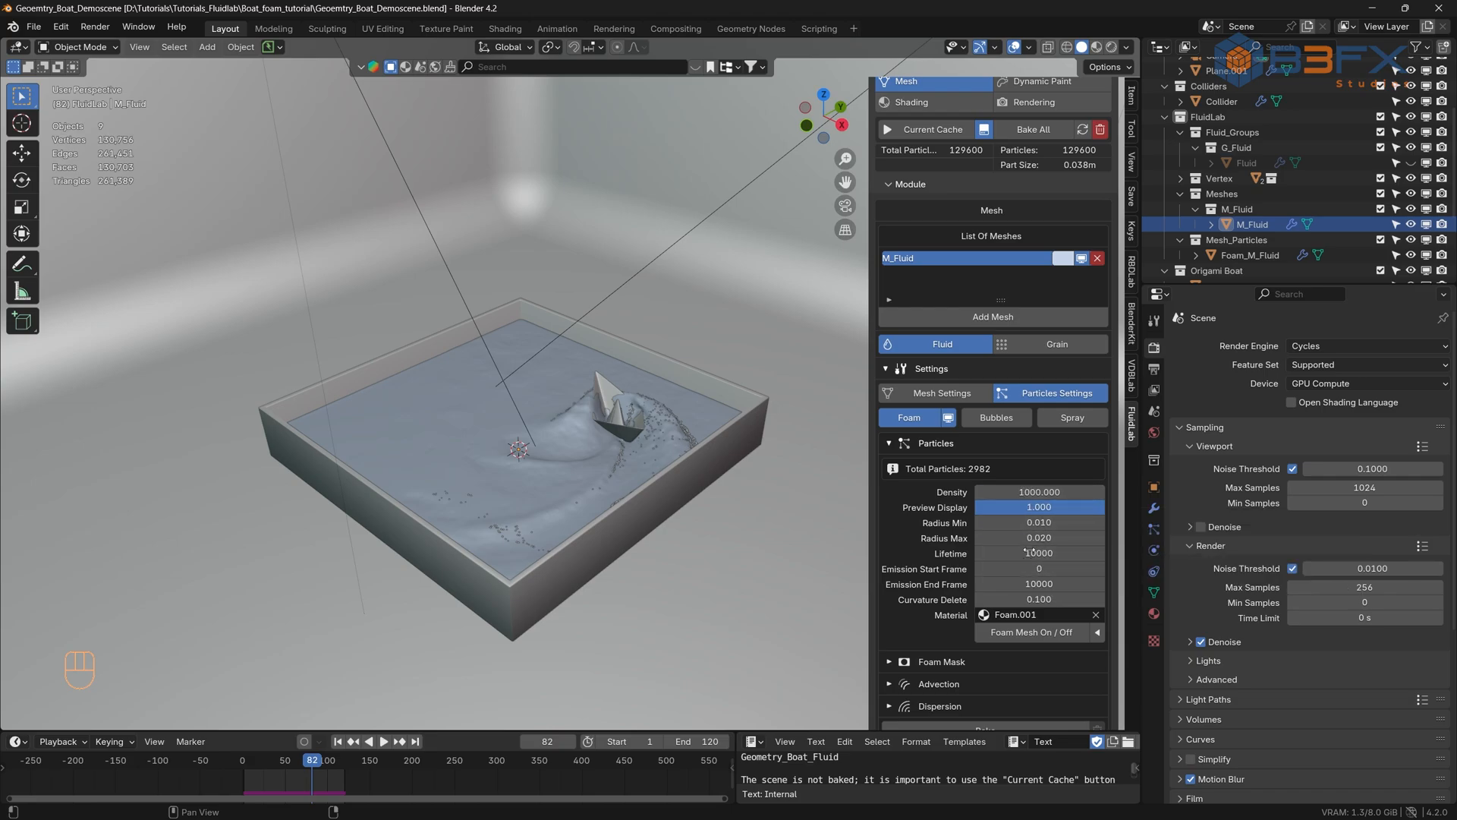
- Set the foam particle density to 10000 and replay the animation from frame 1, pausing at frame 95
{"action": "left_click", "coordinate": [984, 492]}
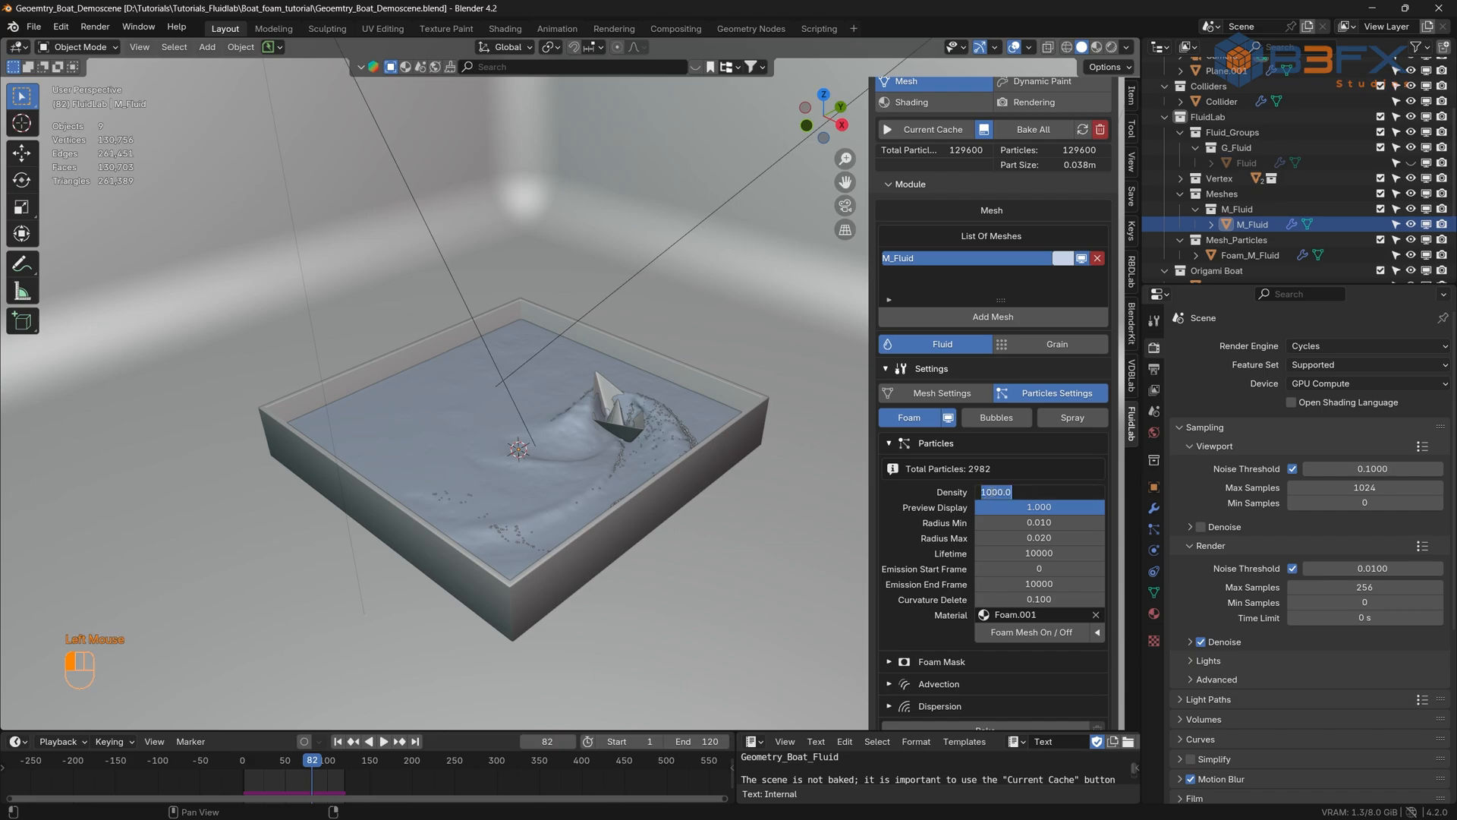
{"action": "left_click", "coordinate": [991, 492]}
{"action": "type", "text": "0"}
{"action": "key", "text": "Return"}
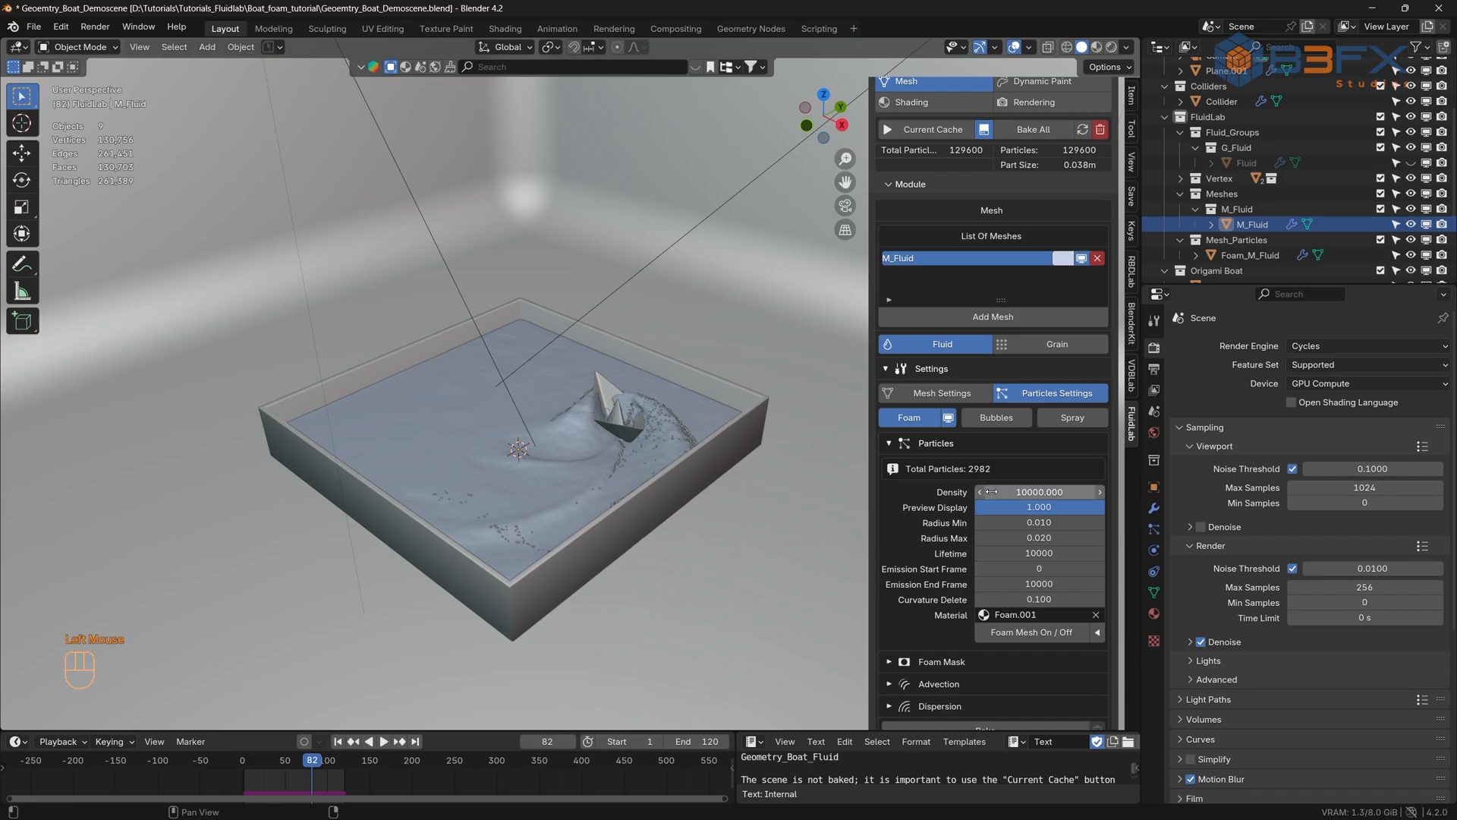
{"action": "left_click", "coordinate": [338, 741]}
{"action": "left_click", "coordinate": [380, 741]}
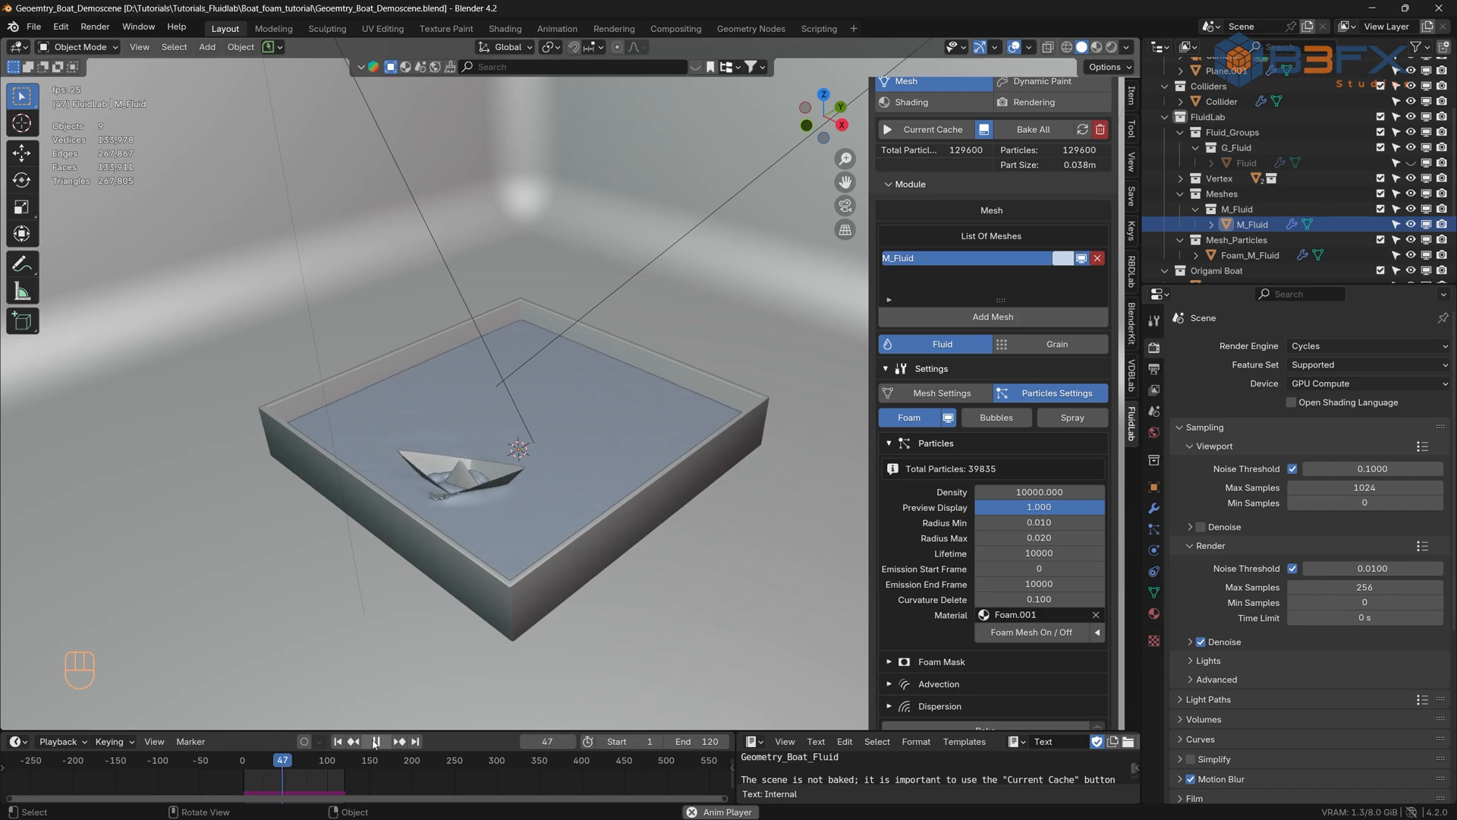
{"action": "left_click", "coordinate": [375, 741]}
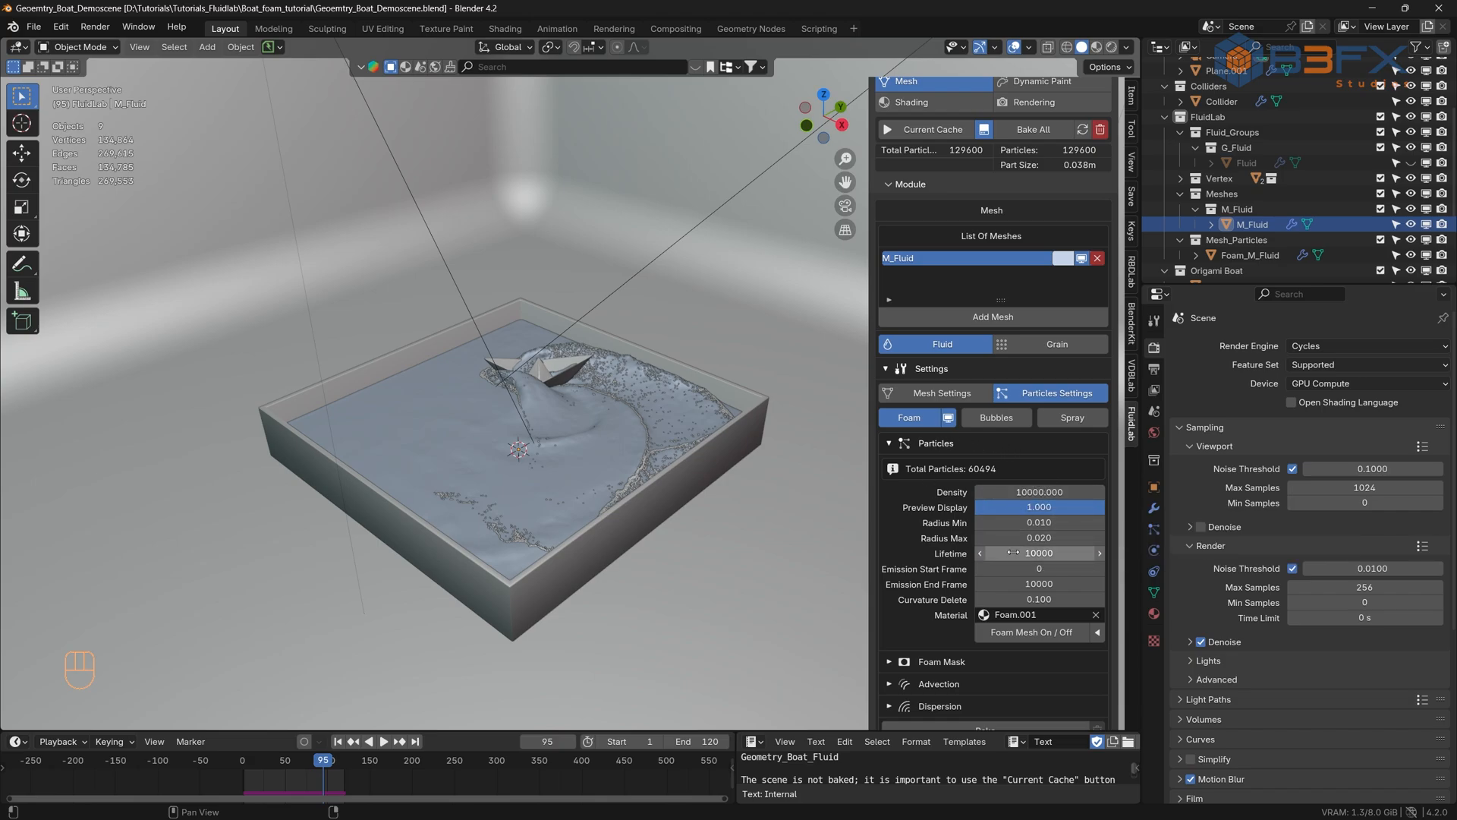
- Set the foam's Preview Display to 0, collapse its Particles settings, and return the animation to frame 1
{"action": "scroll", "coordinate": [1021, 553], "scroll_direction": "down", "scroll_amount": 2}
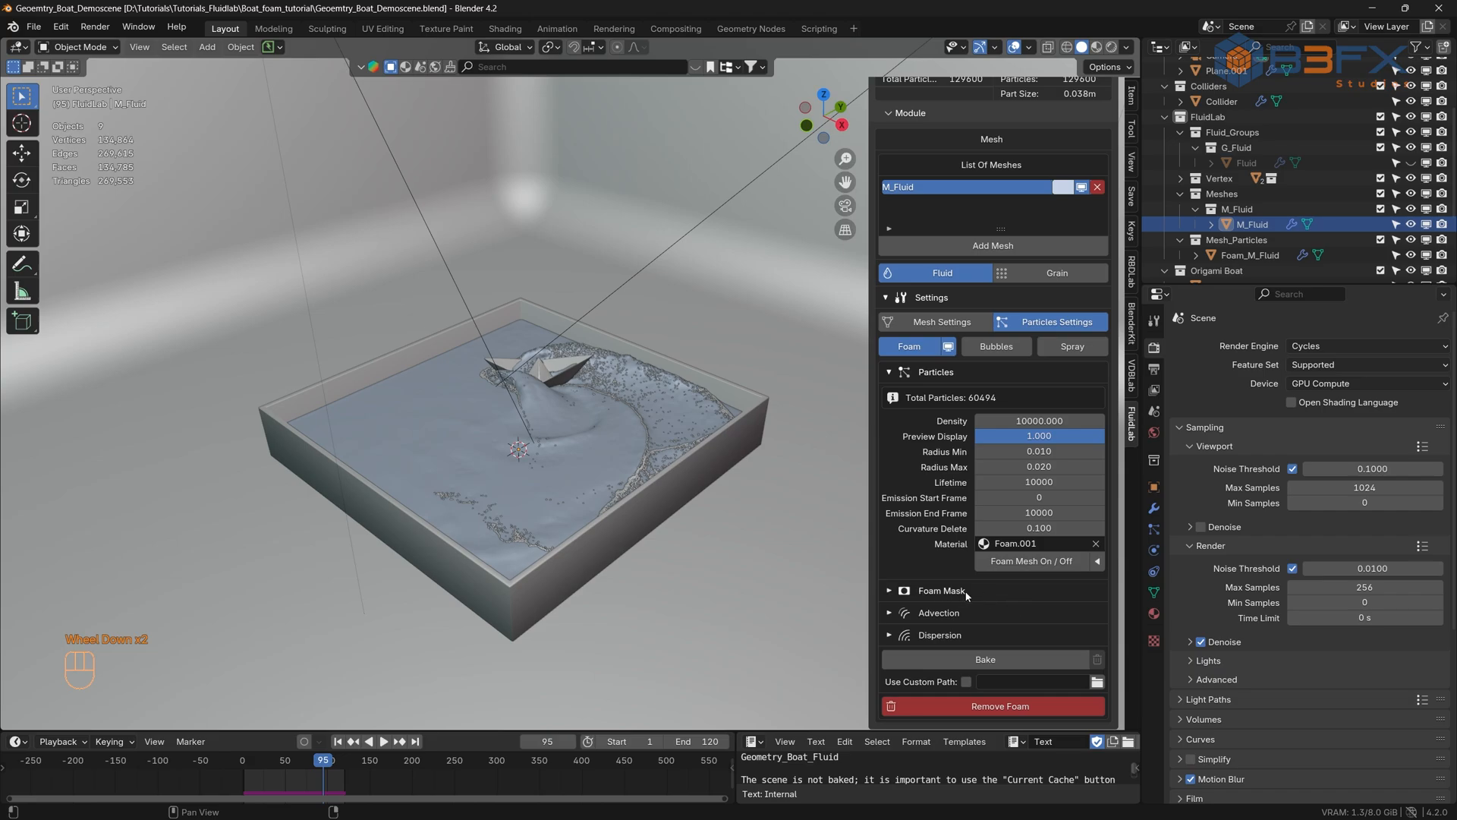
{"action": "left_click", "coordinate": [1040, 437]}
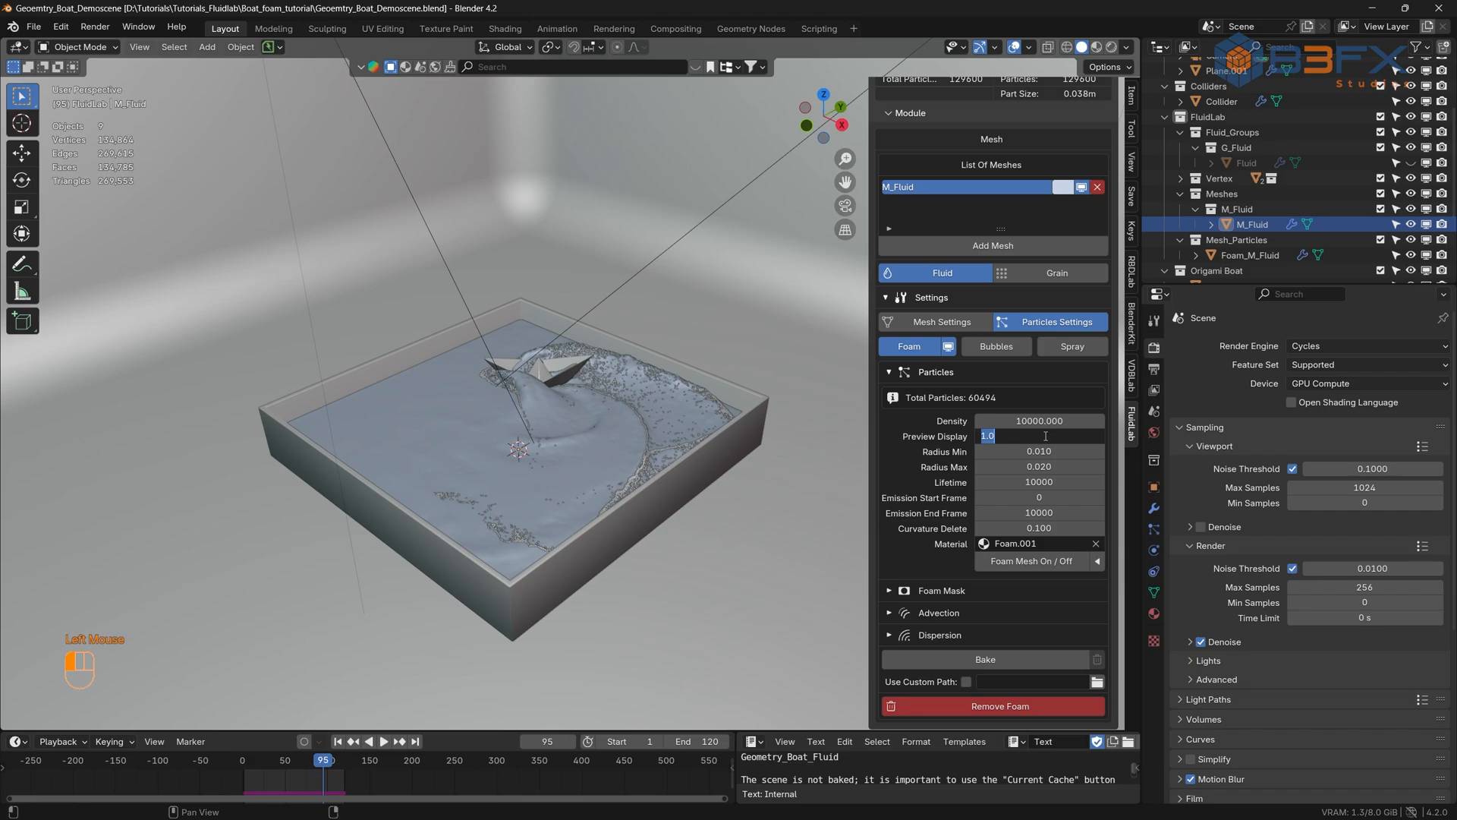
{"action": "type", "text": "0"}
{"action": "key", "text": "Return"}
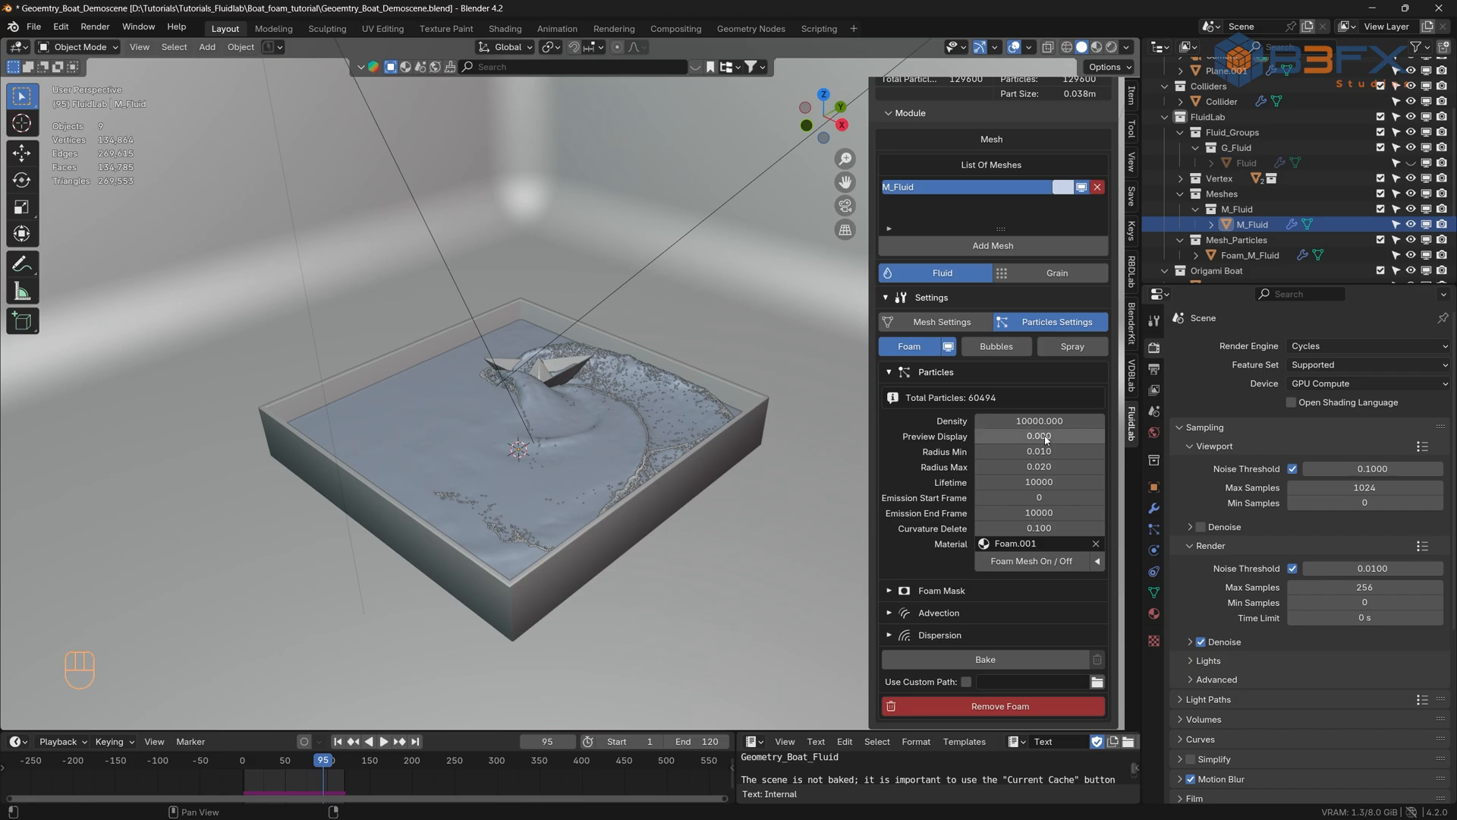
{"action": "left_click", "coordinate": [891, 373]}
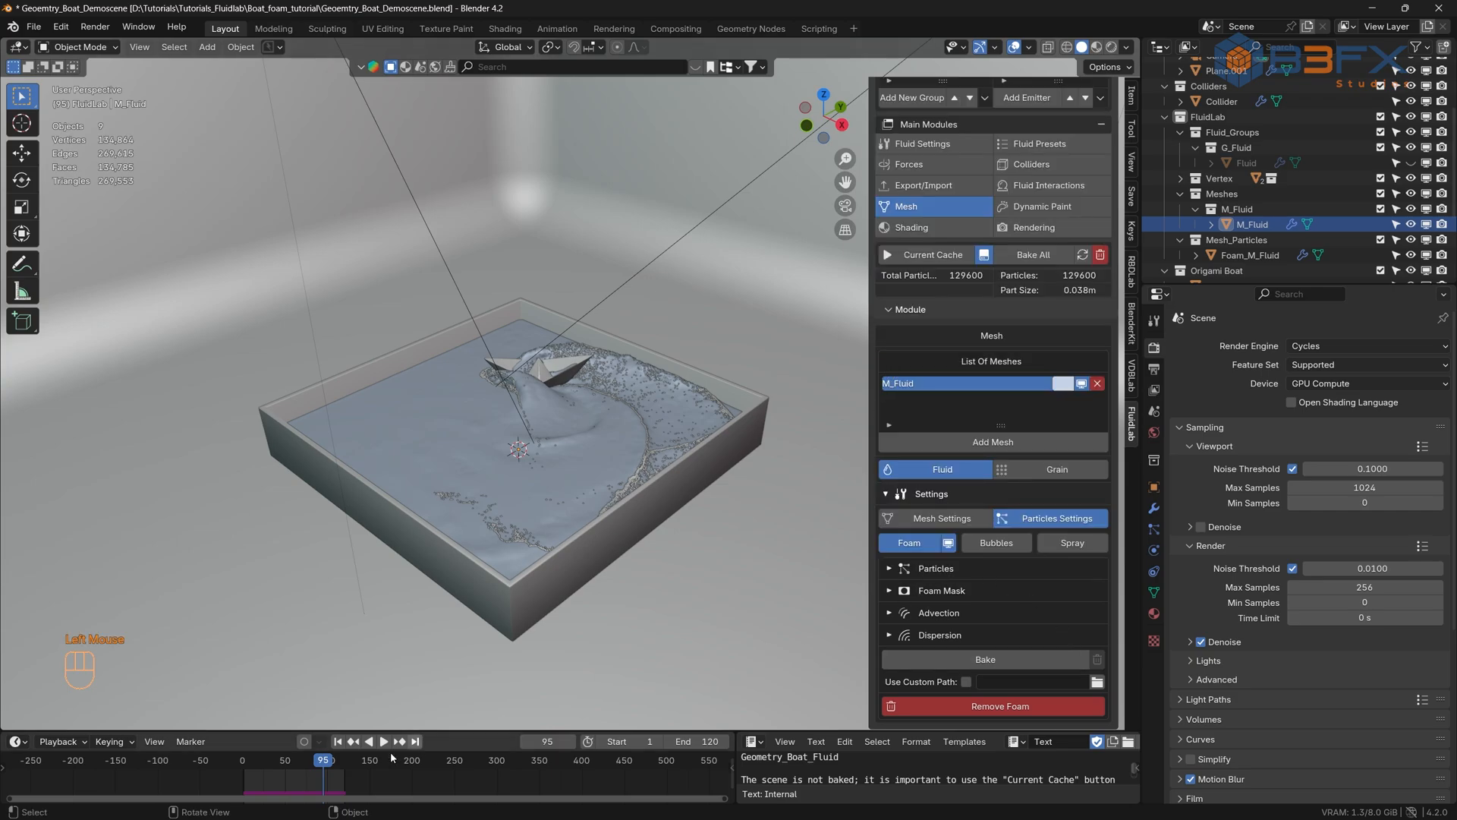
{"action": "left_click", "coordinate": [337, 741]}
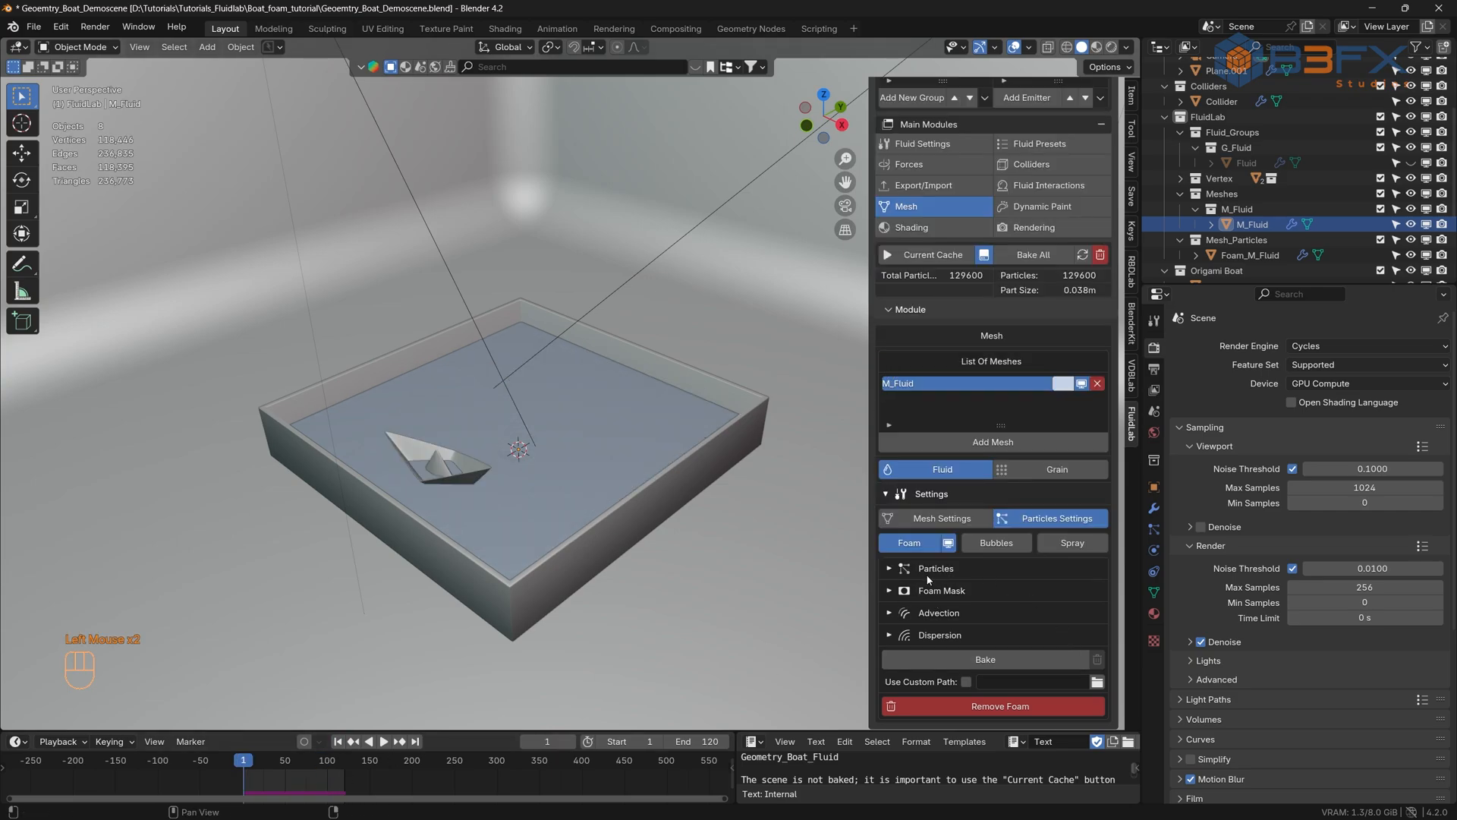
- Open the Foam Mask settings and turn off the Lifetime, Curvature and Acceleration masks
{"action": "left_click", "coordinate": [890, 592]}
{"action": "scroll", "coordinate": [986, 589], "scroll_direction": "down", "scroll_amount": 2}
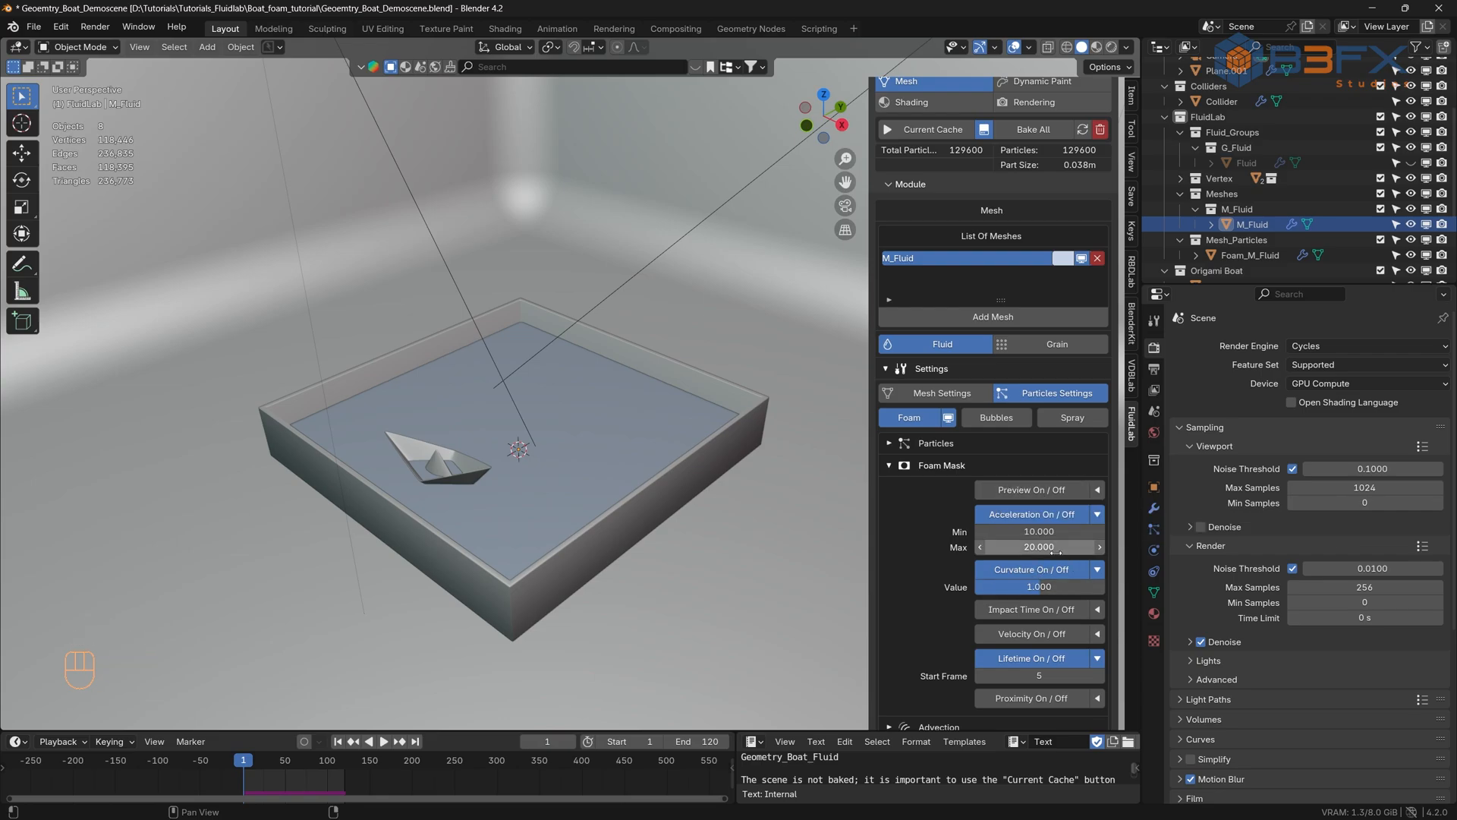
{"action": "scroll", "coordinate": [1014, 489], "scroll_direction": "down", "scroll_amount": 3}
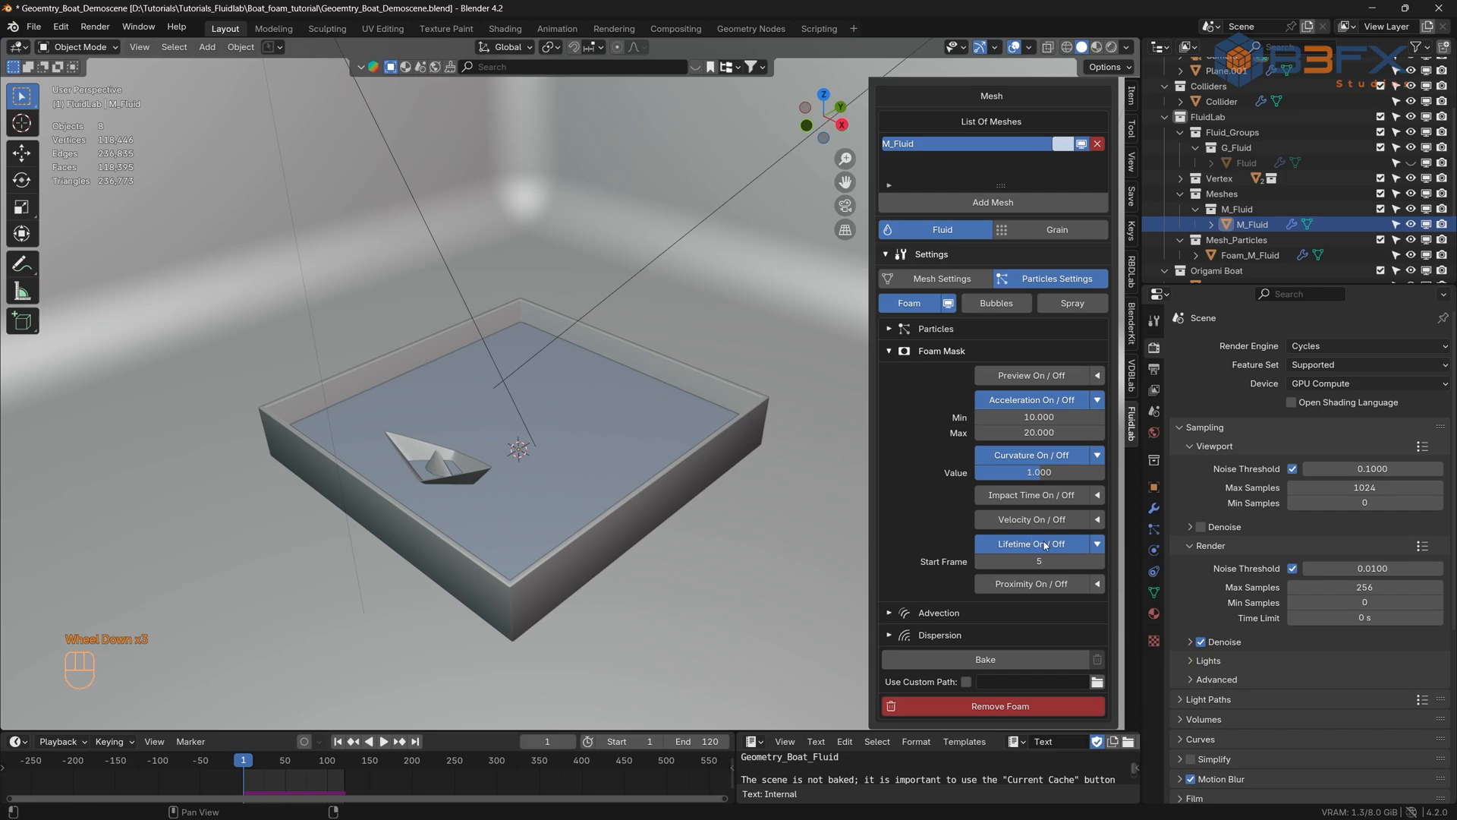
{"action": "left_click", "coordinate": [1045, 548]}
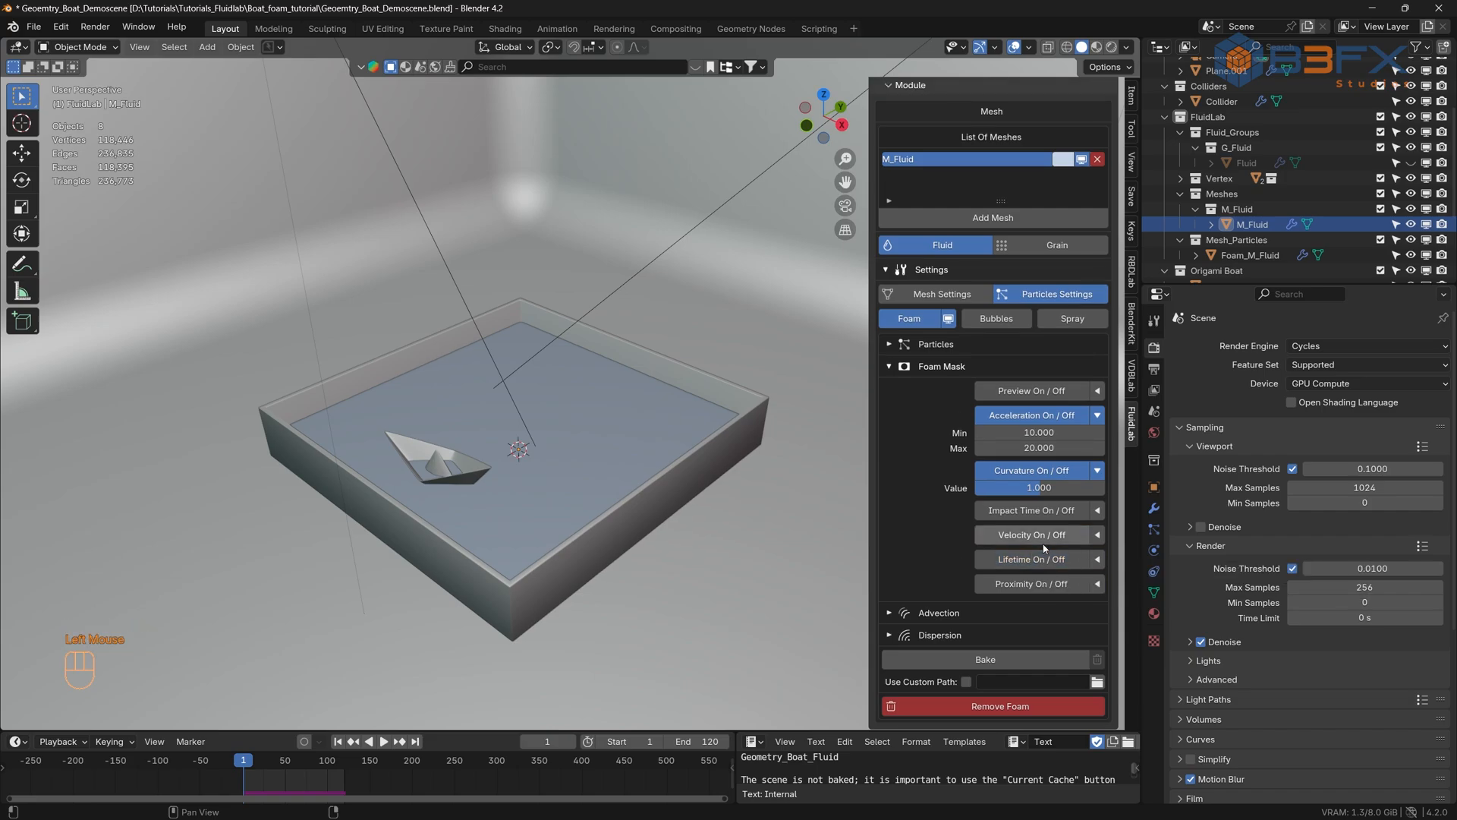
{"action": "left_click", "coordinate": [1044, 470]}
{"action": "left_click", "coordinate": [1044, 431]}
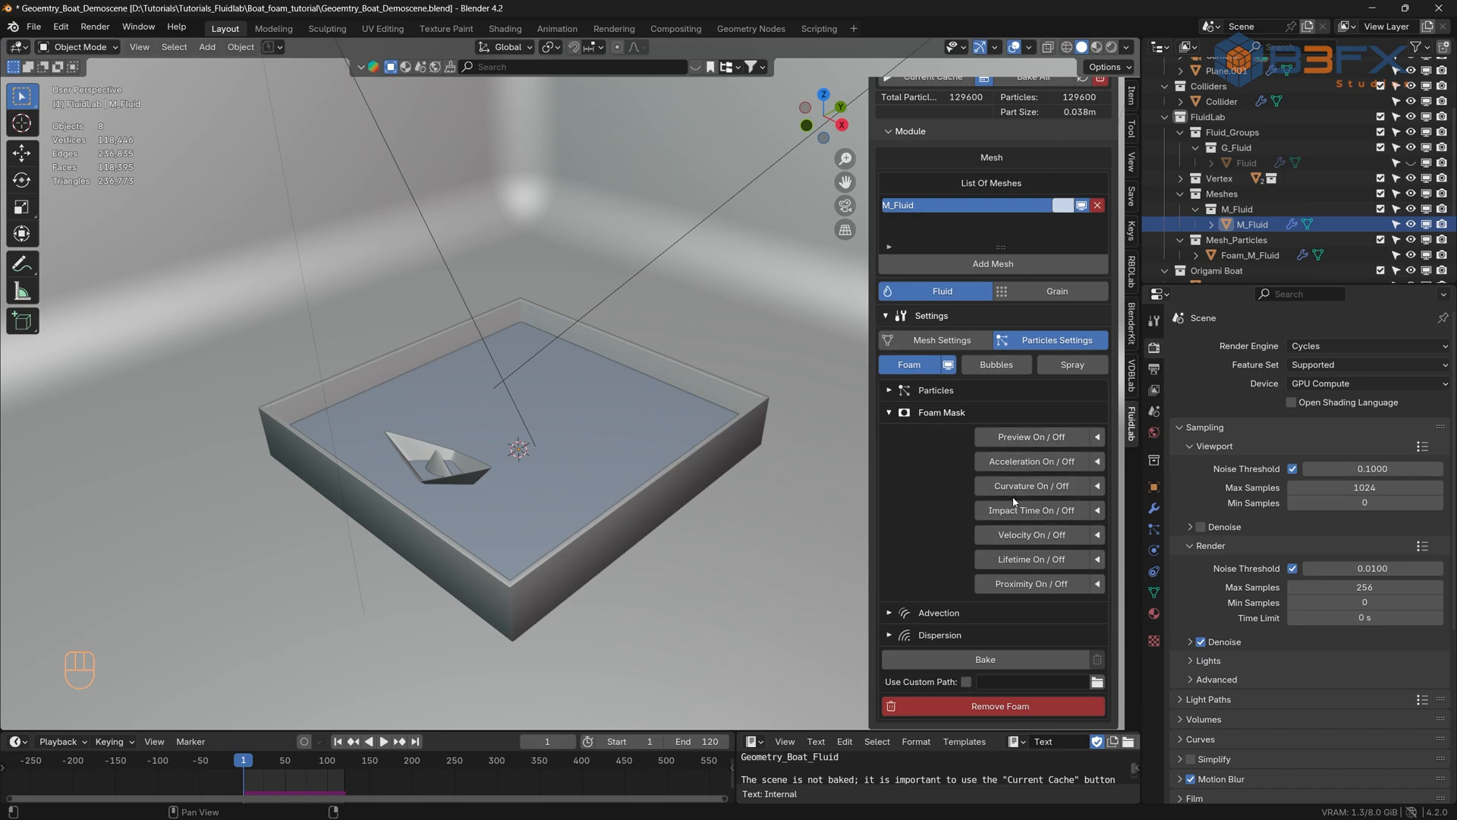
- Turn on the foam mask preview, switch the viewport to Material Preview shading, and check the available mask types
{"action": "left_click", "coordinate": [1037, 438]}
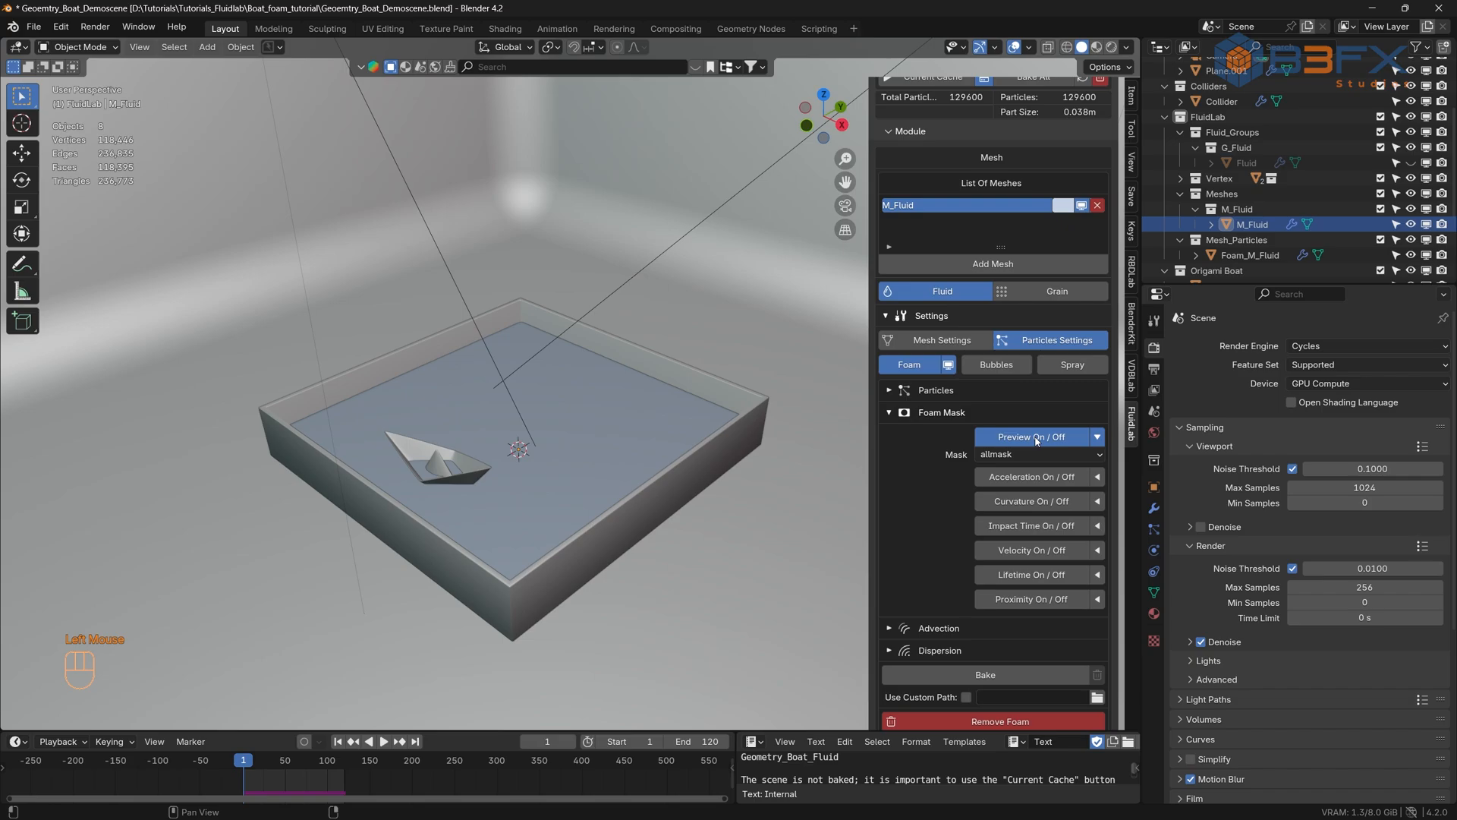
{"action": "left_click", "coordinate": [1096, 49]}
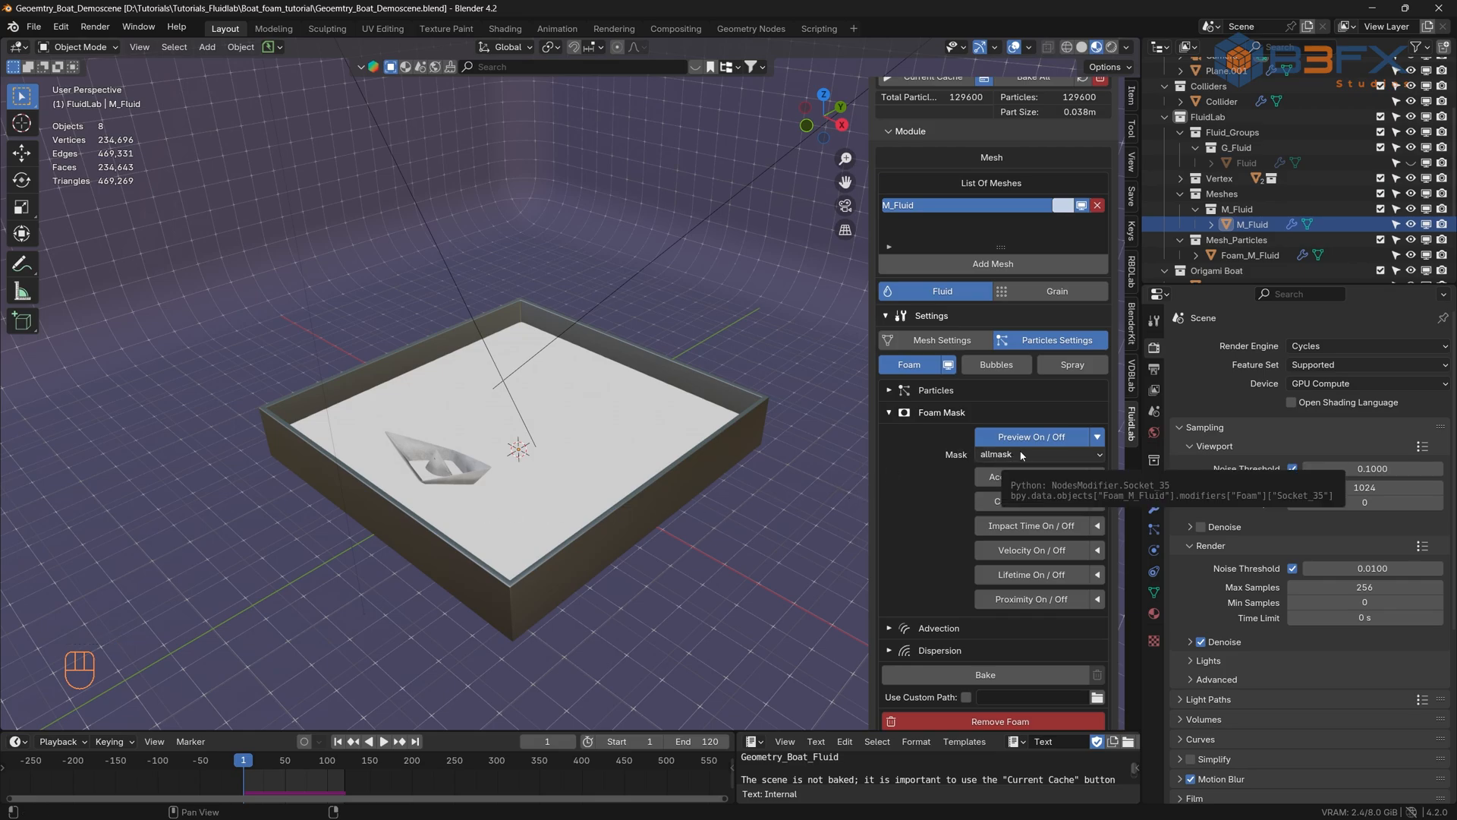
{"action": "left_click", "coordinate": [1060, 455]}
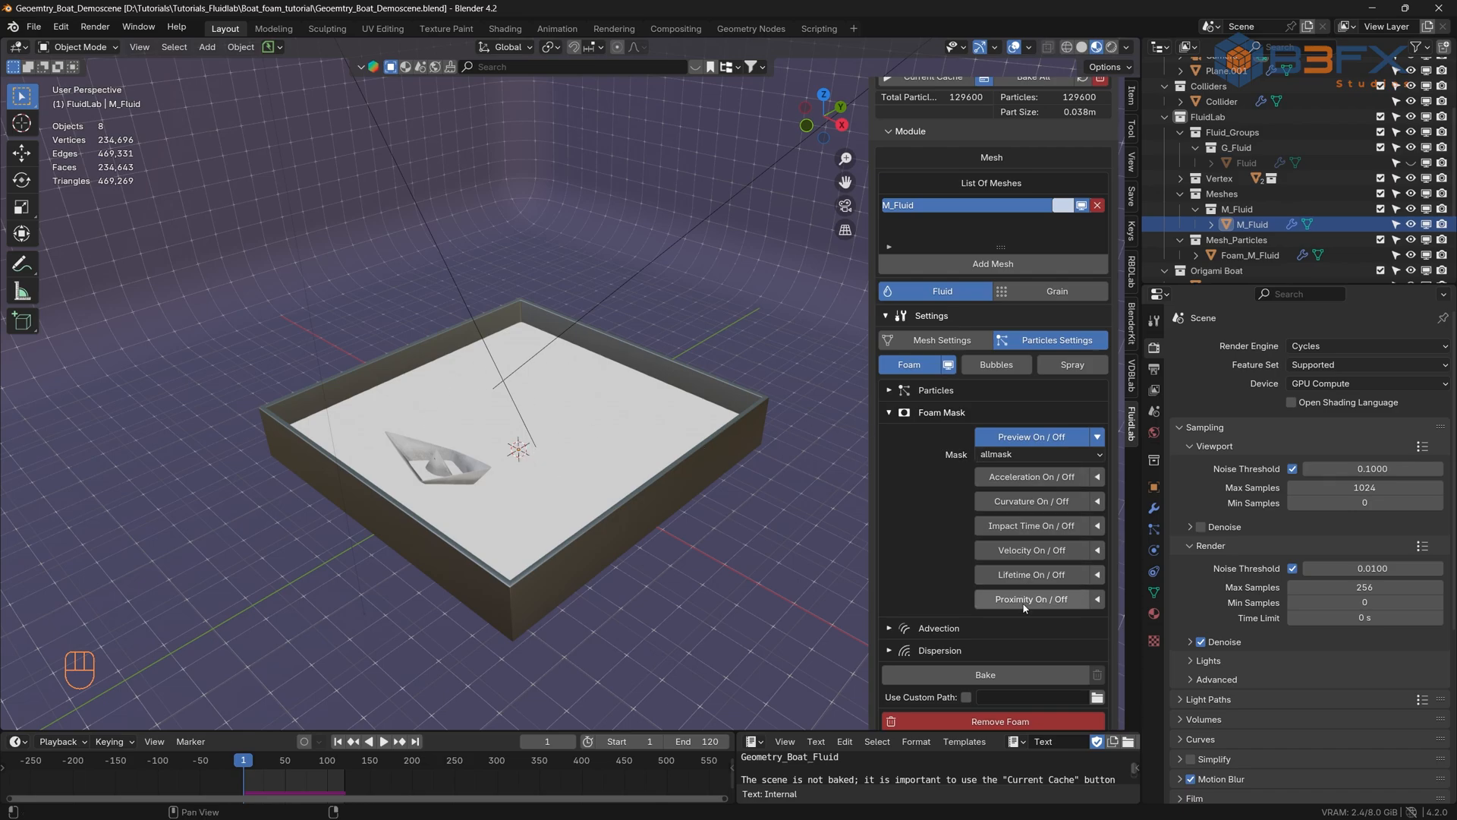
- Set the previewed foam mask to acceleration after trying curvature, and enable the Acceleration mask
{"action": "left_click", "coordinate": [1037, 456]}
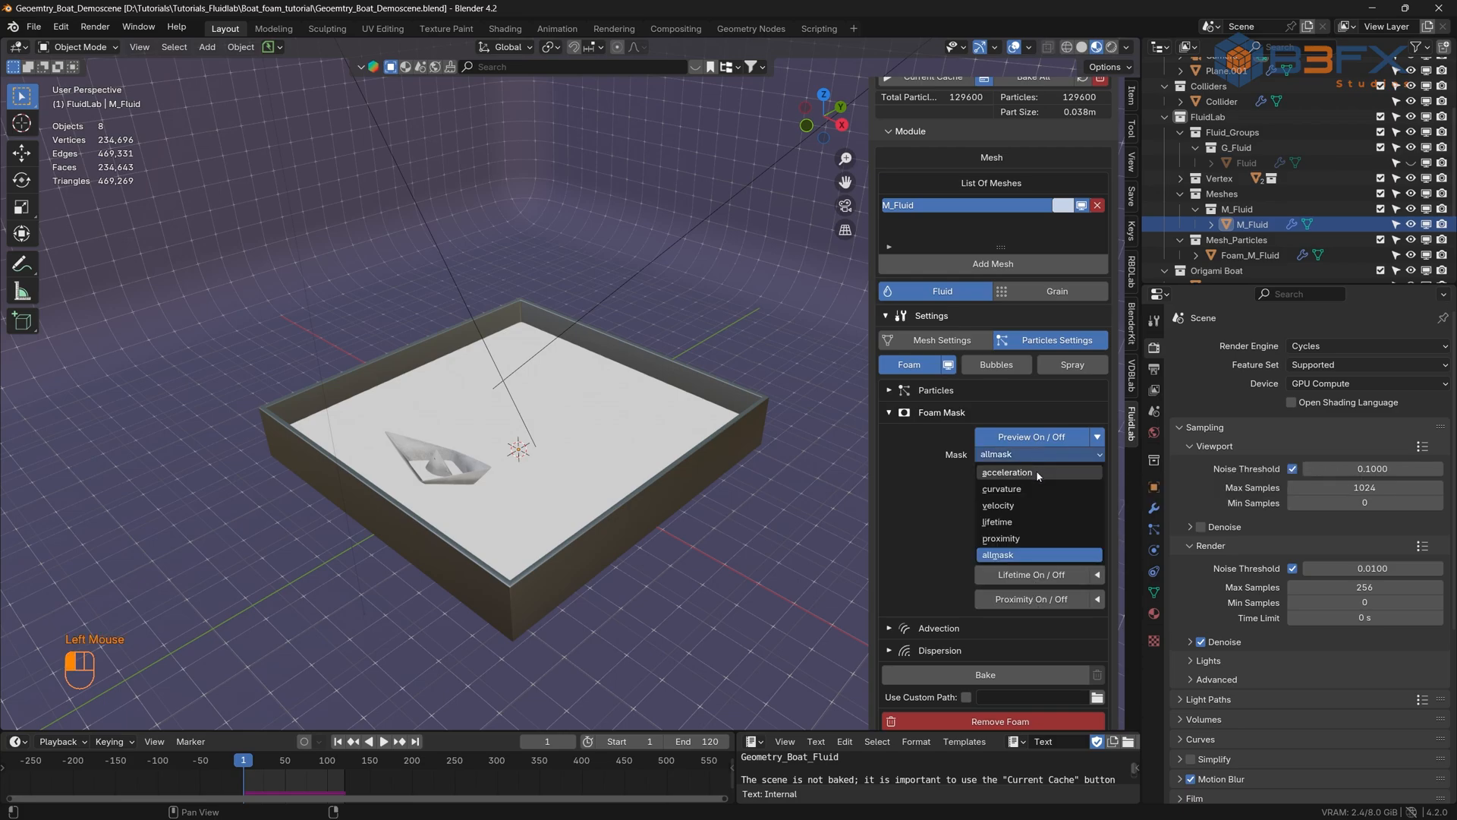
{"action": "left_click", "coordinate": [1036, 471]}
{"action": "left_click", "coordinate": [1038, 455]}
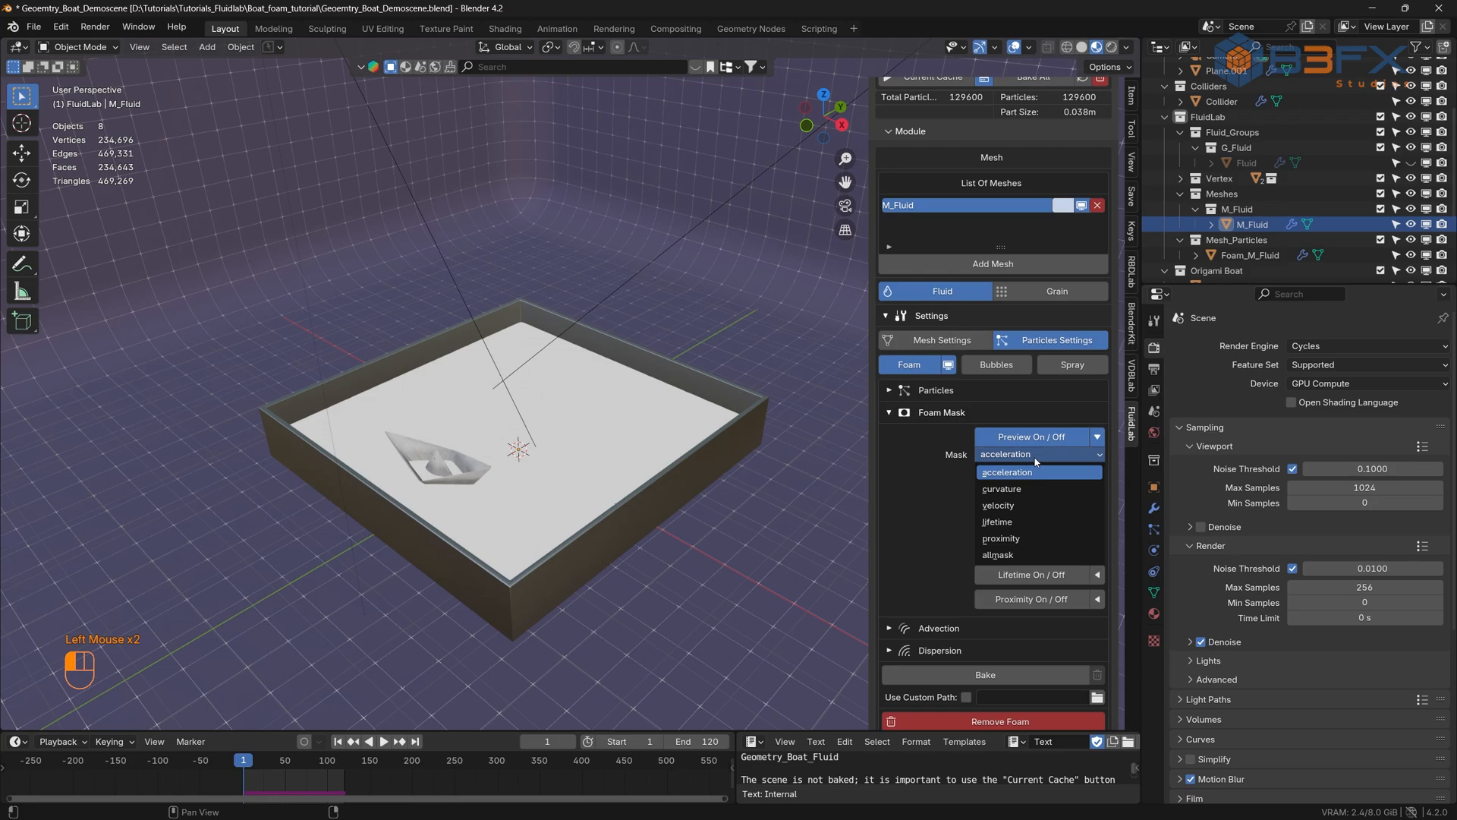
{"action": "left_click", "coordinate": [1037, 490]}
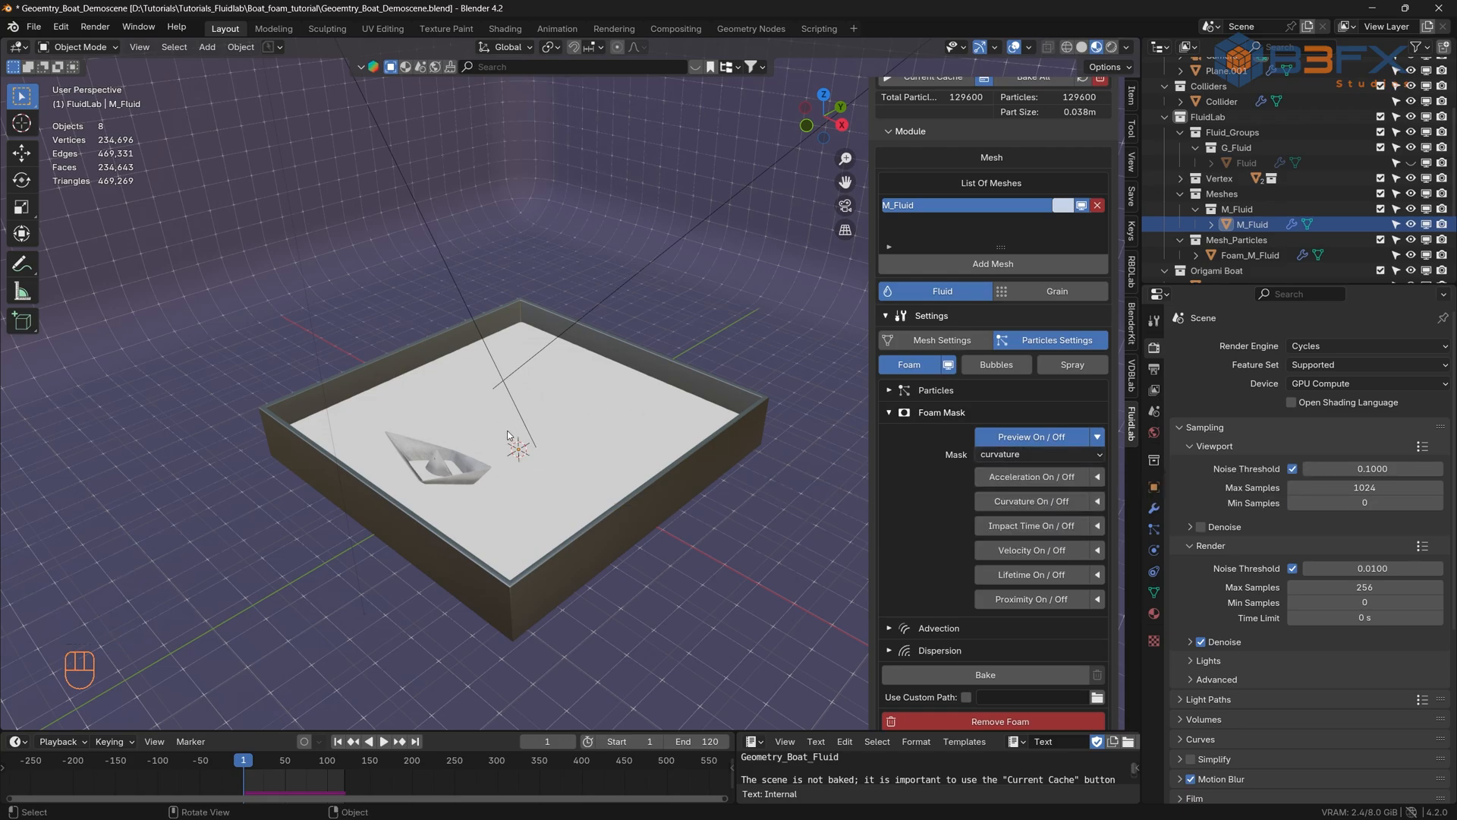
{"action": "left_click", "coordinate": [1032, 454]}
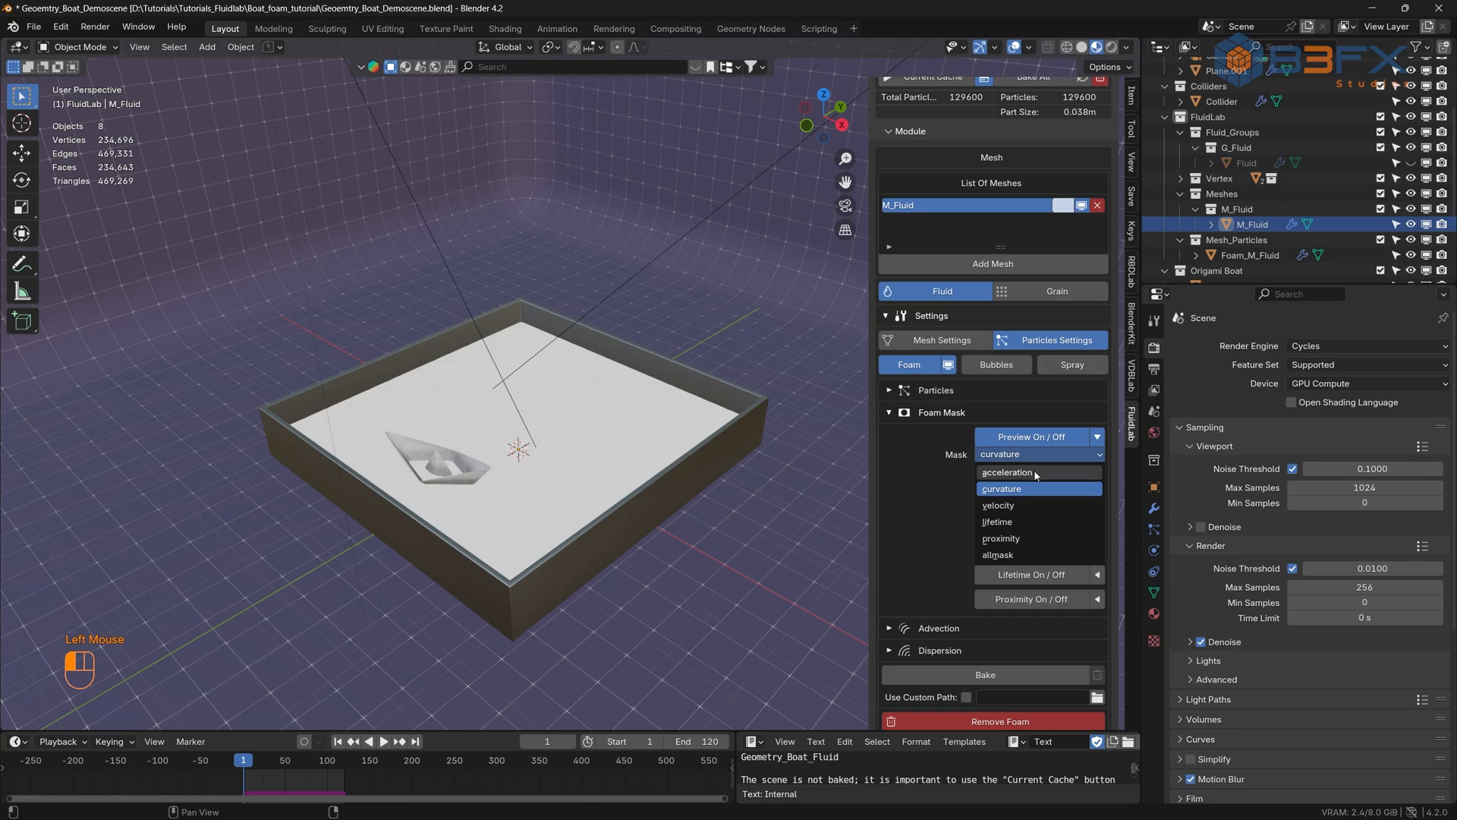
{"action": "left_click", "coordinate": [1033, 472]}
{"action": "left_click", "coordinate": [1048, 476]}
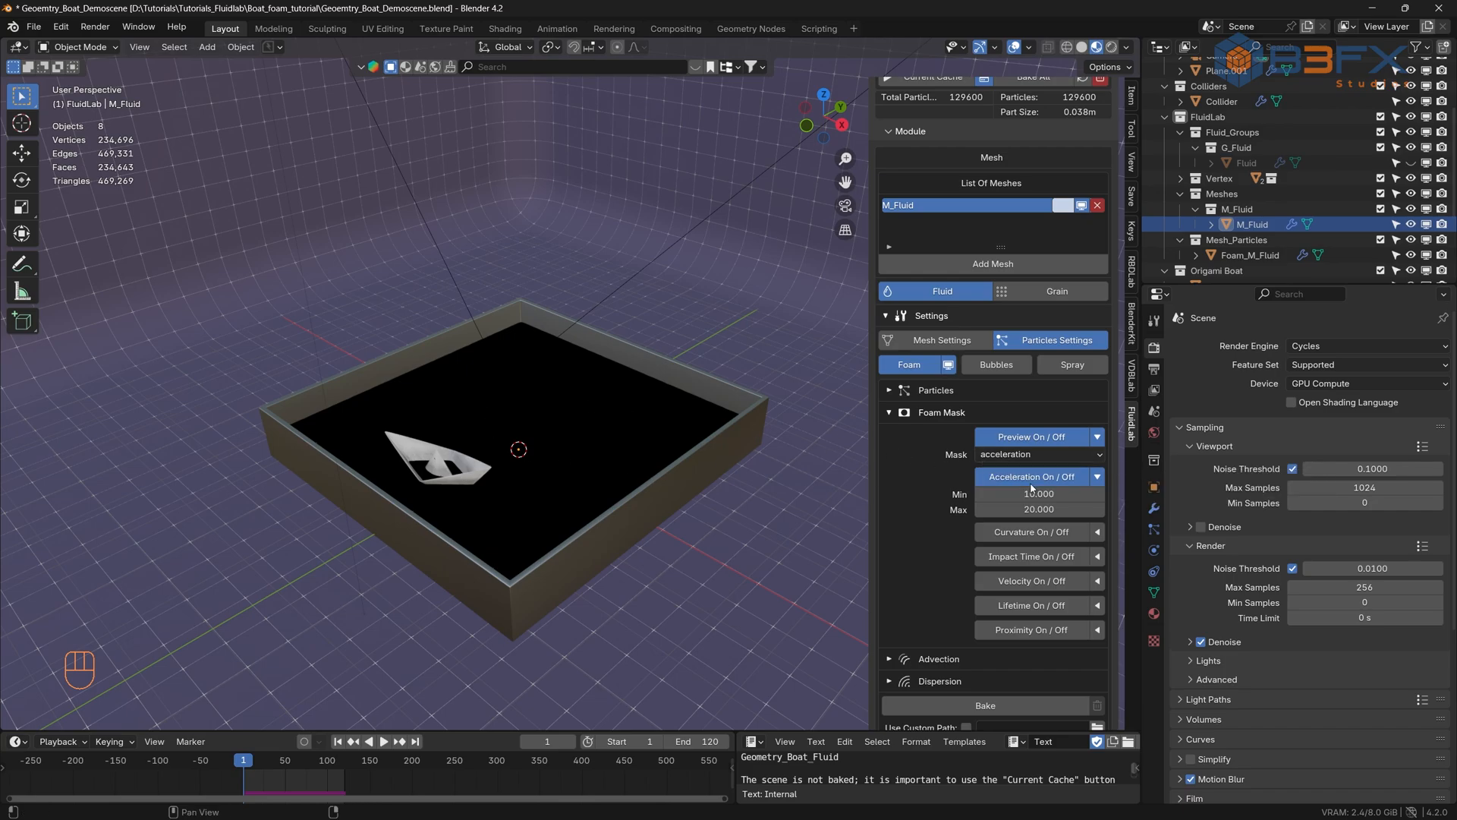
- Play the animation to review the acceleration mask on the water, stopping at frame 74
{"action": "key", "text": "space"}
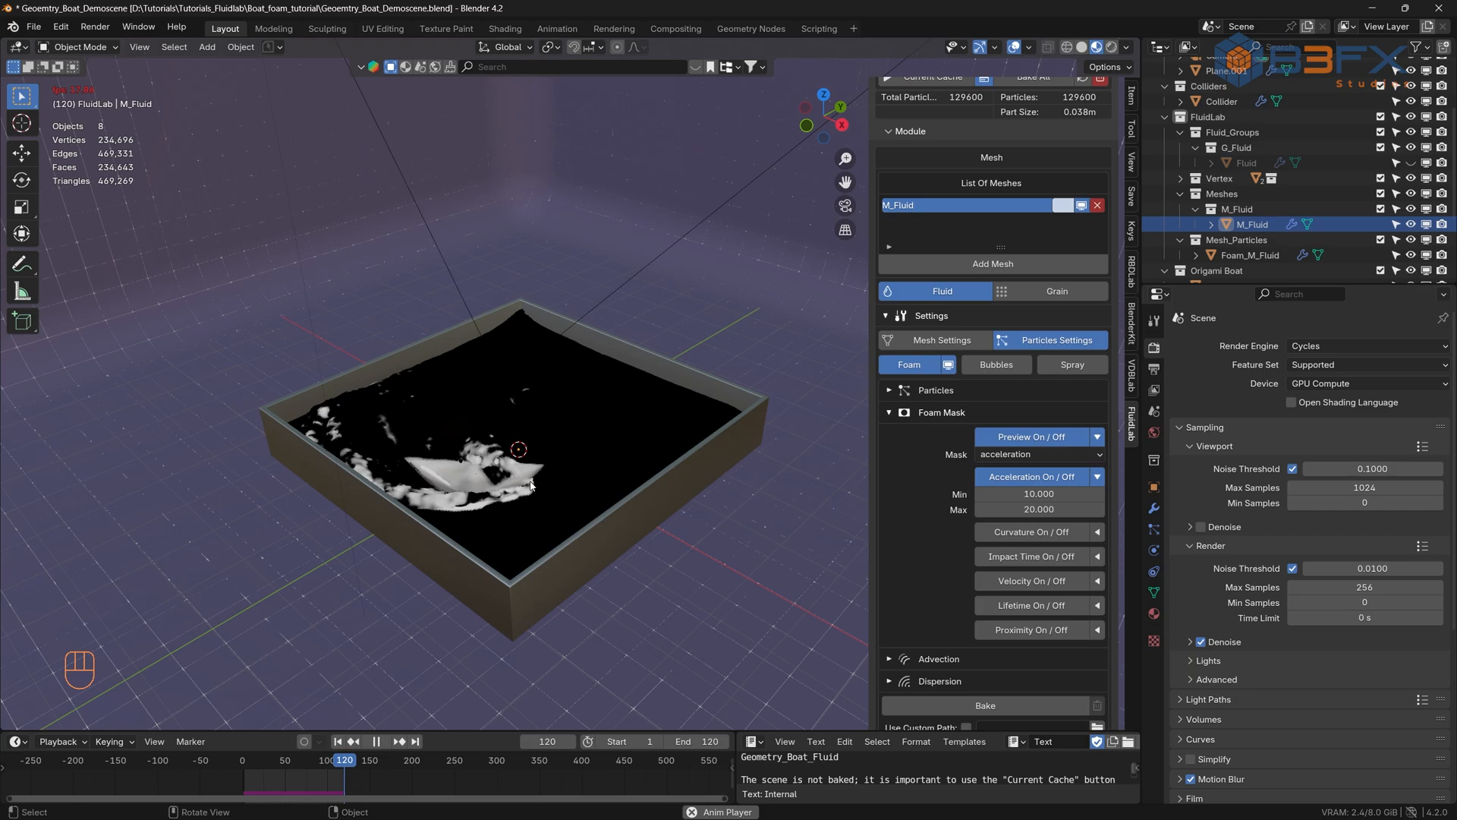
{"action": "key", "text": "space"}
{"action": "key", "text": "space"}
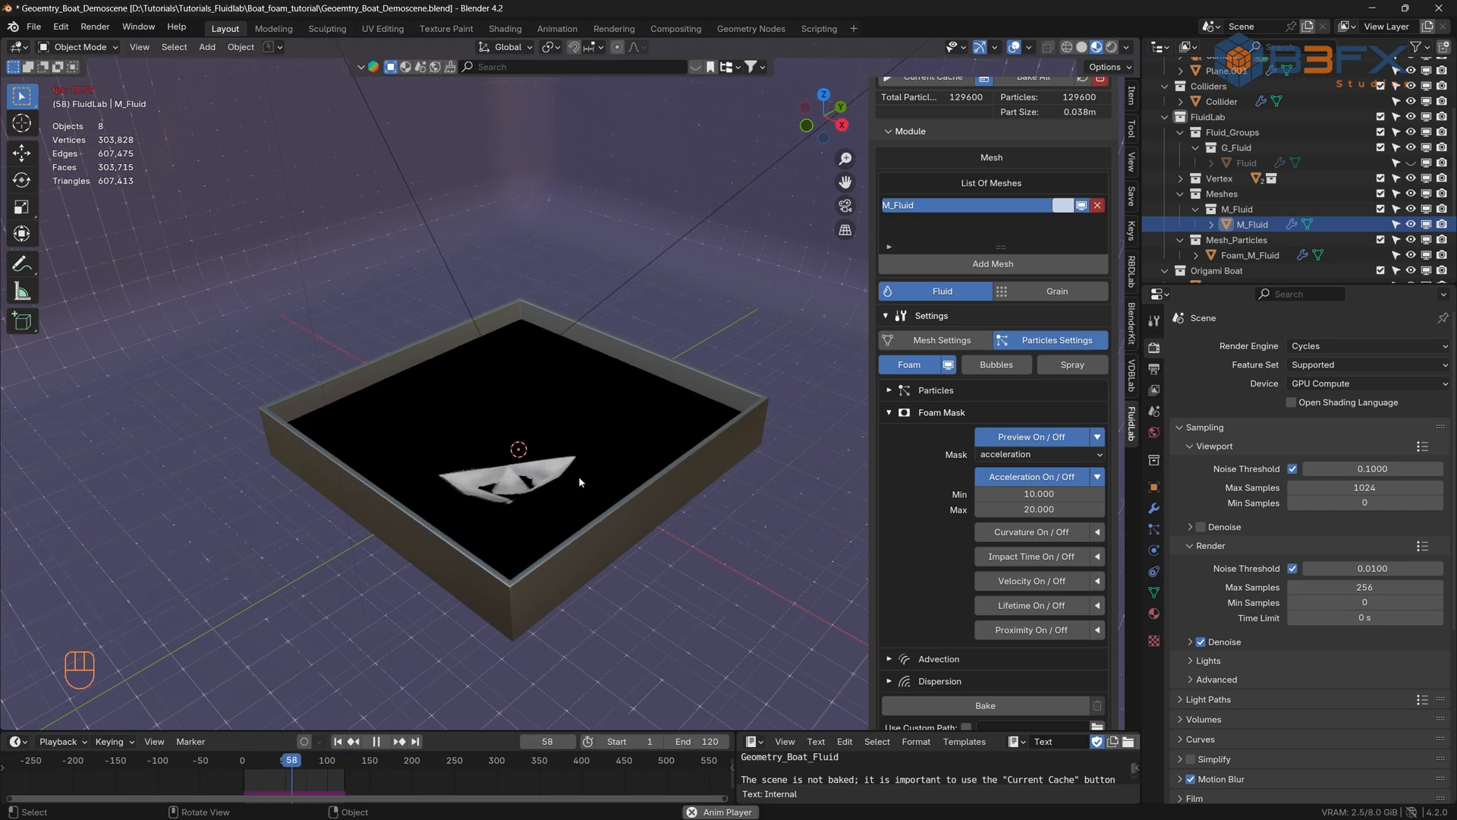
{"action": "key", "text": "space"}
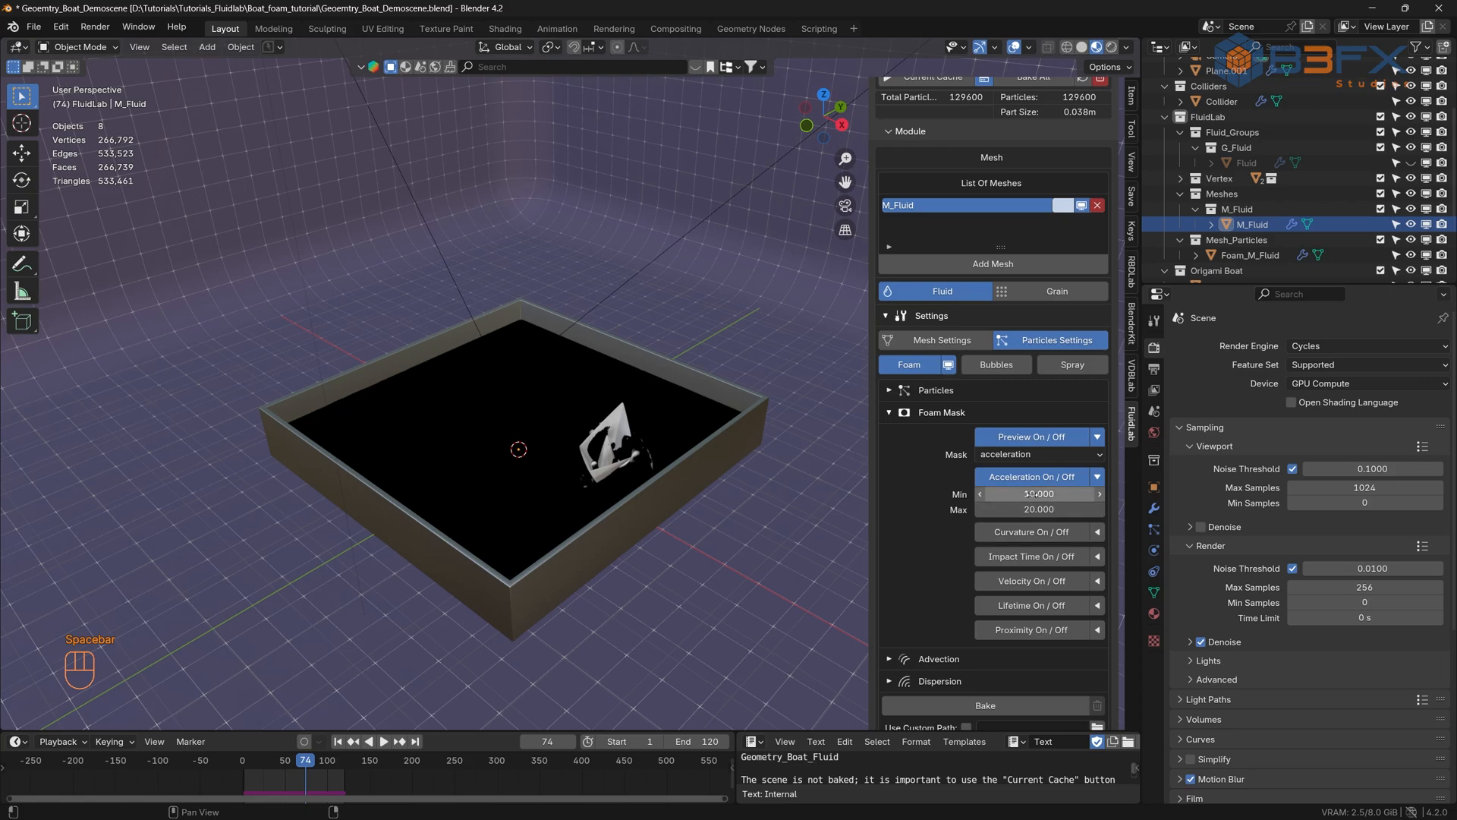
- Set the Acceleration mask's minimum to 2 and its maximum to 6.65
{"action": "left_click", "coordinate": [1040, 494]}
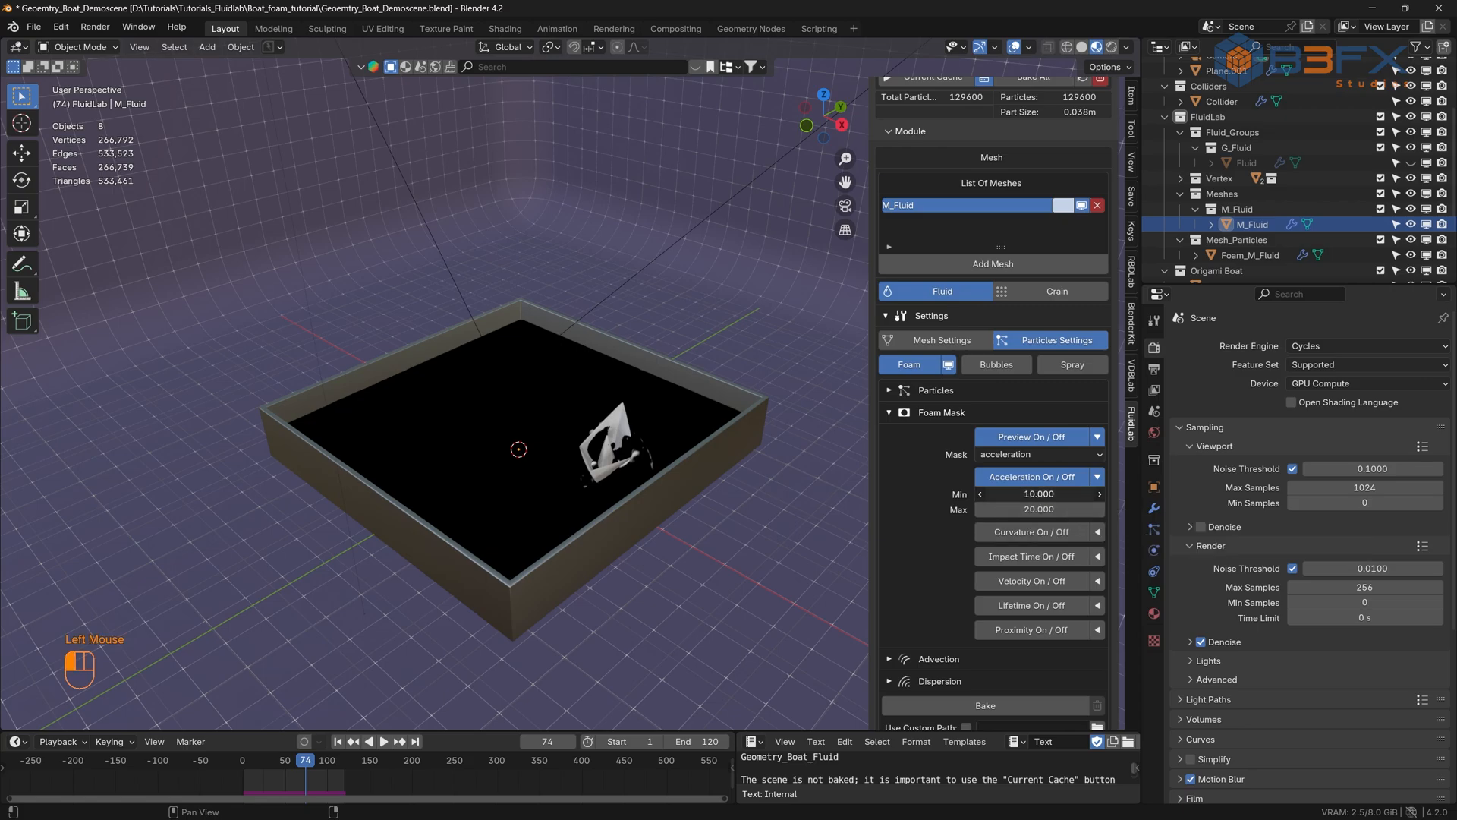
{"action": "mouse_move", "coordinate": [1040, 494]}
{"action": "left_mouse_down"}
{"action": "mouse_move", "coordinate": [1022, 494]}
{"action": "mouse_move", "coordinate": [1083, 493]}
{"action": "mouse_move", "coordinate": [1021, 496]}
{"action": "left_mouse_up"}
{"action": "double_click", "coordinate": [1033, 494]}
{"action": "type", "text": "2"}
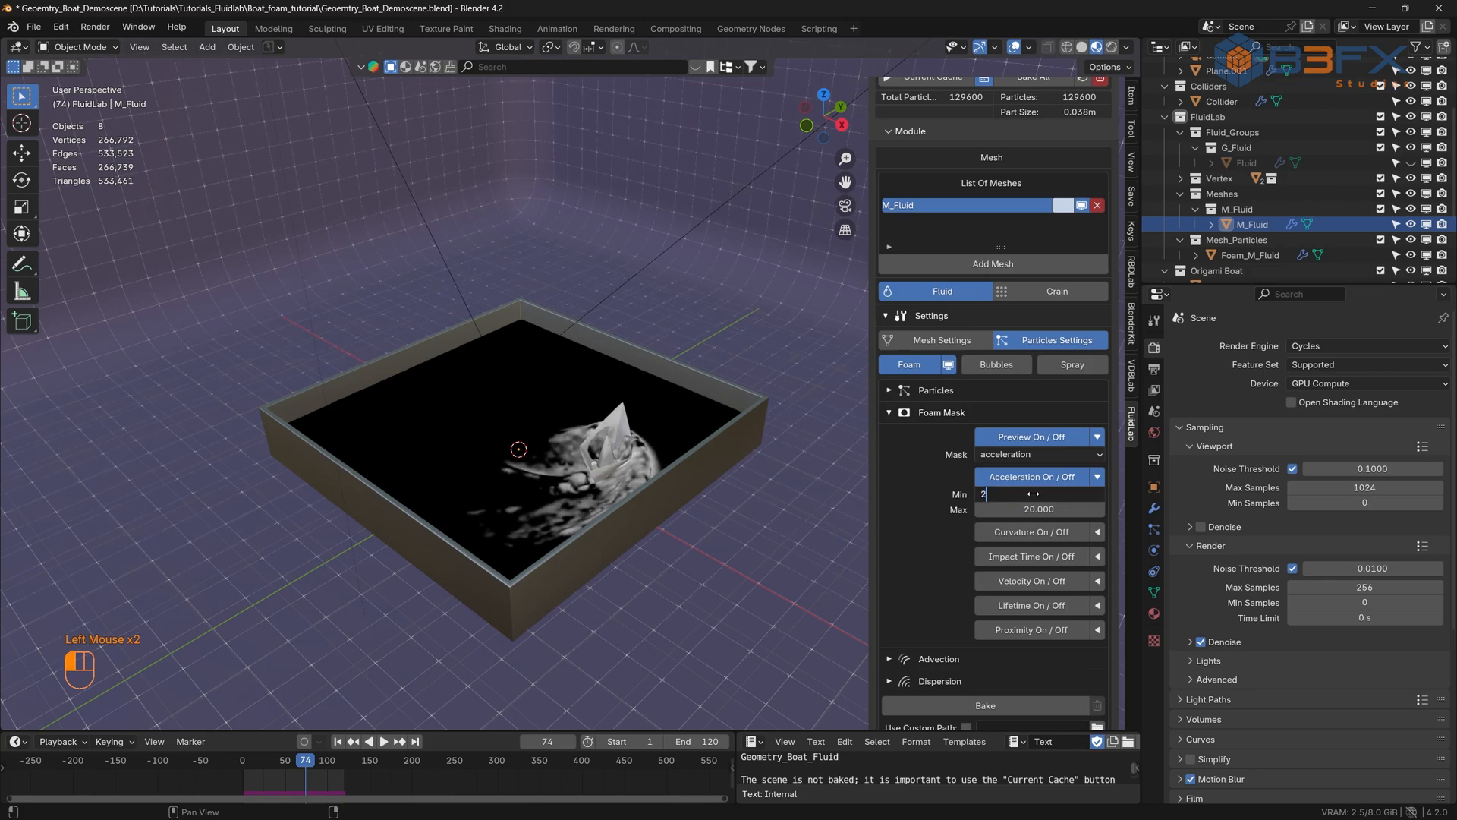
{"action": "key", "text": "Return"}
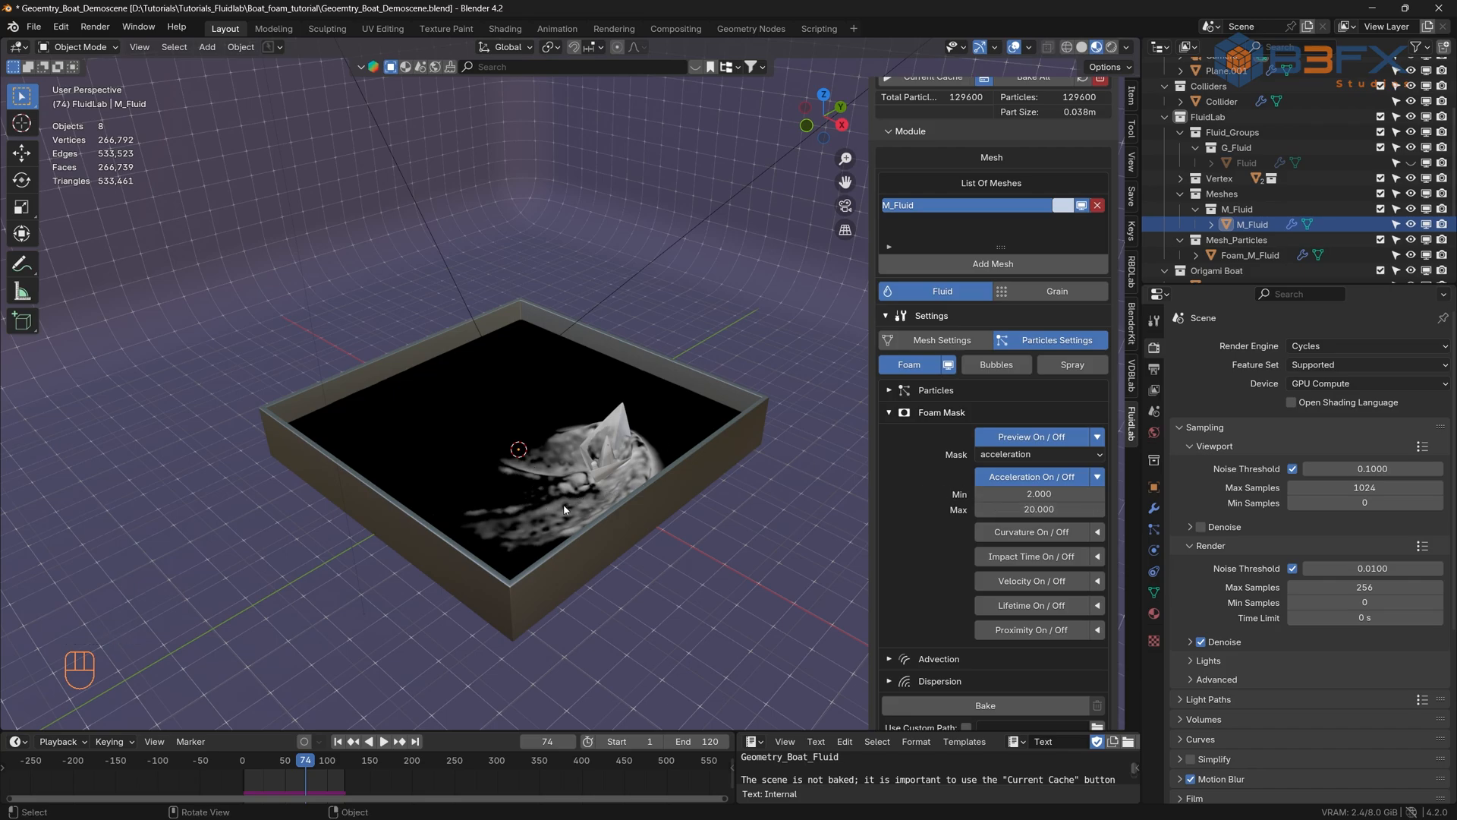
{"action": "left_click", "coordinate": [1039, 510]}
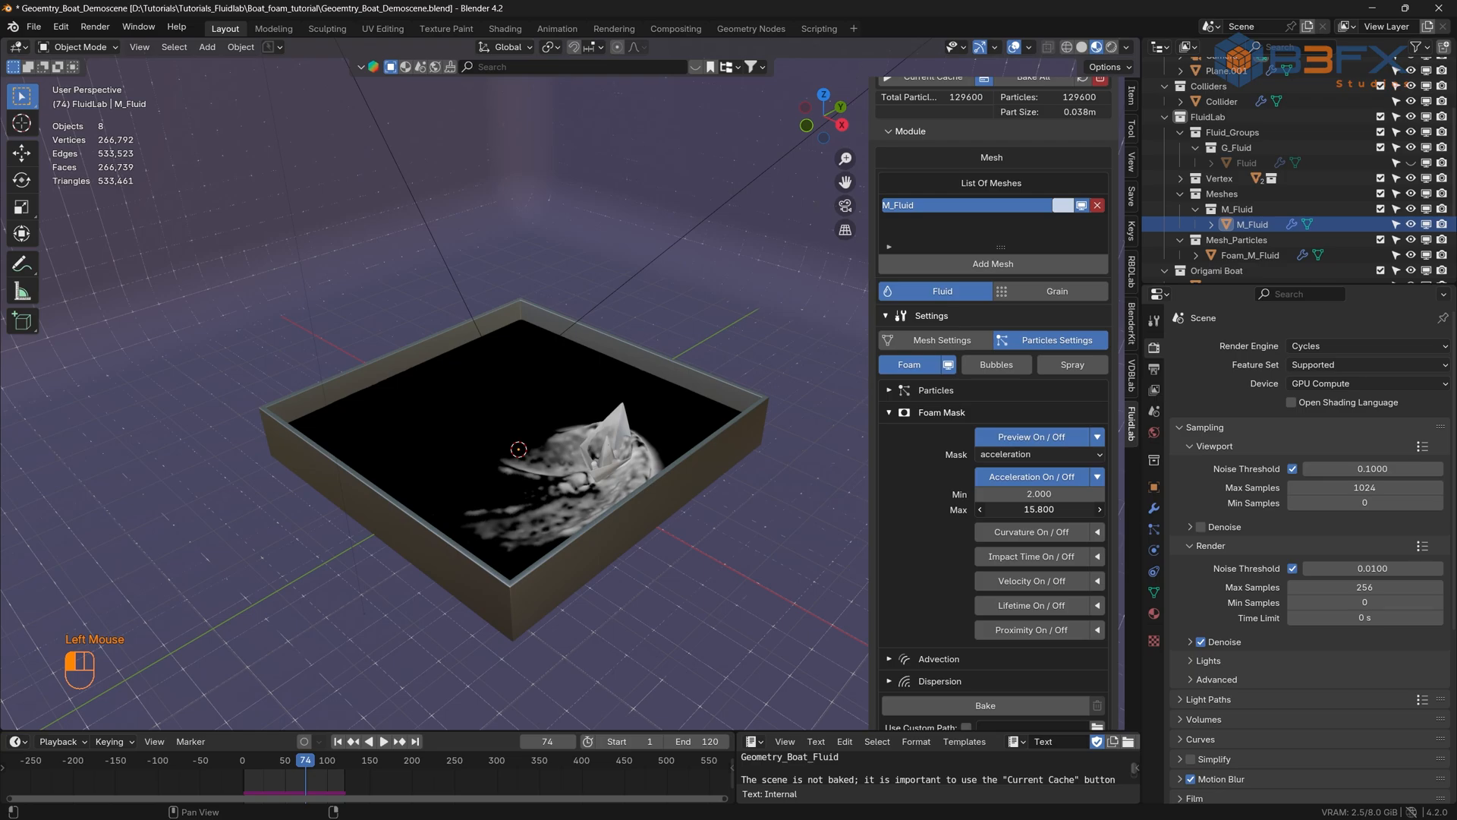
{"action": "left_click_drag", "start_coordinate": [1039, 510], "coordinate": [979, 510]}
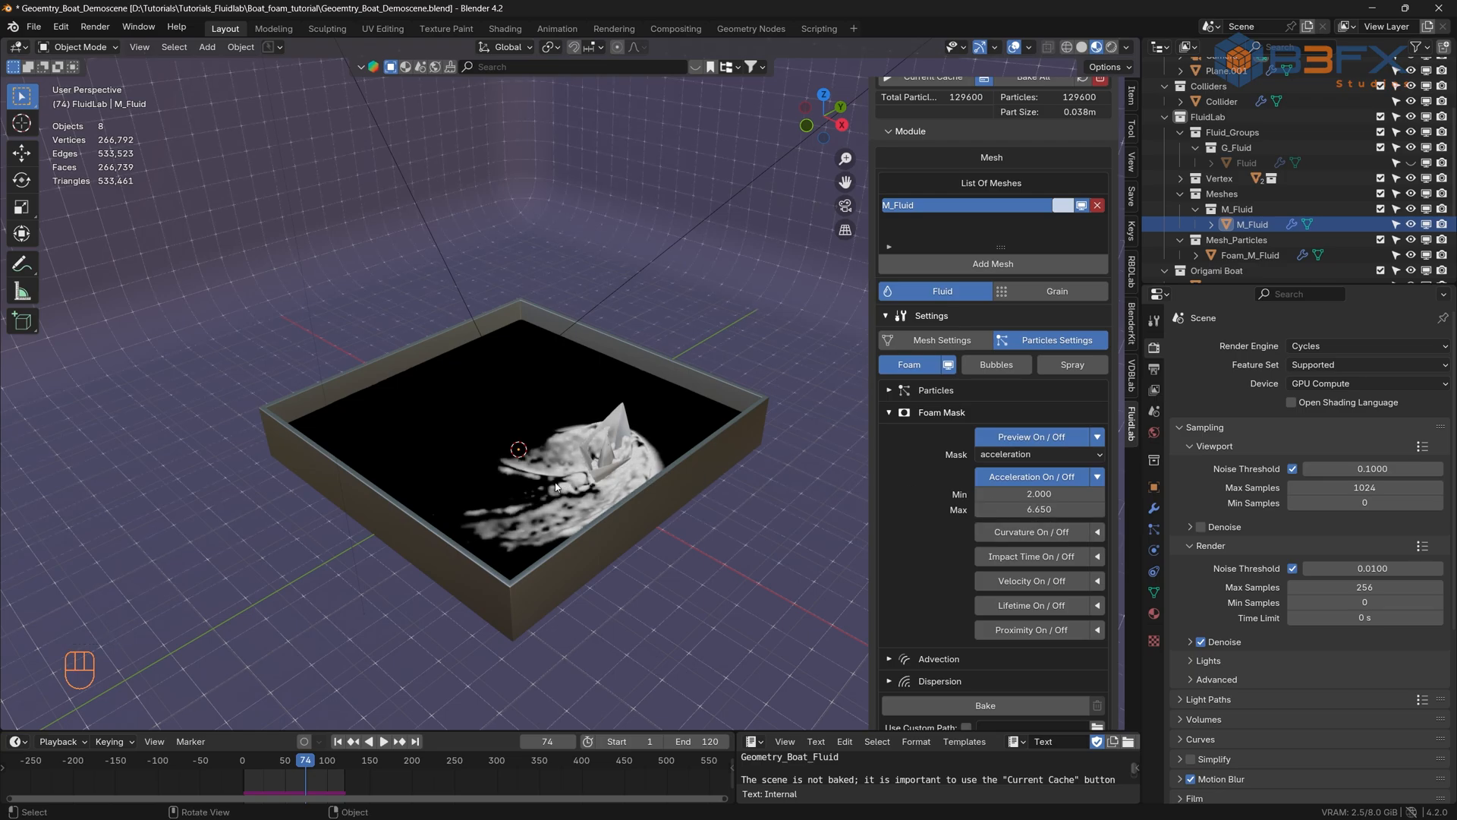
- Inspect the acceleration mask around the boat up close and set the Acceleration mask's maximum to 5
{"action": "scroll", "coordinate": [604, 478], "scroll_direction": "up", "scroll_amount": 5}
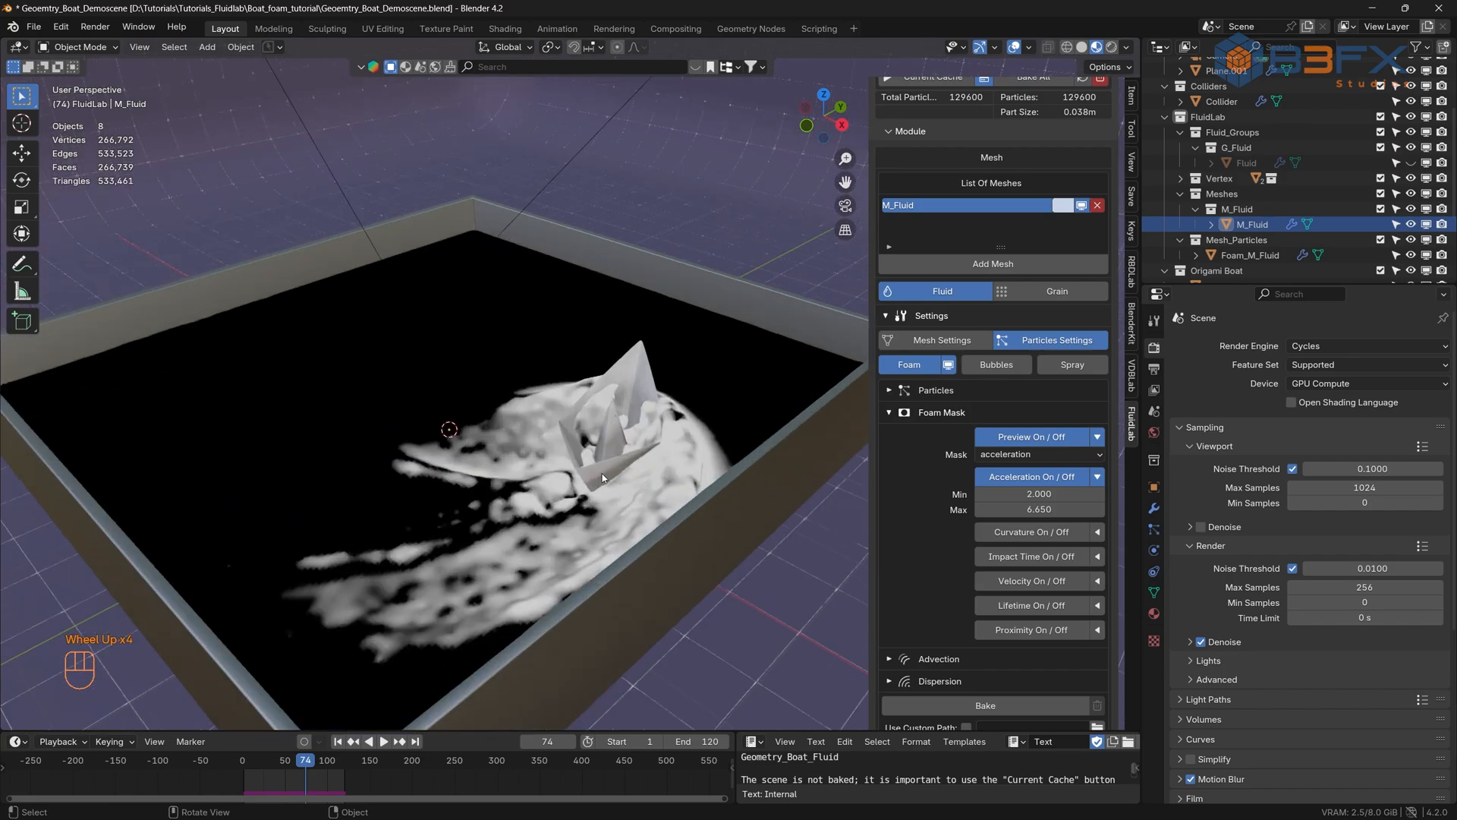
{"action": "scroll", "coordinate": [599, 491], "scroll_direction": "down", "scroll_amount": 4}
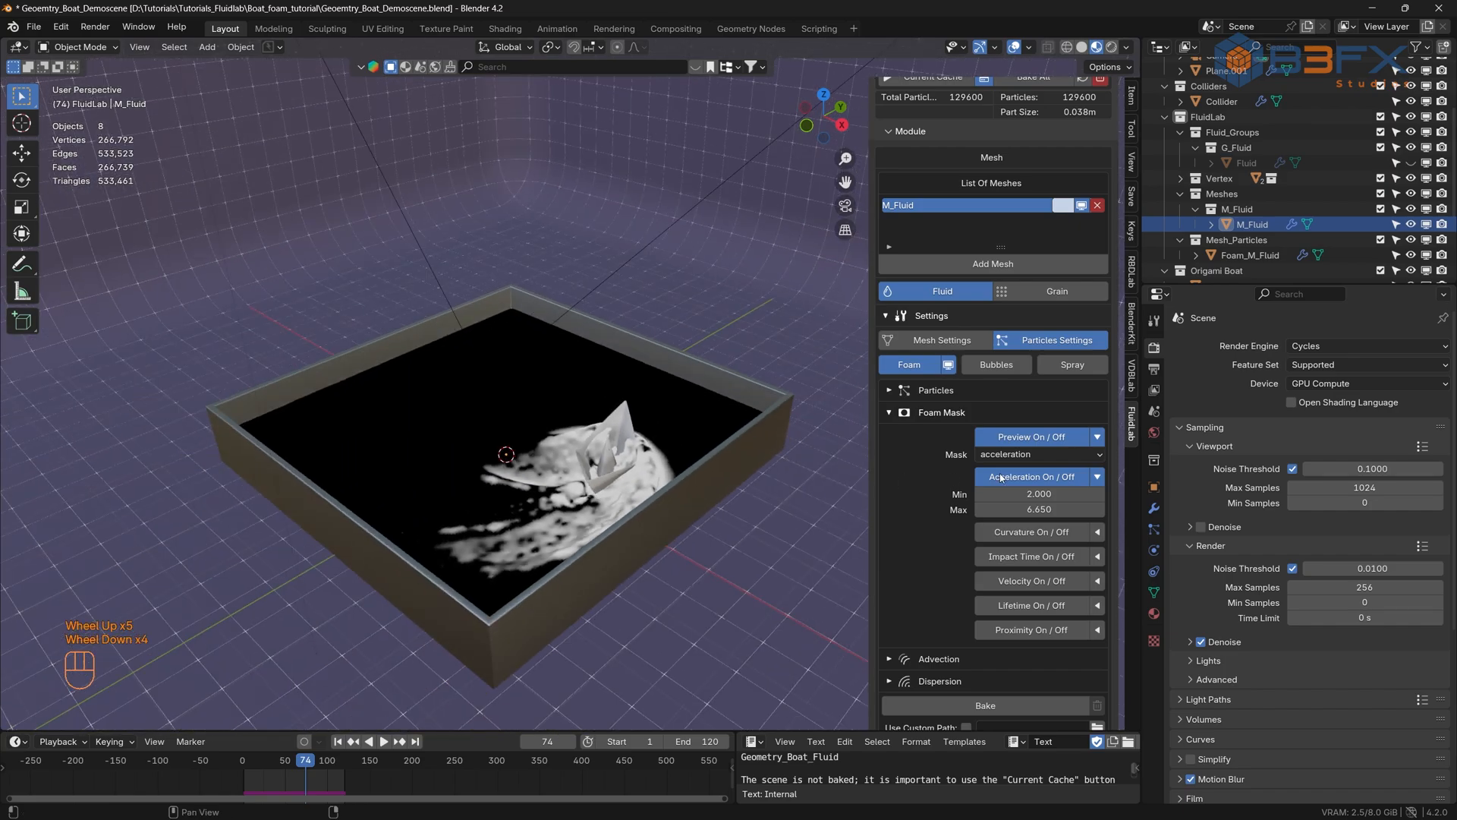
{"action": "left_click", "coordinate": [1045, 509]}
{"action": "type", "text": "5"}
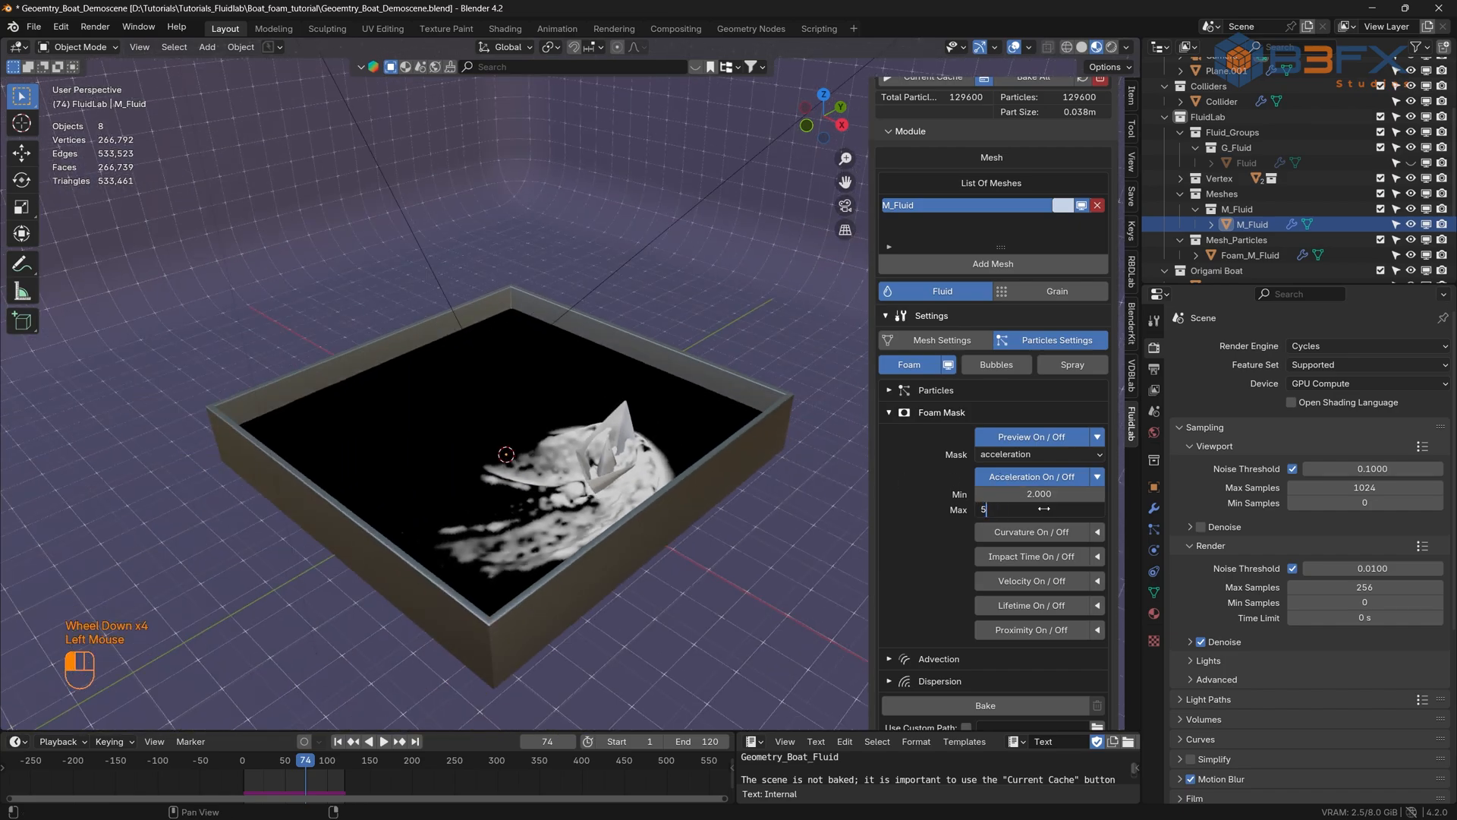
{"action": "key", "text": "Return"}
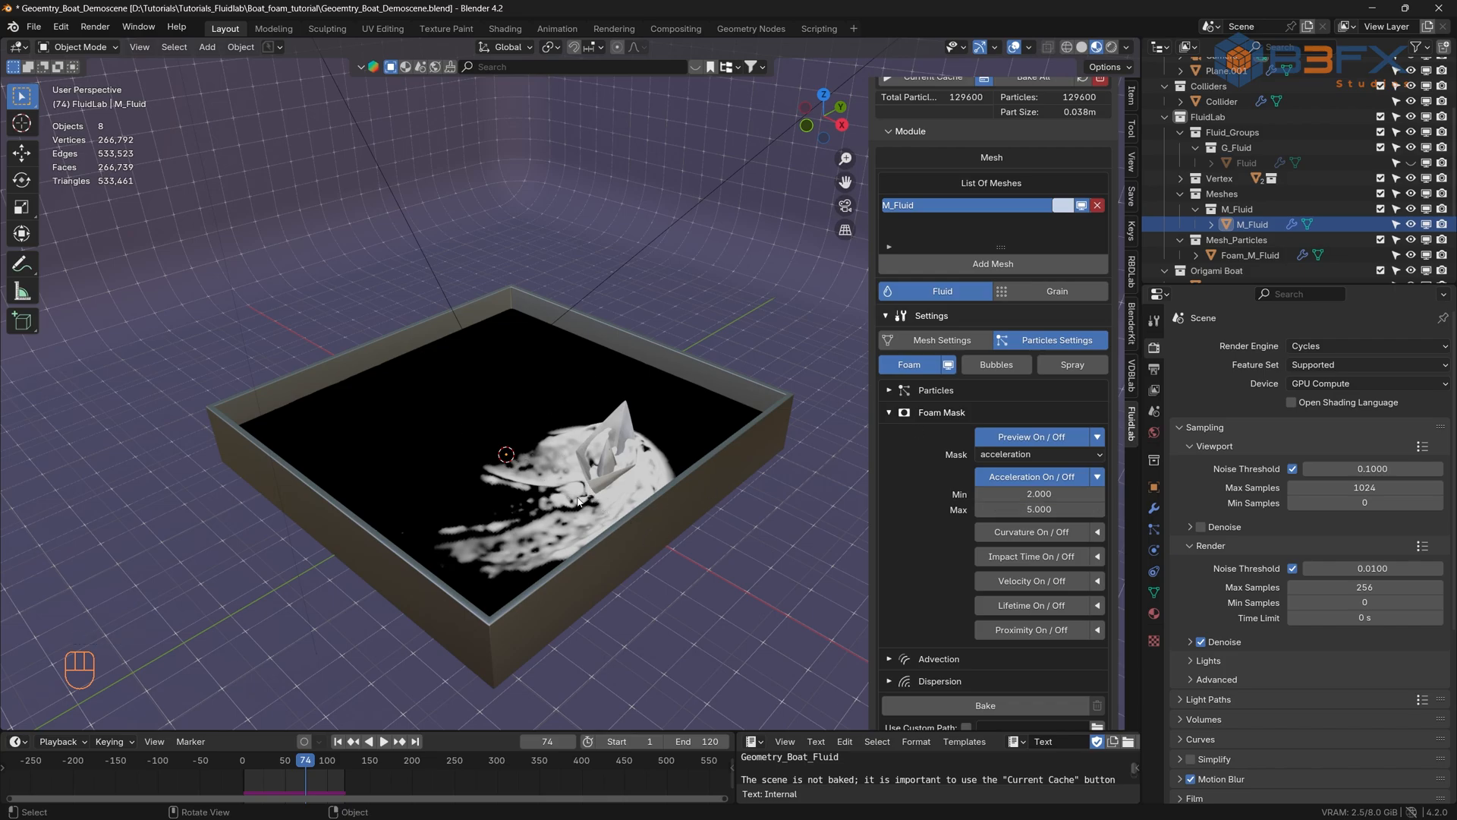
- Set the previewed foam mask to allmask and enable the Curvature mask
{"action": "left_click", "coordinate": [1044, 454]}
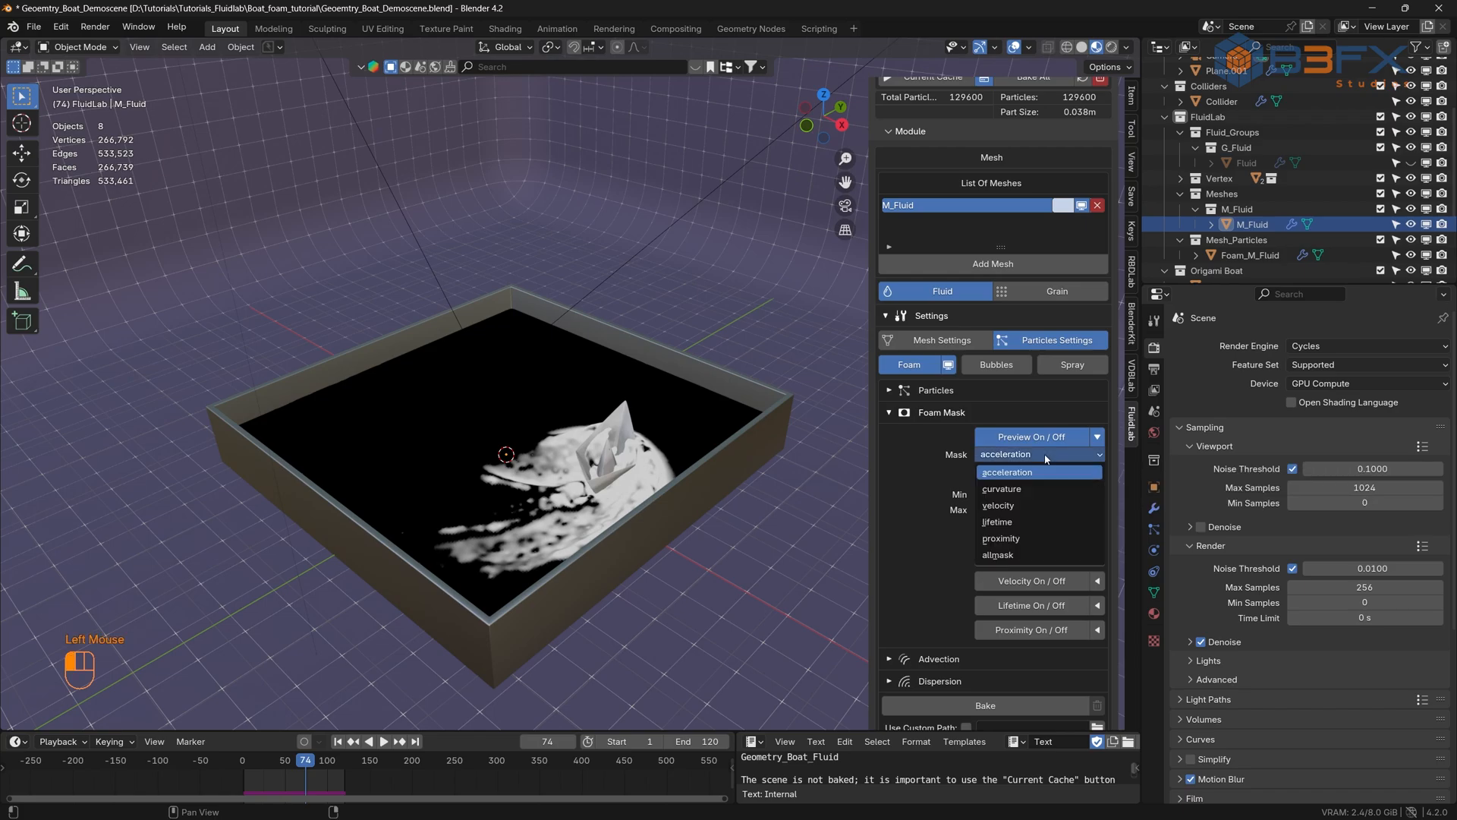
{"action": "left_click", "coordinate": [1040, 555]}
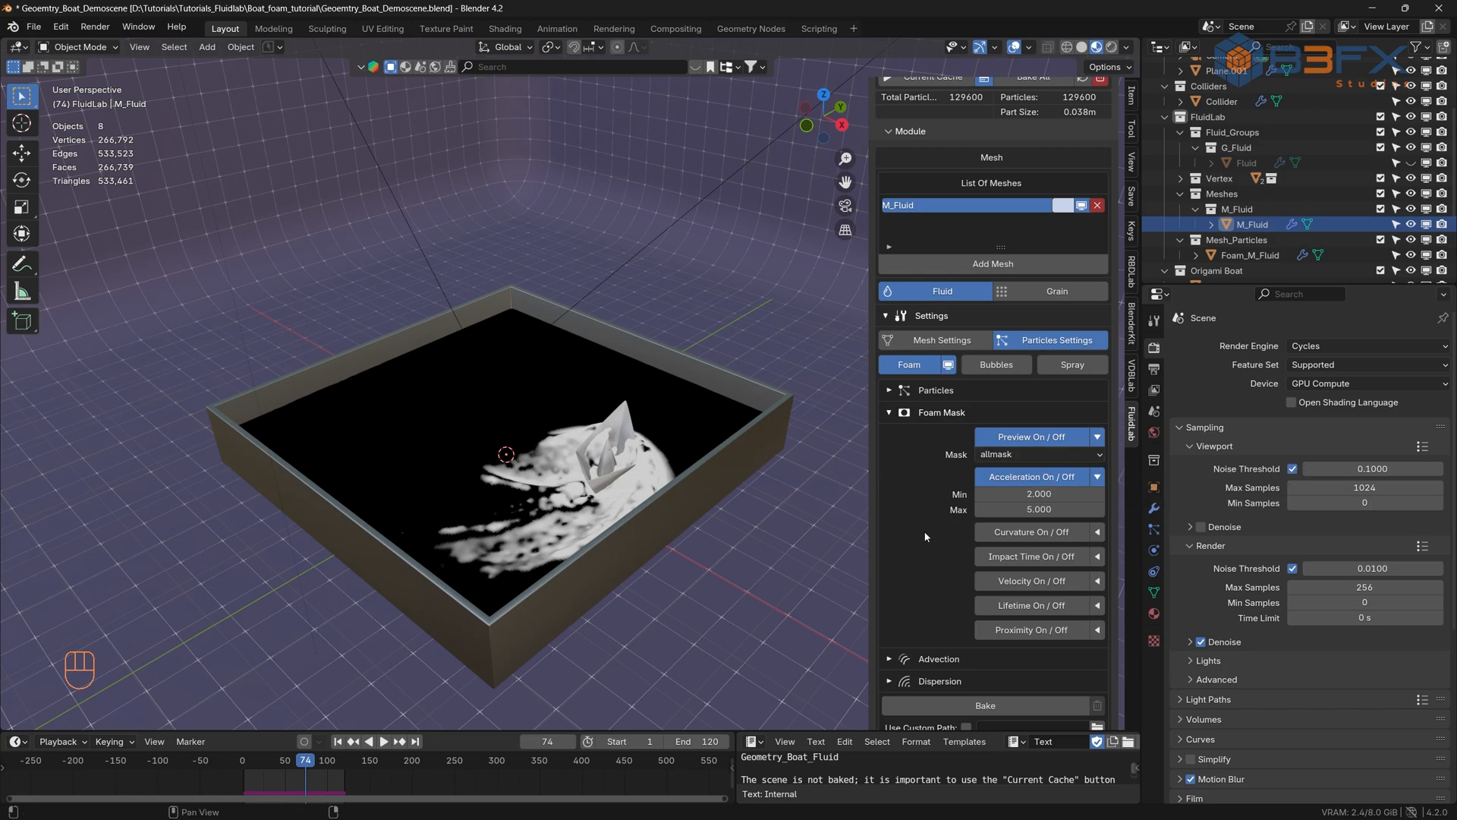
{"action": "left_click", "coordinate": [1038, 537]}
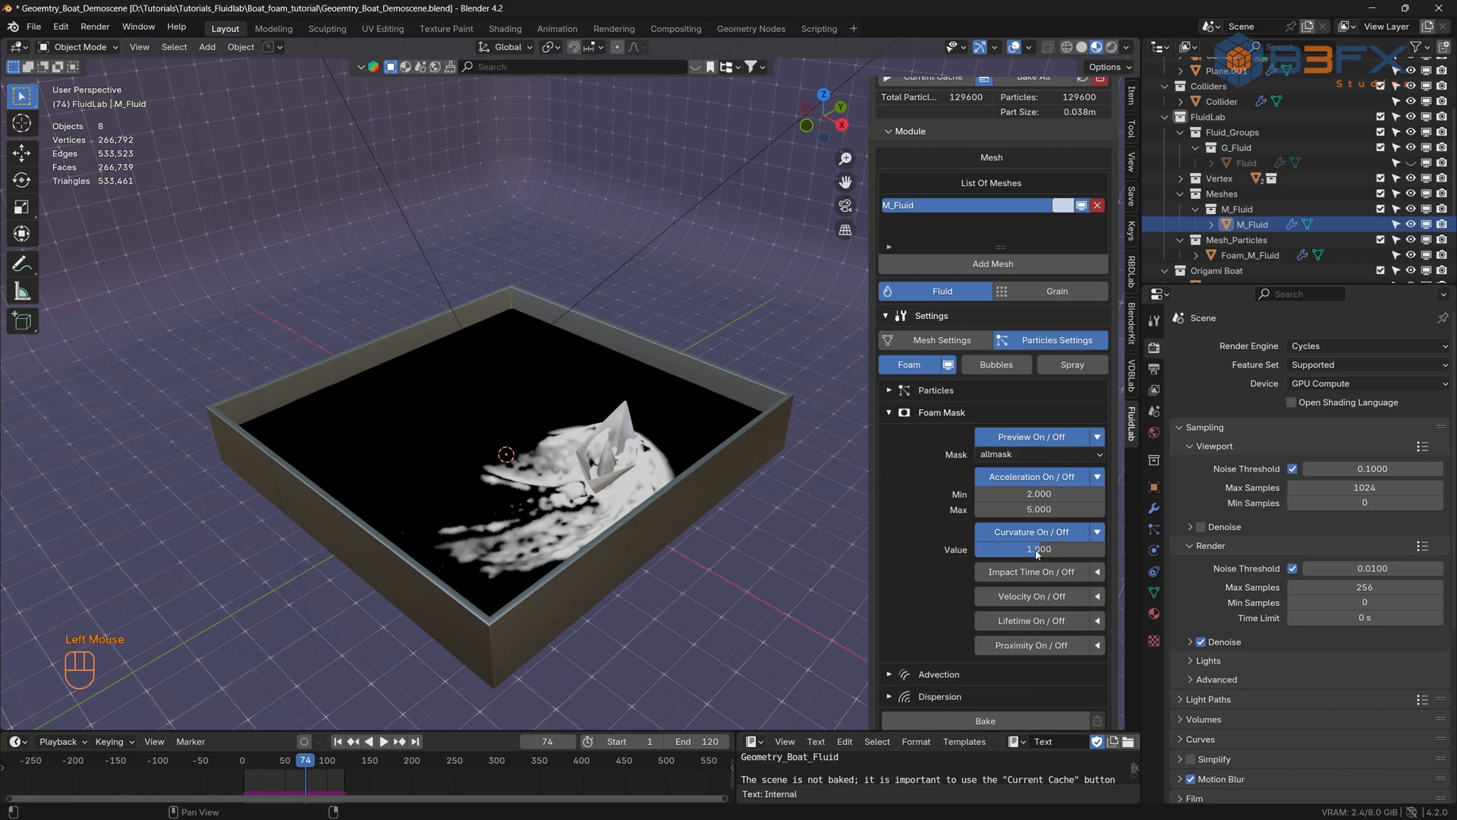
- Try a Curvature mask value of about 0.25 and set it back to 1
{"action": "scroll", "coordinate": [586, 485], "scroll_direction": "up", "scroll_amount": 3}
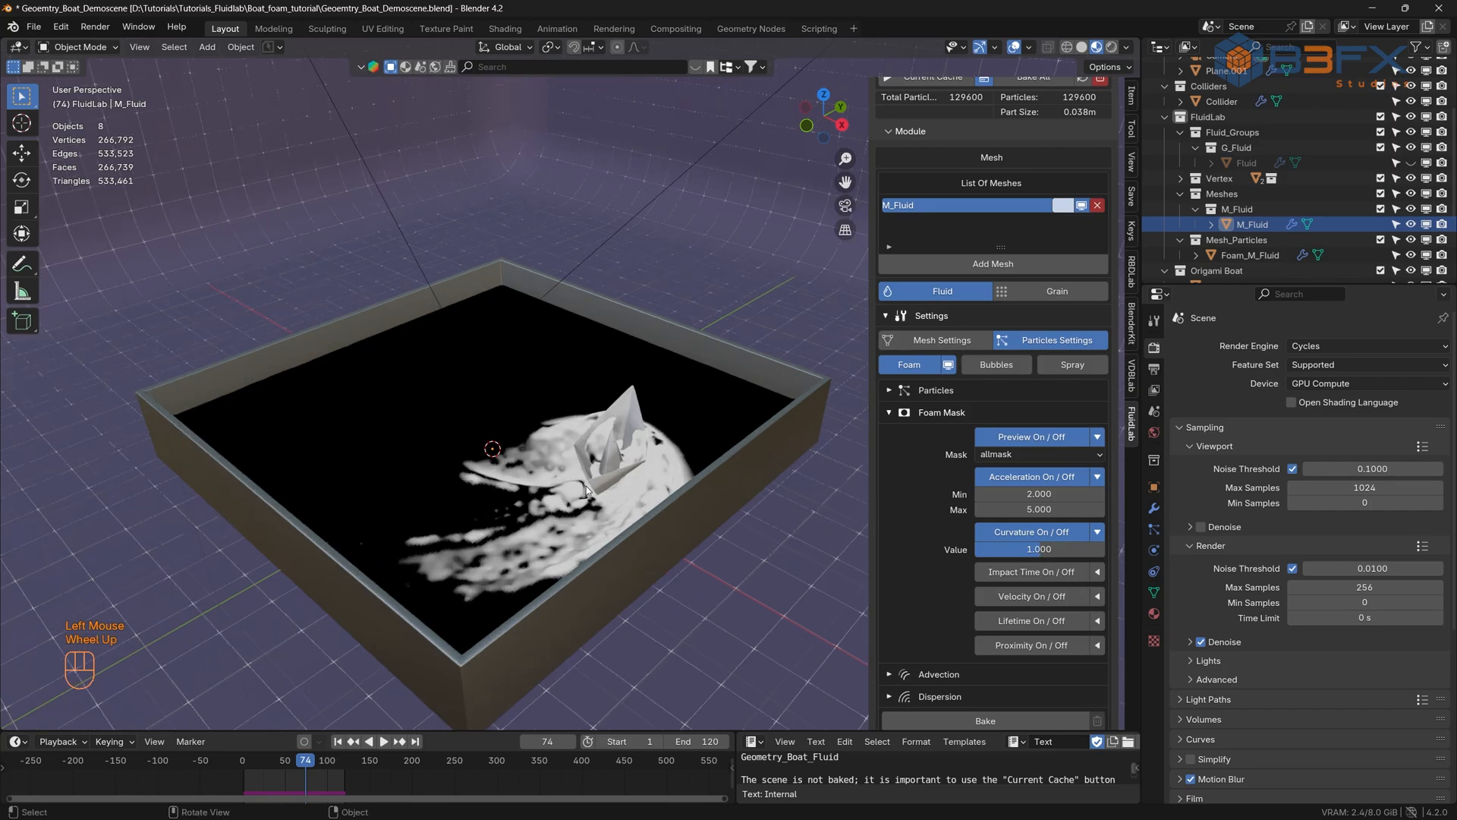
{"action": "middle_click_drag", "start_coordinate": [586, 471], "coordinate": [541, 381], "text": "shift"}
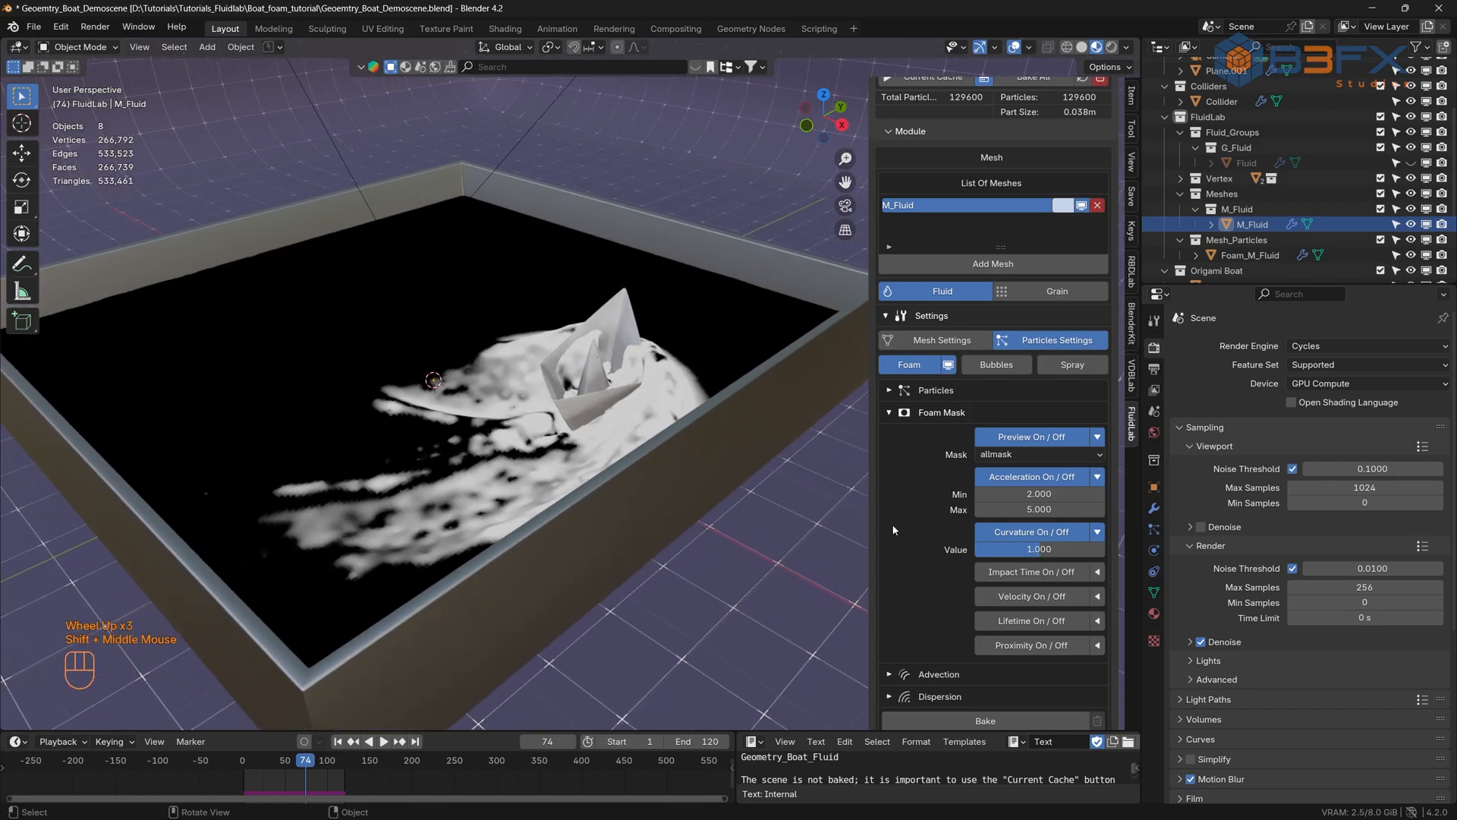
{"action": "mouse_move", "coordinate": [1035, 551]}
{"action": "left_mouse_down"}
{"action": "mouse_move", "coordinate": [983, 550]}
{"action": "mouse_move", "coordinate": [1017, 552]}
{"action": "left_mouse_up"}
{"action": "left_click", "coordinate": [1017, 552]}
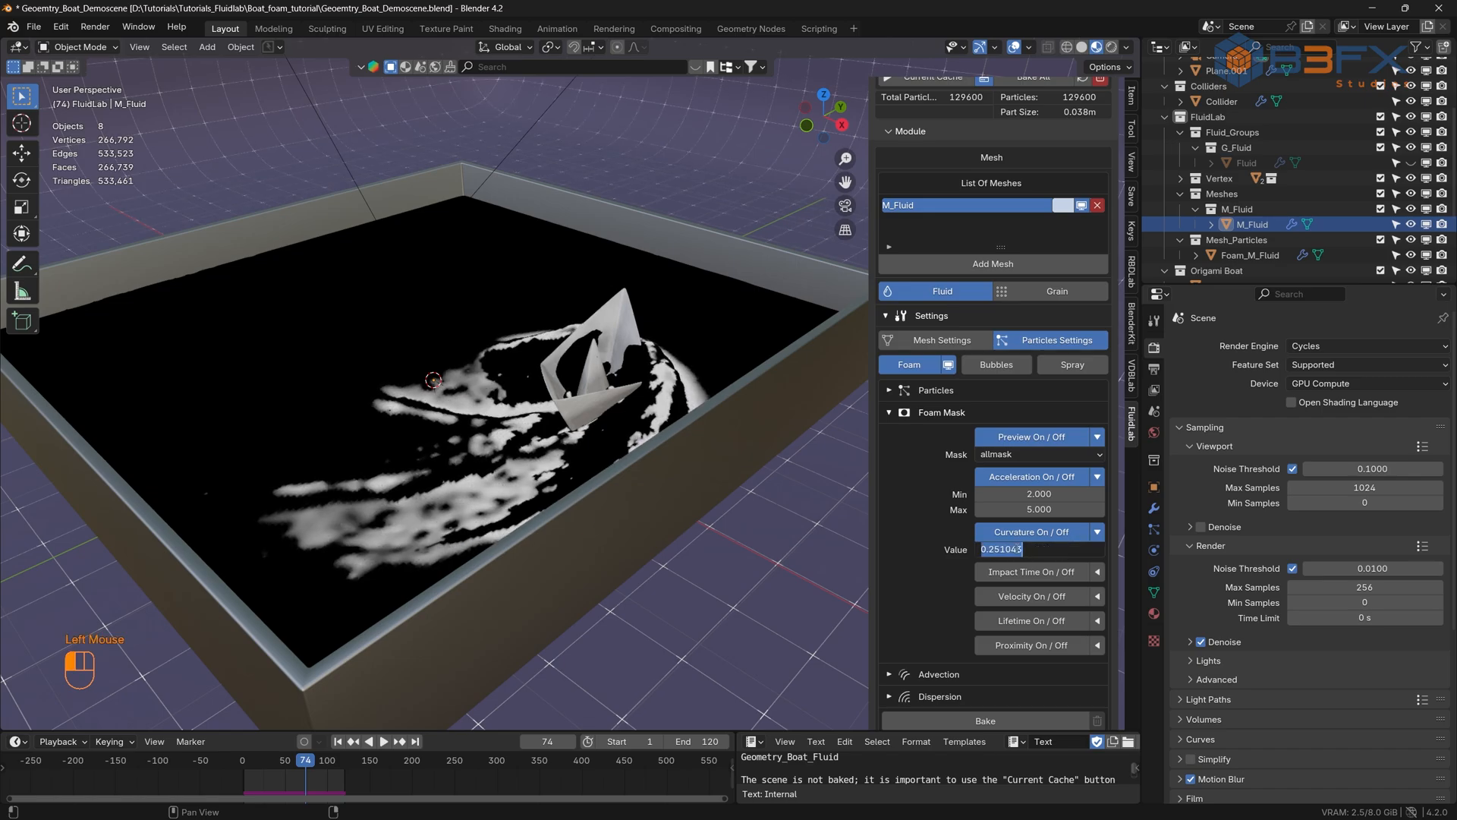
{"action": "type", "text": "1"}
{"action": "key", "text": "Return"}
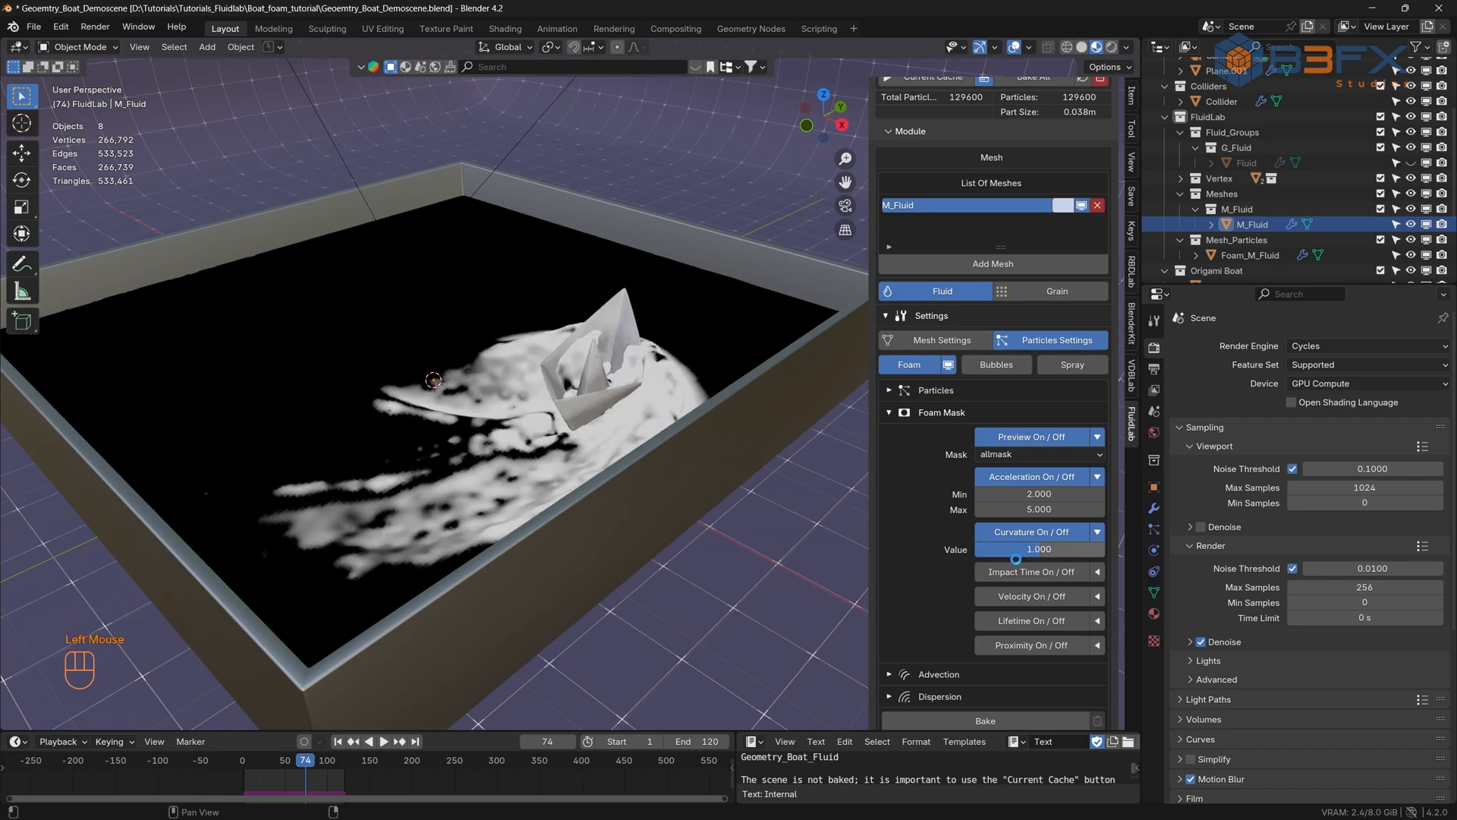
- Enable the Velocity mask and set its minimum to 0.29 and its maximum to 1.95
{"action": "left_click", "coordinate": [1044, 597]}
{"action": "scroll", "coordinate": [1044, 596], "scroll_direction": "down", "scroll_amount": 2}
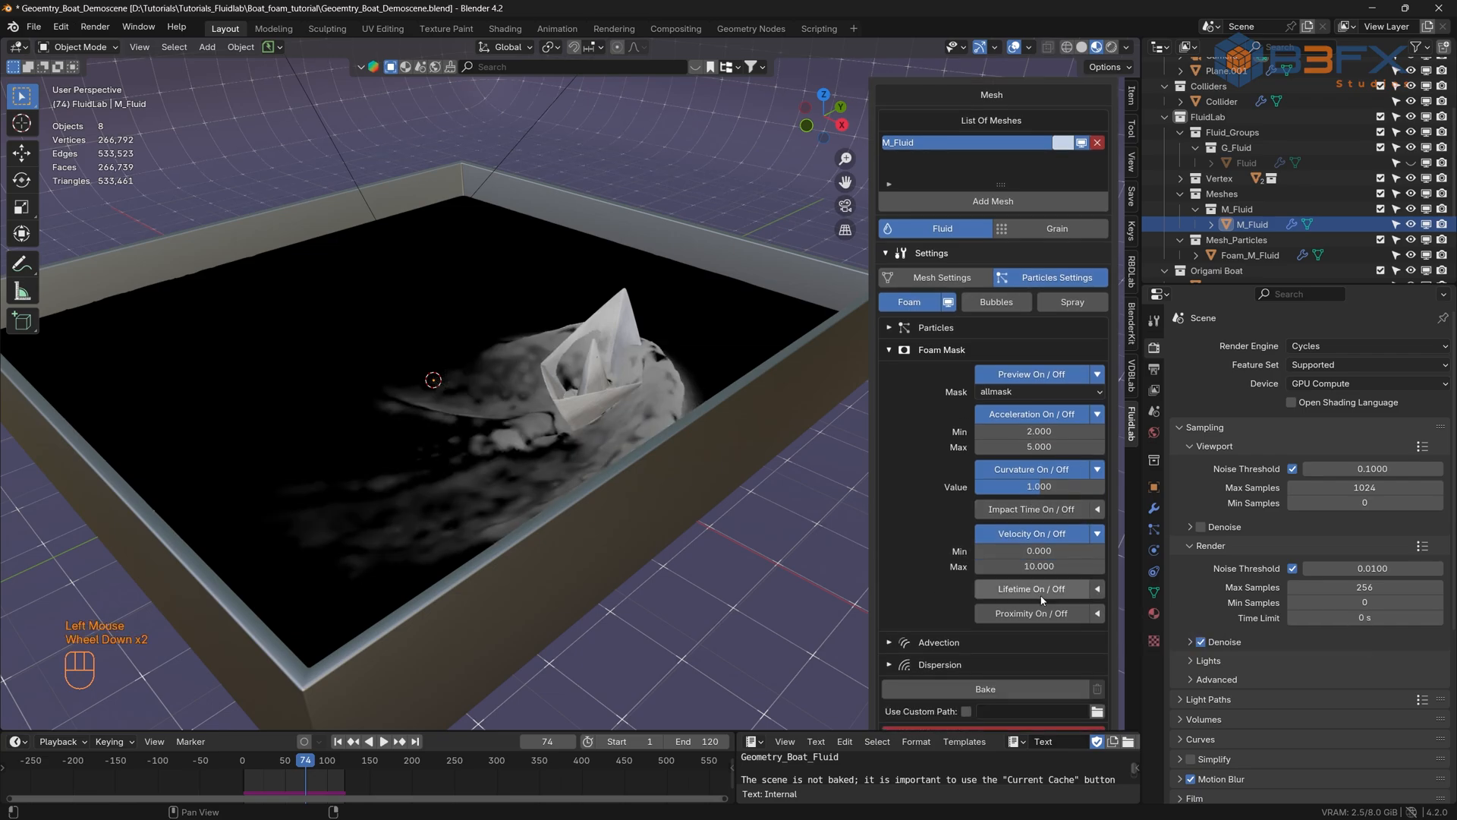
{"action": "left_click_drag", "start_coordinate": [1025, 556], "coordinate": [1051, 550]}
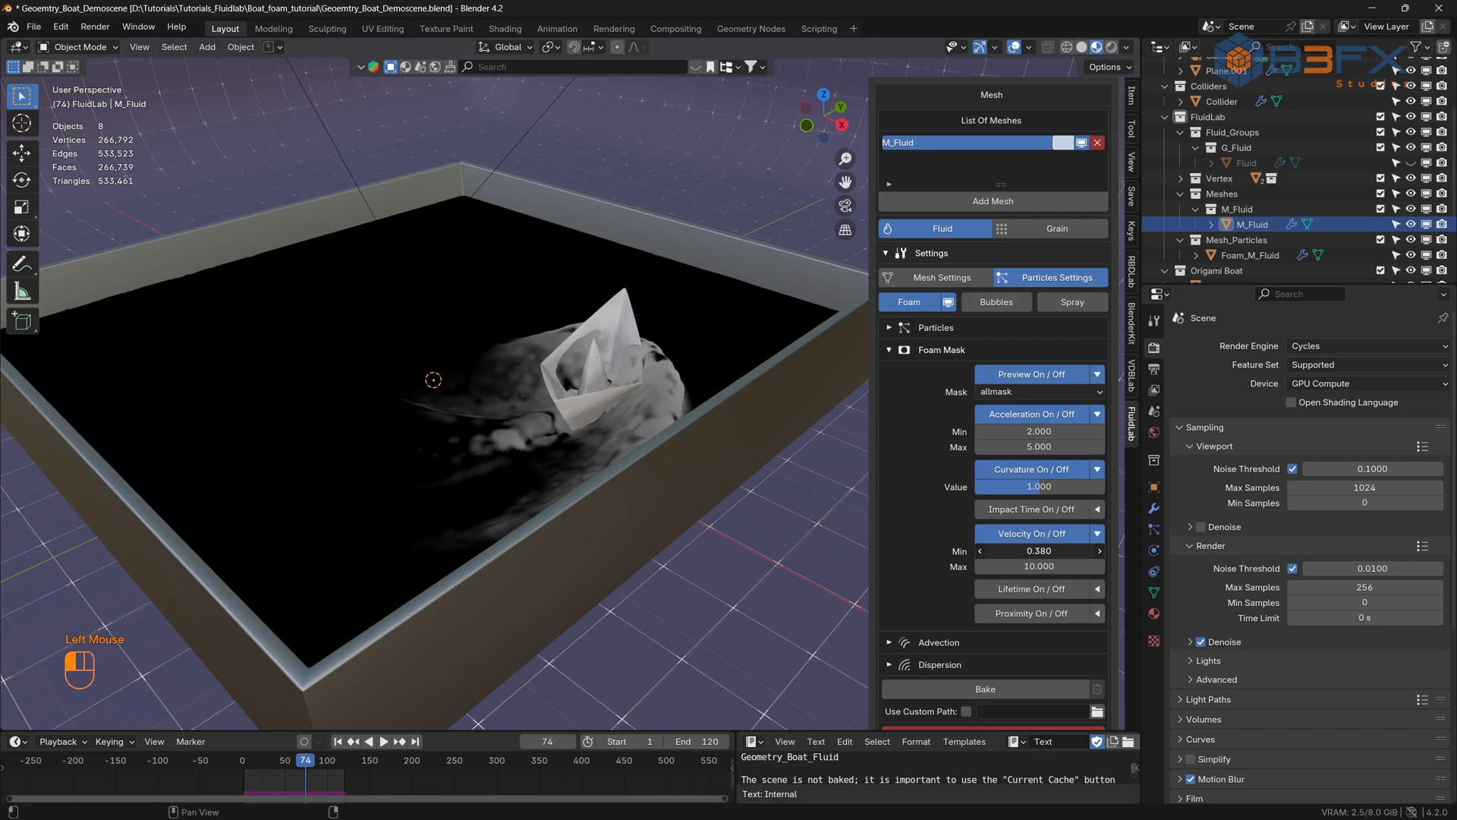
{"action": "left_click_drag", "start_coordinate": [1056, 550], "coordinate": [1060, 550]}
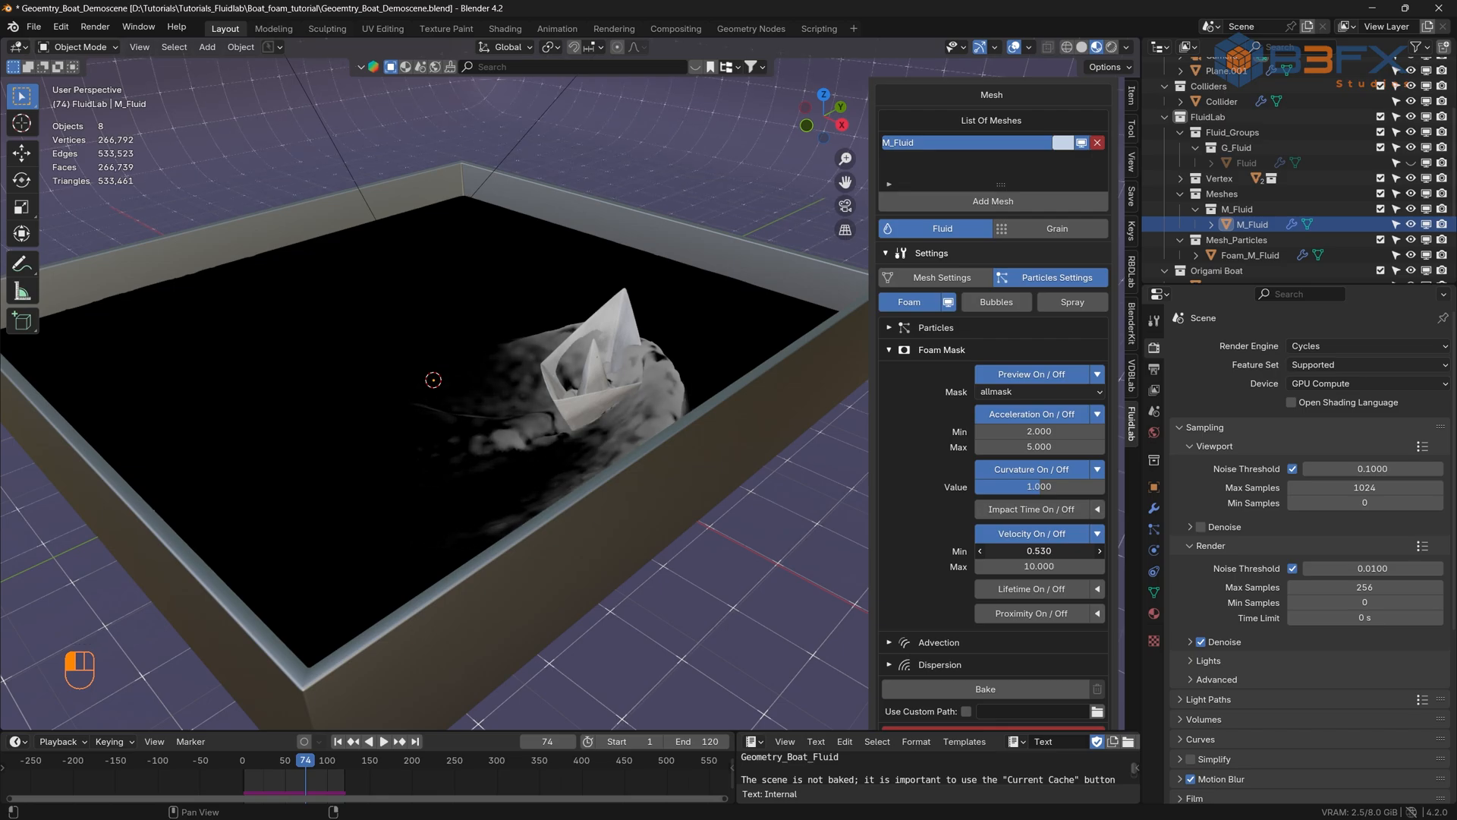
{"action": "left_click_drag", "start_coordinate": [1065, 550], "coordinate": [1034, 566]}
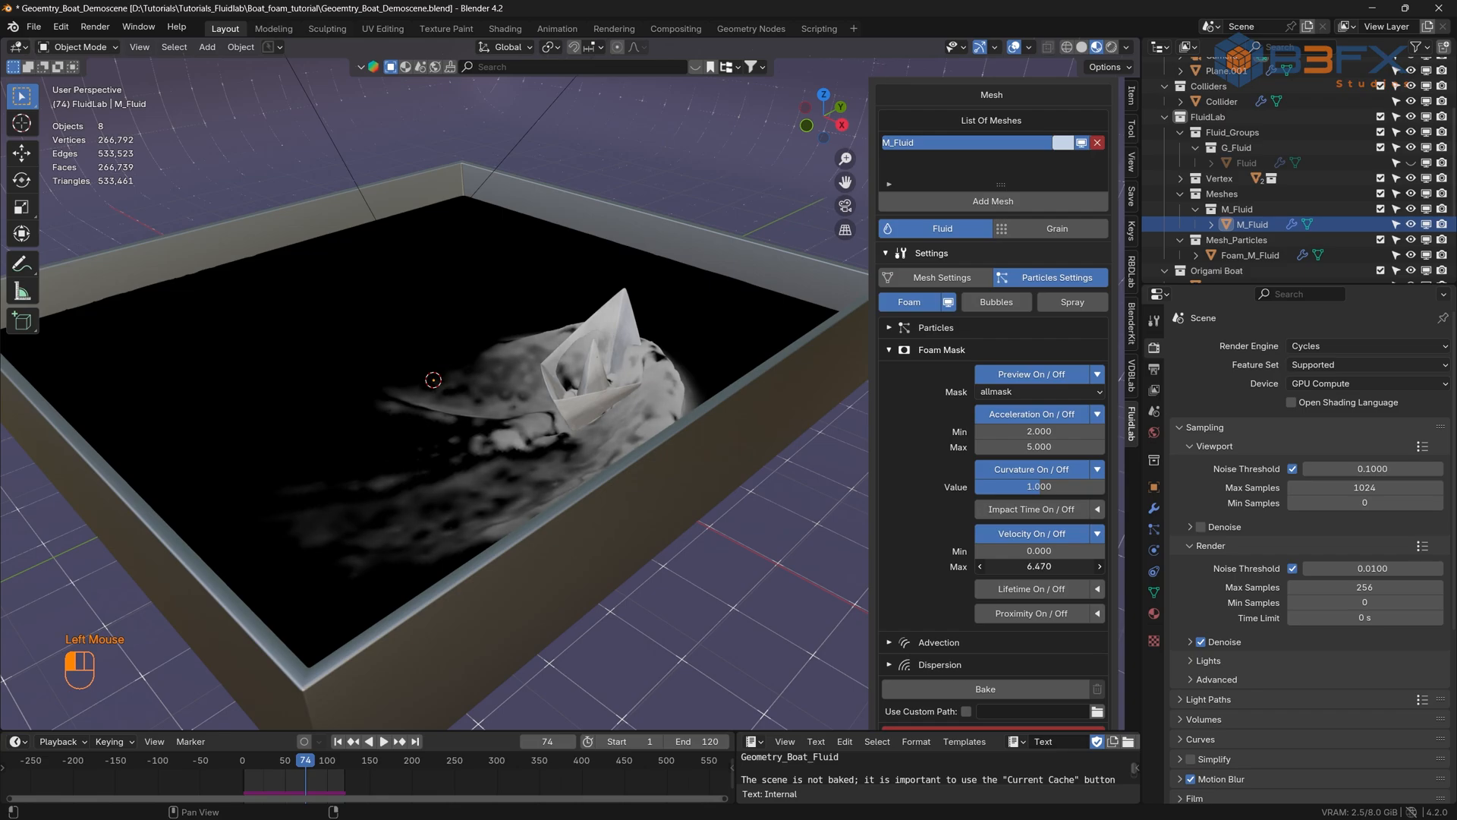
{"action": "mouse_move", "coordinate": [1033, 565]}
{"action": "left_mouse_down"}
{"action": "mouse_move", "coordinate": [1005, 566]}
{"action": "mouse_move", "coordinate": [1041, 565]}
{"action": "mouse_move", "coordinate": [1024, 551]}
{"action": "mouse_move", "coordinate": [1039, 551]}
{"action": "mouse_move", "coordinate": [1040, 566]}
{"action": "left_mouse_up"}
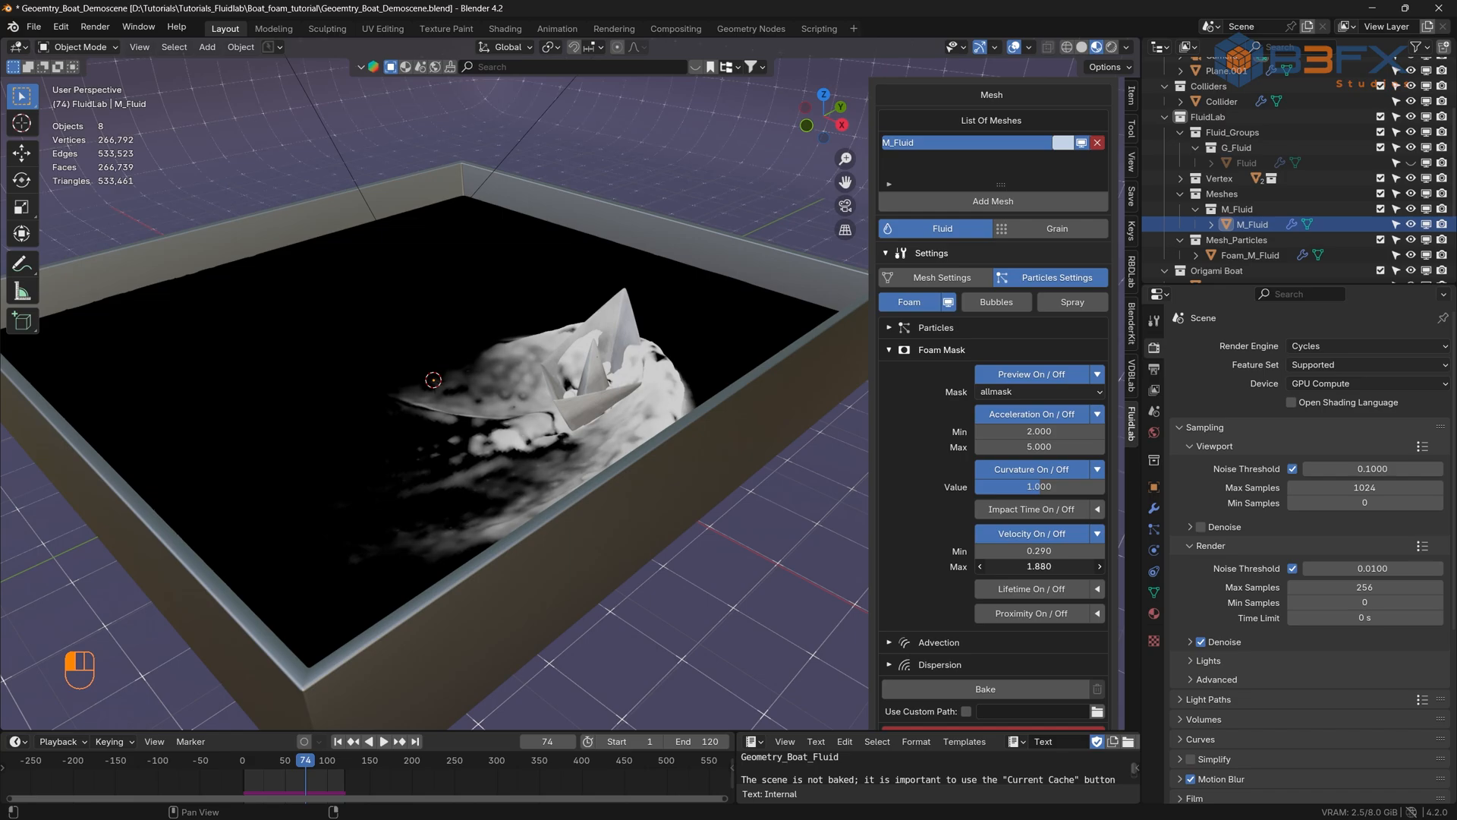
{"action": "left_click_drag", "start_coordinate": [1030, 566], "coordinate": [1033, 566]}
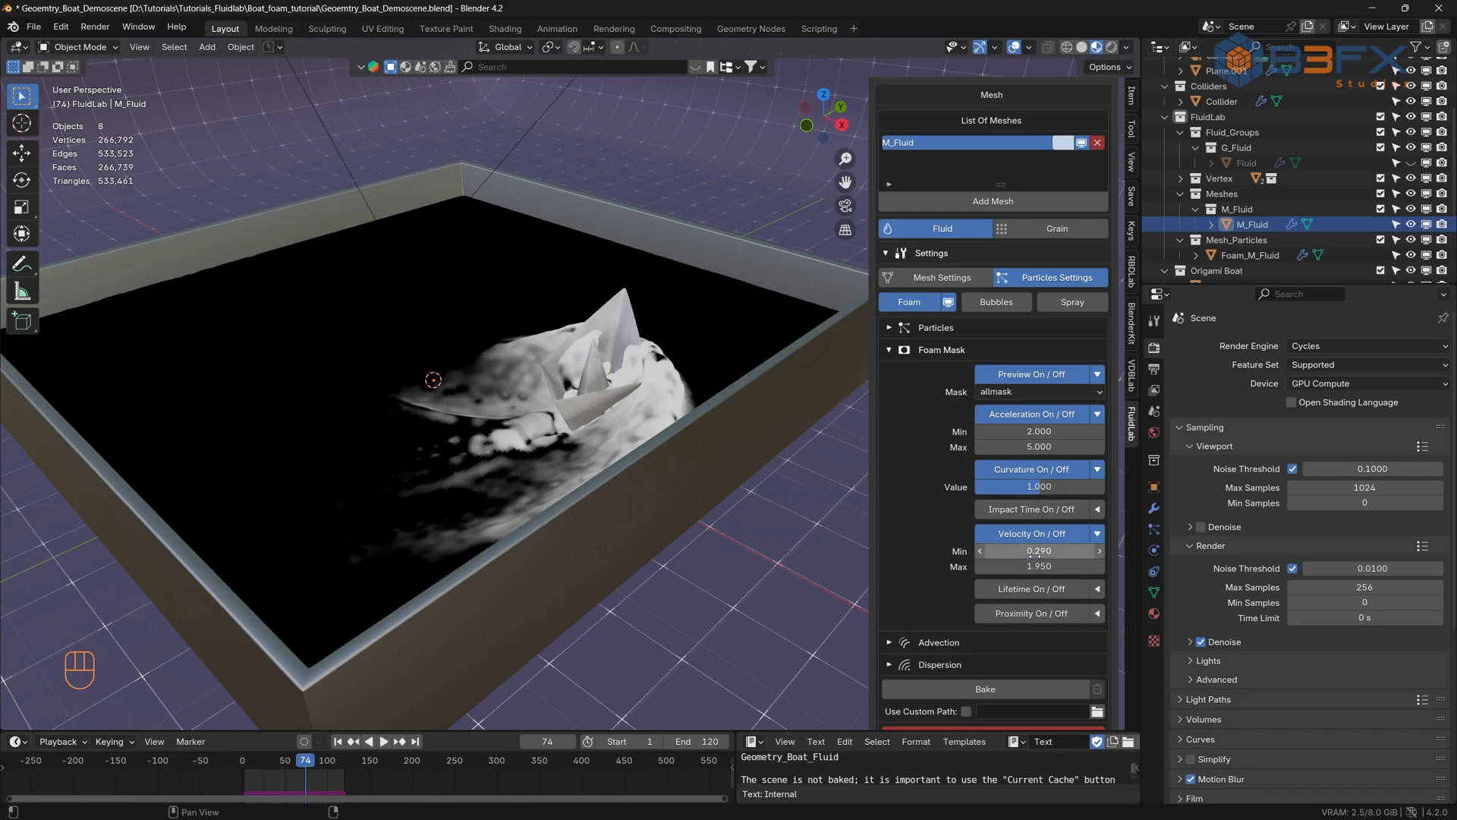
- Turn on the Lifetime mask to check its Start Frame option and turn it off again
{"action": "scroll", "coordinate": [1036, 553], "scroll_direction": "down", "scroll_amount": 3}
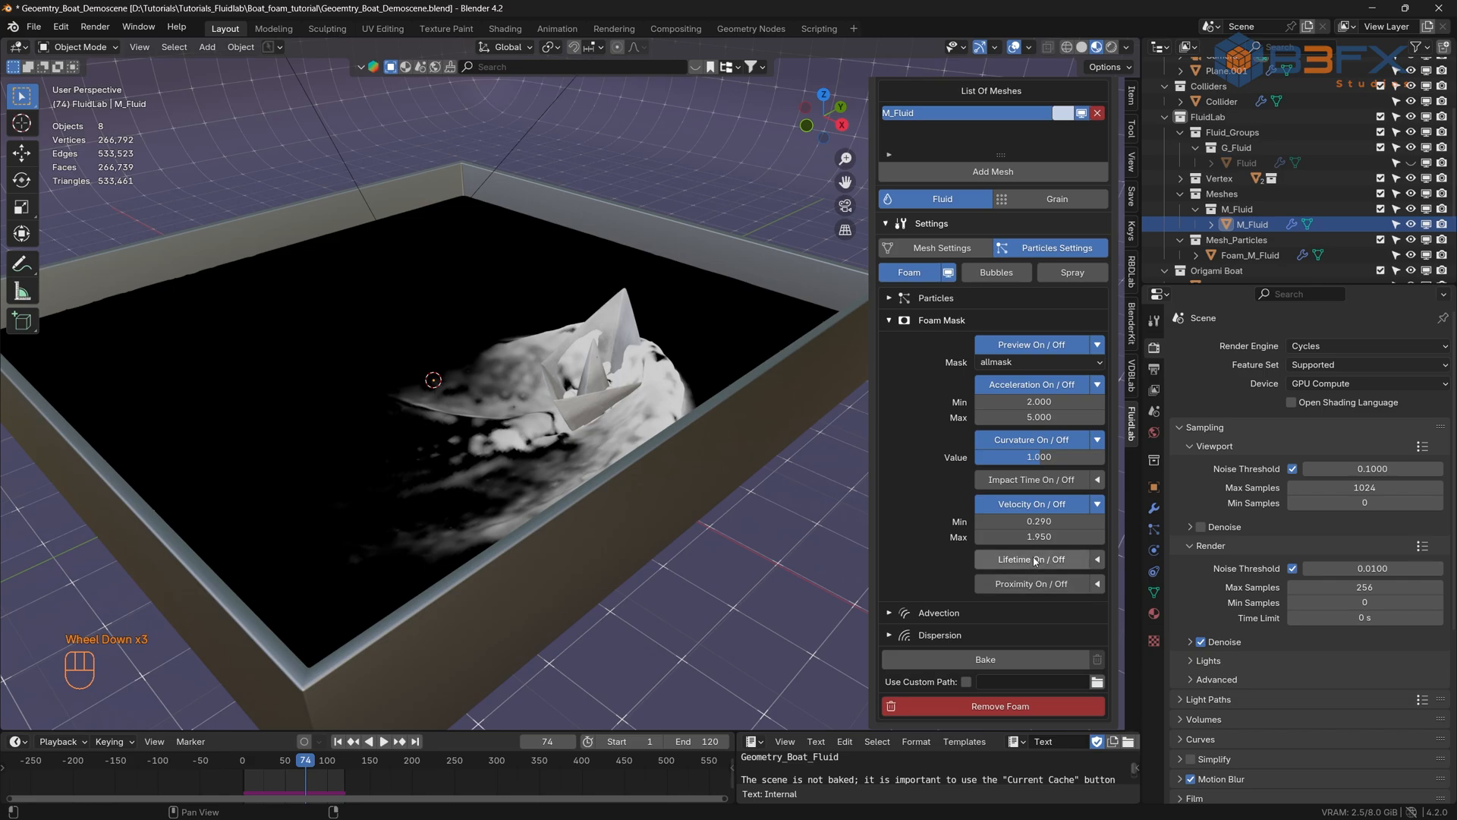
{"action": "left_click", "coordinate": [1035, 560]}
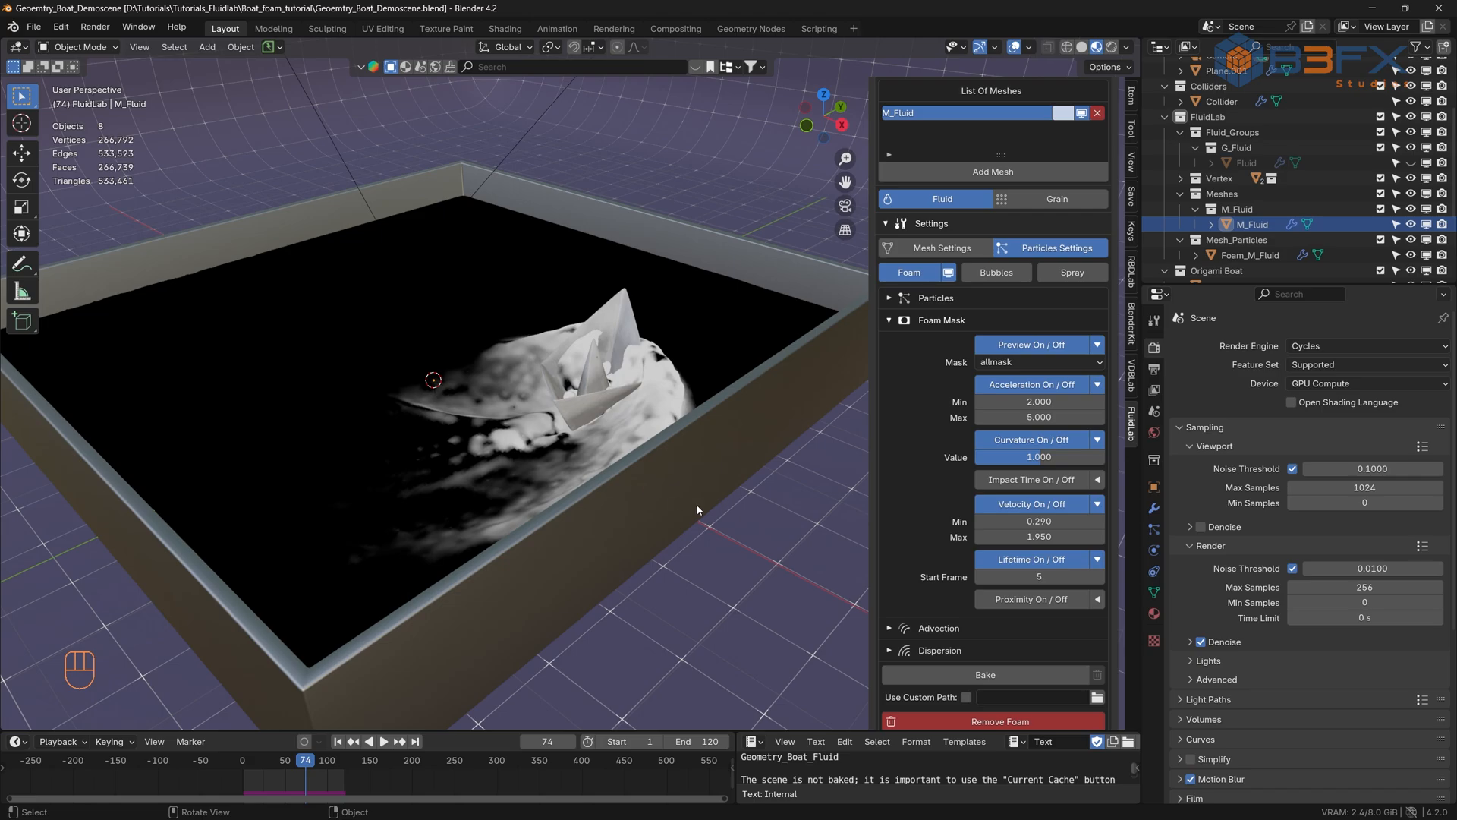
{"action": "left_click", "coordinate": [1040, 562]}
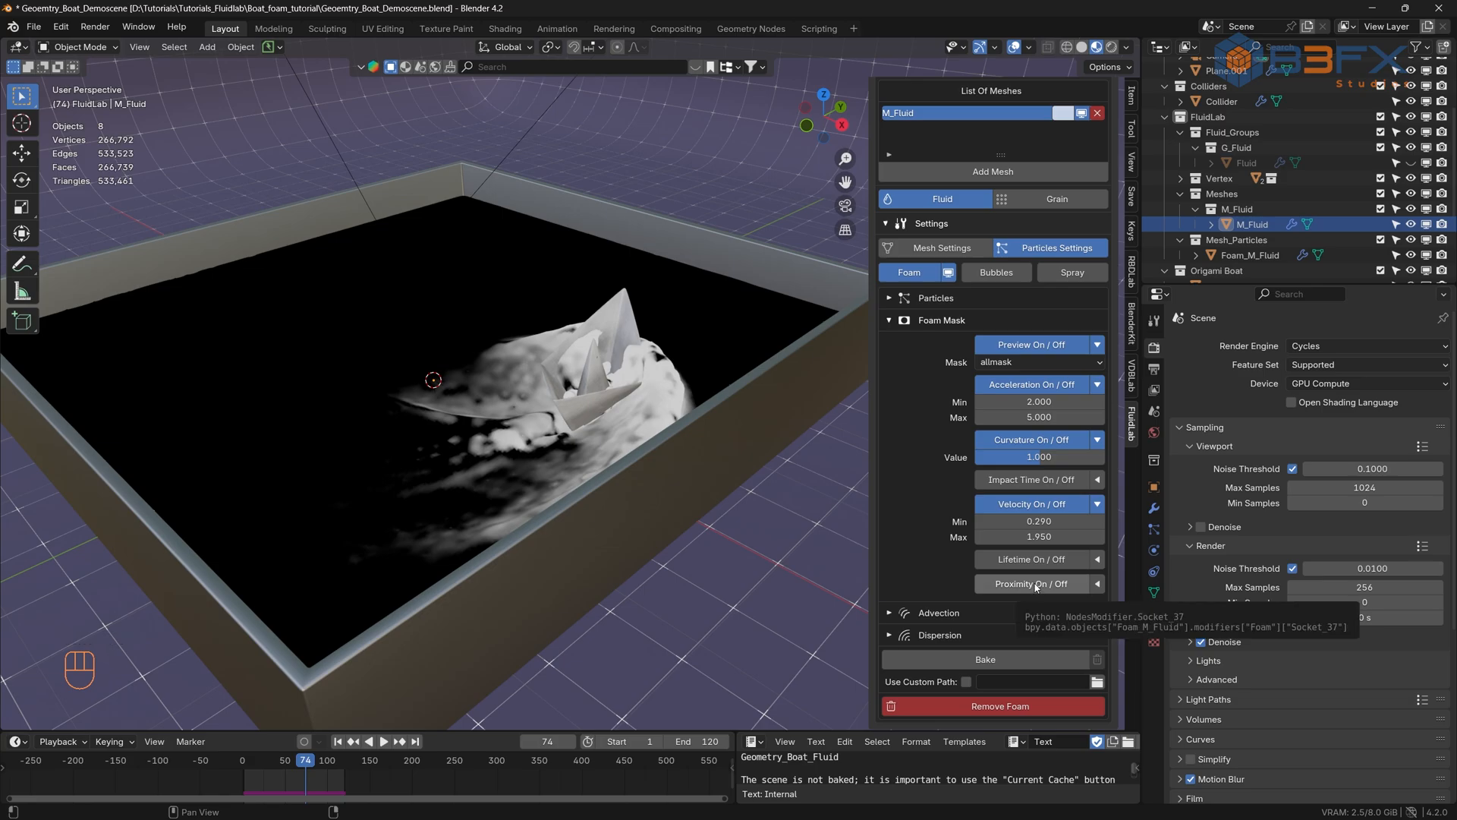
- Enable the Proximity mask and choose the Origami Boat collection as its objects
{"action": "left_click", "coordinate": [1036, 584]}
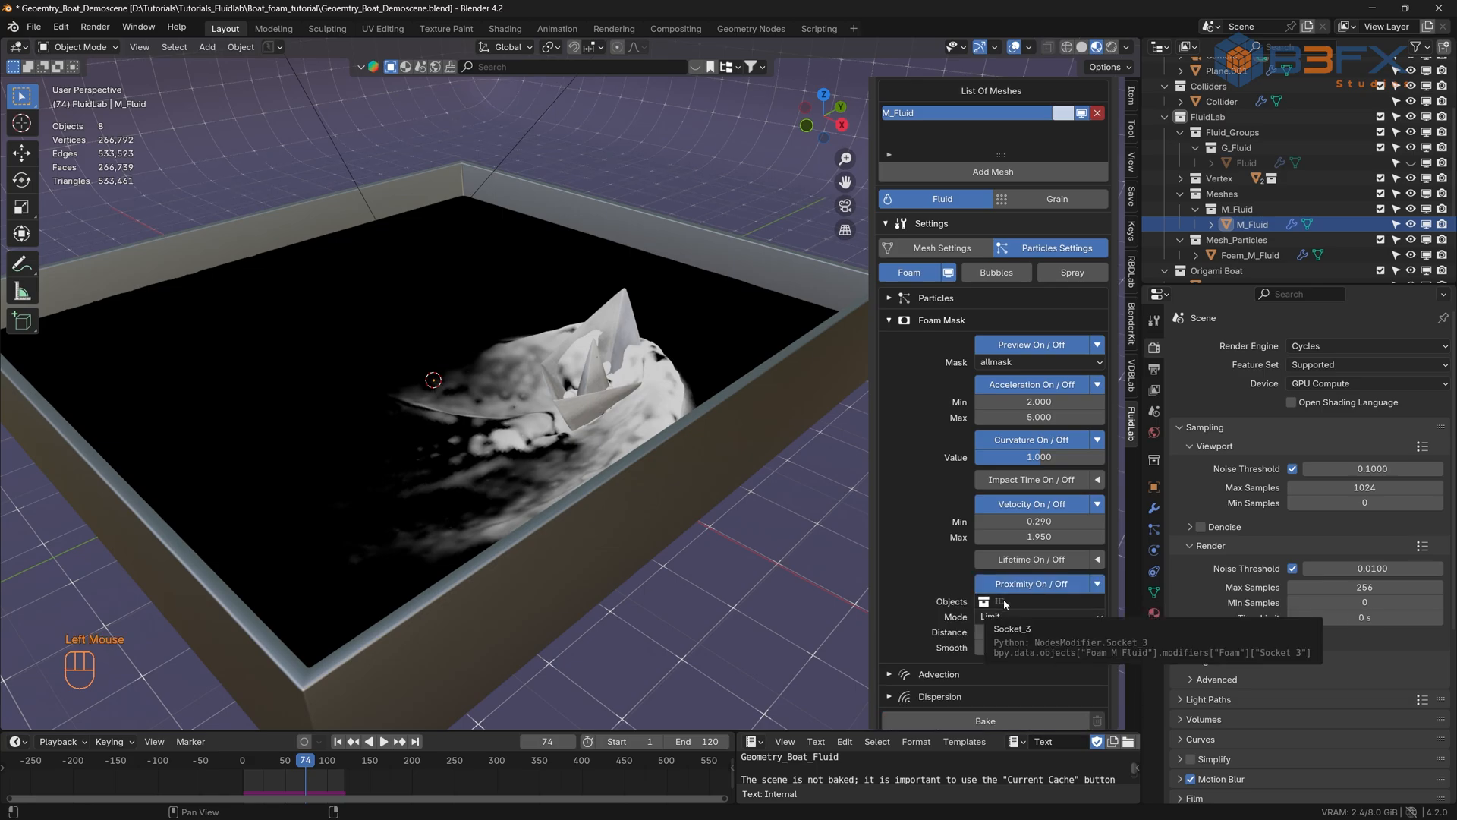
{"action": "left_click", "coordinate": [1004, 601]}
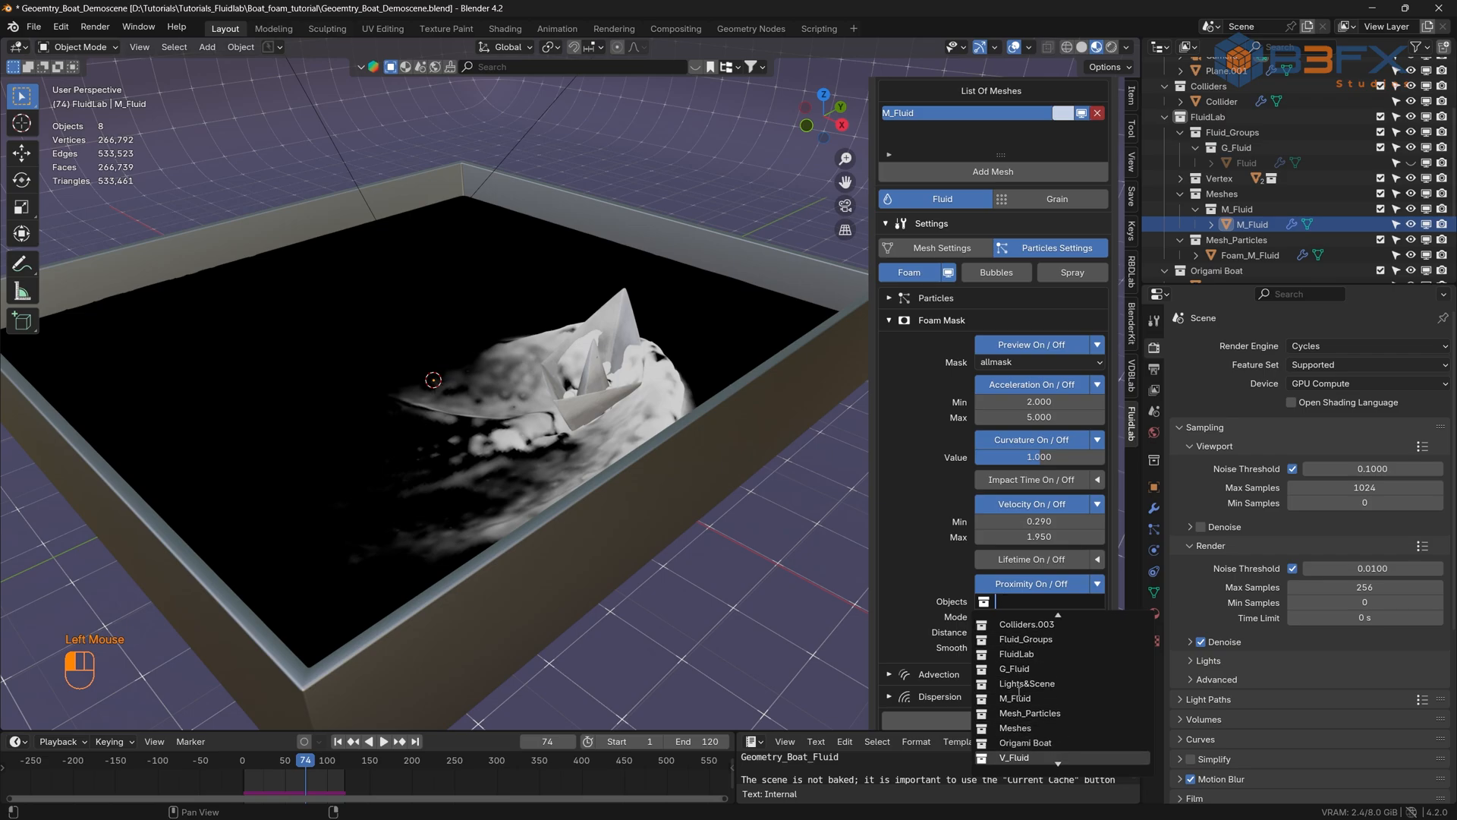
{"action": "left_click", "coordinate": [1043, 742]}
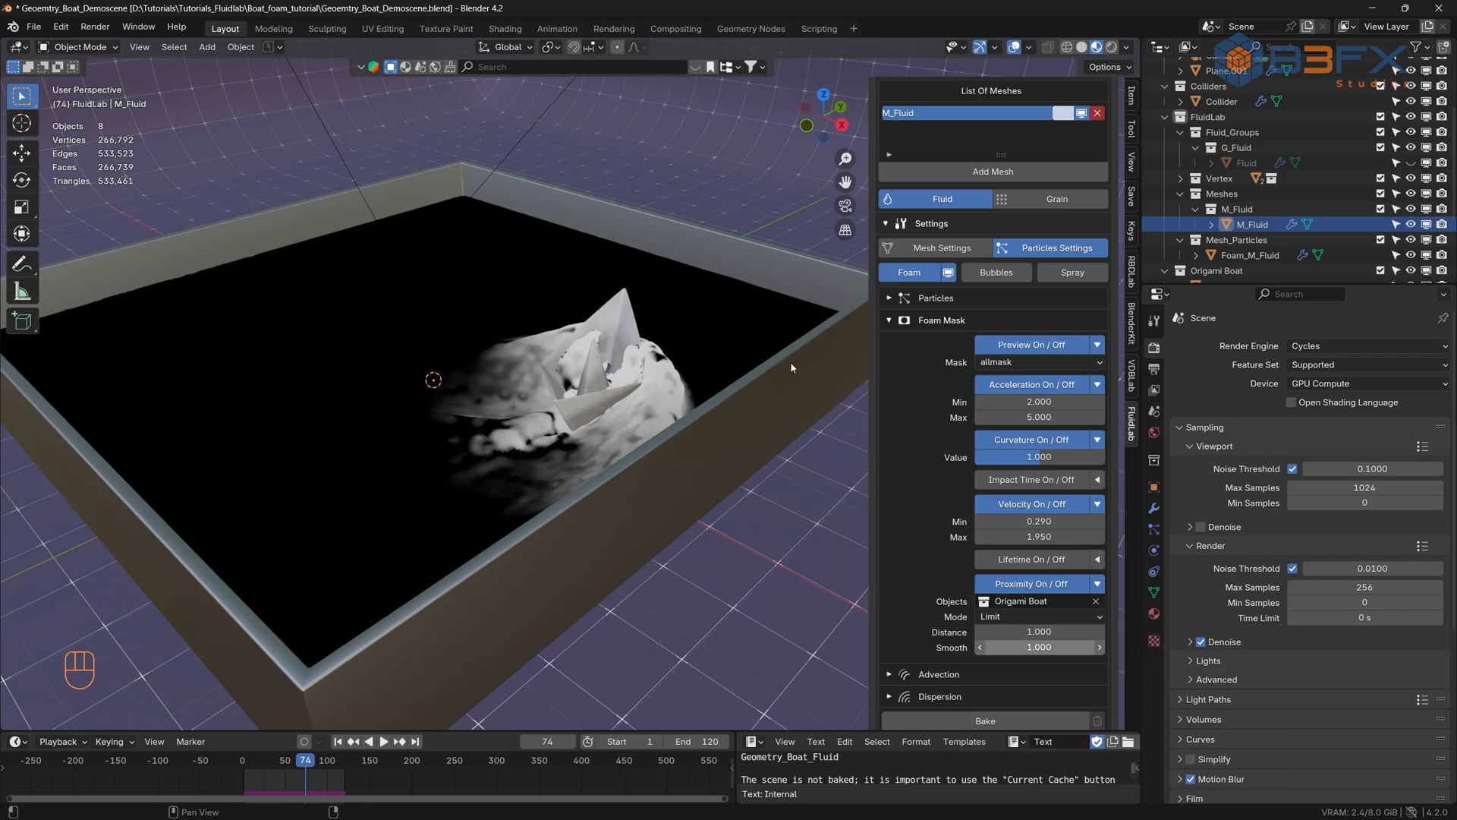
- Try a different Proximity distance to see its effect and set it back to 1
{"action": "left_click_drag", "start_coordinate": [1039, 632], "coordinate": [1091, 631]}
{"action": "left_click", "coordinate": [1042, 631]}
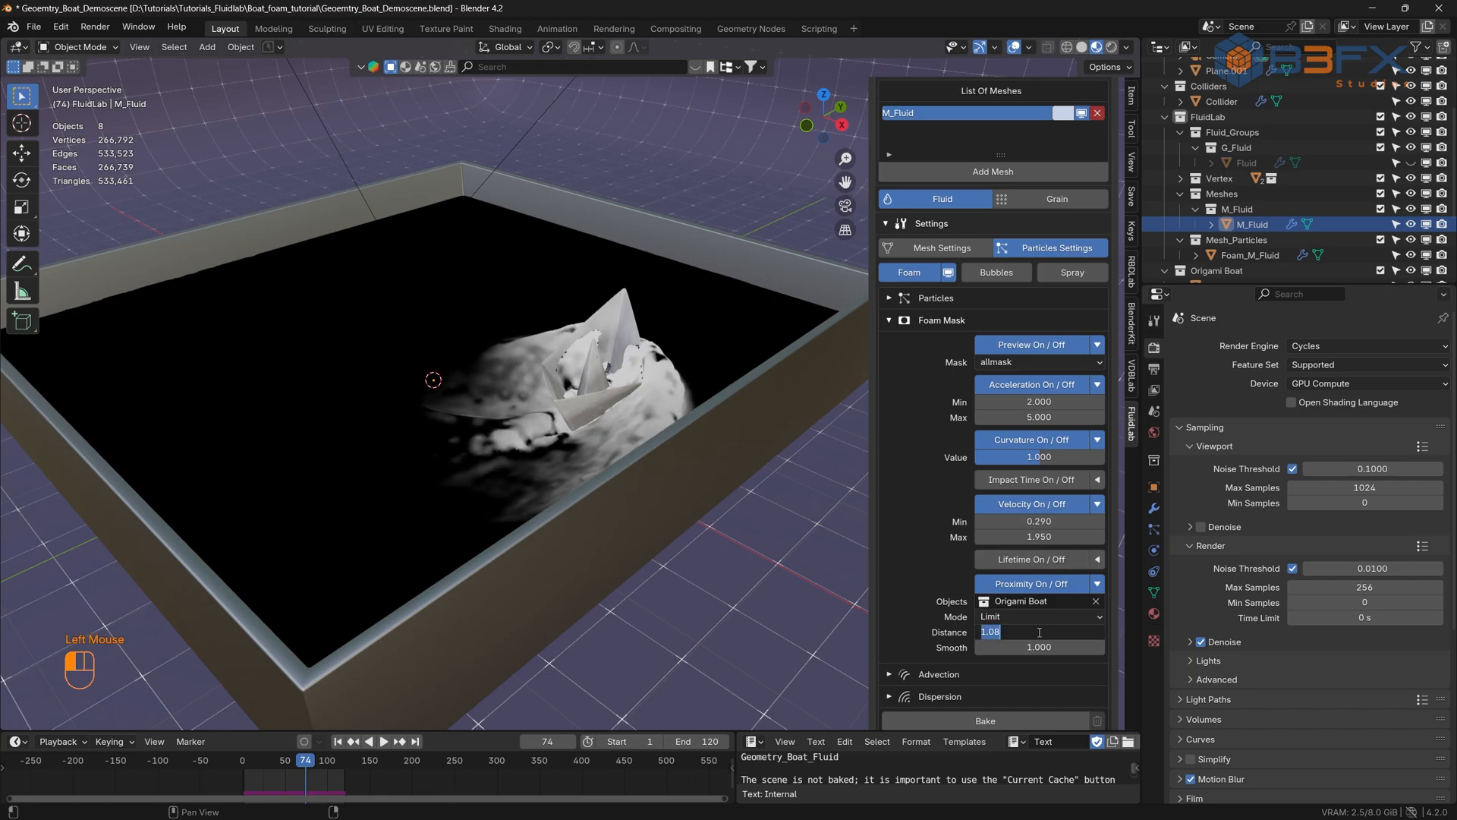
{"action": "type", "text": "1"}
{"action": "key", "text": "Return"}
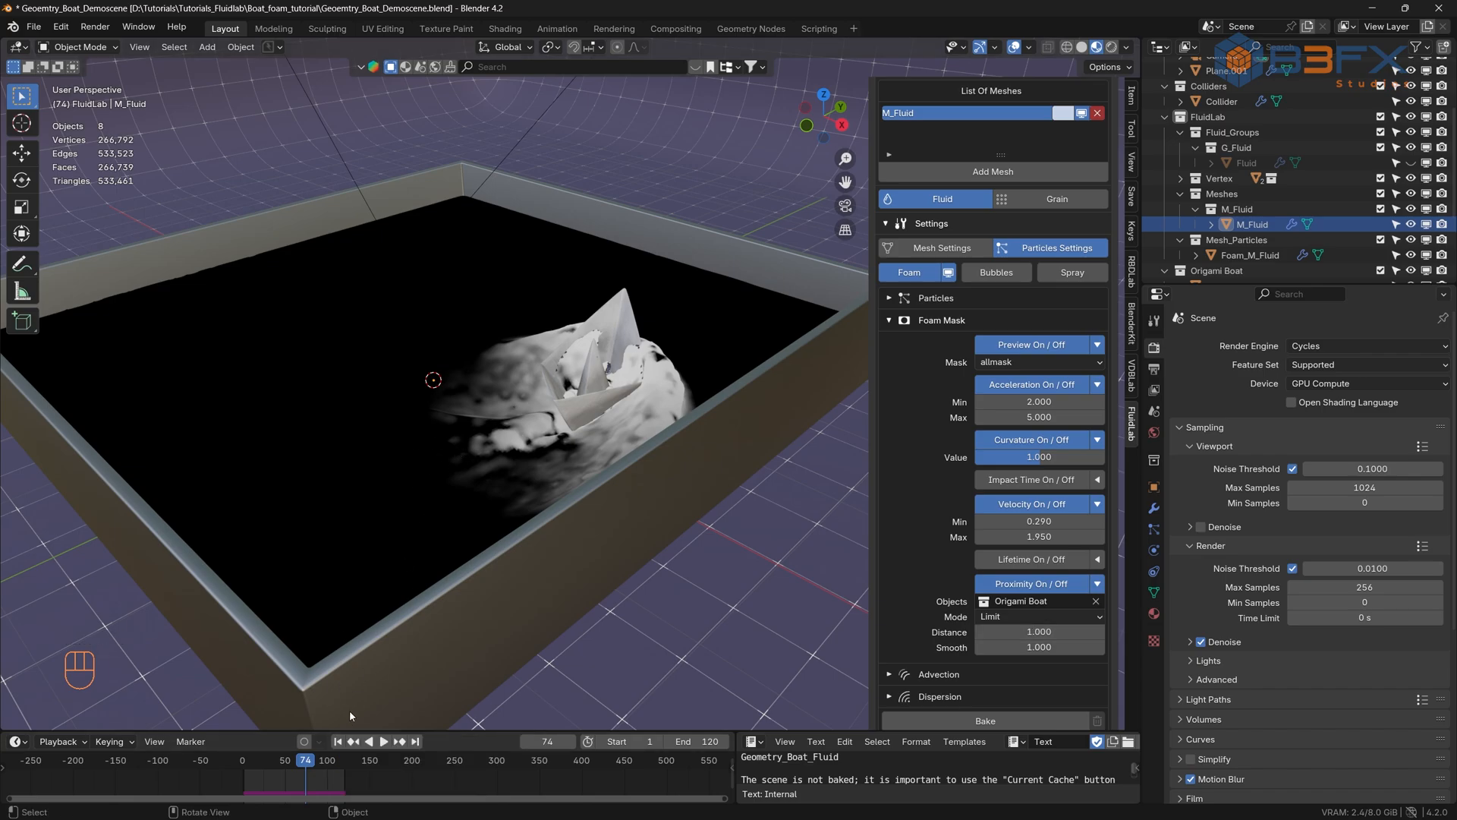
- Play the animation from the first frame to review the combined foam mask, and return to frame 1
{"action": "left_click", "coordinate": [339, 741]}
{"action": "key", "text": "space"}
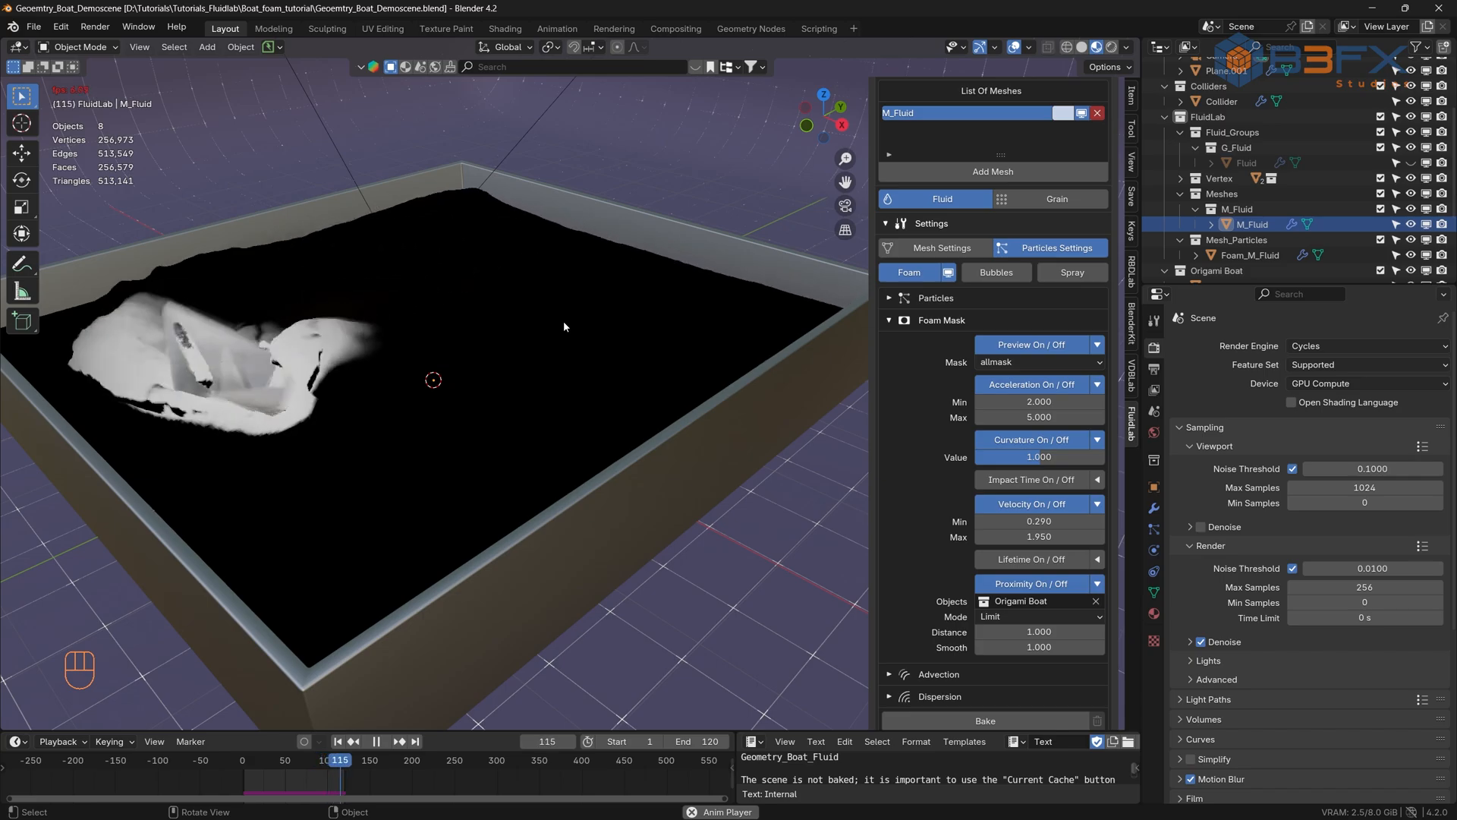
{"action": "key", "text": "space"}
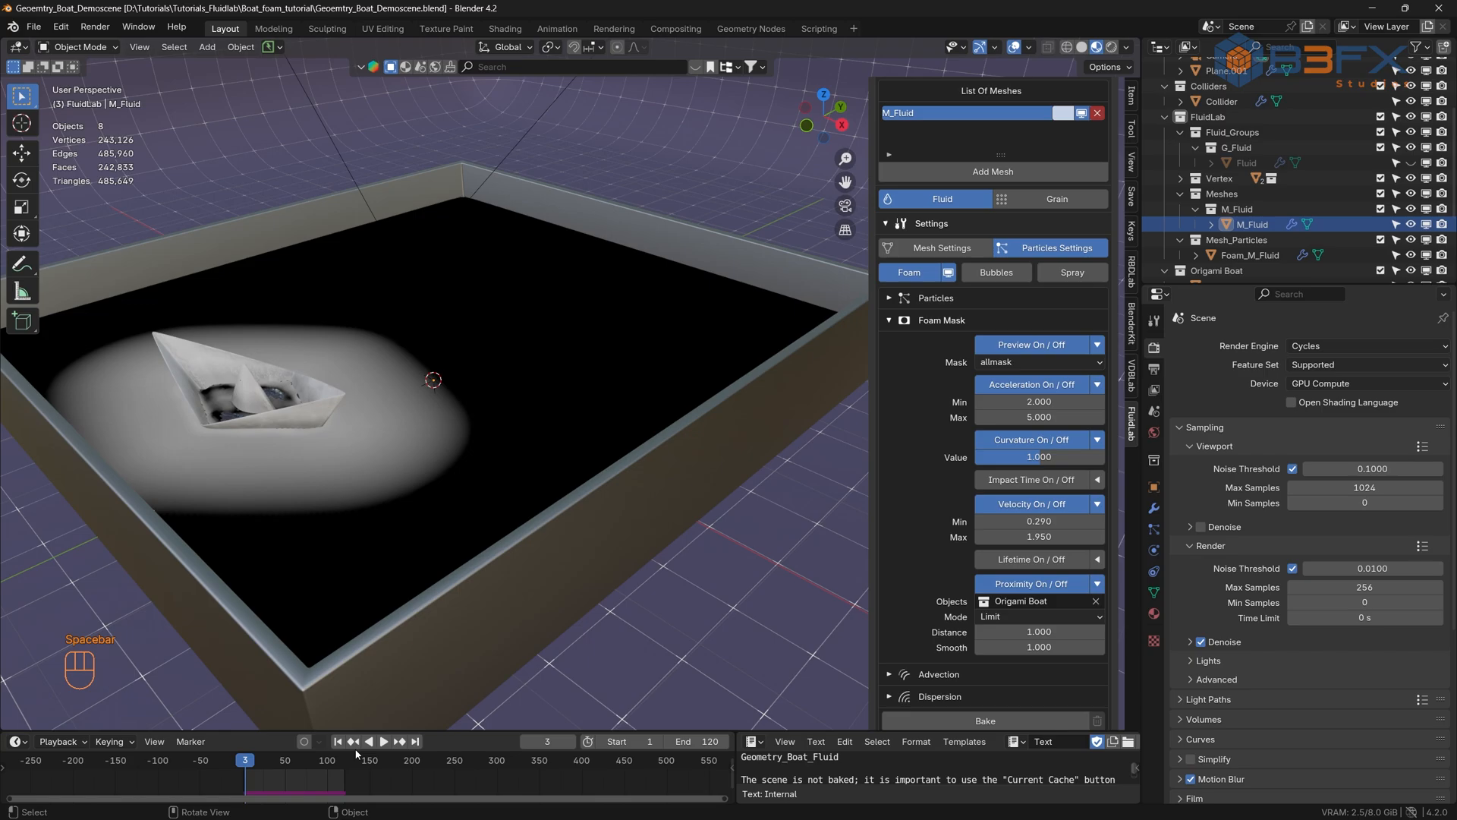
{"action": "left_click", "coordinate": [343, 743]}
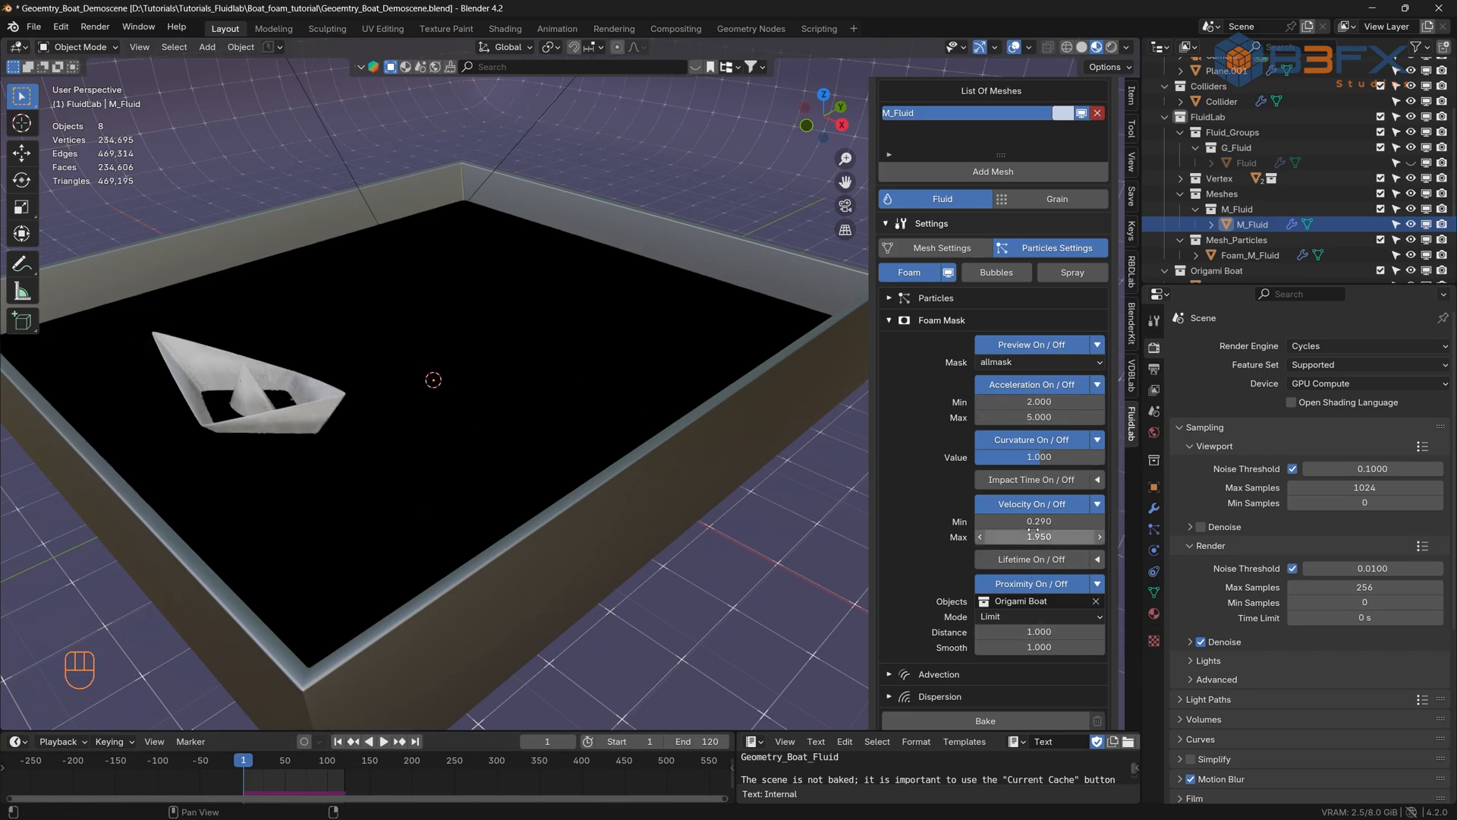
- Turn off the foam mask preview
{"action": "scroll", "coordinate": [1034, 533], "scroll_direction": "up", "scroll_amount": 3}
{"action": "scroll", "coordinate": [1034, 533], "scroll_direction": "up", "scroll_amount": 2}
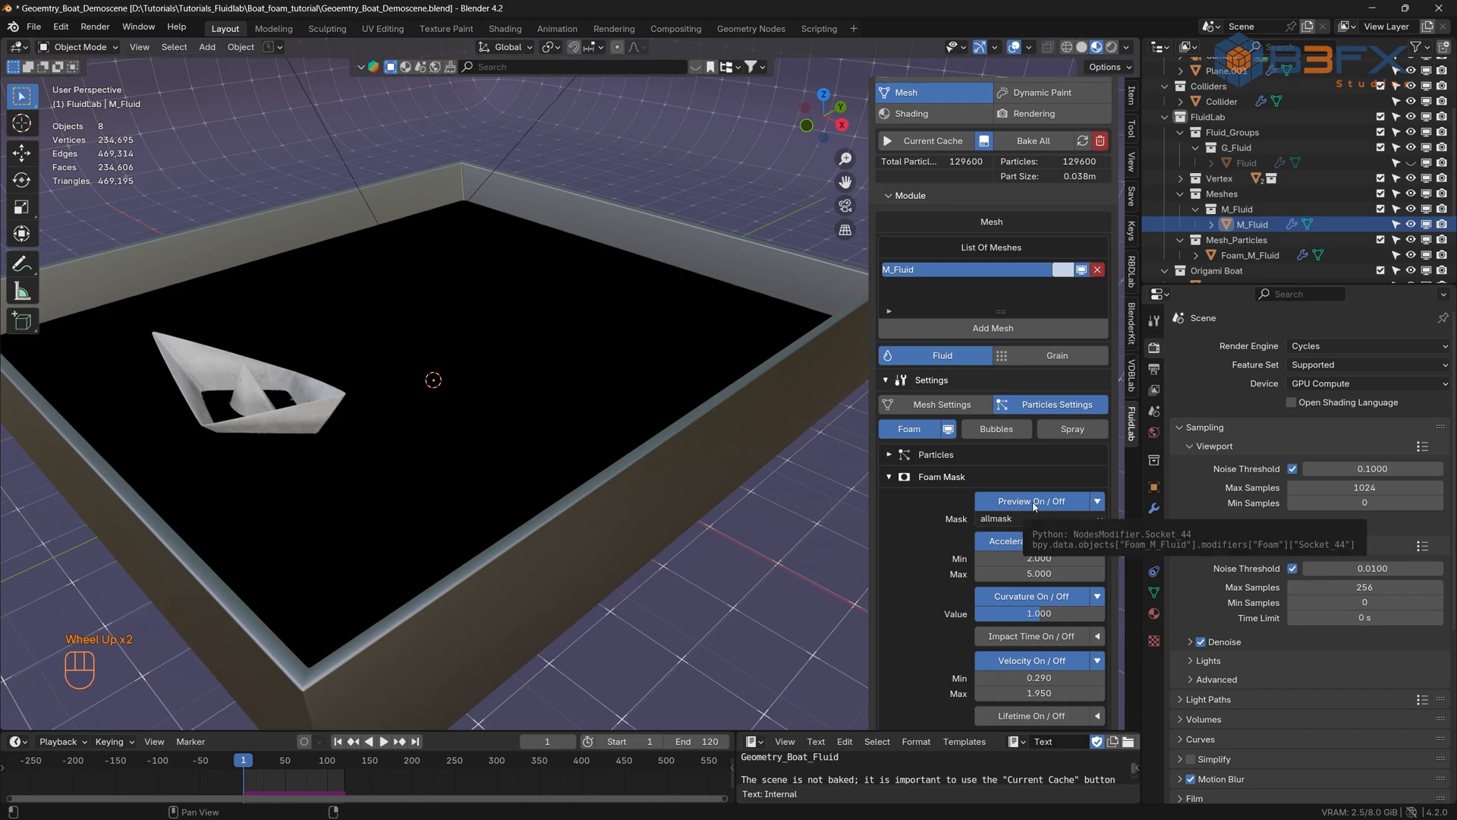
{"action": "left_click", "coordinate": [1037, 503]}
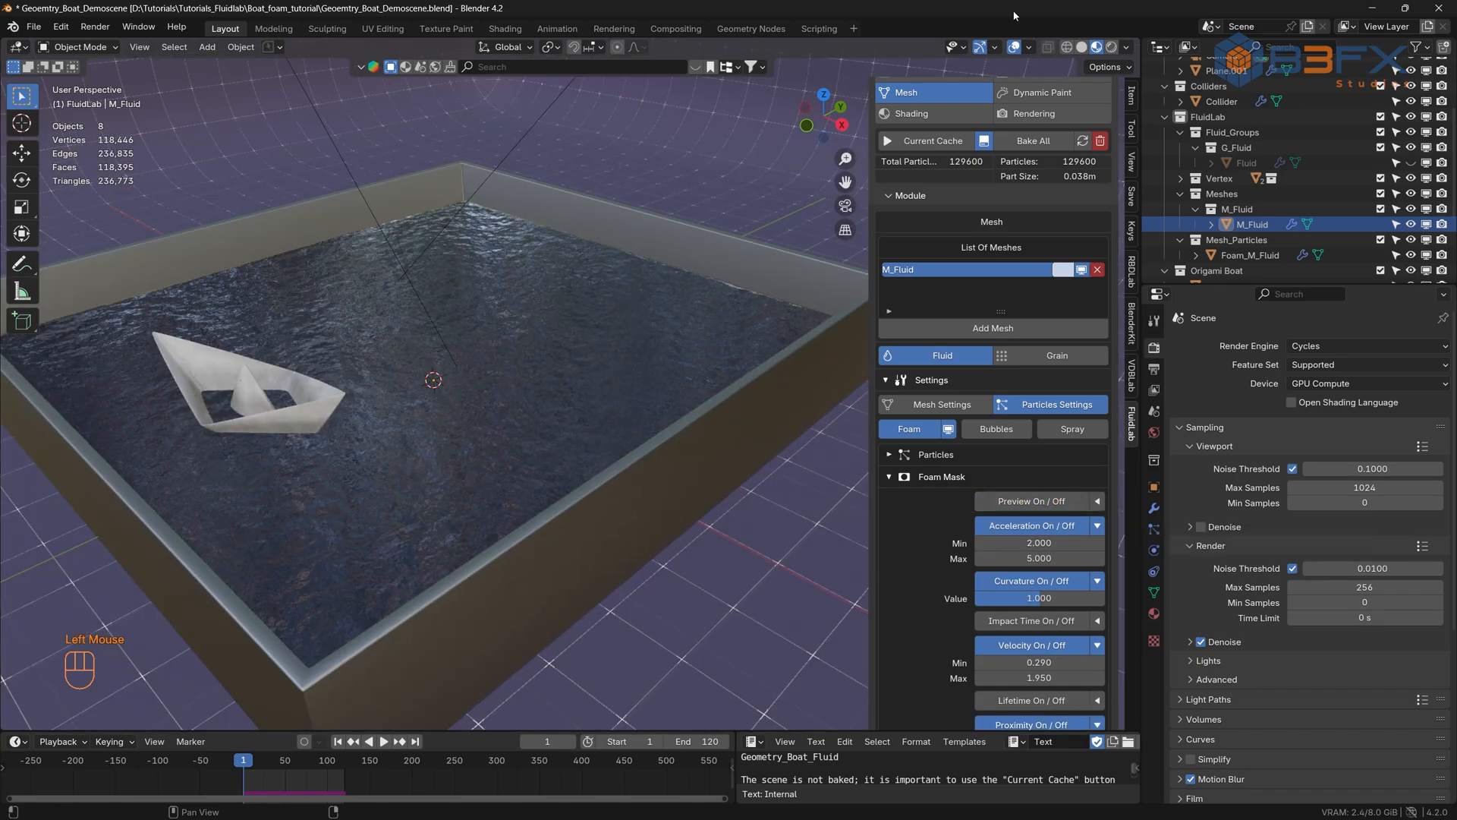
- Switch the viewport to Solid shading with the color set to Attribute, and collapse the Foam Mask settings
{"action": "left_click", "coordinate": [1082, 48]}
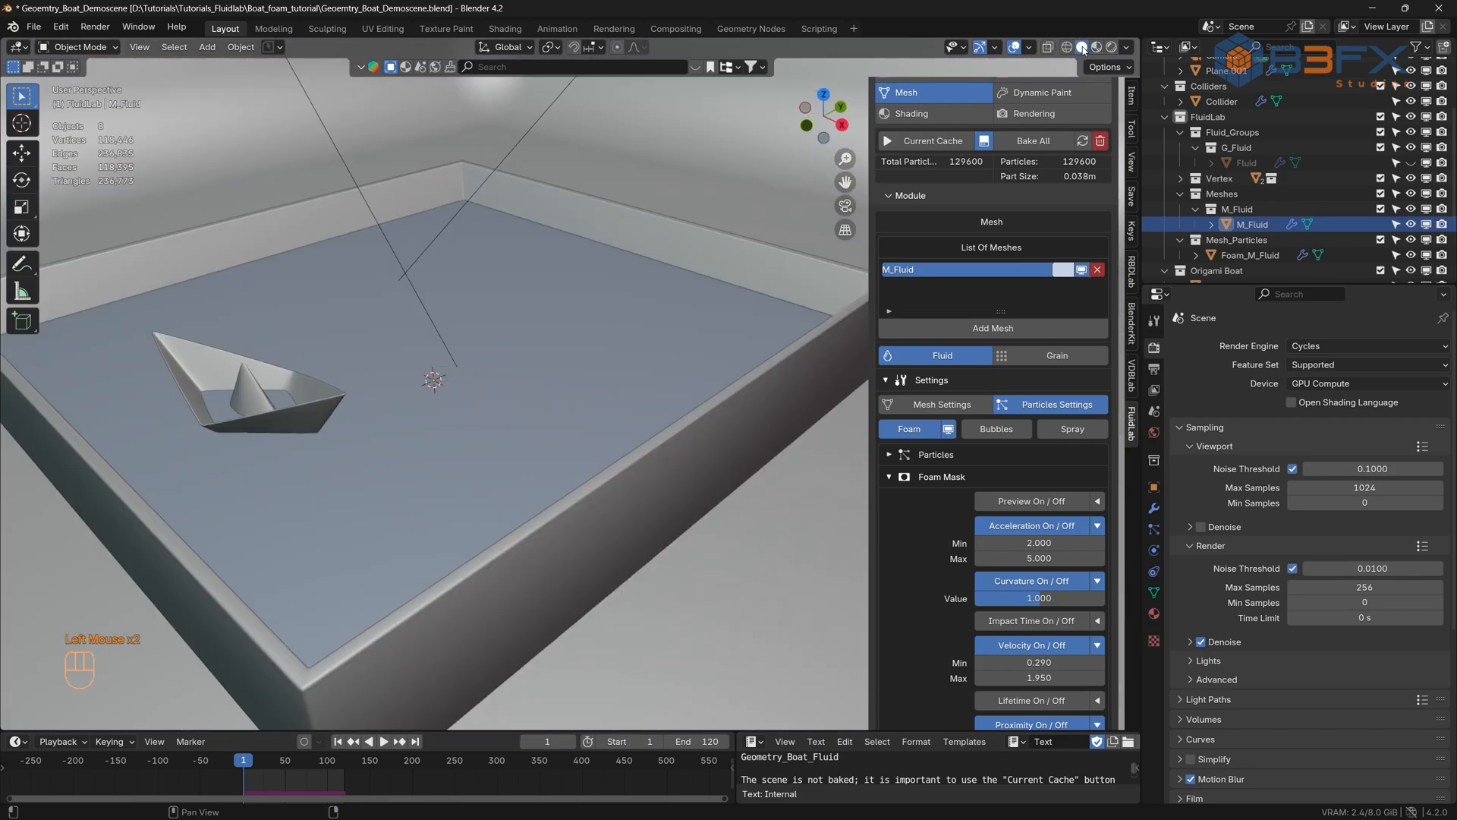
{"action": "left_click", "coordinate": [1129, 47]}
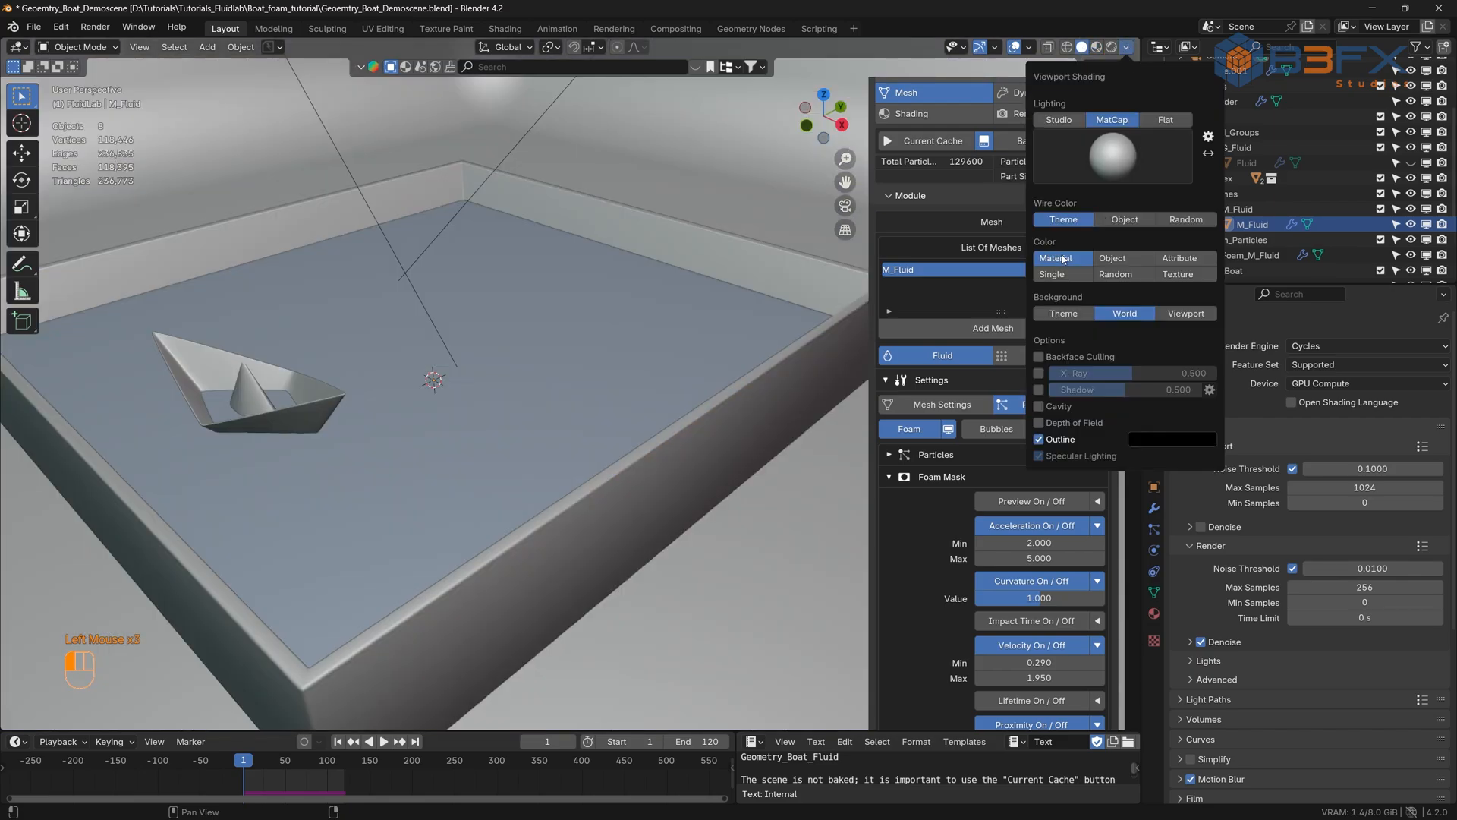
{"action": "left_click", "coordinate": [1186, 258]}
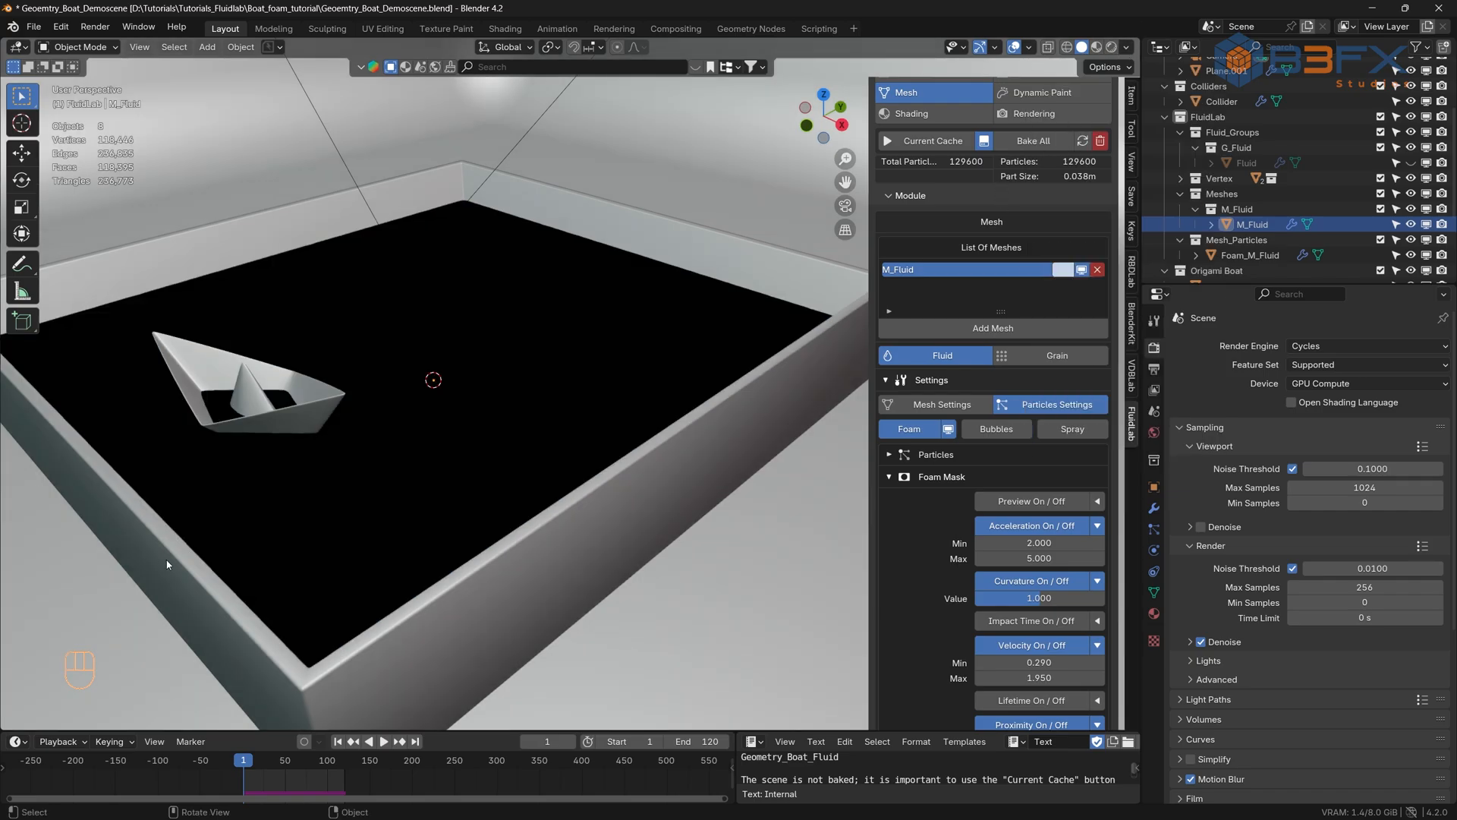
{"action": "scroll", "coordinate": [483, 438], "scroll_direction": "down", "scroll_amount": 2}
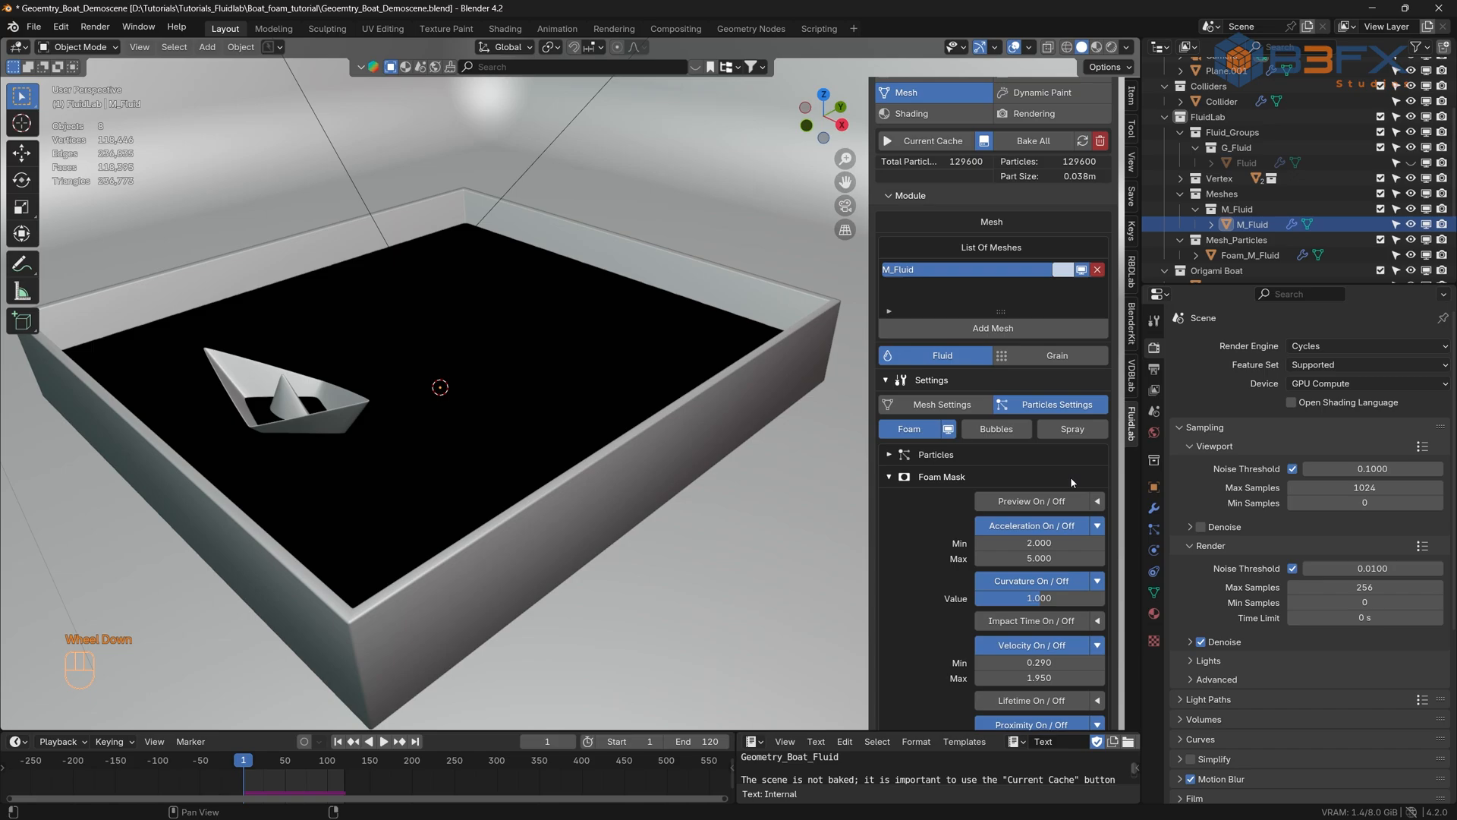
{"action": "left_click", "coordinate": [890, 481]}
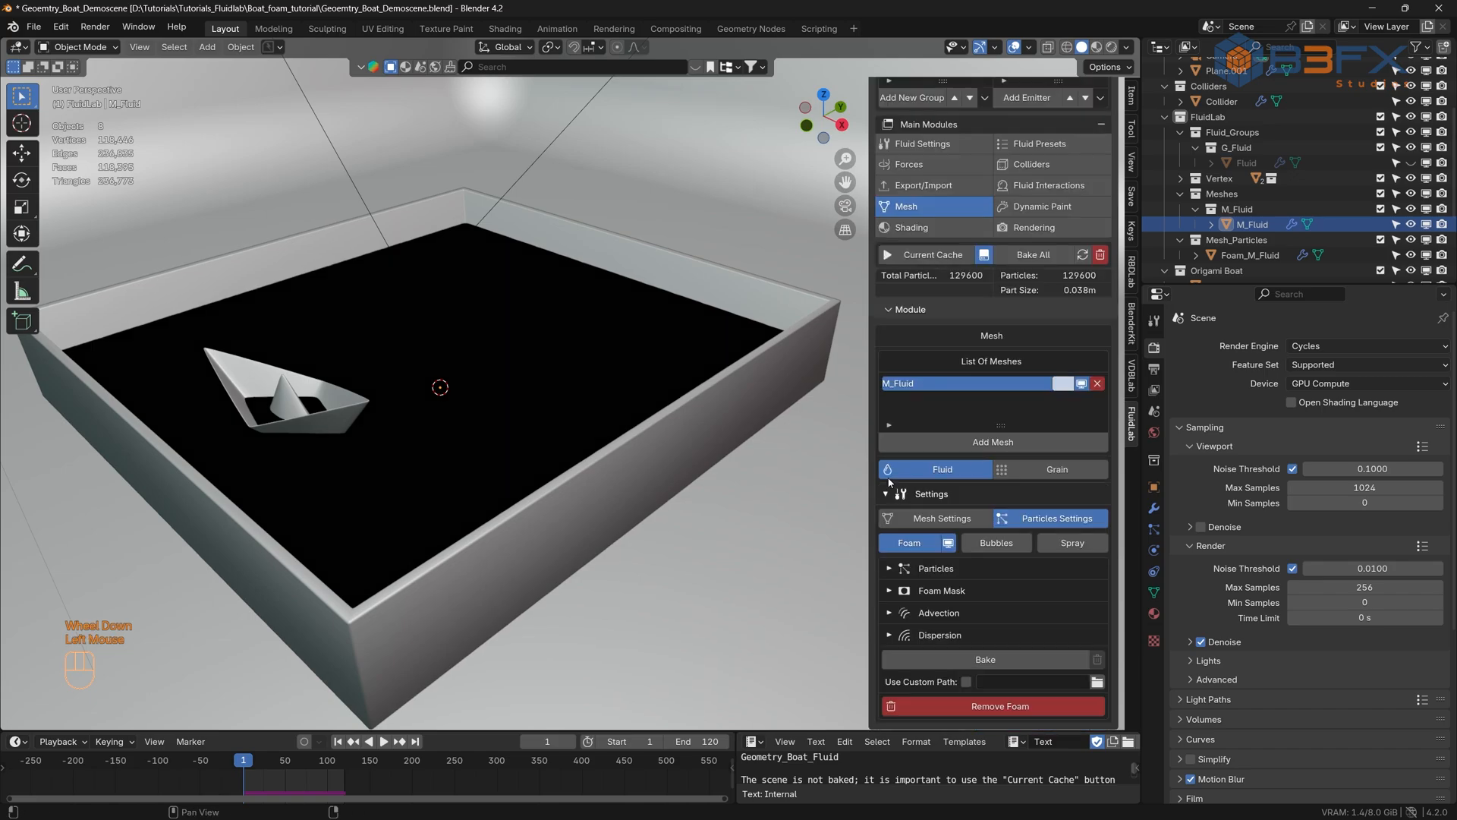
- Expand the foam's Particles settings and set Preview Display to 1
{"action": "left_click", "coordinate": [891, 569]}
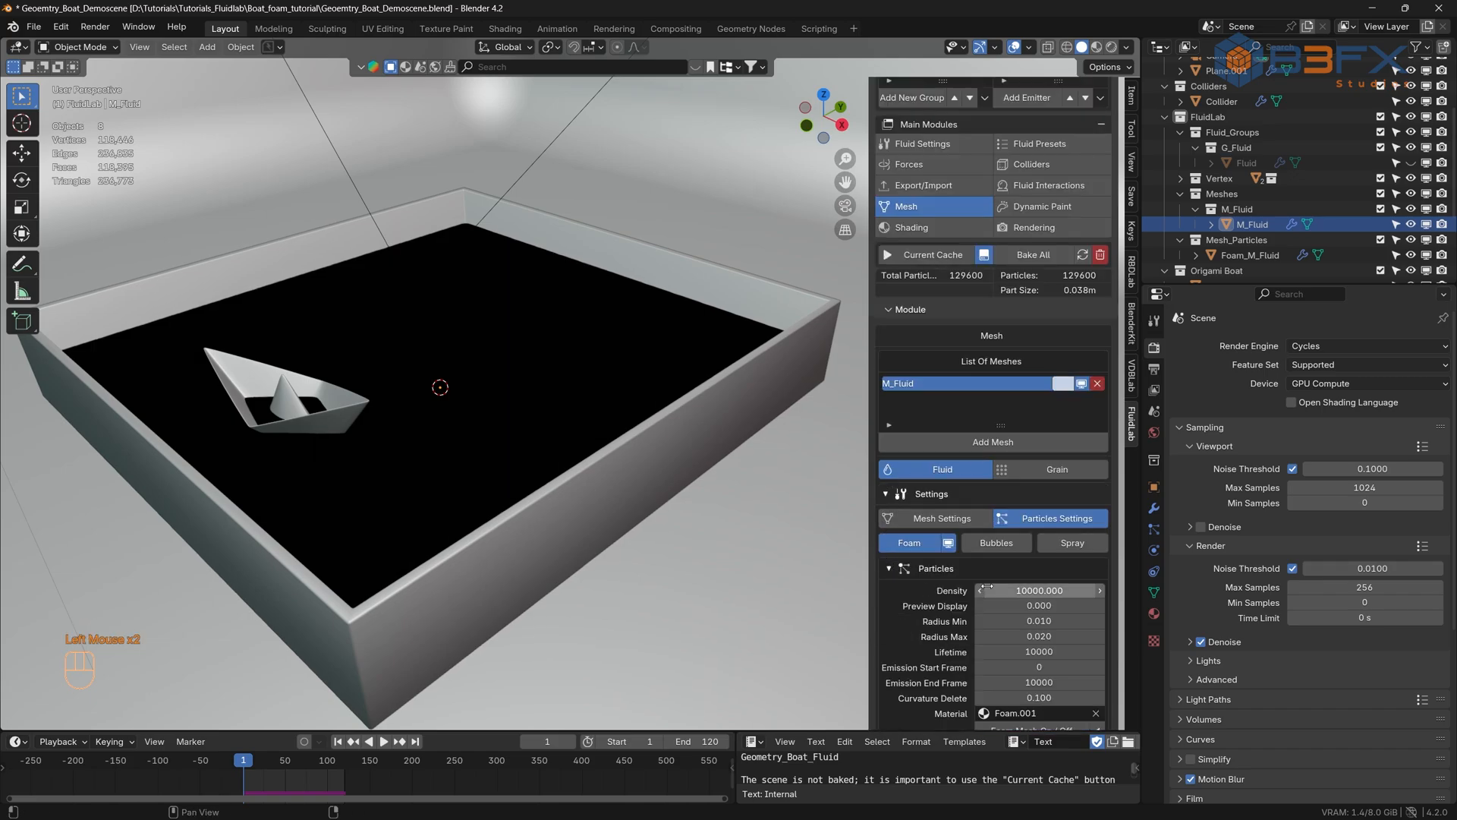
{"action": "left_click", "coordinate": [1033, 607]}
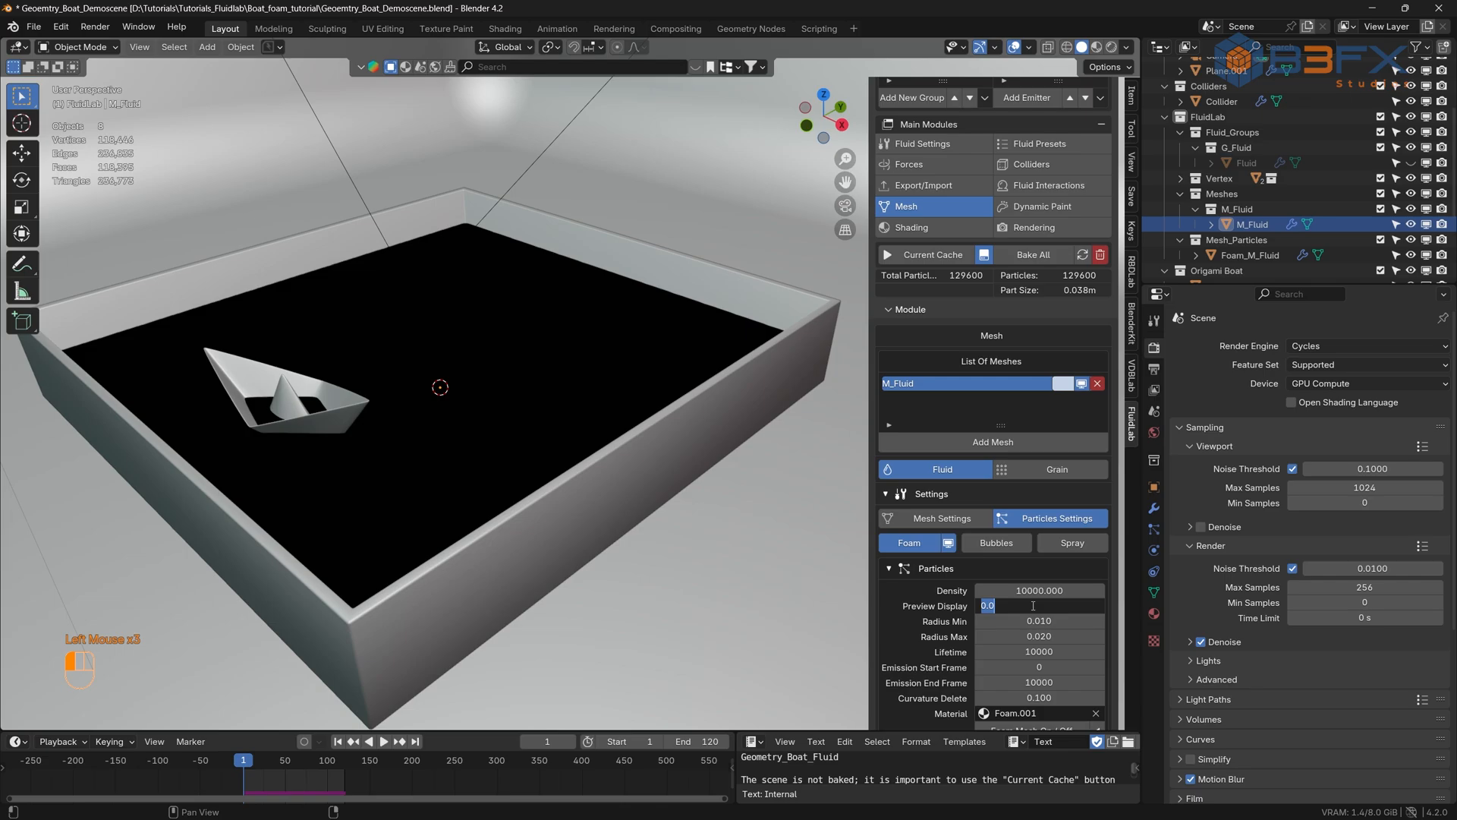
{"action": "key", "text": "Return"}
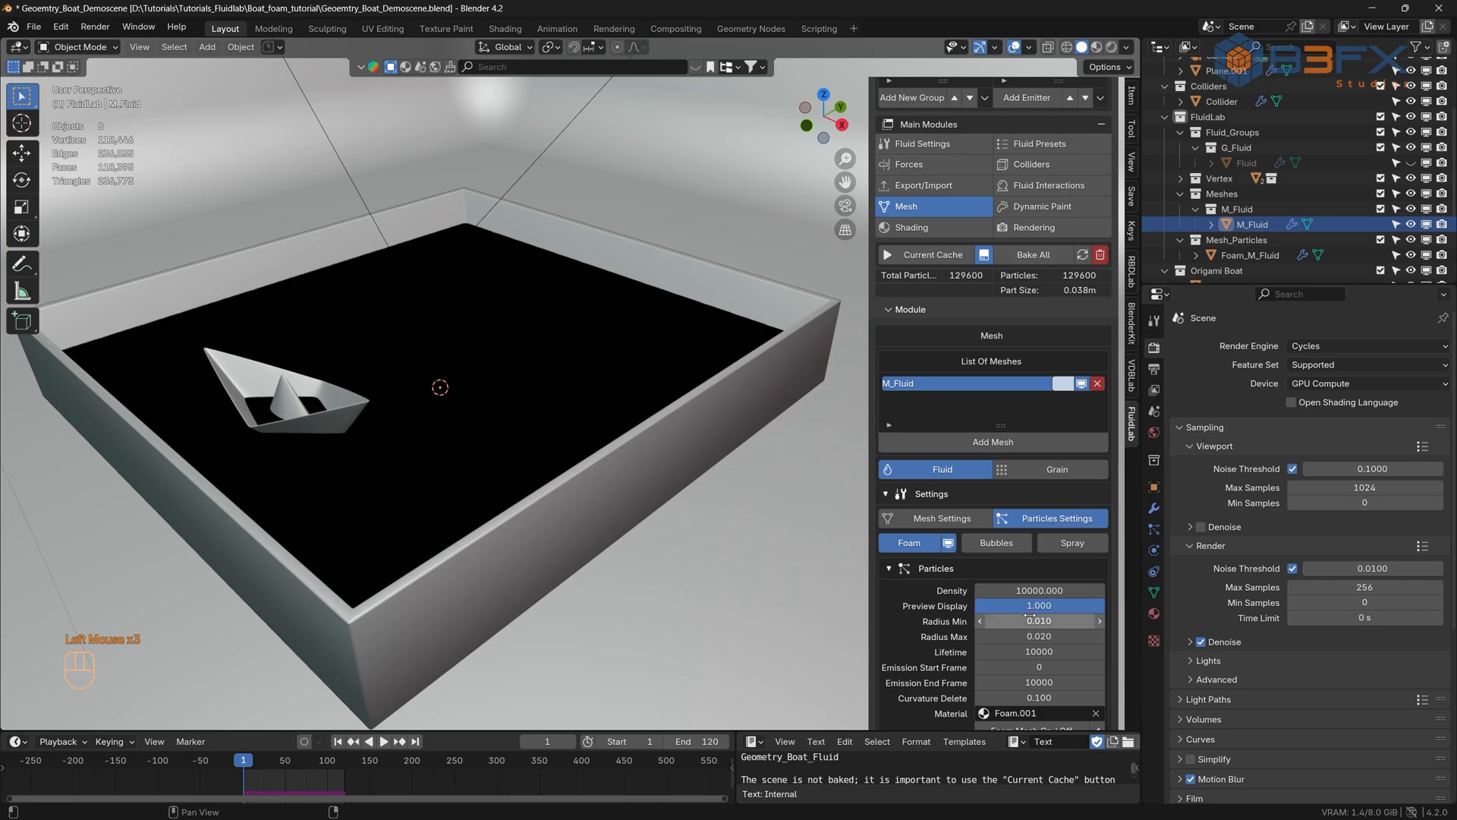
- Set the foam particles' Emission Start Frame to 25 and their Lifetime to 150
{"action": "scroll", "coordinate": [1030, 614], "scroll_direction": "down", "scroll_amount": 4}
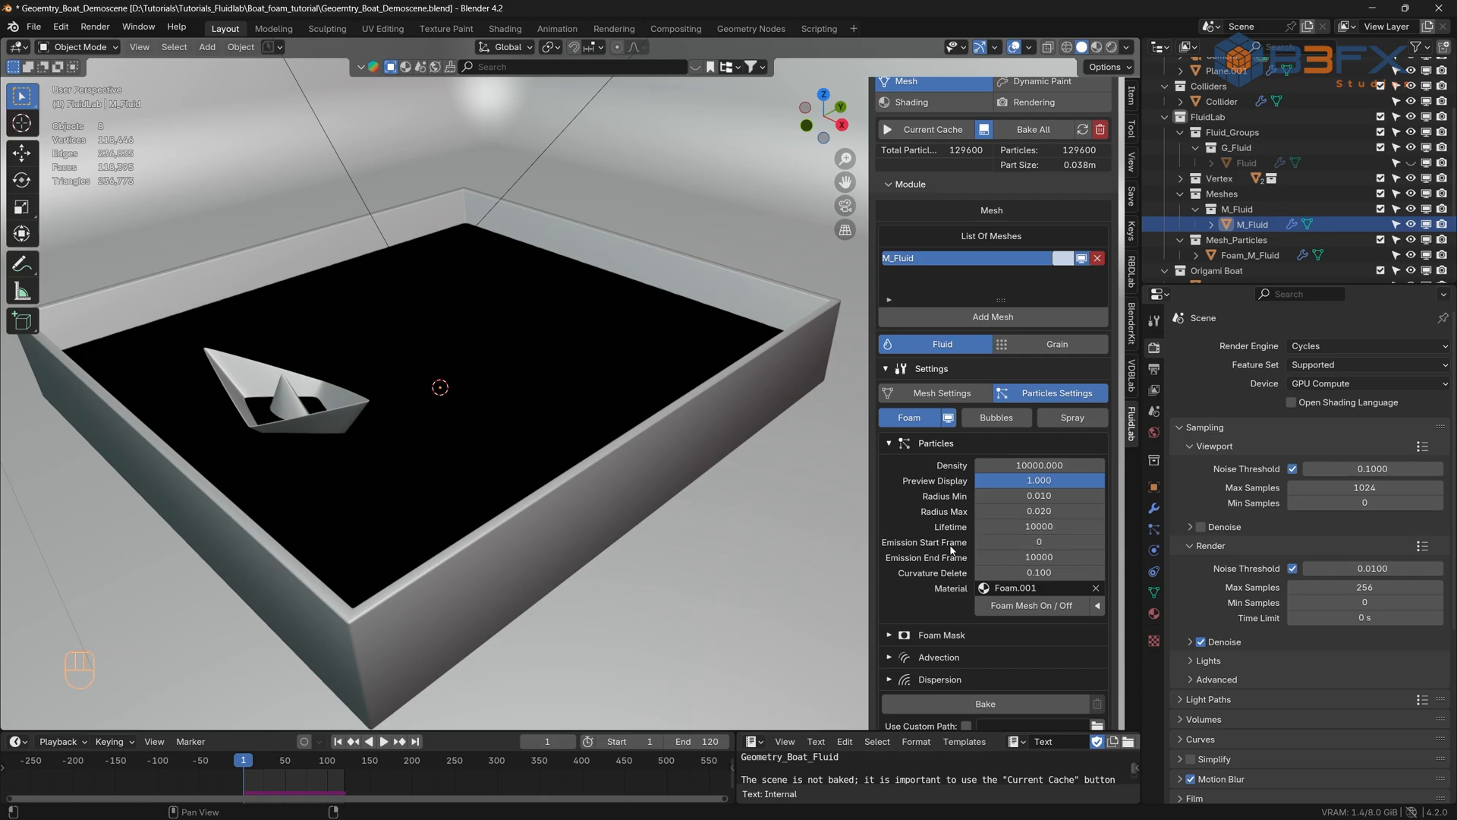
{"action": "left_click", "coordinate": [1037, 545]}
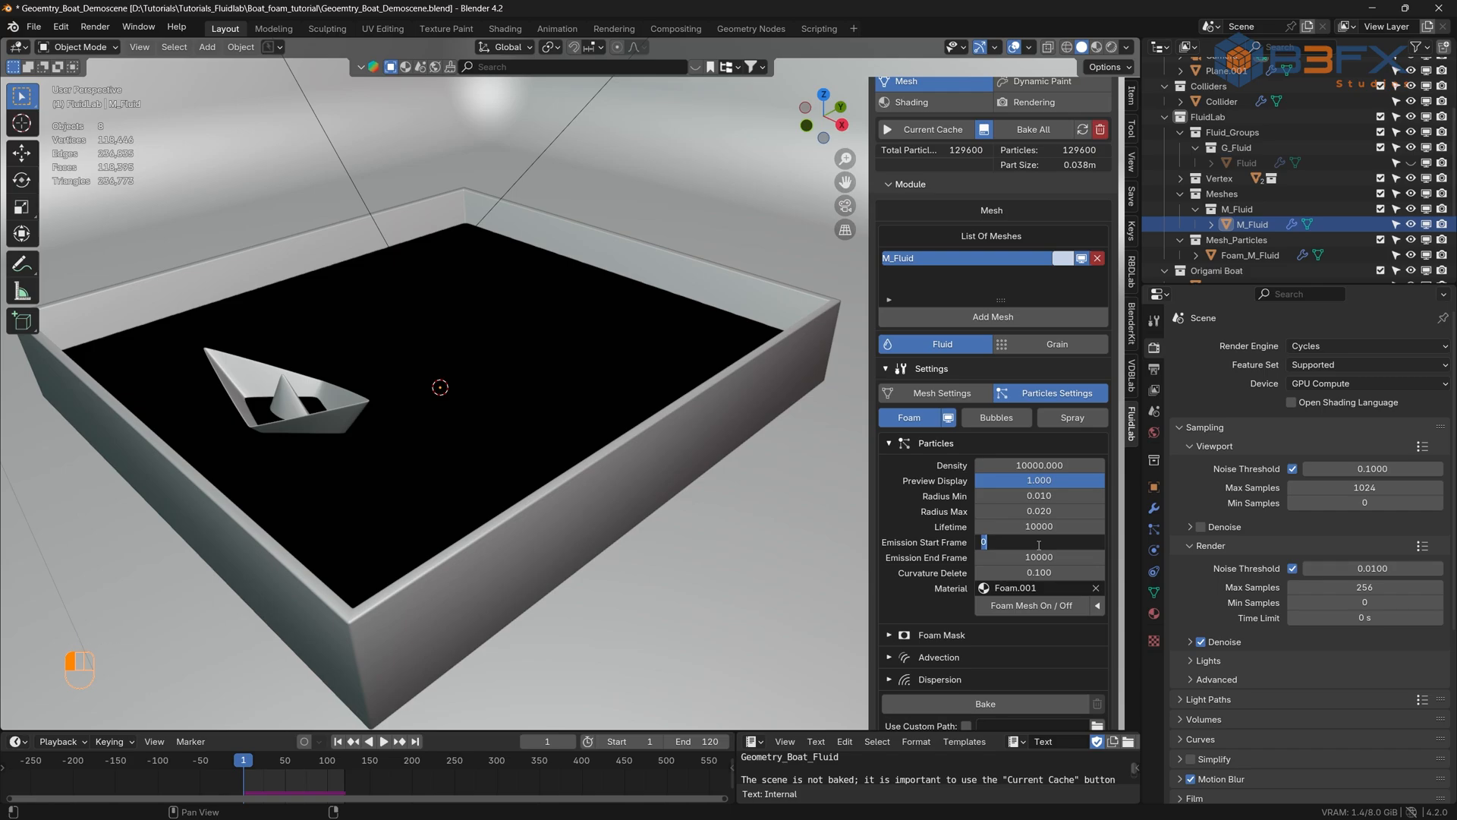
{"action": "key", "text": "Return"}
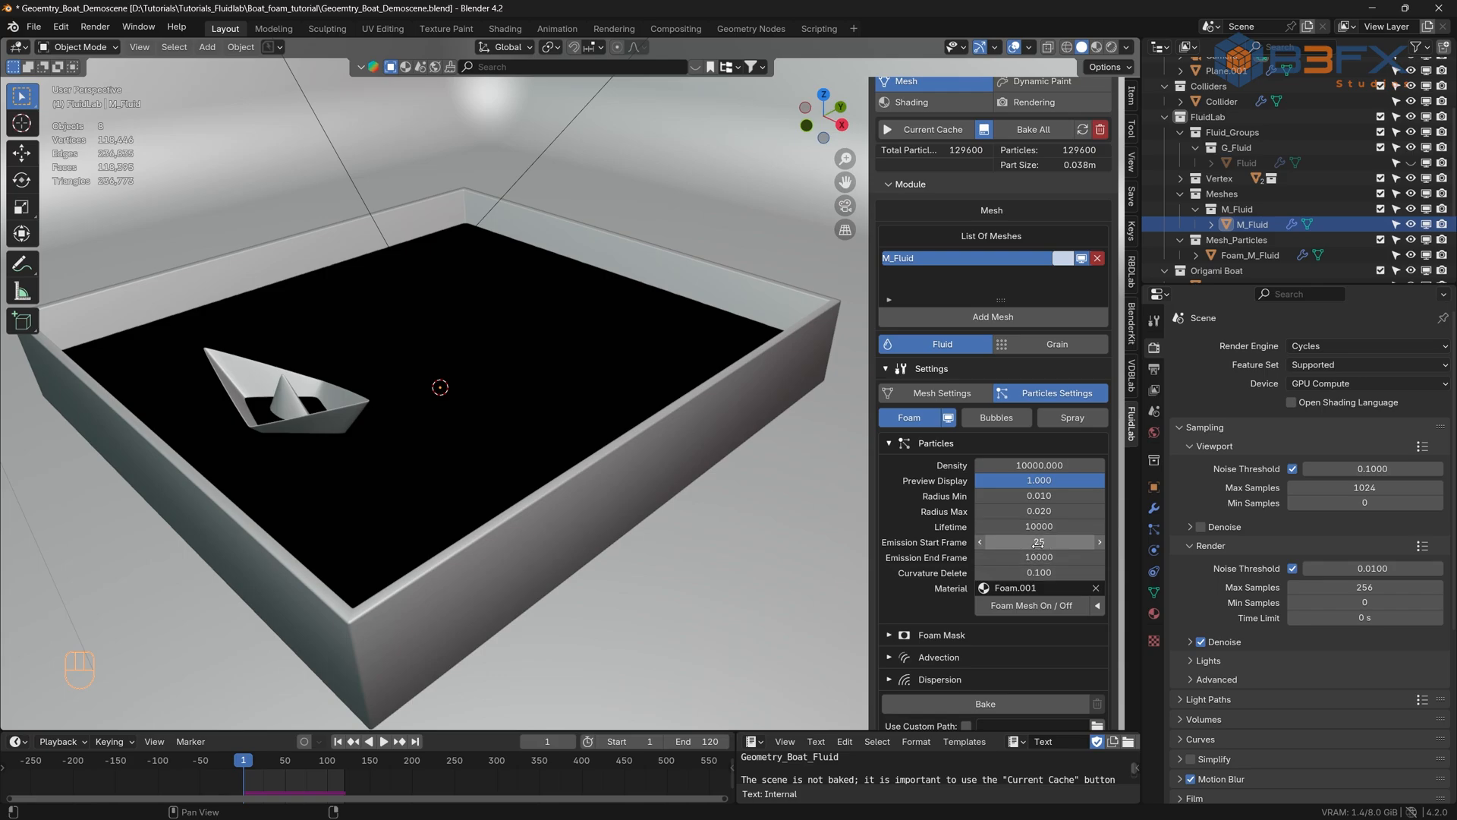
{"action": "left_click", "coordinate": [1042, 526]}
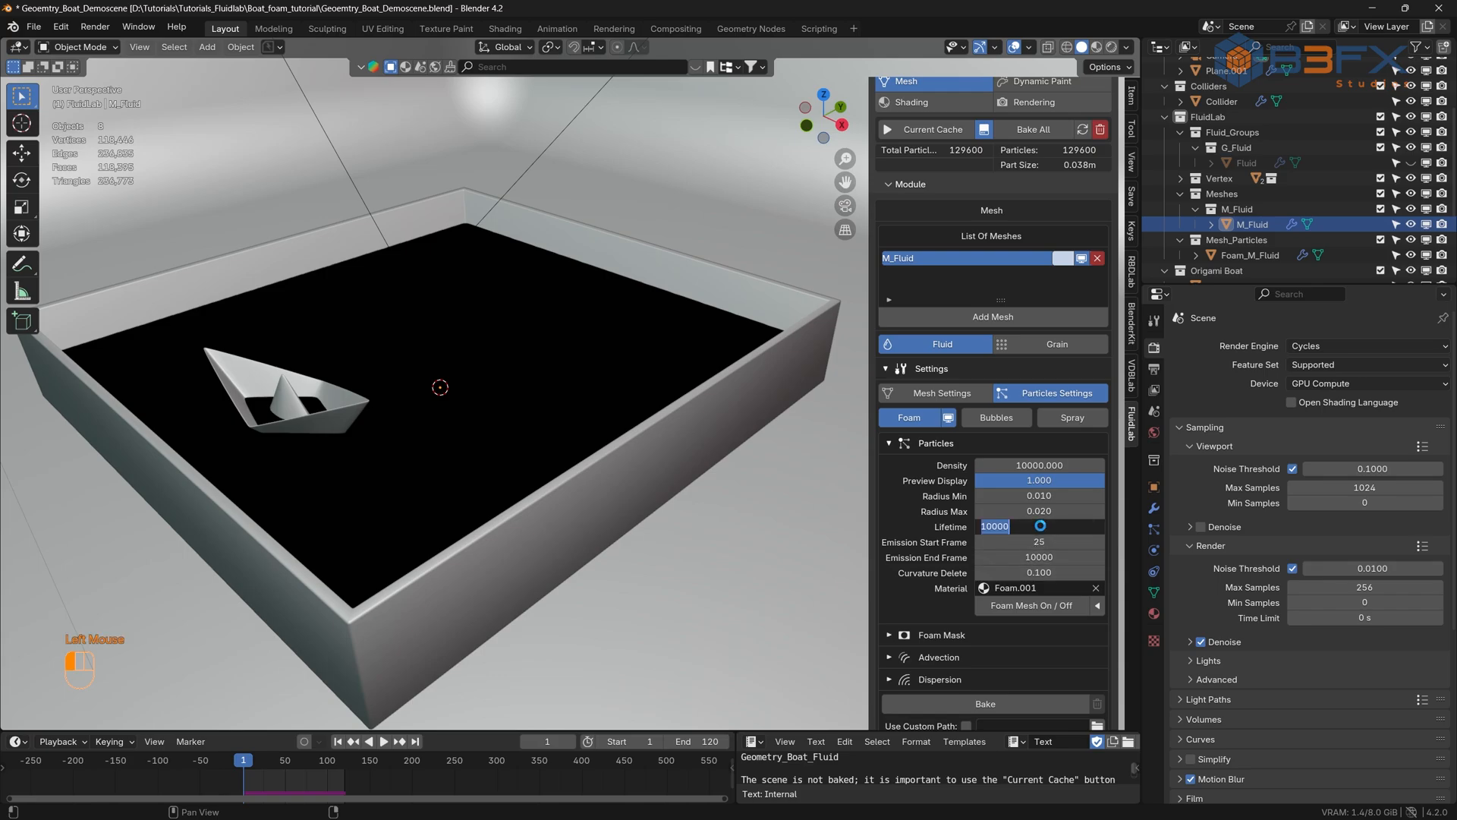
{"action": "type", "text": "150"}
{"action": "key", "text": "Return"}
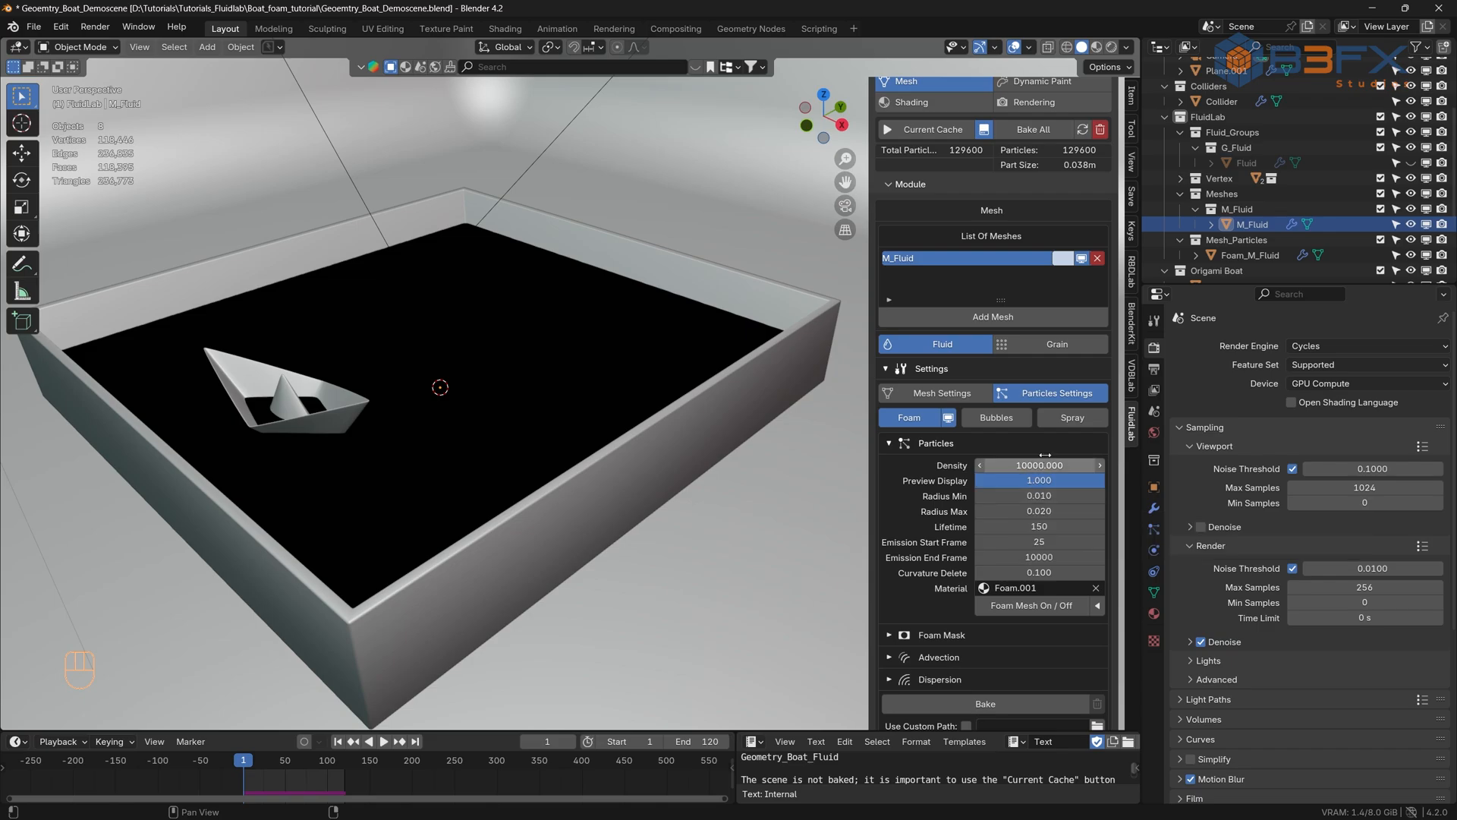
- Set the foam particles' Radius Min to 0.005 and Radius Max to 0.006
{"action": "left_click", "coordinate": [1045, 496]}
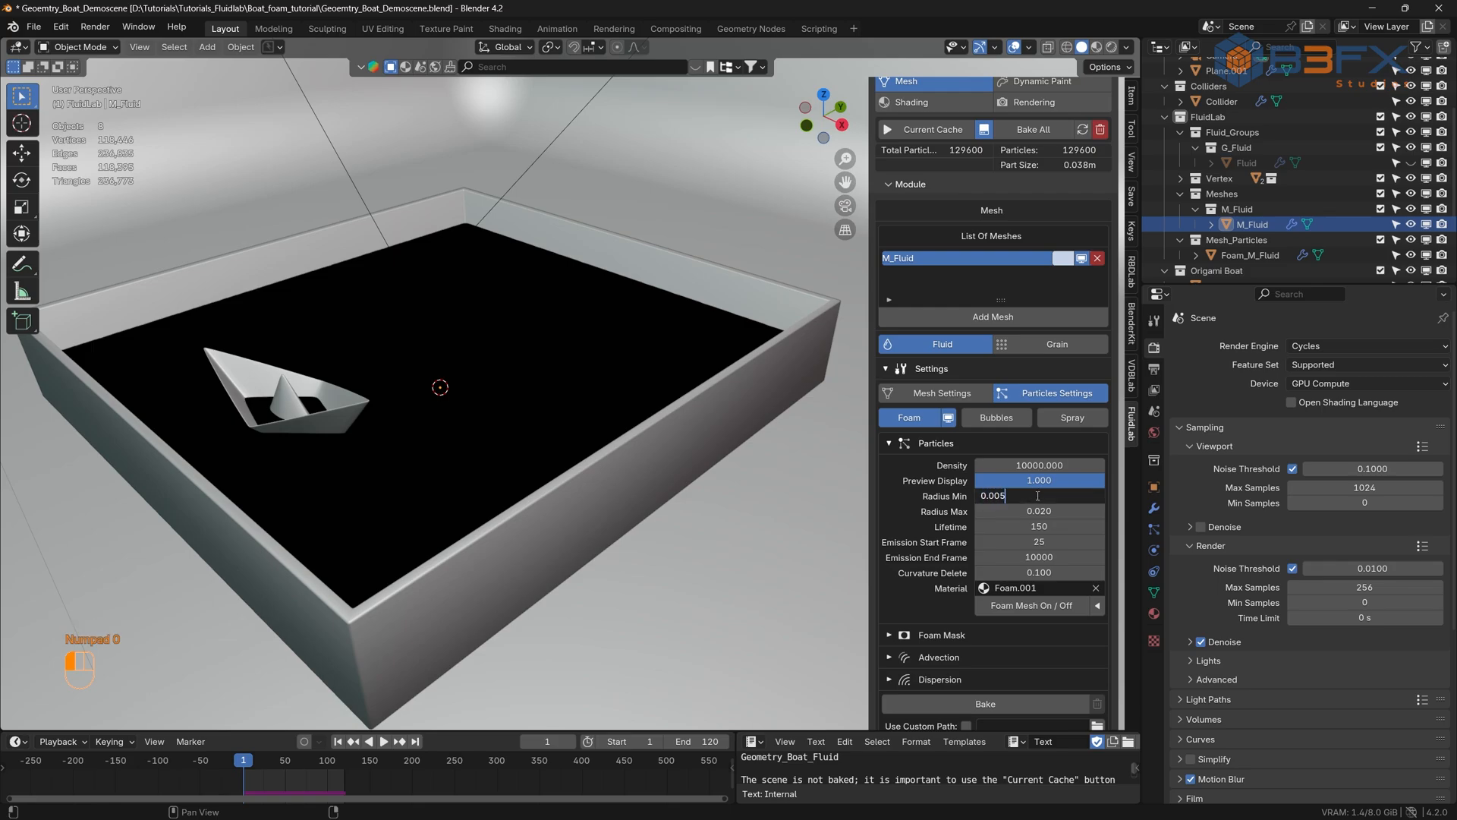
{"action": "key", "text": "Return"}
{"action": "left_click", "coordinate": [1031, 511]}
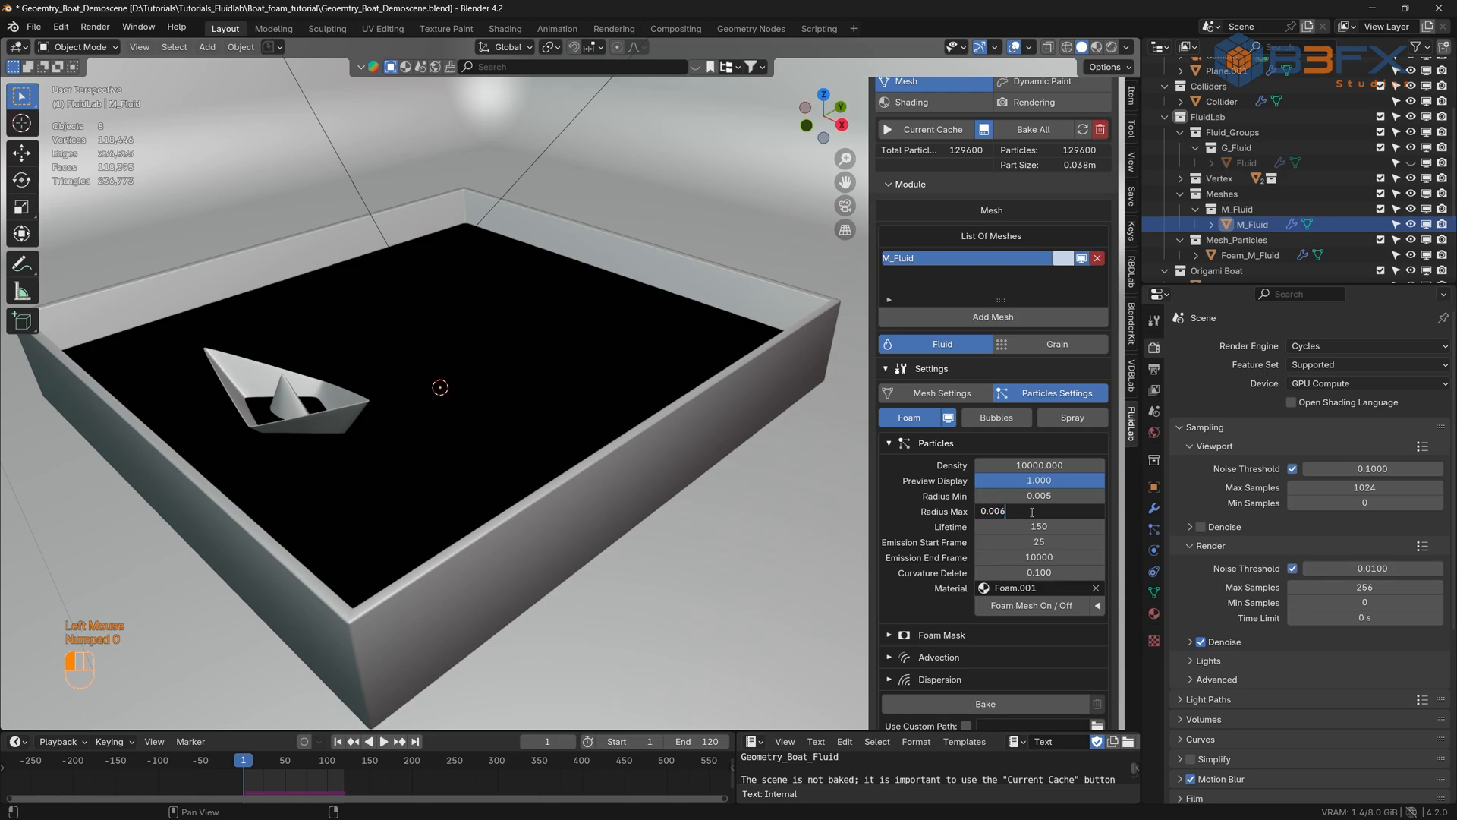
{"action": "key", "text": "Return"}
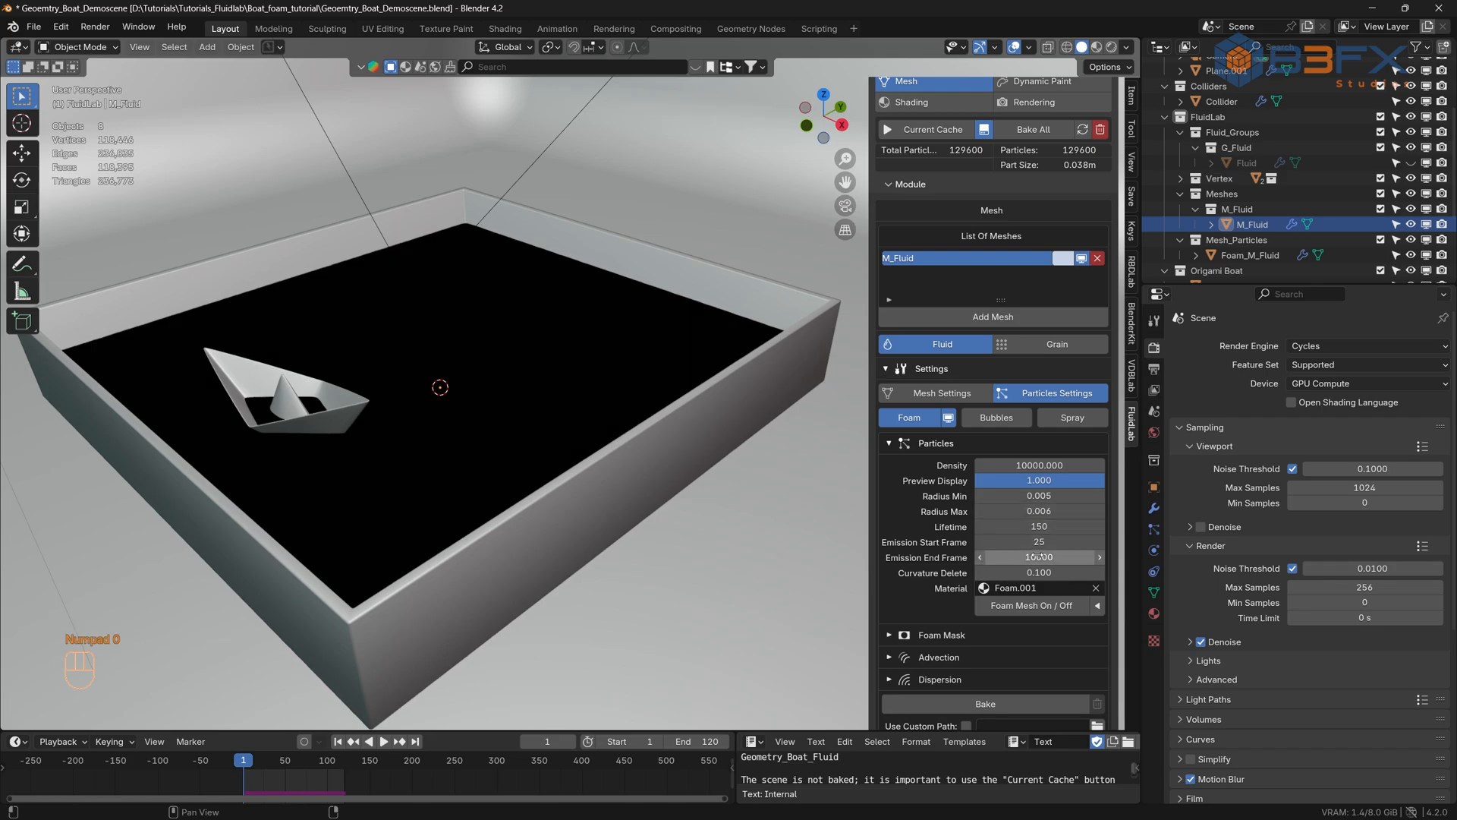
- Play the animation to review the foam particles around the boat, and stop it at frame 90
{"action": "scroll", "coordinate": [1012, 607], "scroll_direction": "down", "scroll_amount": 2}
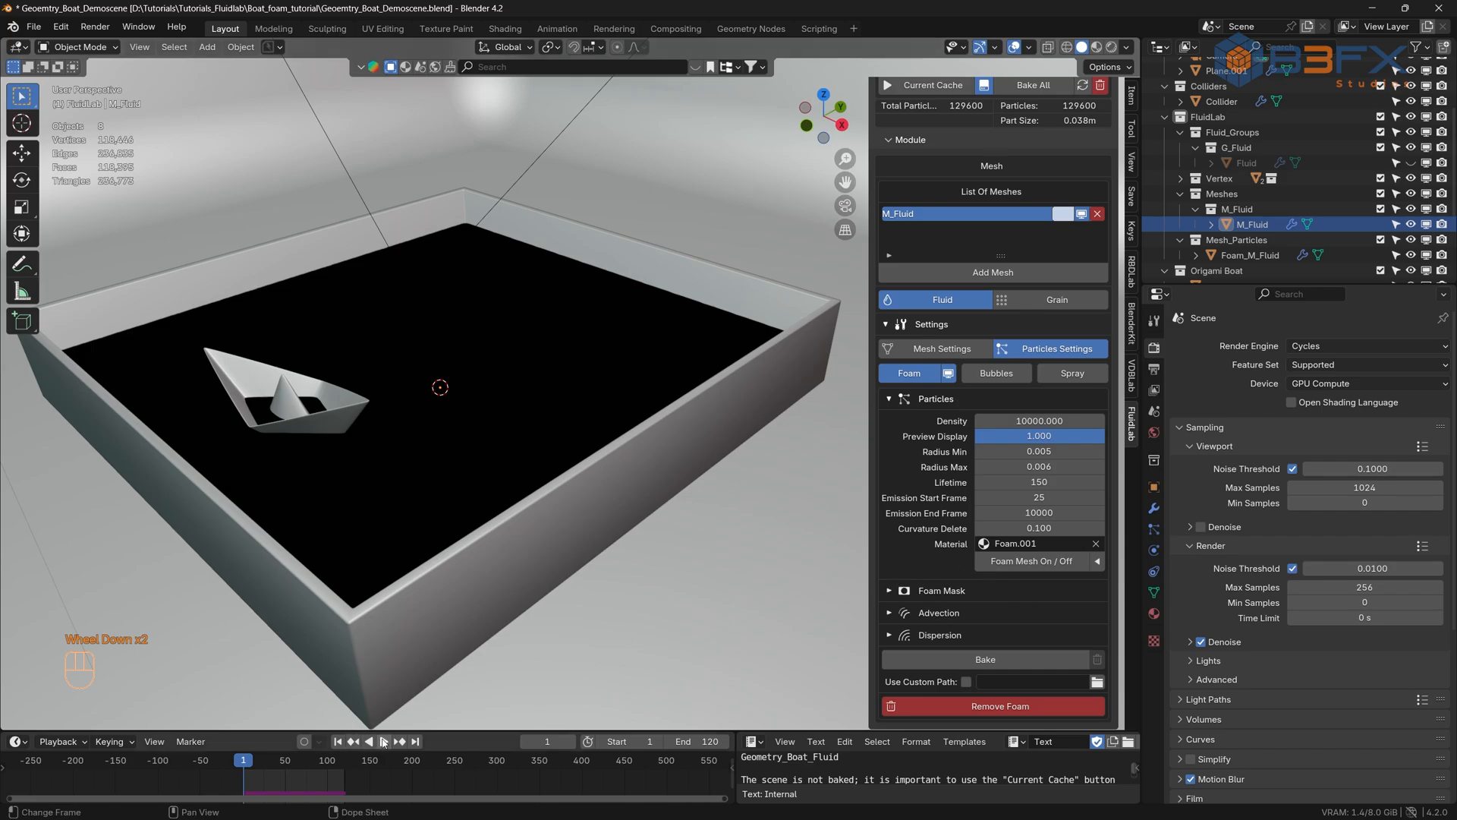
{"action": "left_click", "coordinate": [385, 742]}
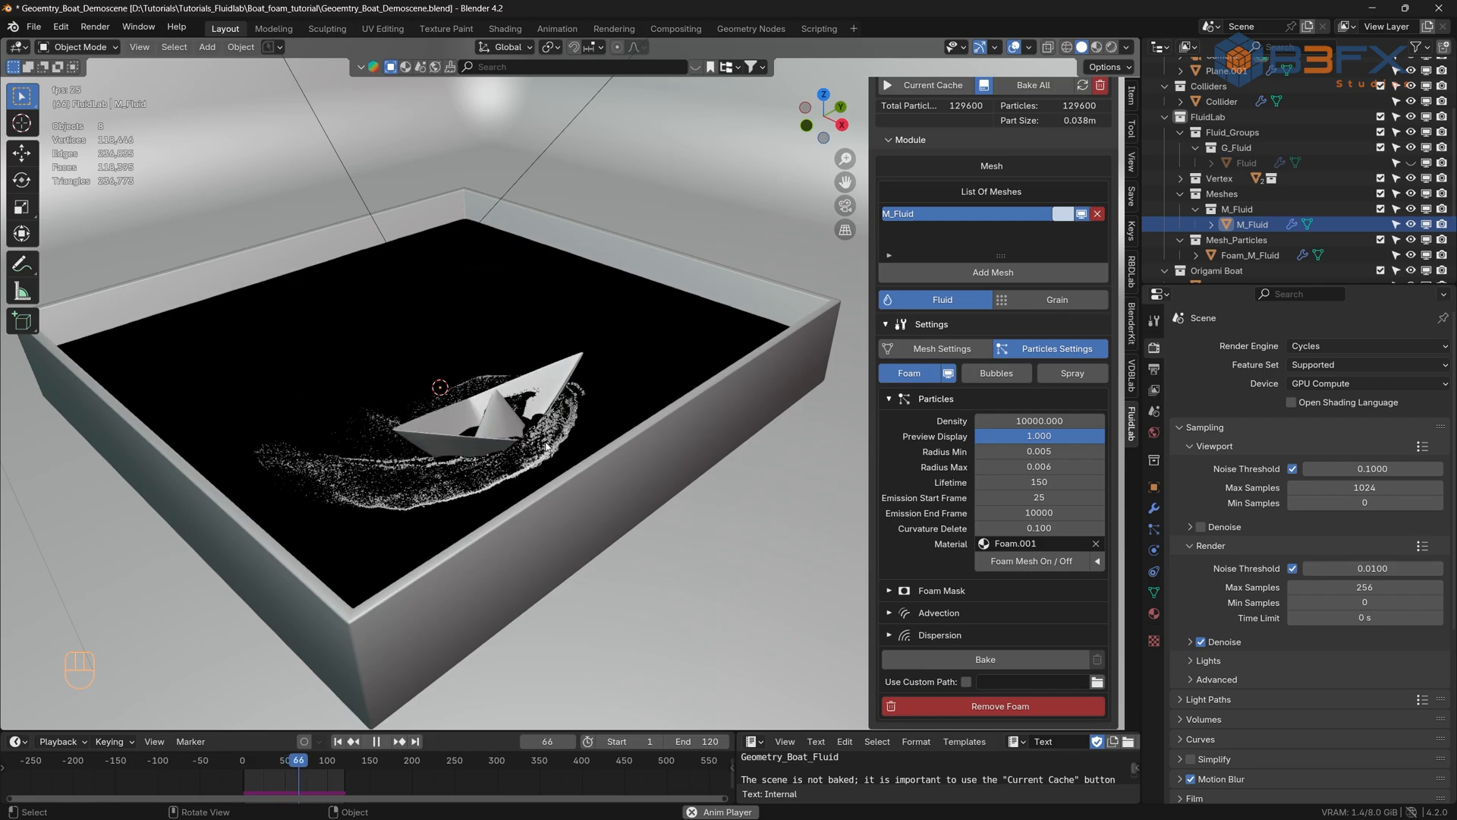
{"action": "key", "text": "space"}
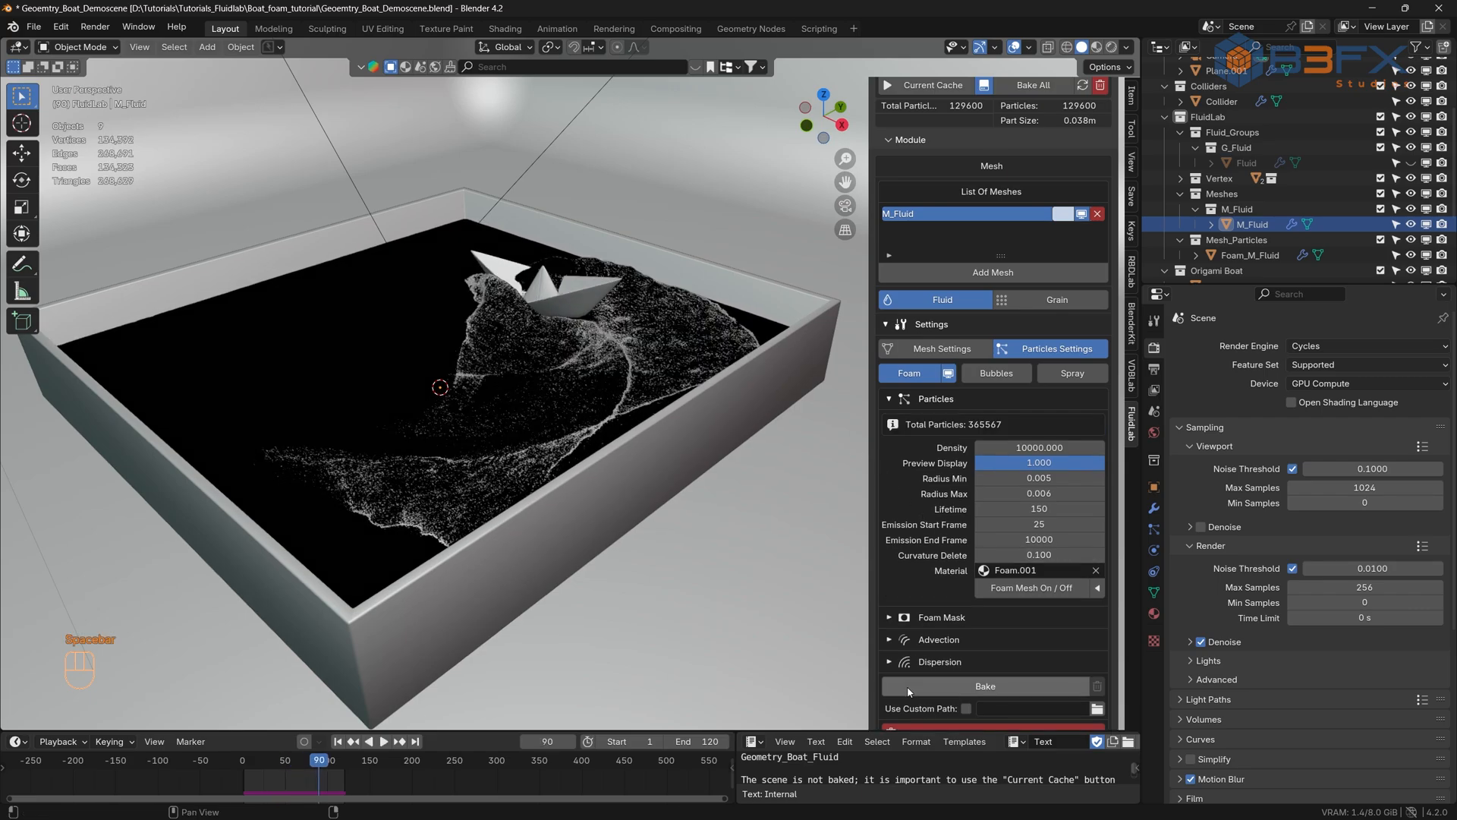
- Expand the Foam Mask settings and look through the mask values
{"action": "left_click", "coordinate": [889, 619]}
{"action": "scroll", "coordinate": [993, 494], "scroll_direction": "down", "scroll_amount": 5}
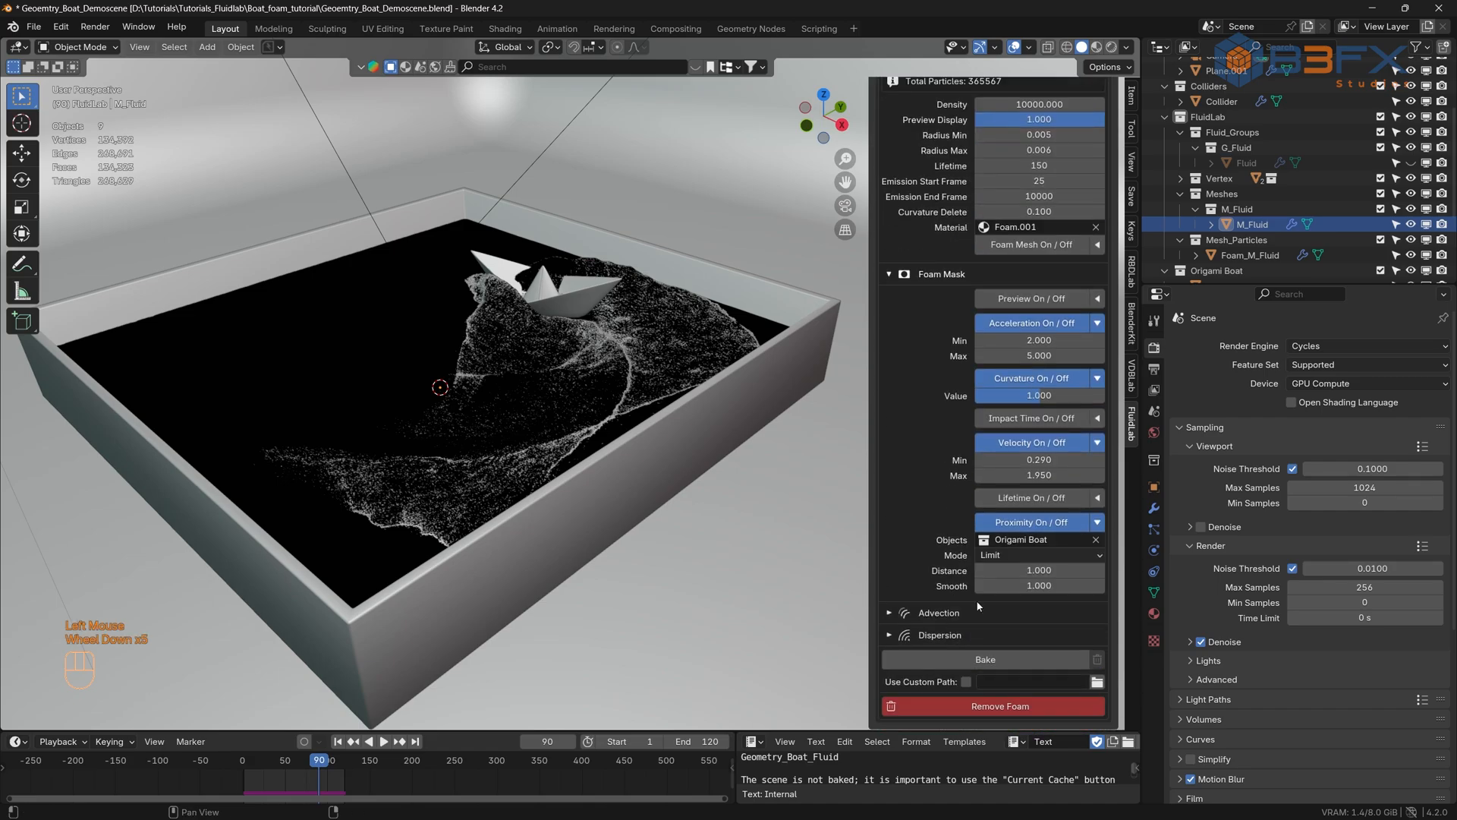
{"action": "scroll", "coordinate": [994, 494], "scroll_direction": "up", "scroll_amount": 5}
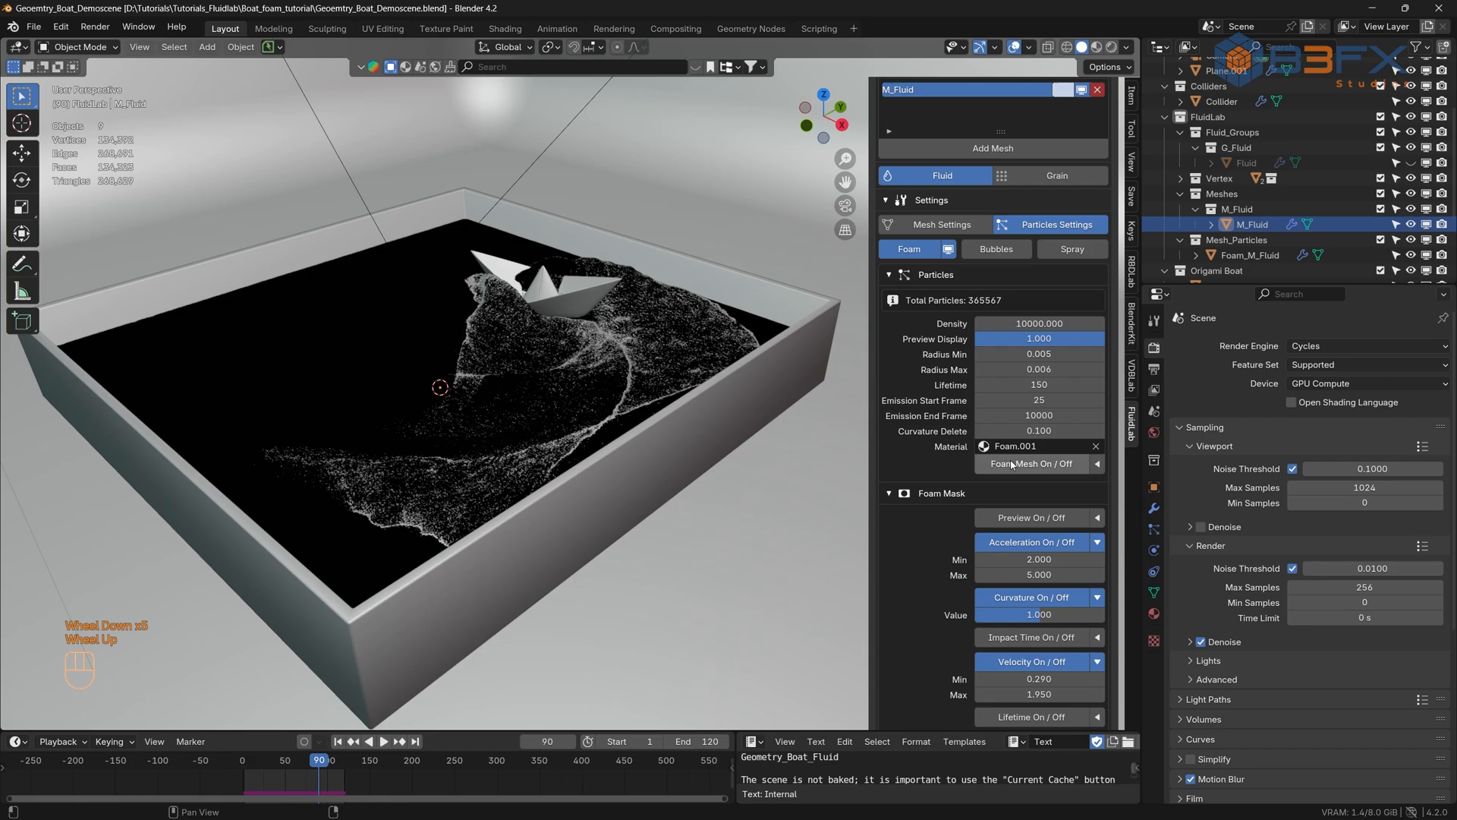
- Try a foam particle Density of 20000 and play the animation from the first frame to review it
{"action": "left_click", "coordinate": [1025, 324]}
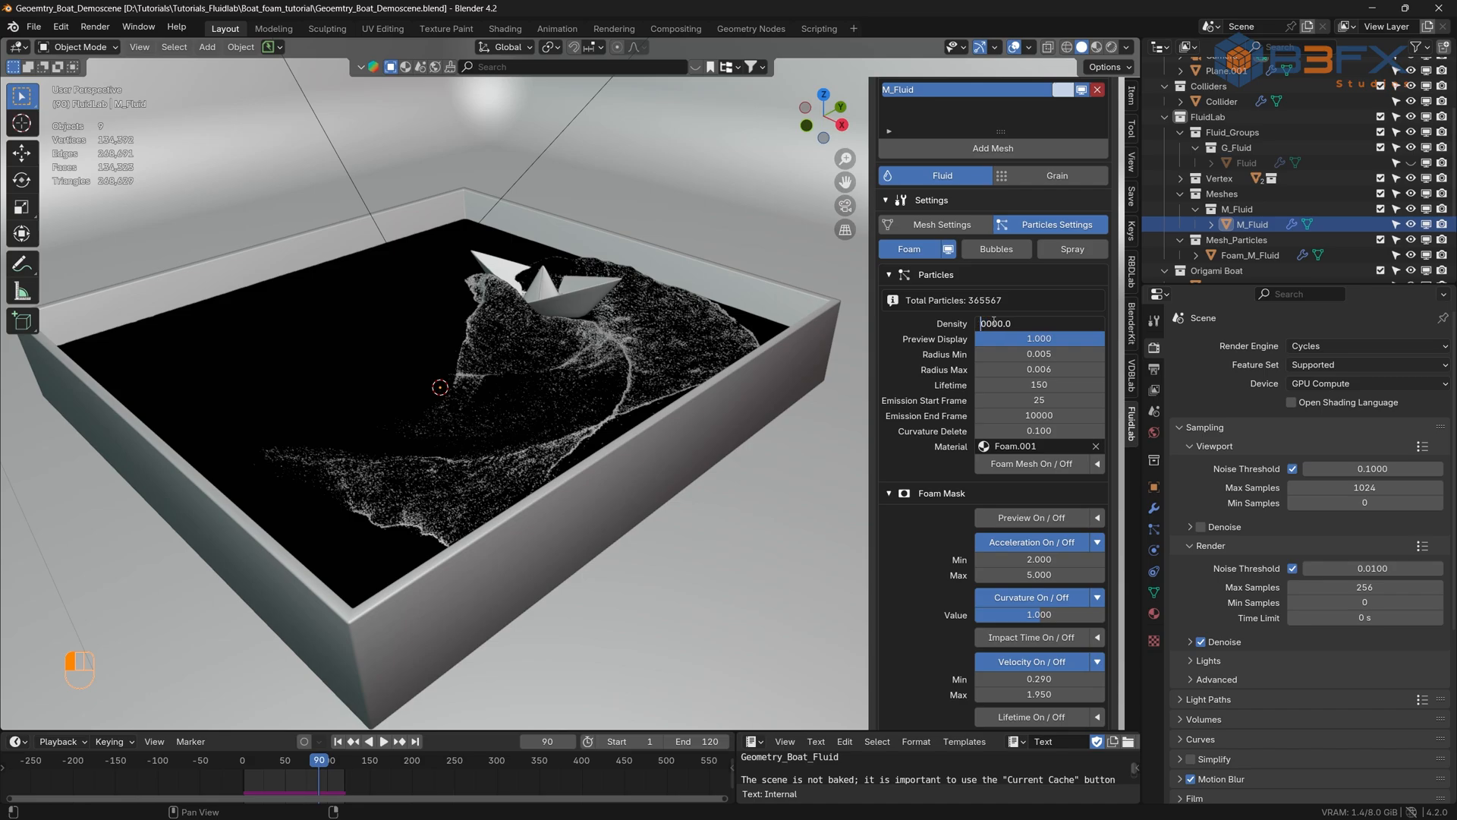
{"action": "type", "text": "2"}
{"action": "key", "text": "Return"}
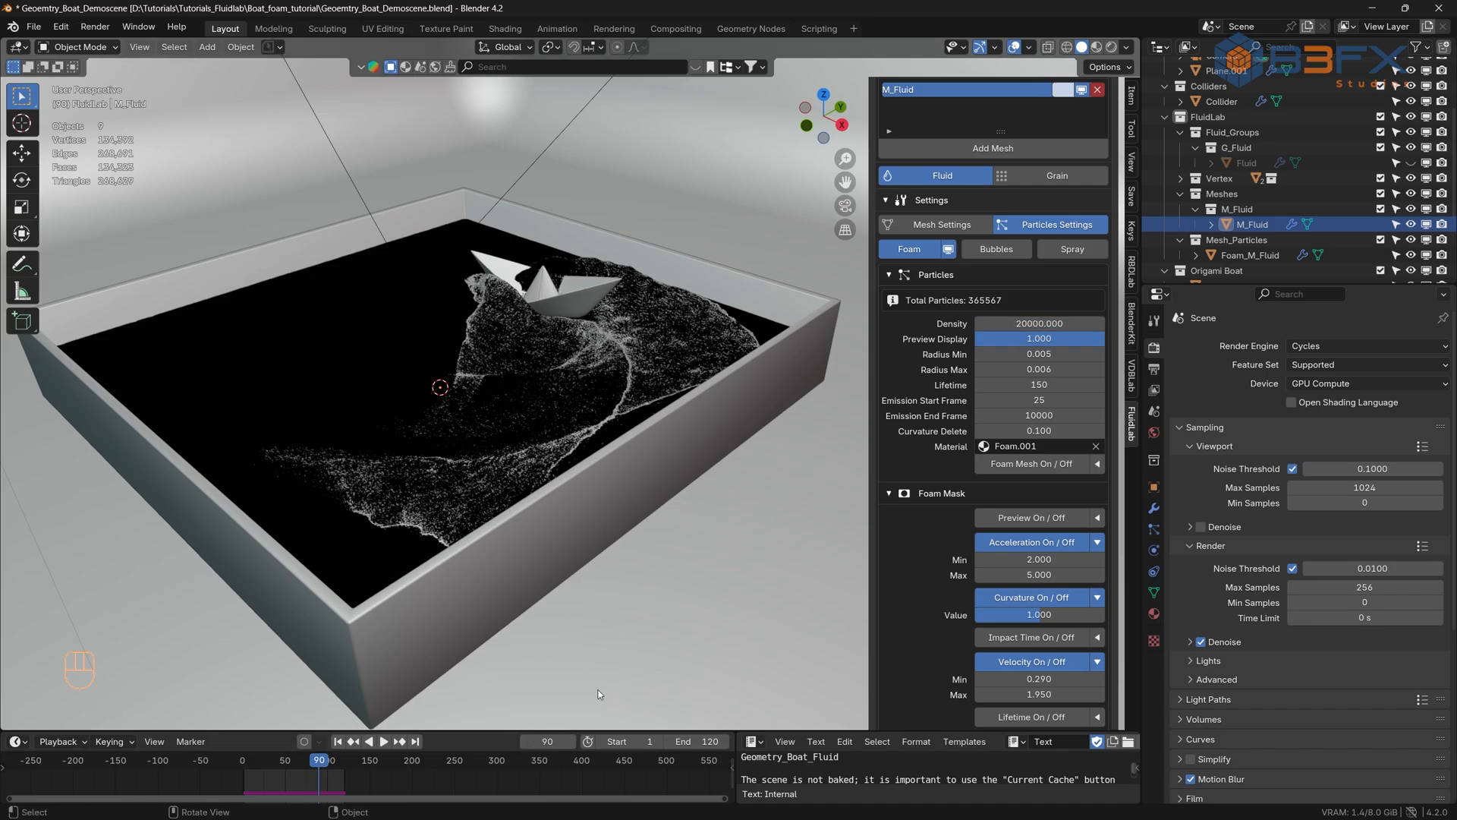
{"action": "left_click", "coordinate": [338, 742]}
{"action": "left_click", "coordinate": [383, 741]}
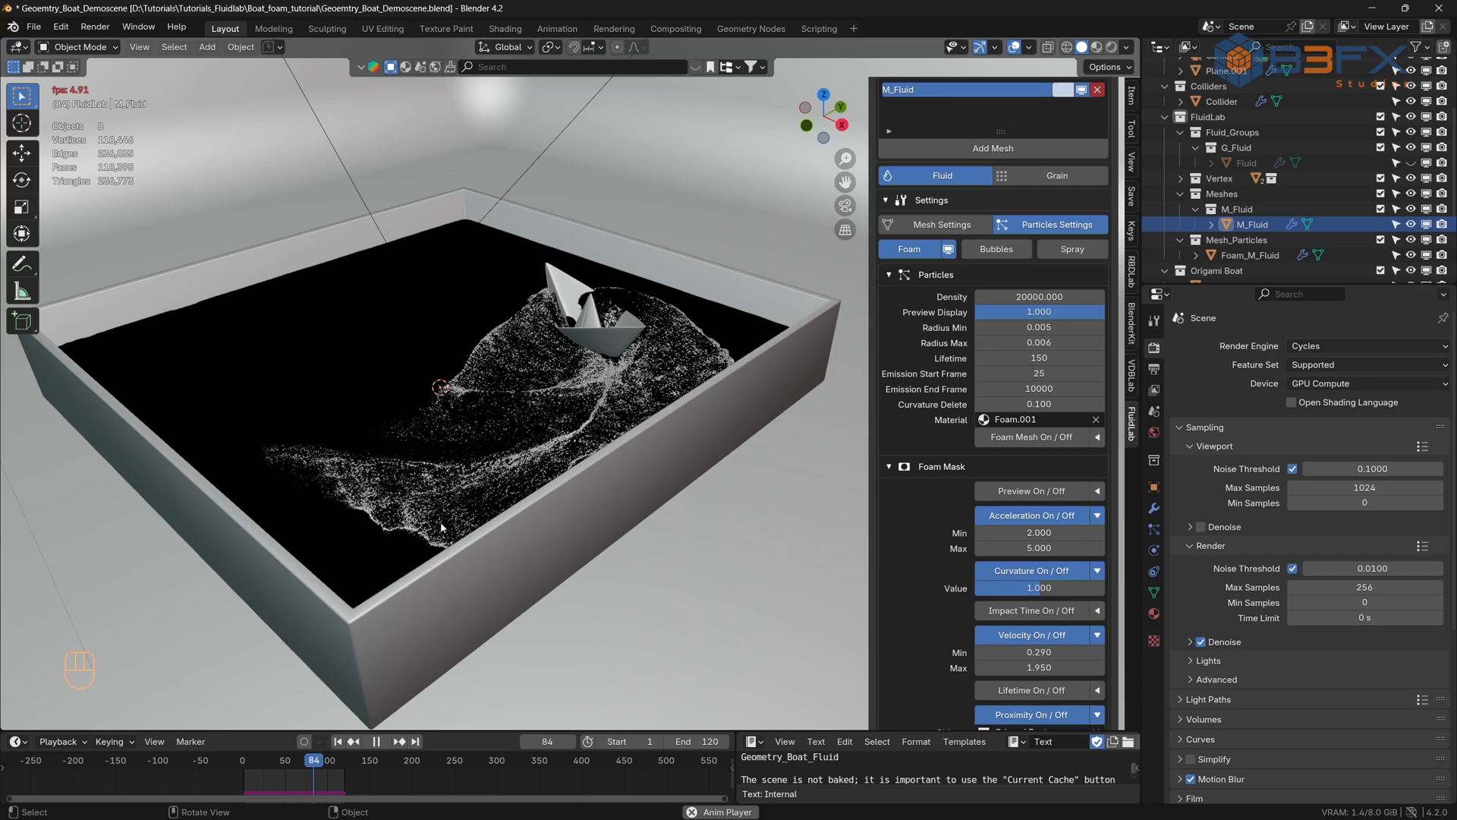
{"action": "key", "text": "space"}
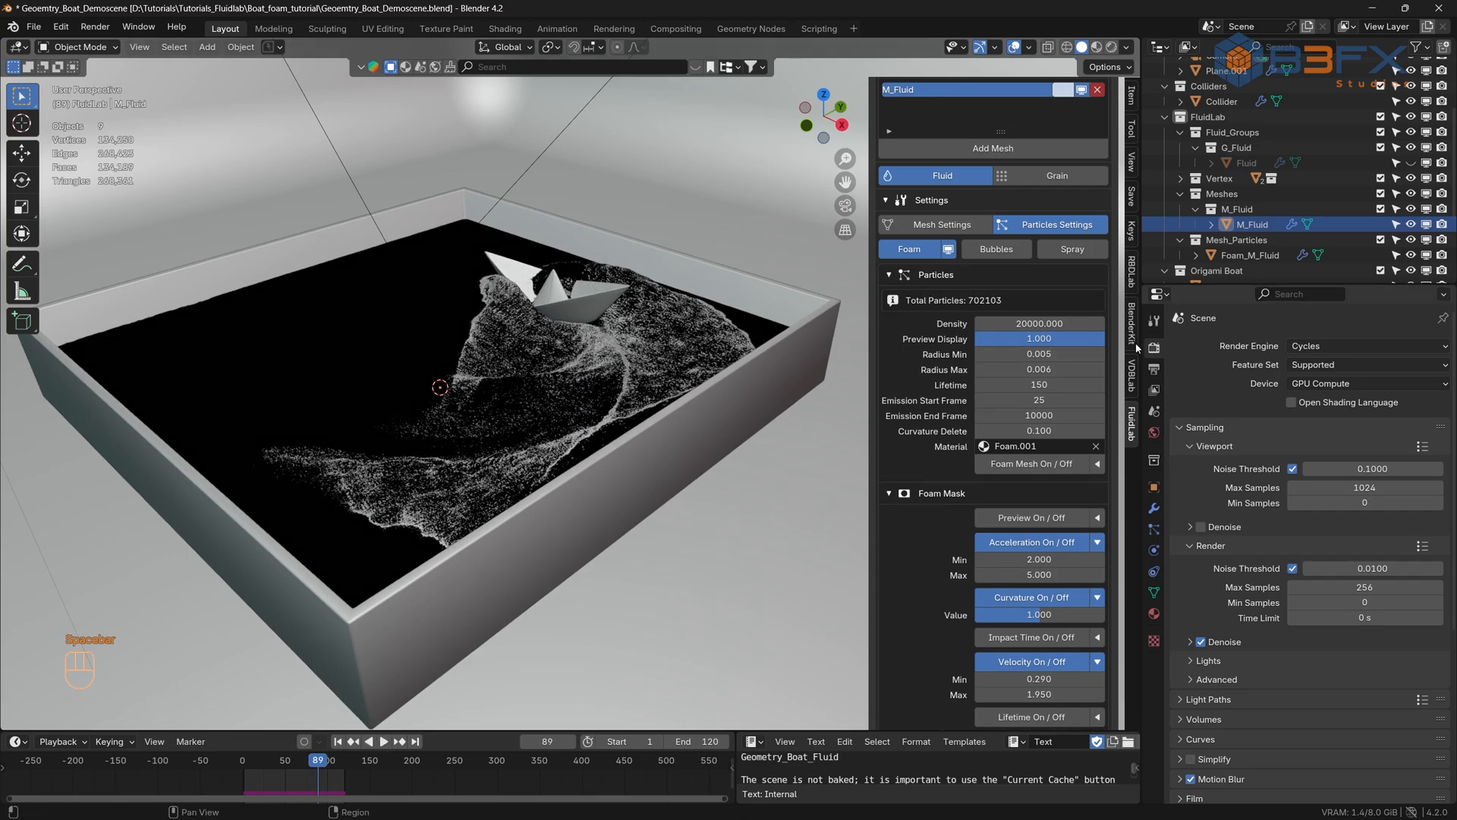
- Set the foam particle Density to 15000 and play the animation from the first frame to review the foam
{"action": "left_click", "coordinate": [1029, 323]}
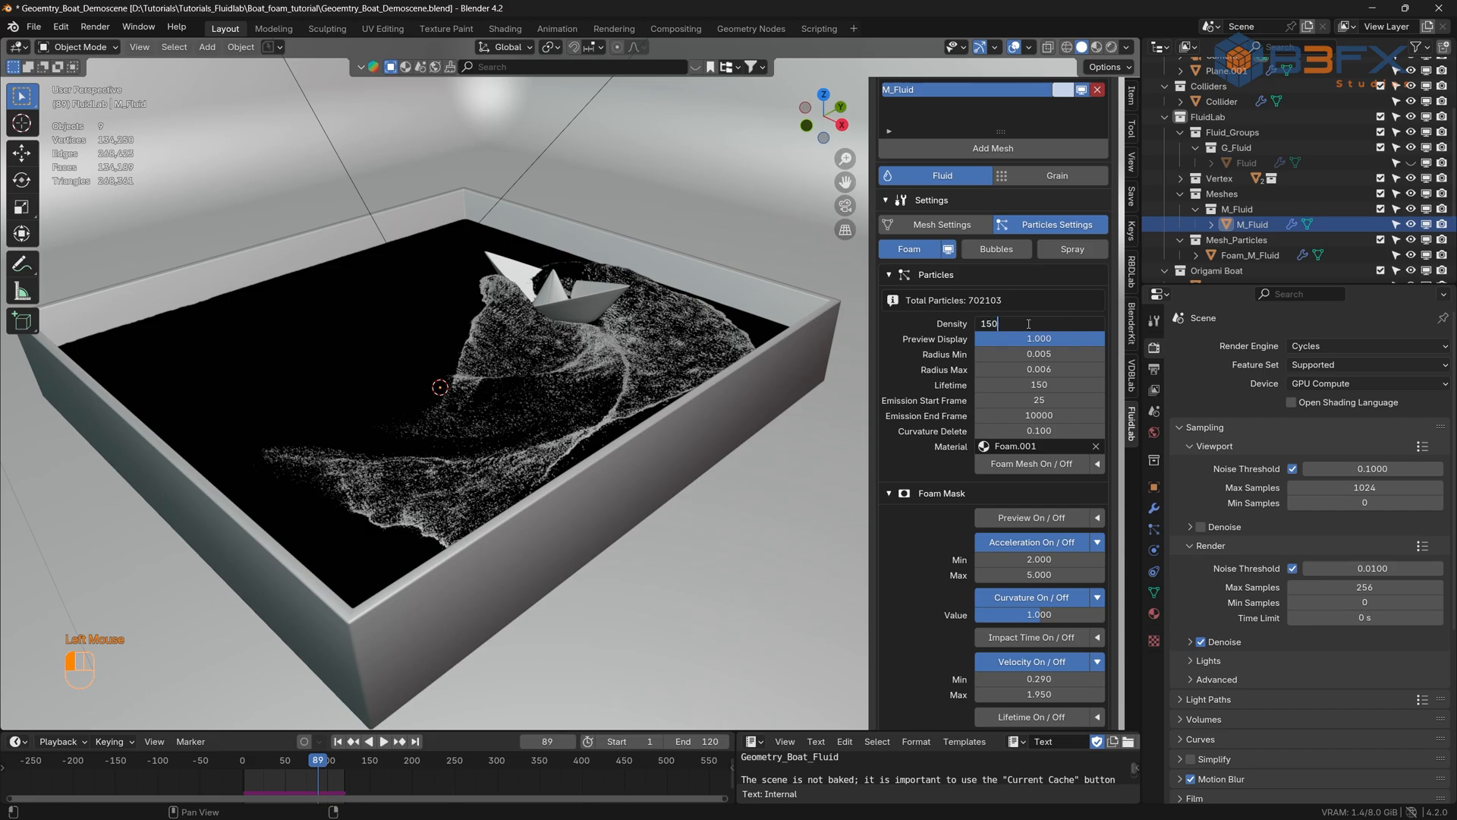
{"action": "key", "text": "Return"}
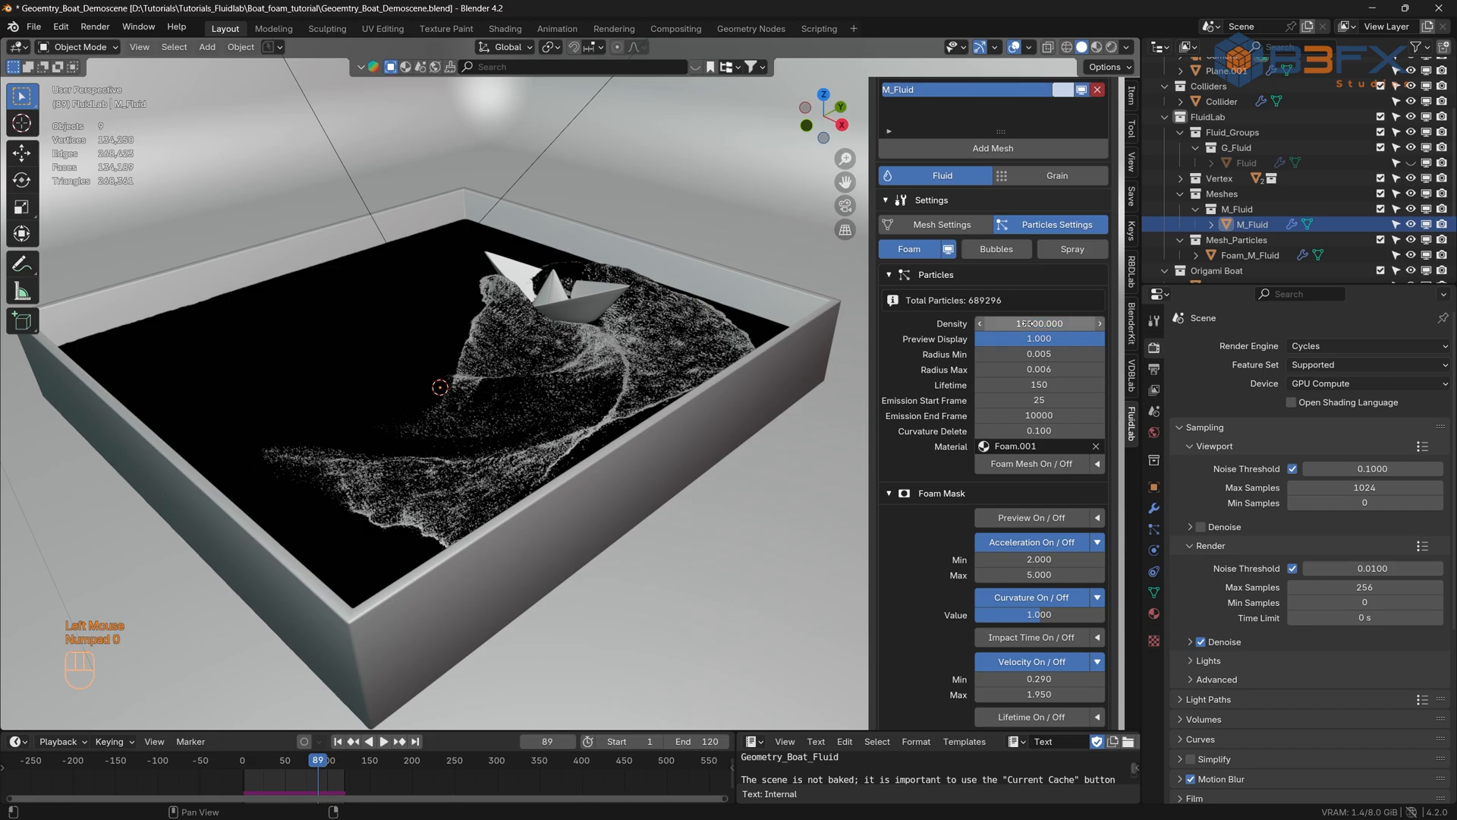
{"action": "left_click", "coordinate": [338, 740]}
{"action": "left_click", "coordinate": [384, 742]}
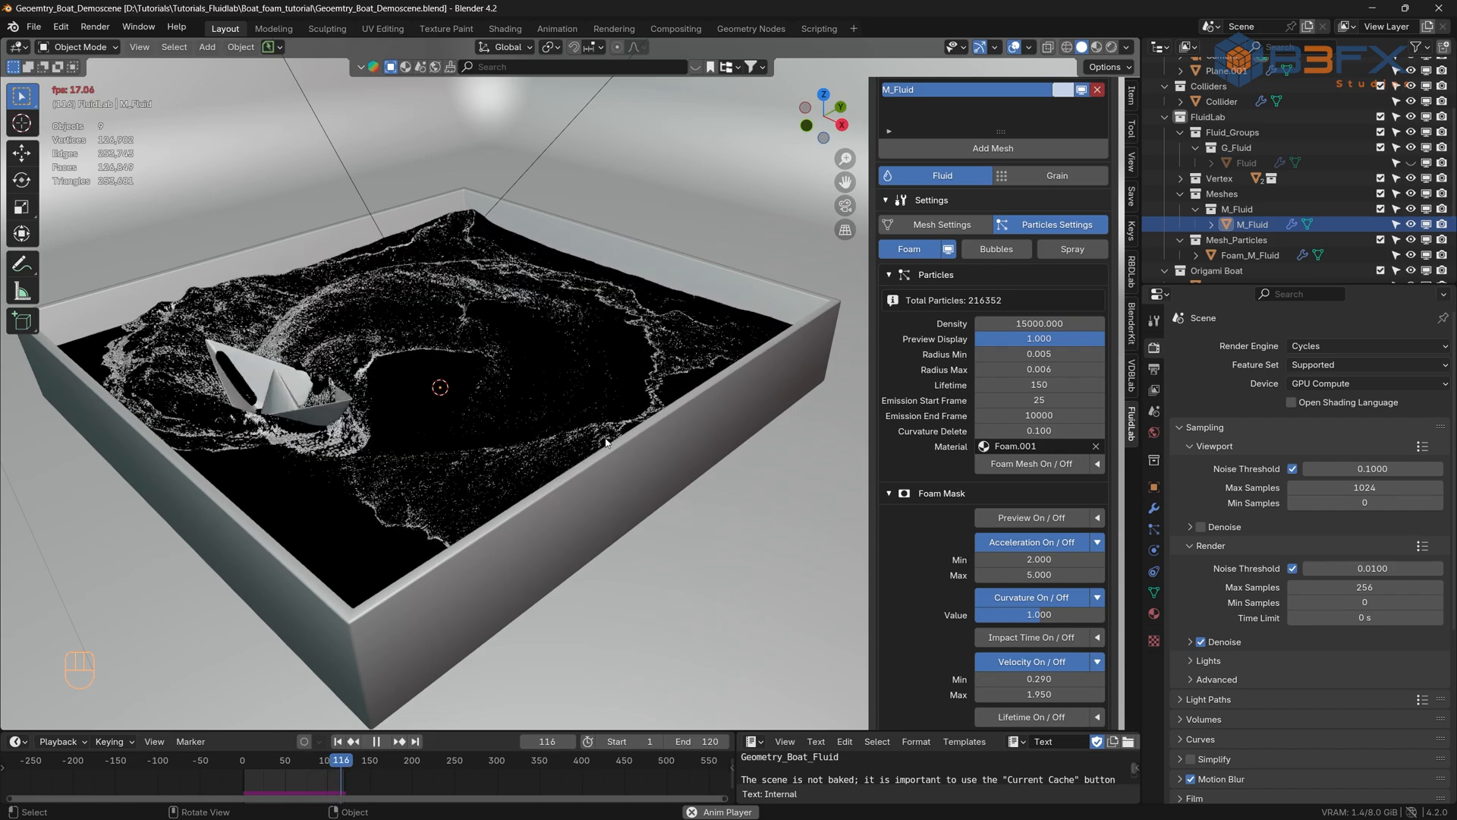
{"action": "key", "text": "space"}
- Go to frame 92 and set the foam particles' Preview Display to 0
{"action": "left_click_drag", "start_coordinate": [247, 766], "coordinate": [321, 768]}
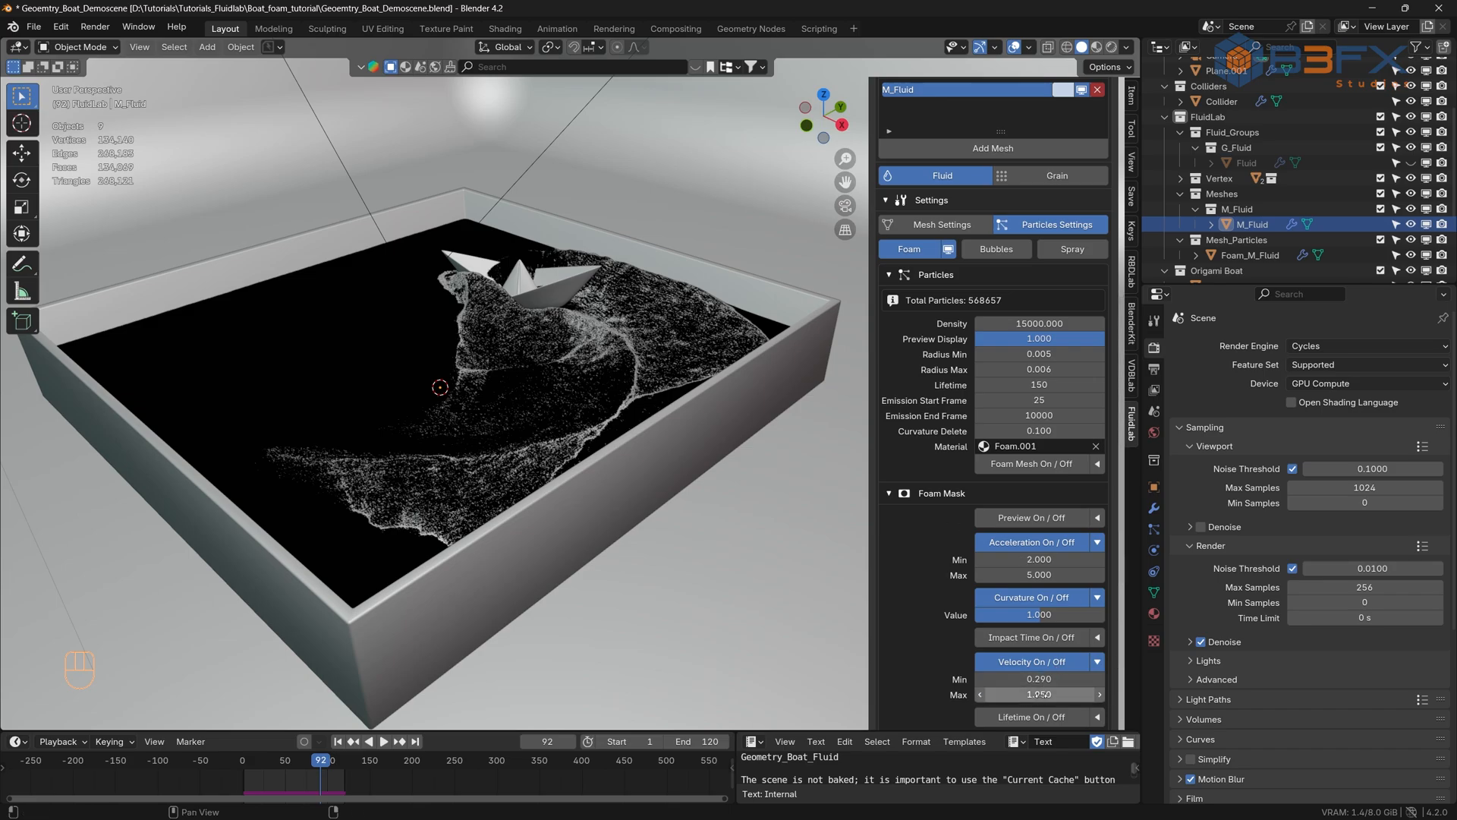
{"action": "left_click", "coordinate": [1045, 339]}
{"action": "type", "text": "0"}
{"action": "key", "text": "Return"}
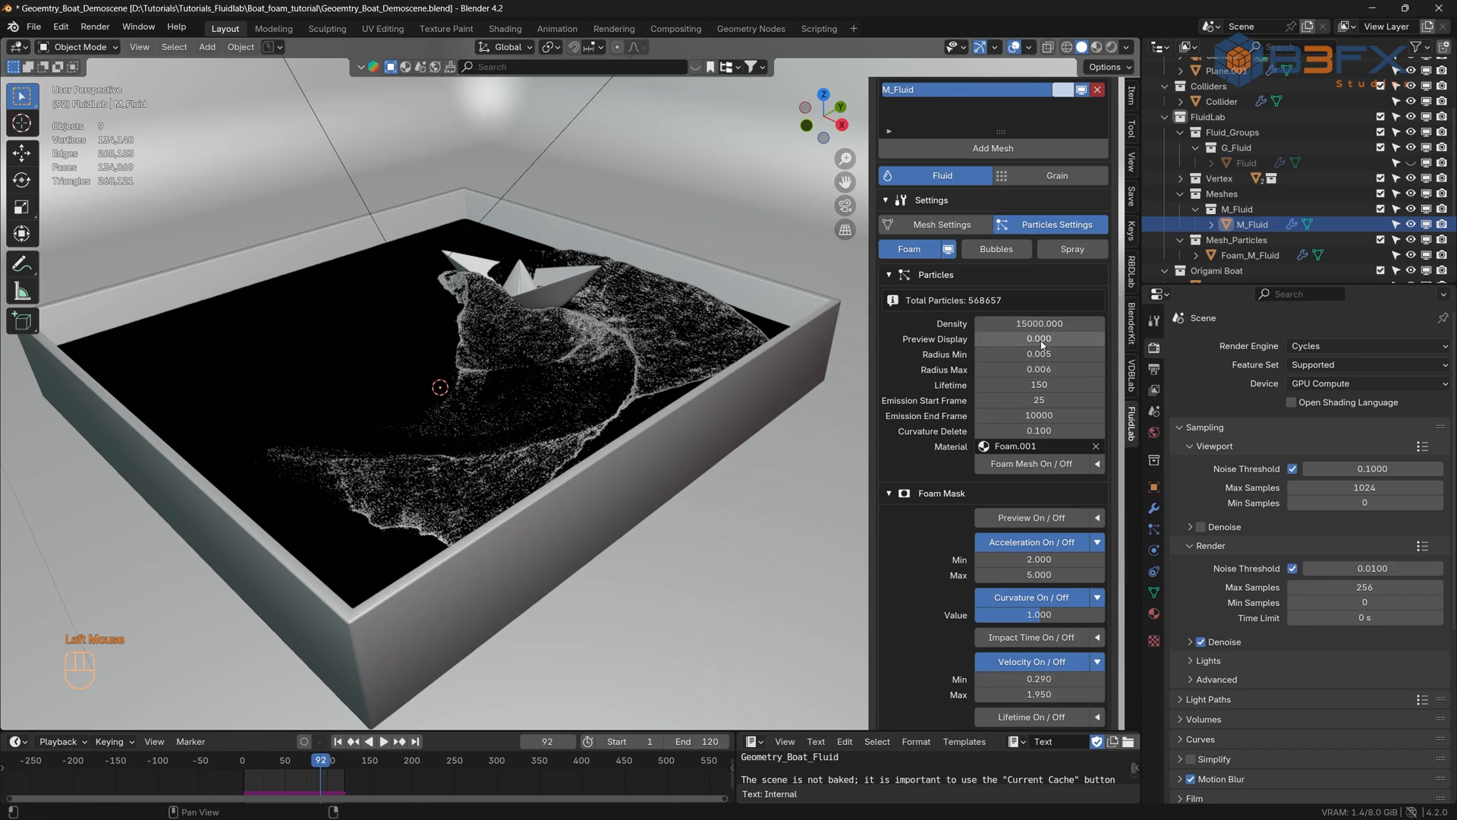
- Preview the foam mask in Material Preview shading and set the Velocity mask's Max to 2.7
{"action": "left_click", "coordinate": [1097, 48]}
{"action": "left_click", "coordinate": [1032, 519]}
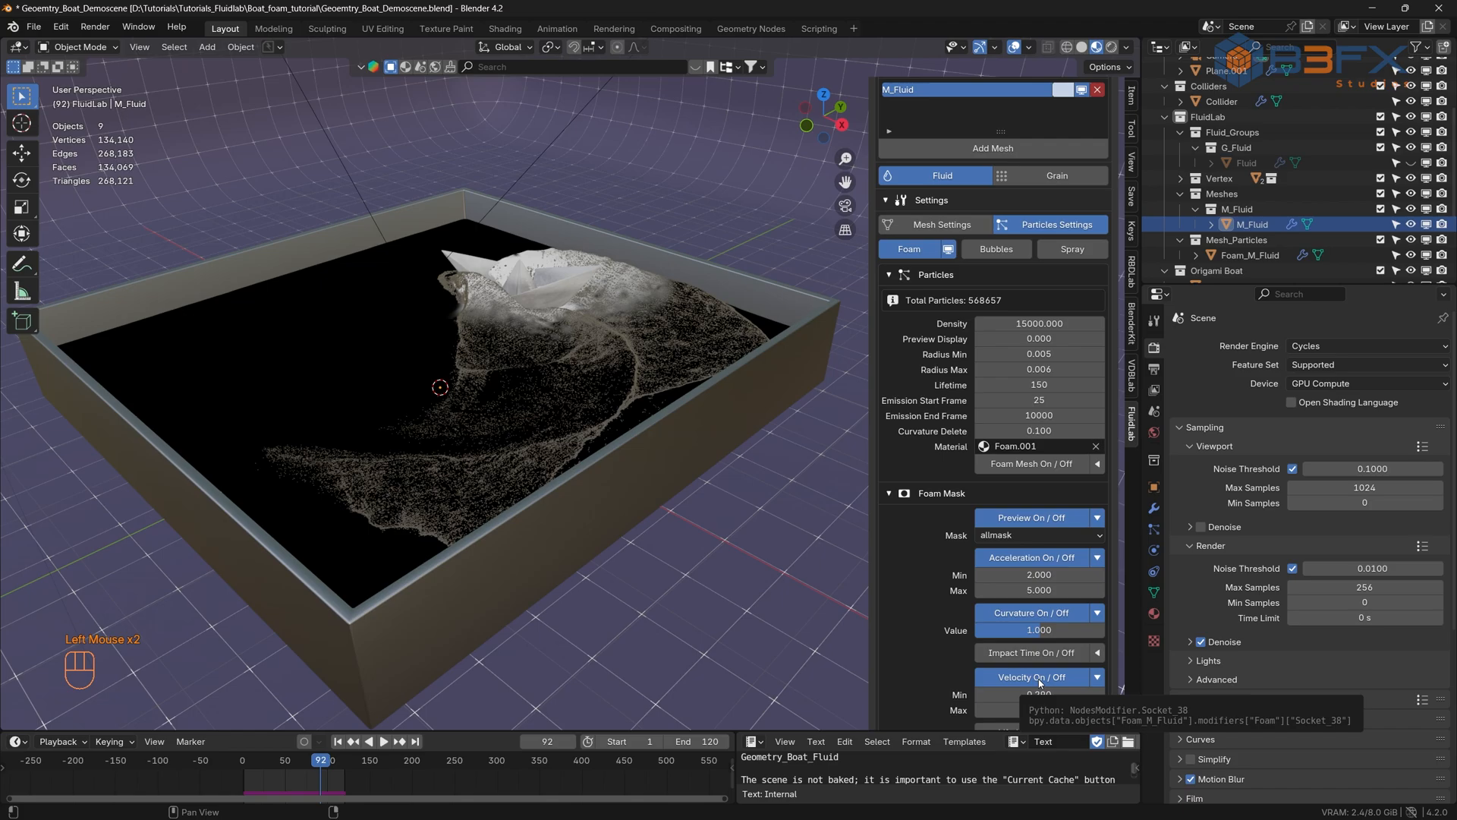
{"action": "scroll", "coordinate": [1033, 660], "scroll_direction": "down", "scroll_amount": 2}
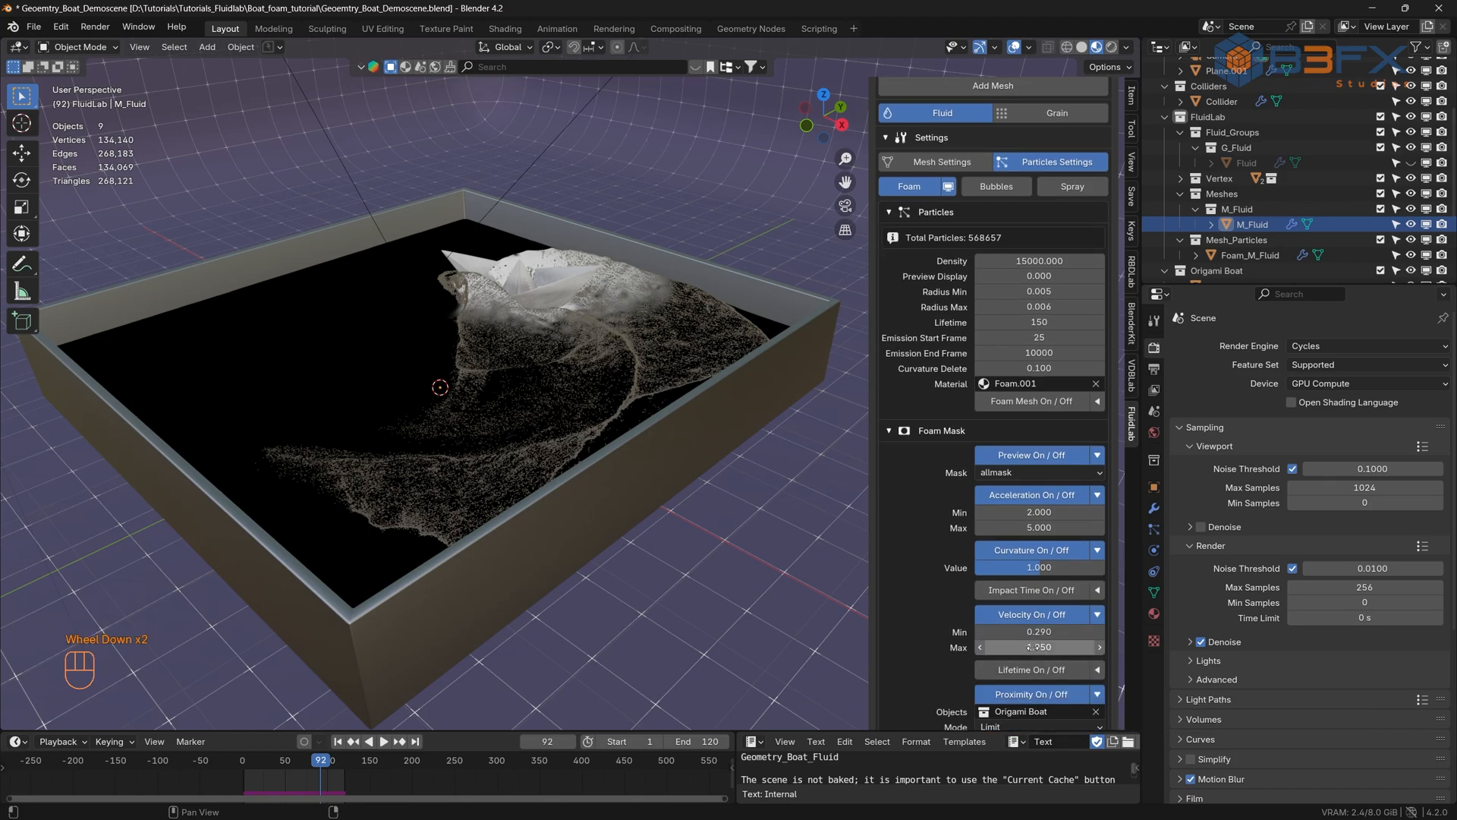
{"action": "left_click", "coordinate": [1029, 643]}
{"action": "mouse_move", "coordinate": [1029, 643]}
{"action": "left_mouse_down"}
{"action": "mouse_move", "coordinate": [964, 643]}
{"action": "mouse_move", "coordinate": [1017, 643]}
{"action": "left_mouse_up"}
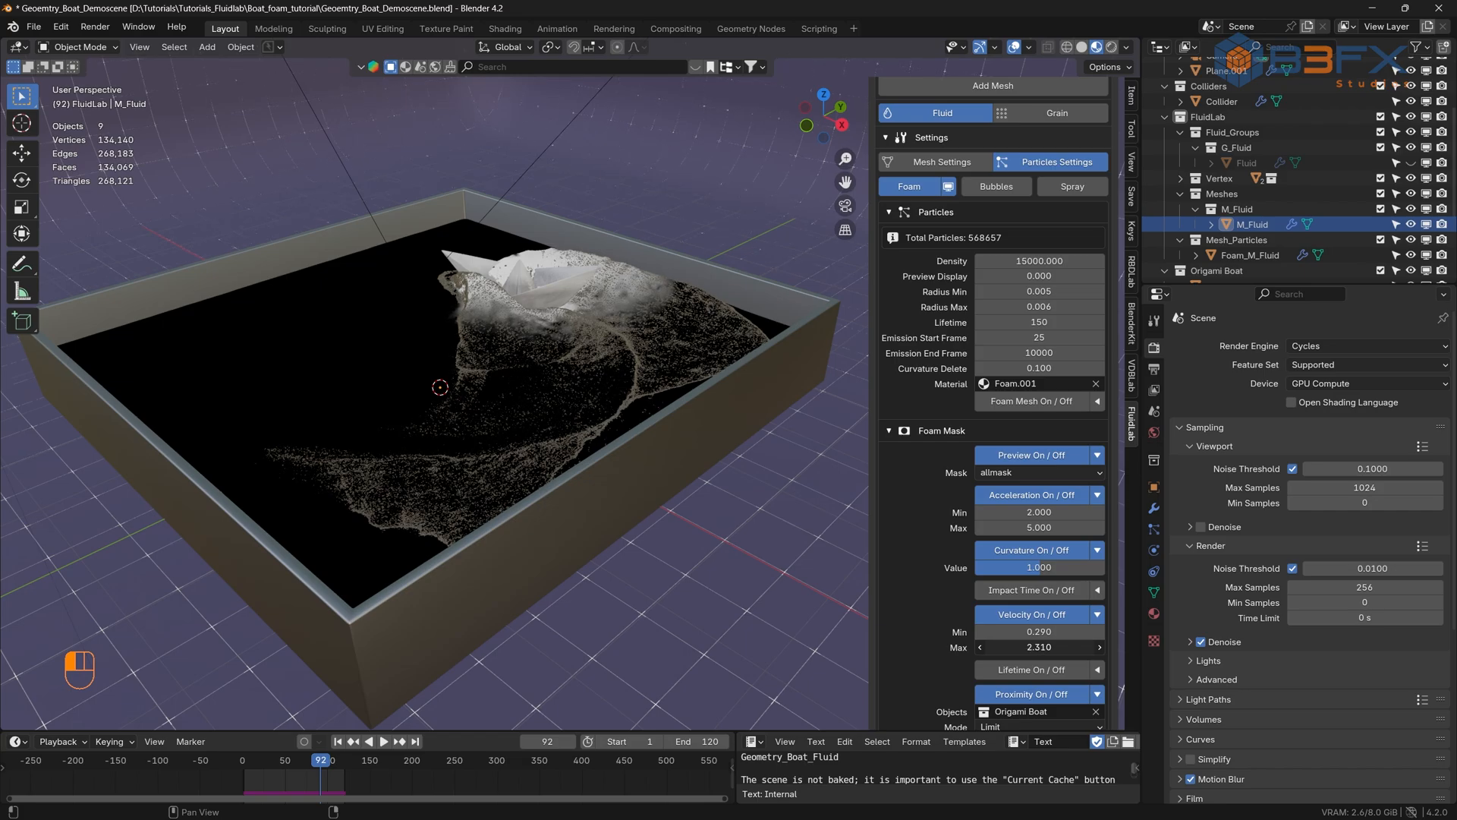
{"action": "left_click_drag", "start_coordinate": [1017, 644], "coordinate": [1030, 646]}
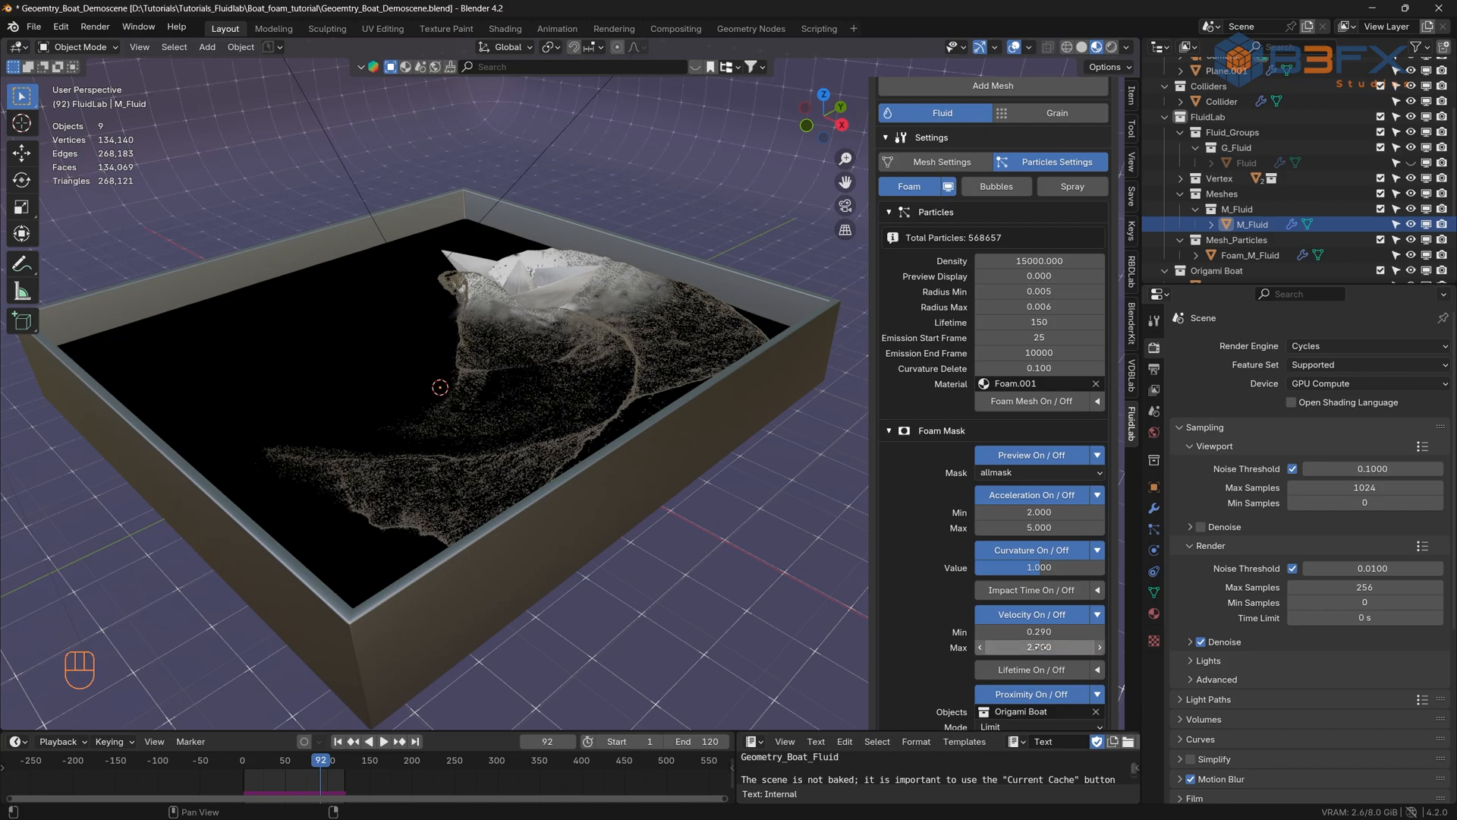
- Turn off the foam mask preview and return the viewport to Solid shading
{"action": "left_click", "coordinate": [1047, 455]}
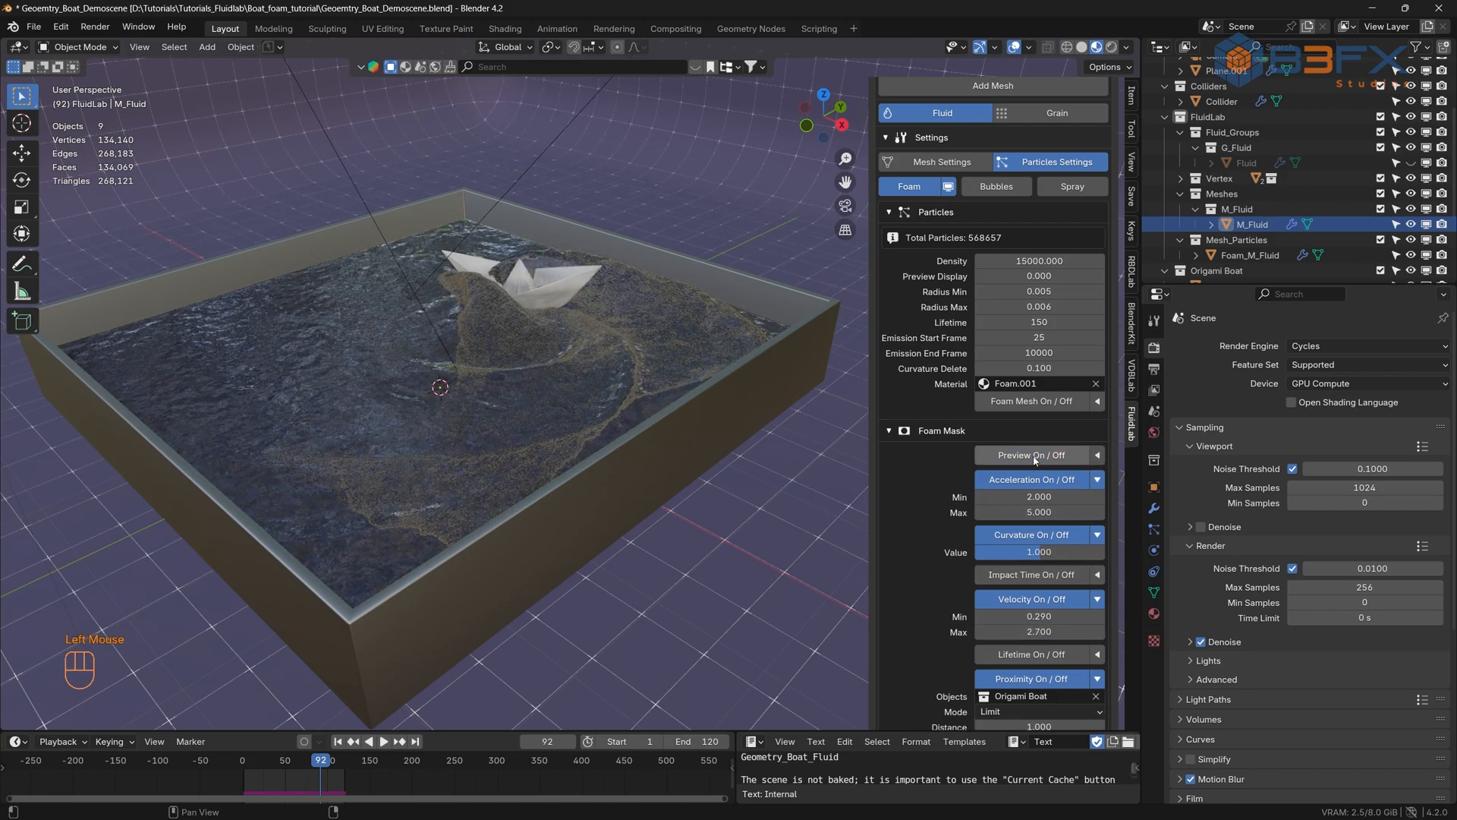
{"action": "left_click", "coordinate": [1082, 48]}
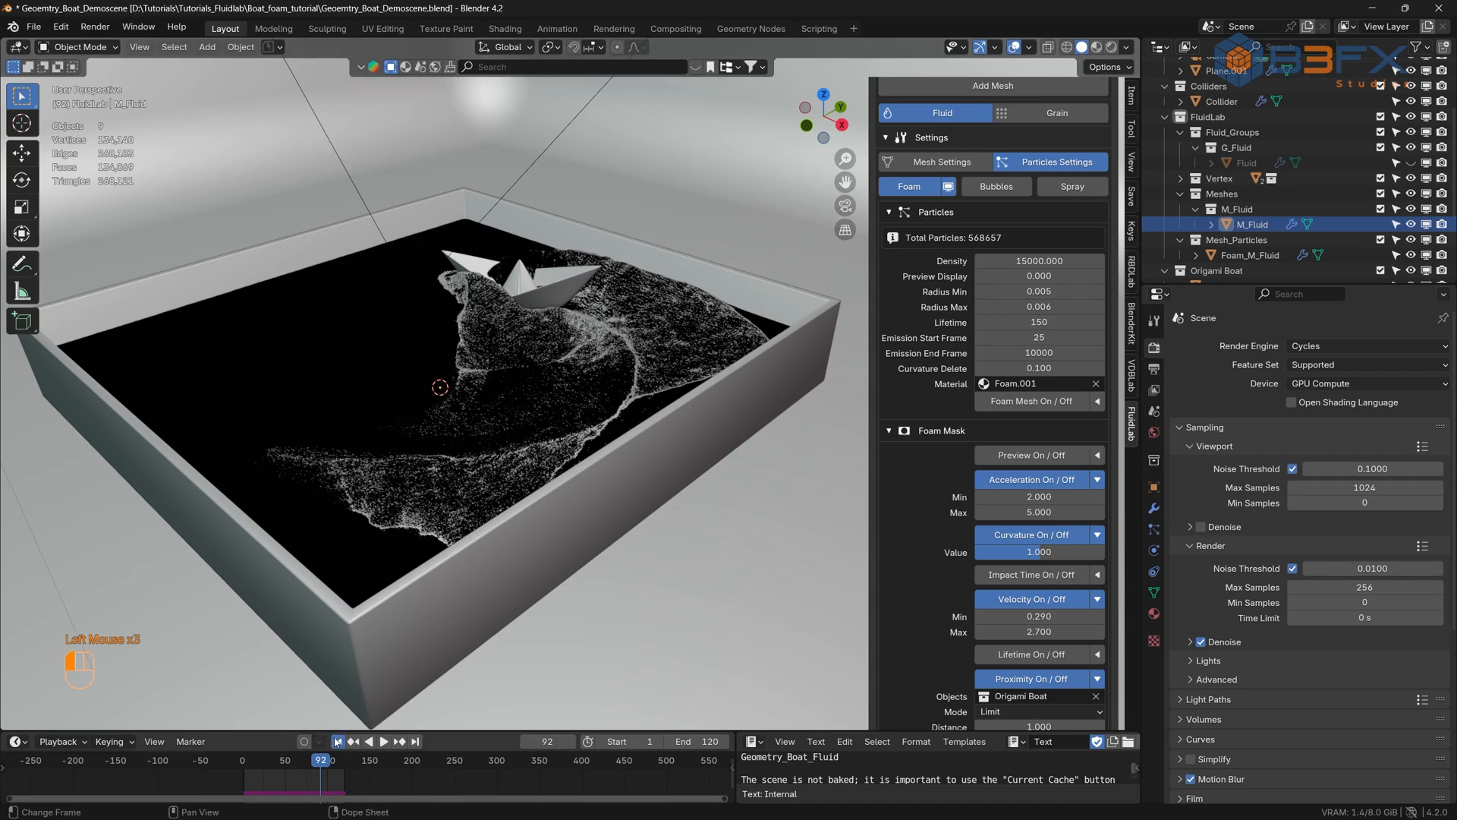
- Play the animation from the first frame to check the foam emission, stop it and return to frame 1
{"action": "left_click", "coordinate": [337, 741]}
{"action": "left_click", "coordinate": [384, 741]}
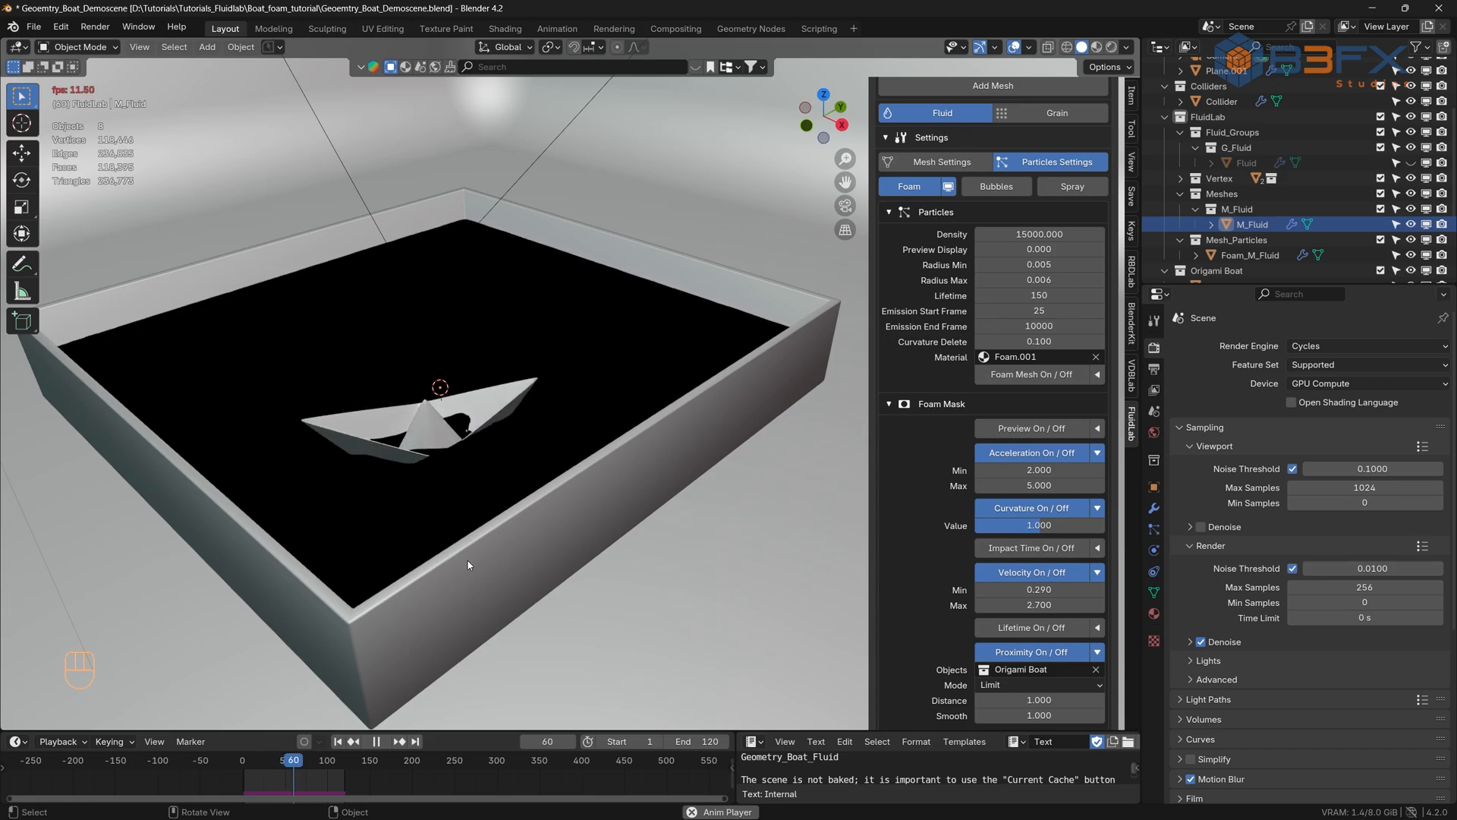
{"action": "key", "text": "space"}
{"action": "left_click", "coordinate": [339, 742]}
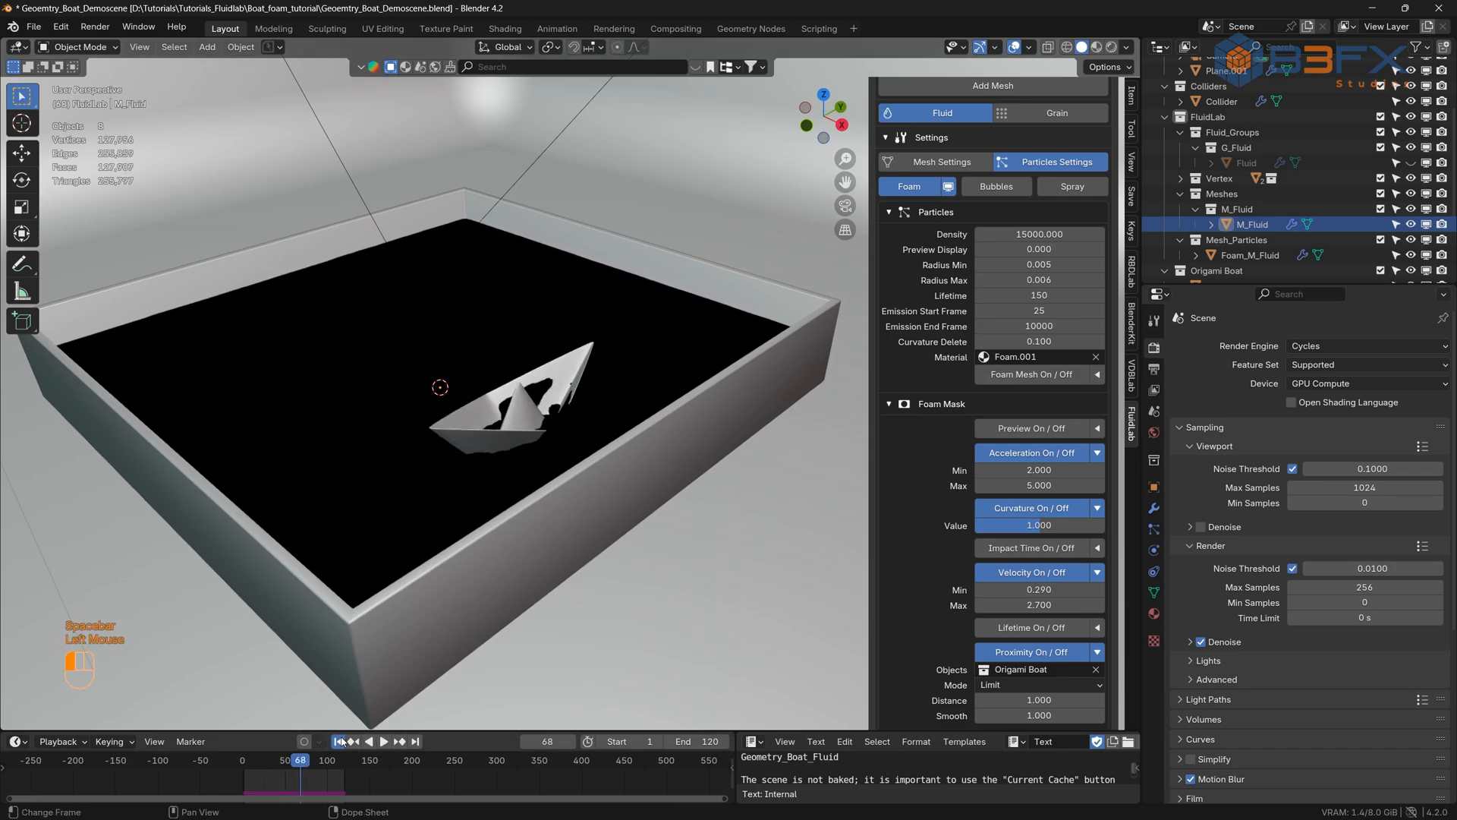
{"action": "left_click", "coordinate": [340, 742]}
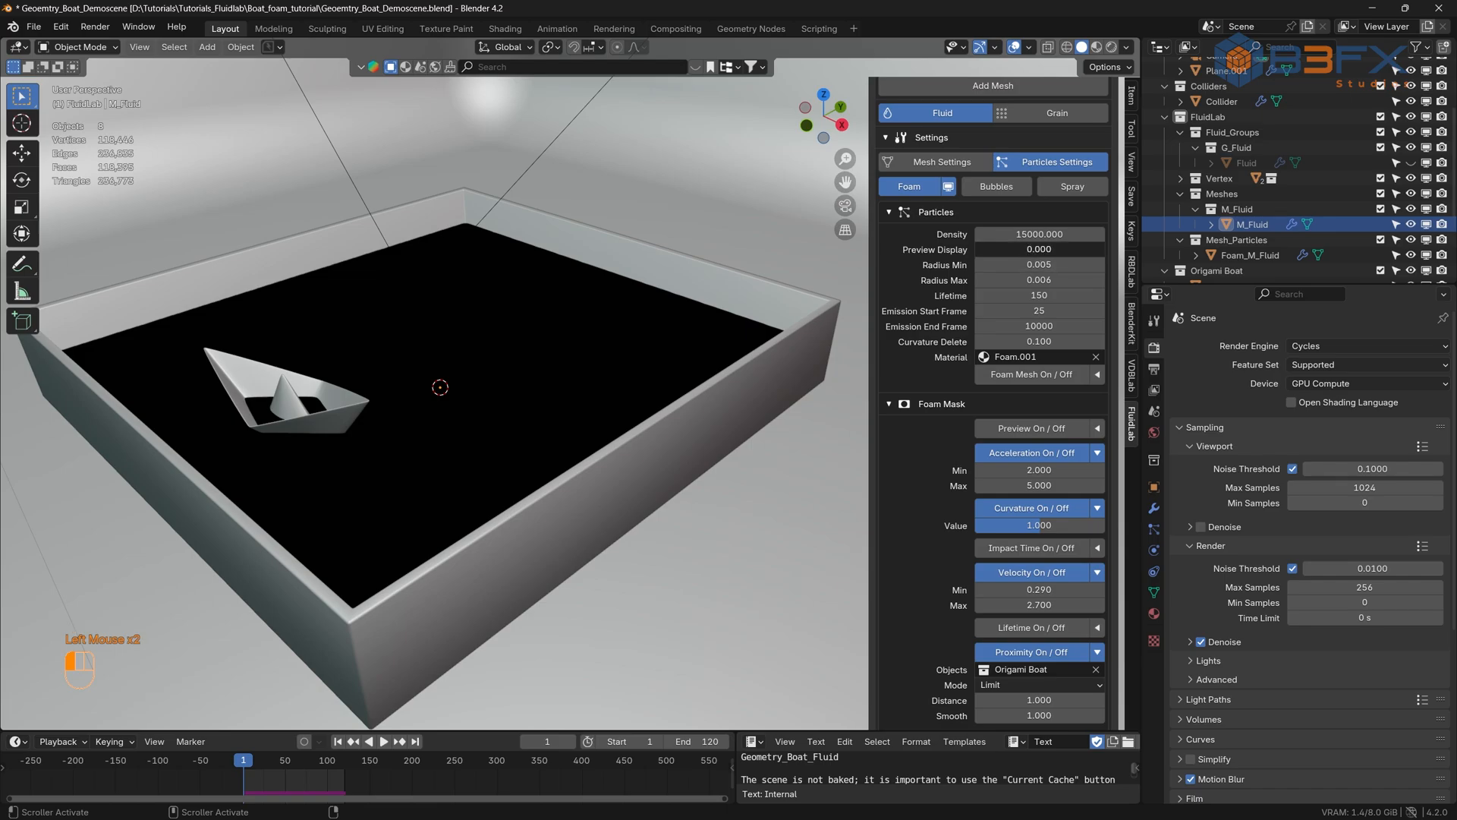
- Set the foam particles' Preview Display back to 1
{"action": "left_click", "coordinate": [1039, 248]}
{"action": "type", "text": "1"}
{"action": "key", "text": "Return"}
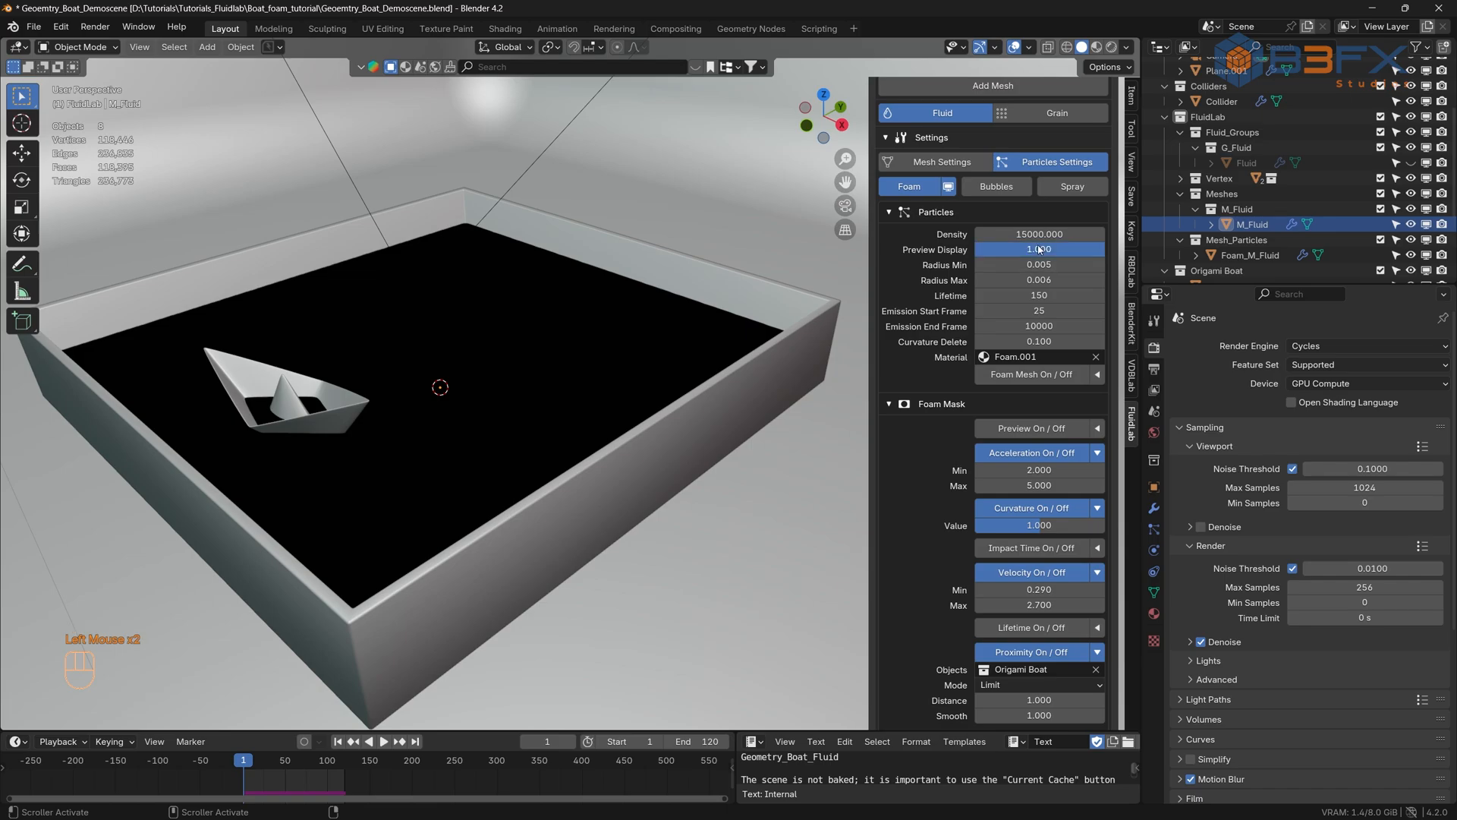
- Play the animation to check the foam around the boat from different angles, and stop at frame 105
{"action": "left_click", "coordinate": [383, 741]}
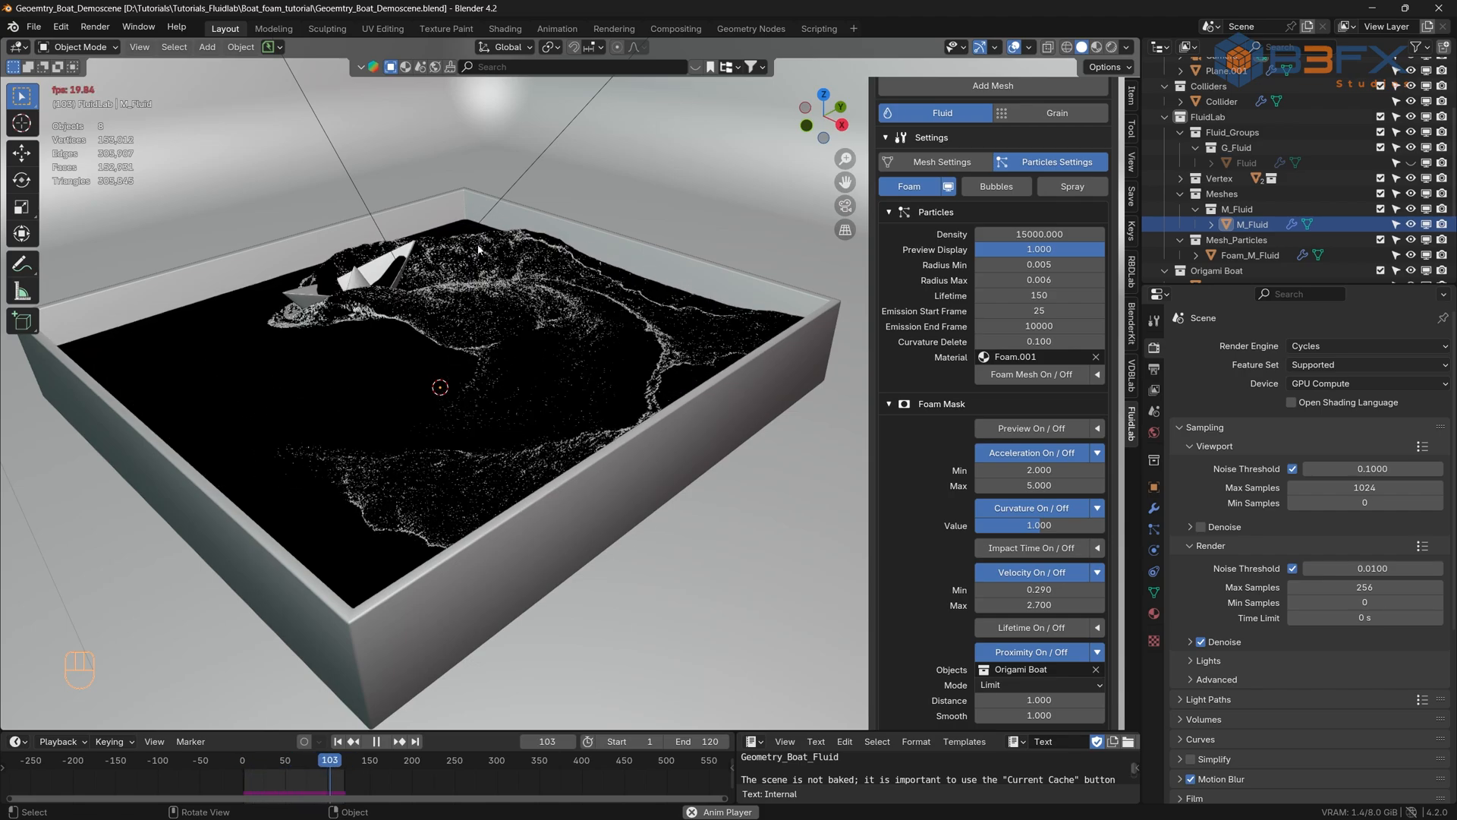
{"action": "key", "text": "space"}
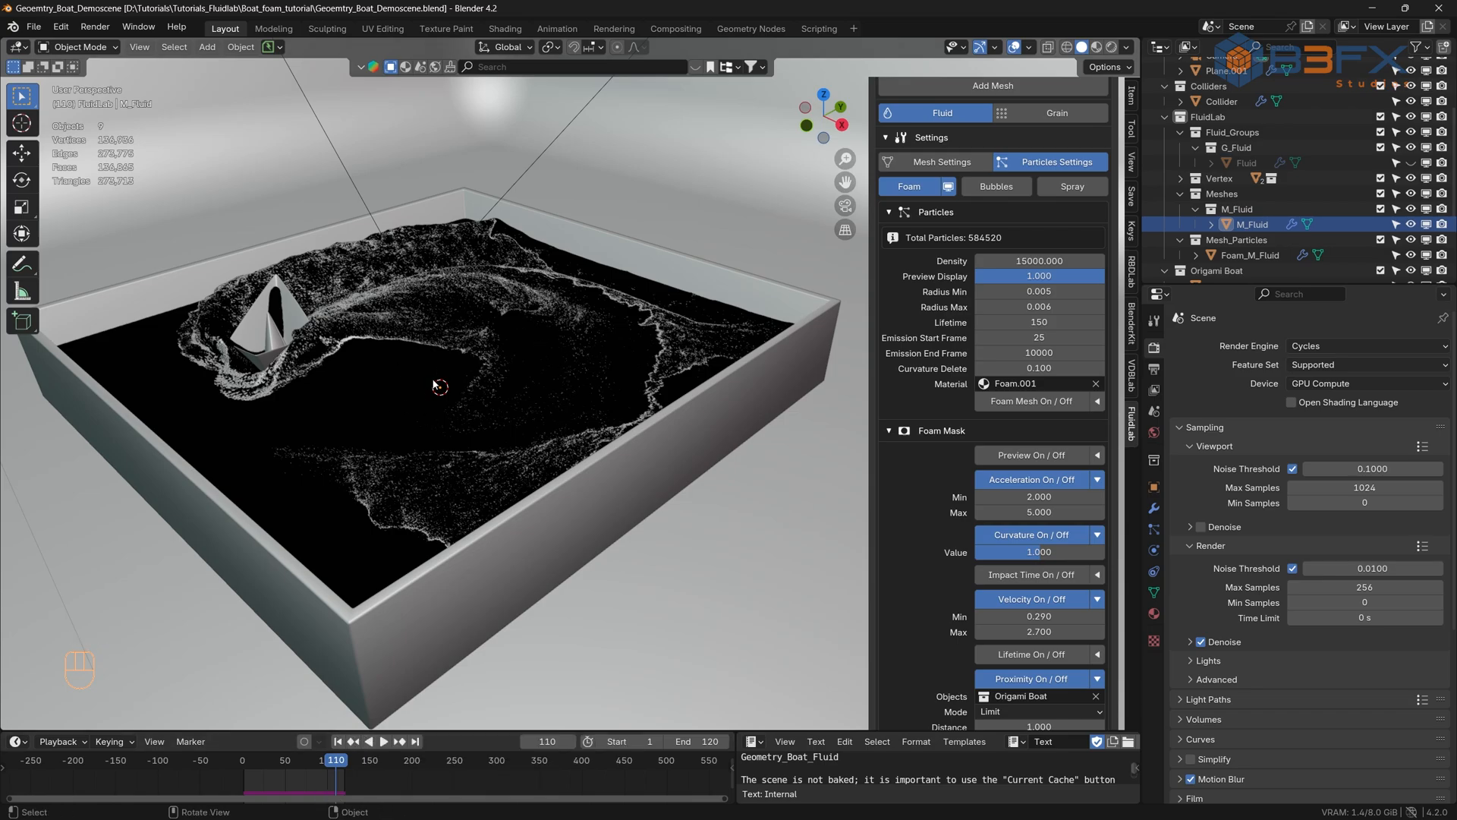
{"action": "middle_click_drag", "start_coordinate": [496, 390], "coordinate": [523, 291]}
{"action": "key", "text": "space"}
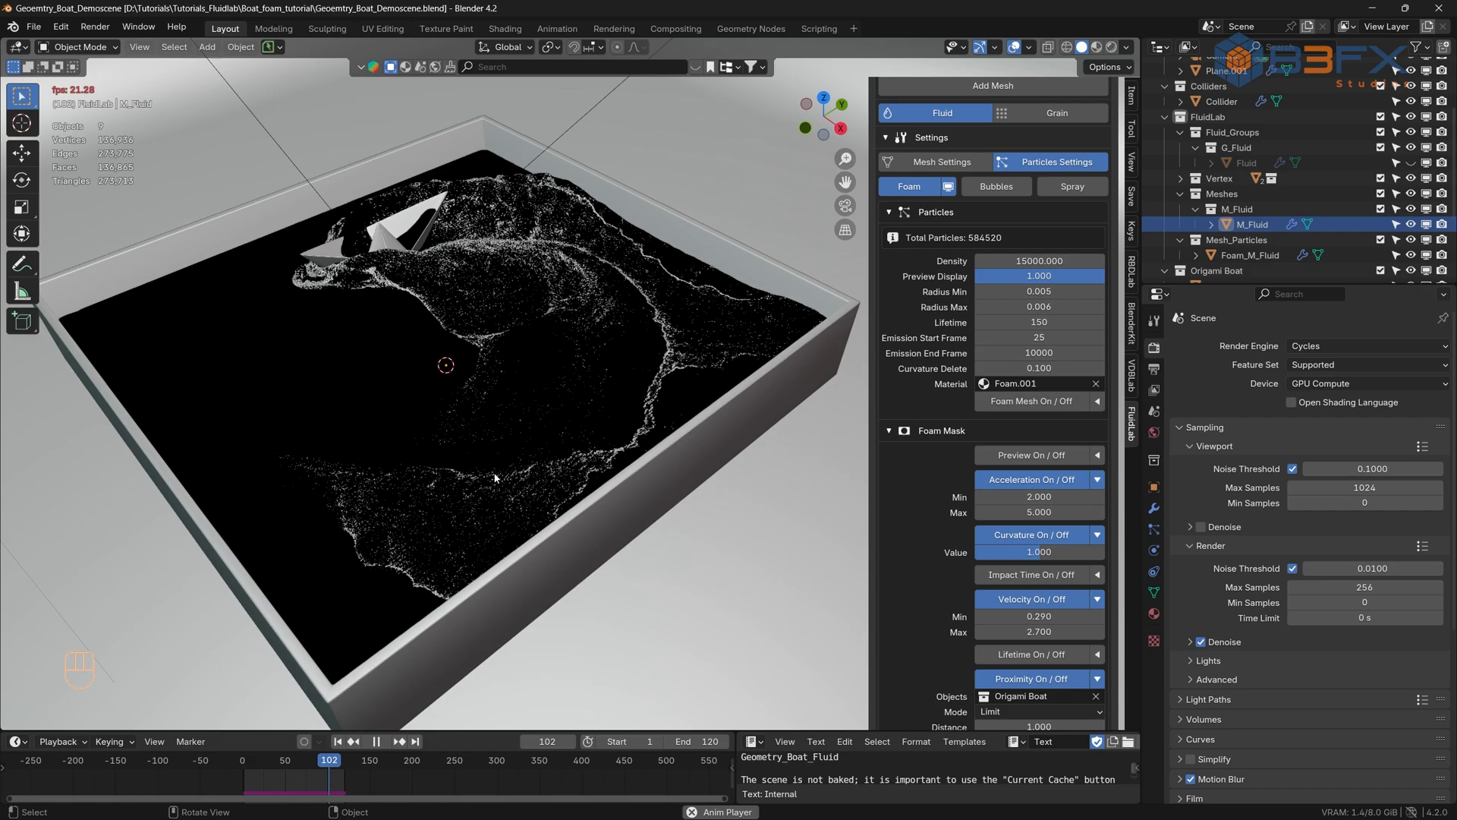
{"action": "key", "text": "space"}
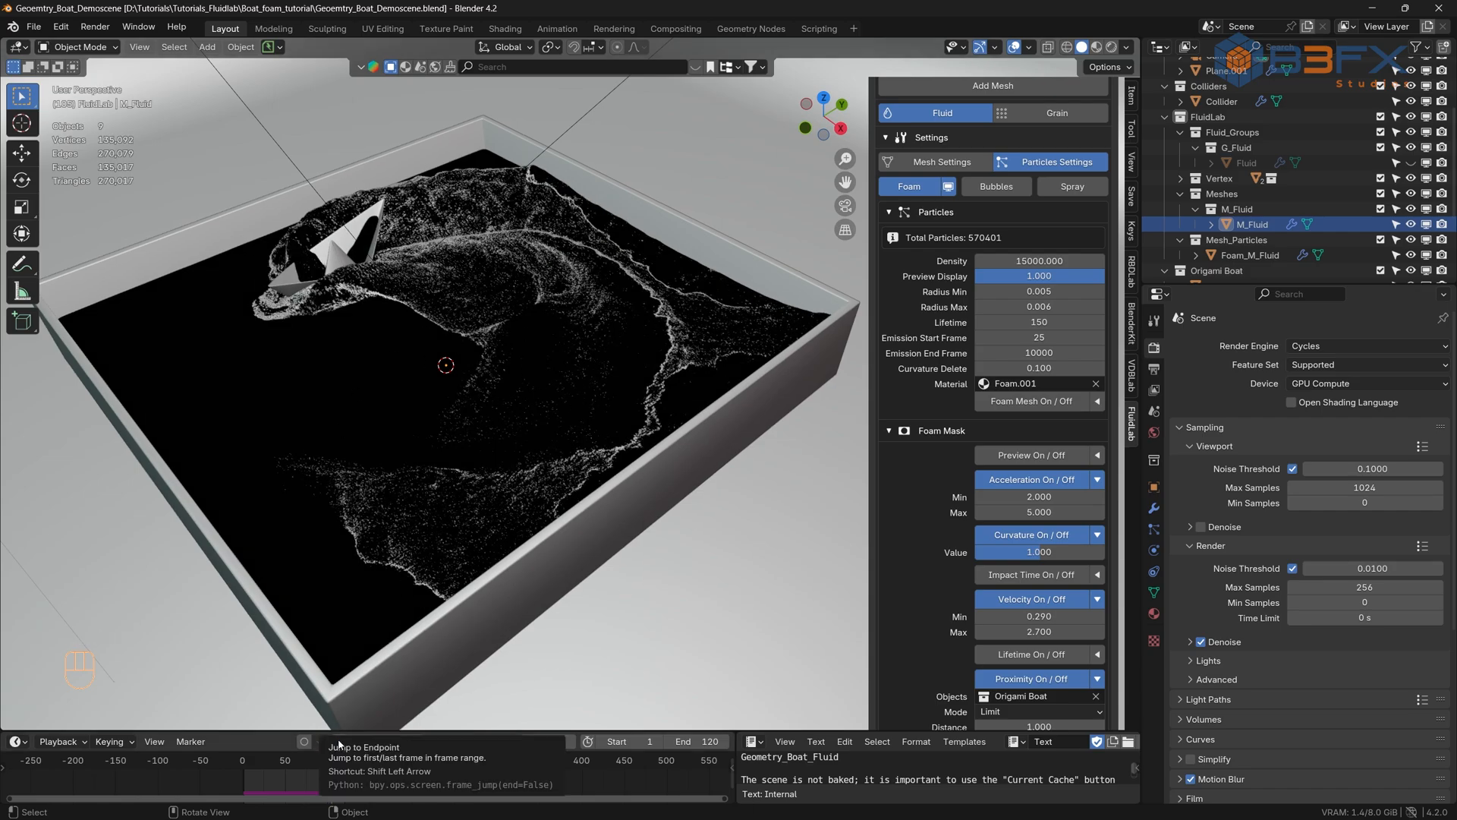
{"action": "middle_click_drag", "start_coordinate": [551, 533], "coordinate": [545, 430]}
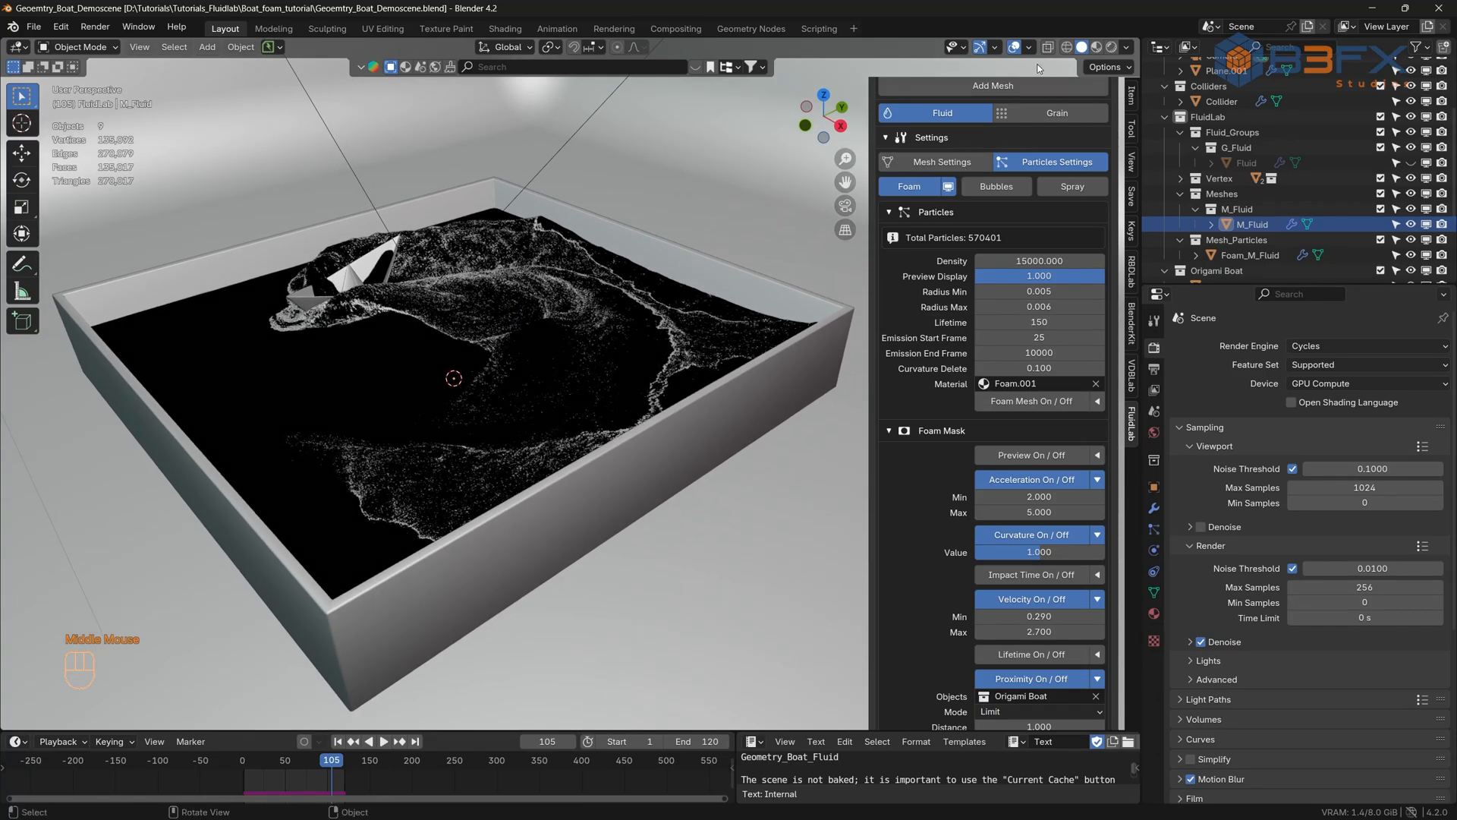
- Switch the viewport to Rendered shading and hide the ground plane and the box-shaped collider
{"action": "left_click", "coordinate": [1111, 47]}
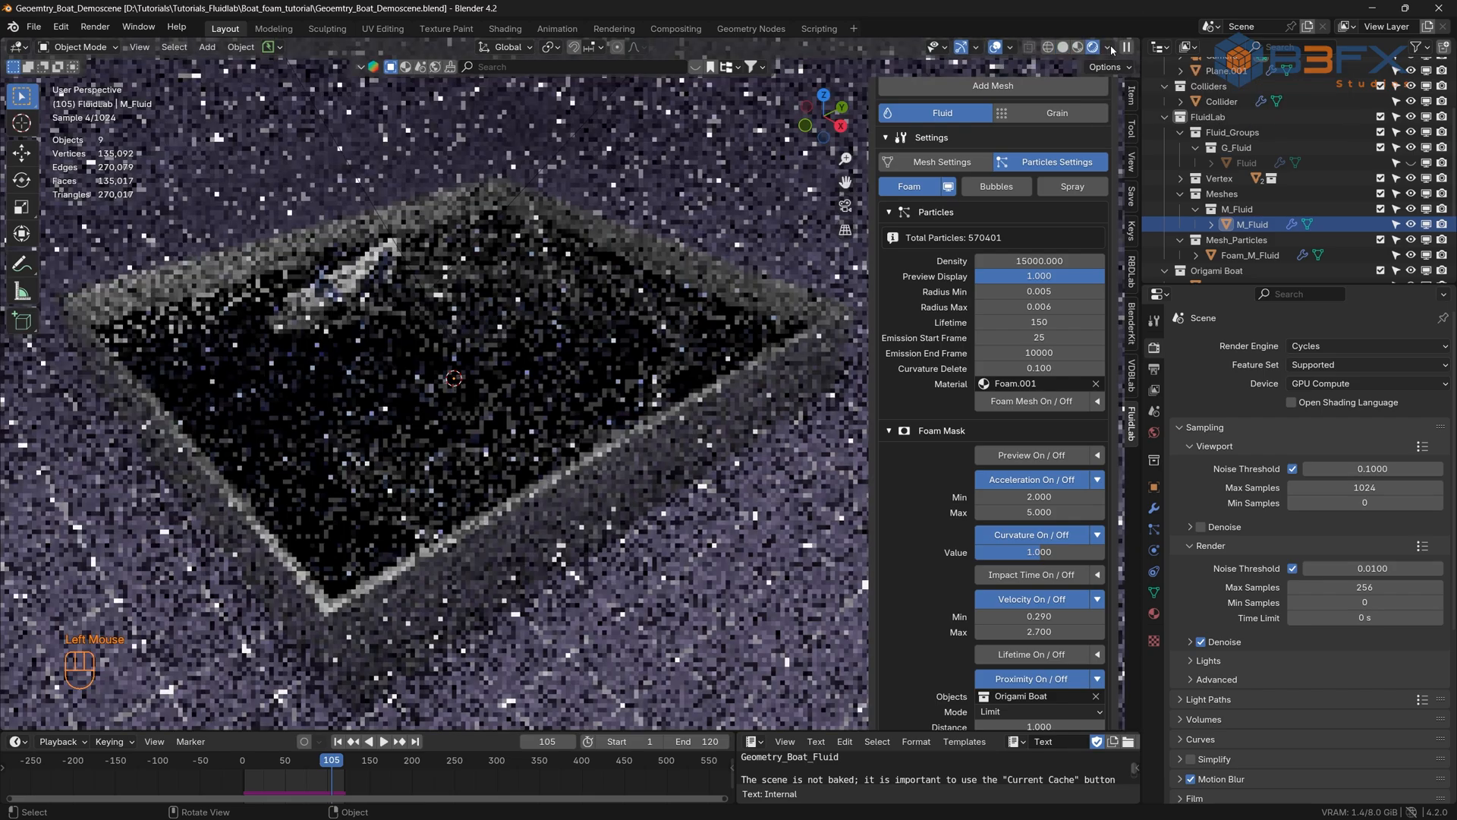
{"action": "double_click", "coordinate": [743, 580]}
{"action": "key", "text": "h"}
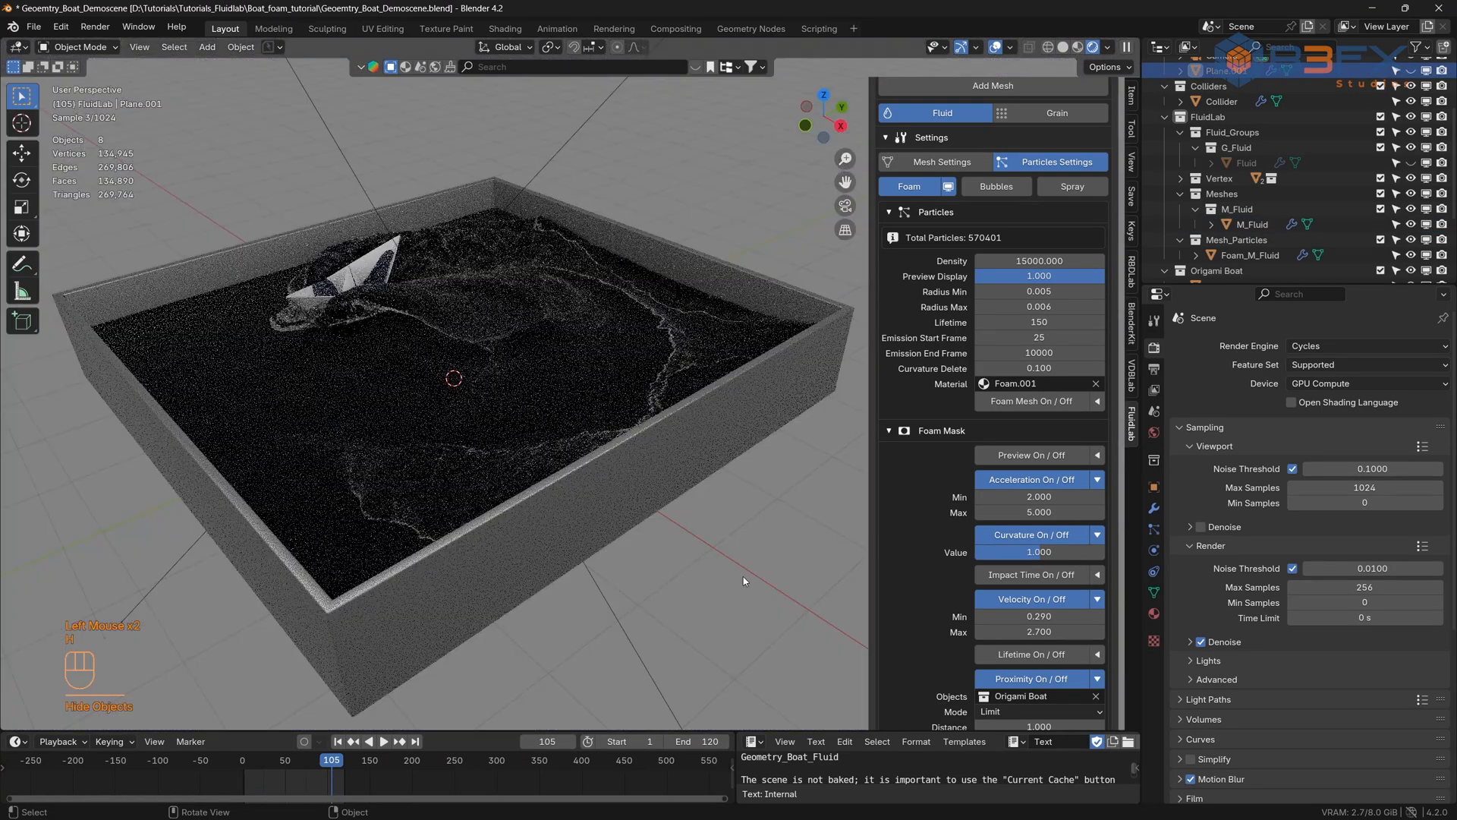
{"action": "left_click", "coordinate": [577, 524]}
{"action": "key", "text": "h"}
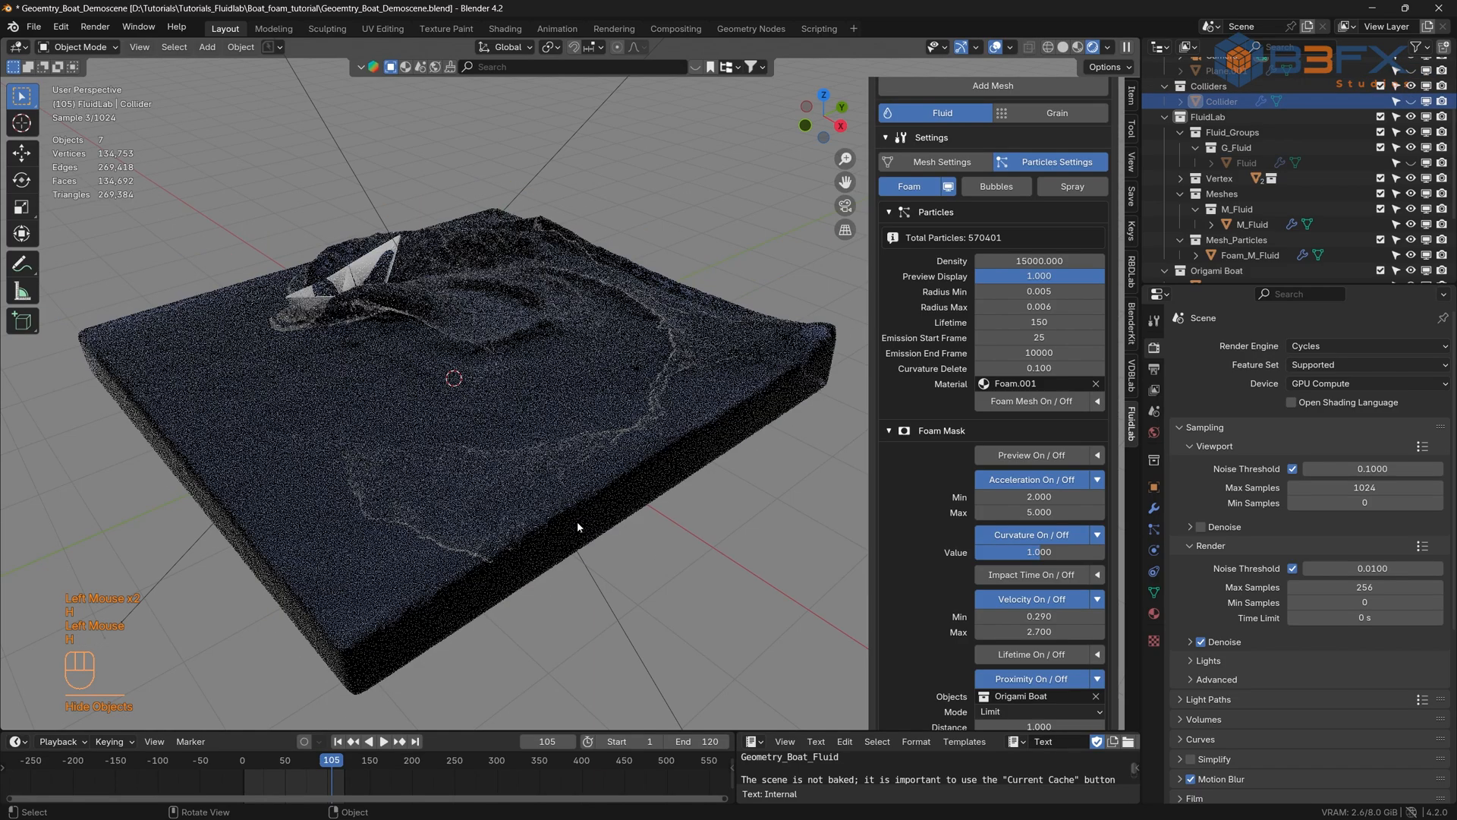
- Use a Sky Texture as the world background color and set its Strength to 2
{"action": "left_click", "coordinate": [1154, 432]}
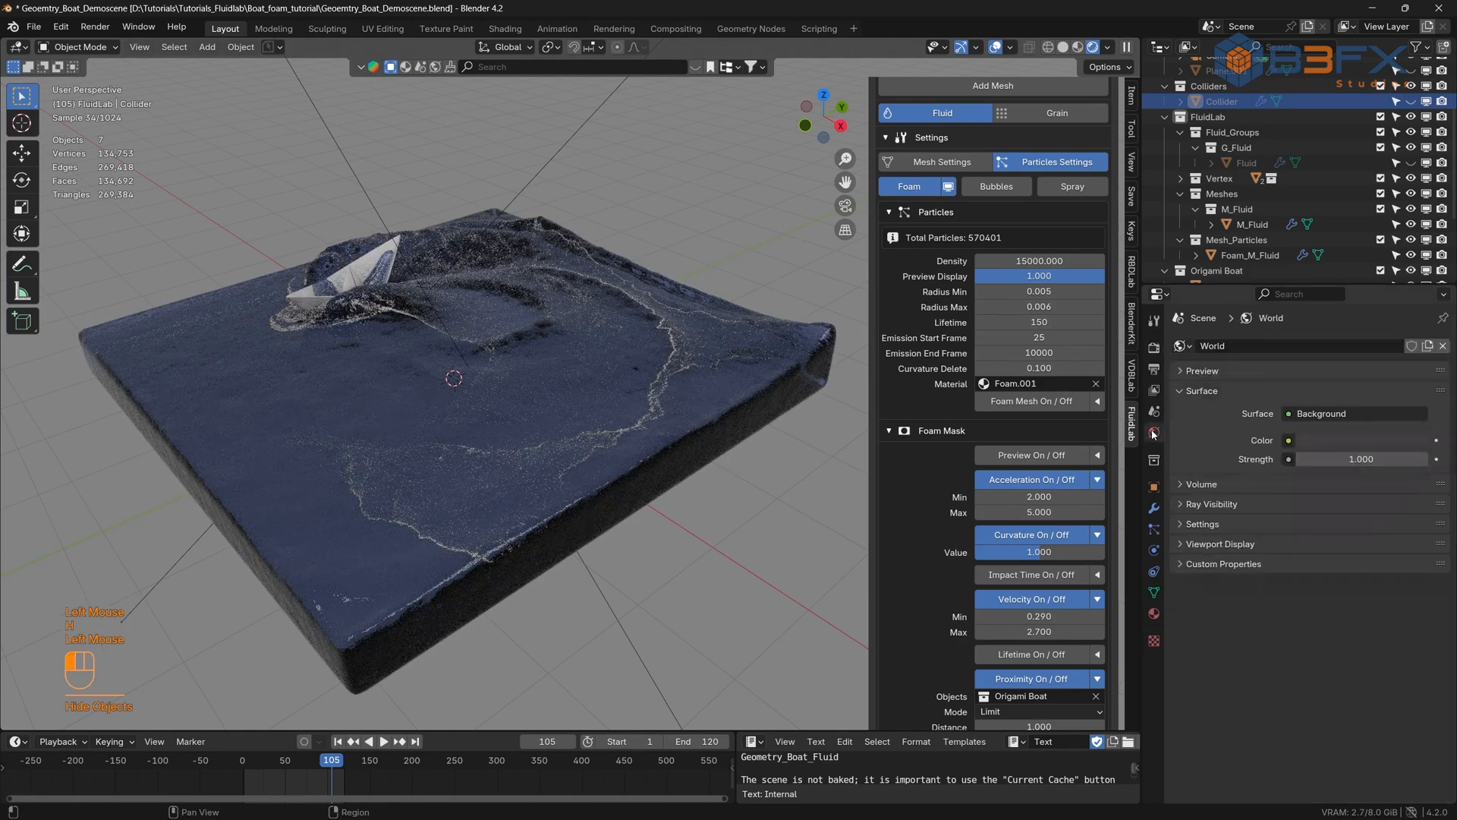
{"action": "left_click", "coordinate": [1288, 440]}
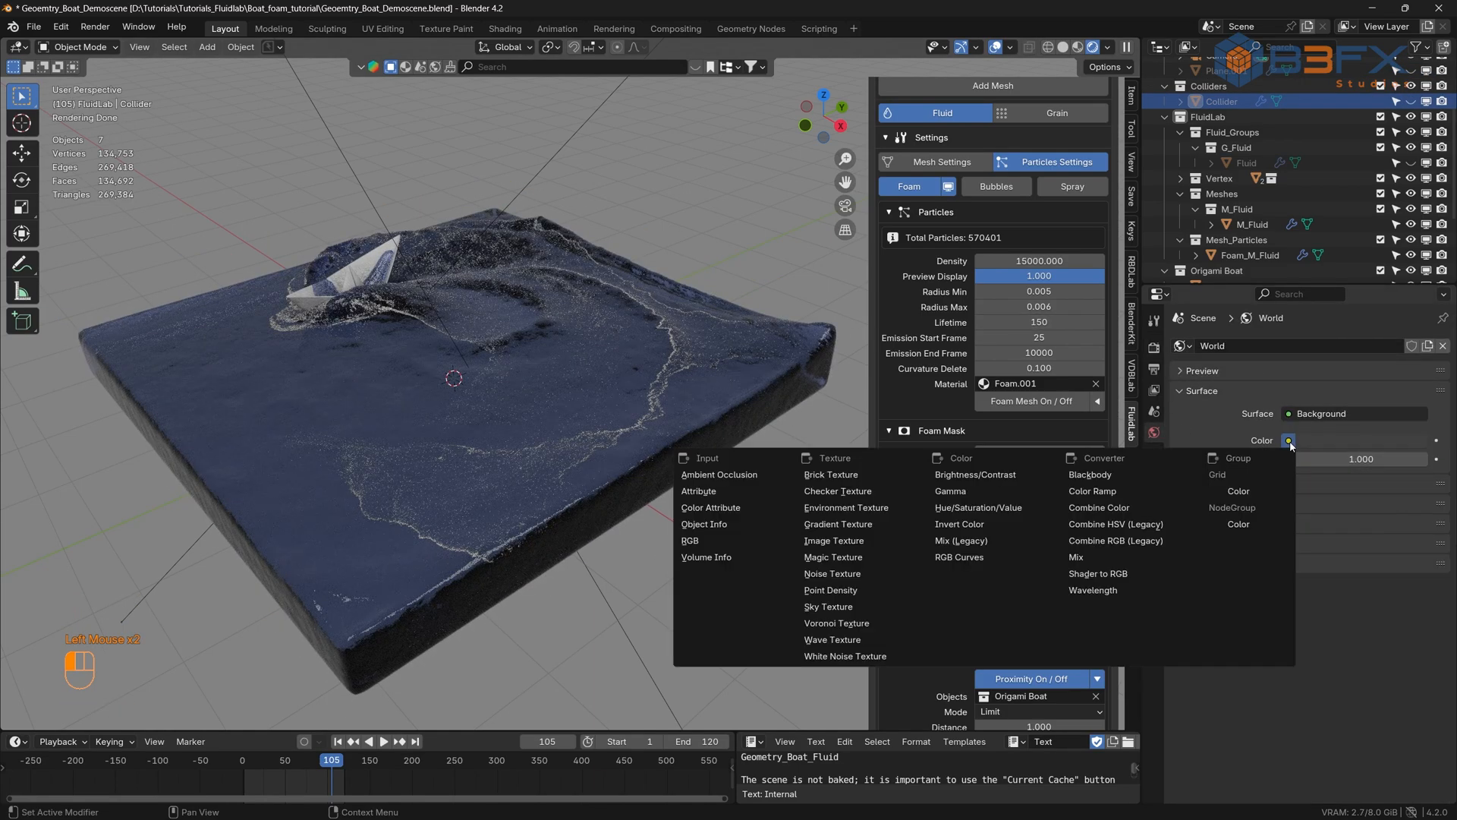
{"action": "left_click", "coordinate": [834, 607]}
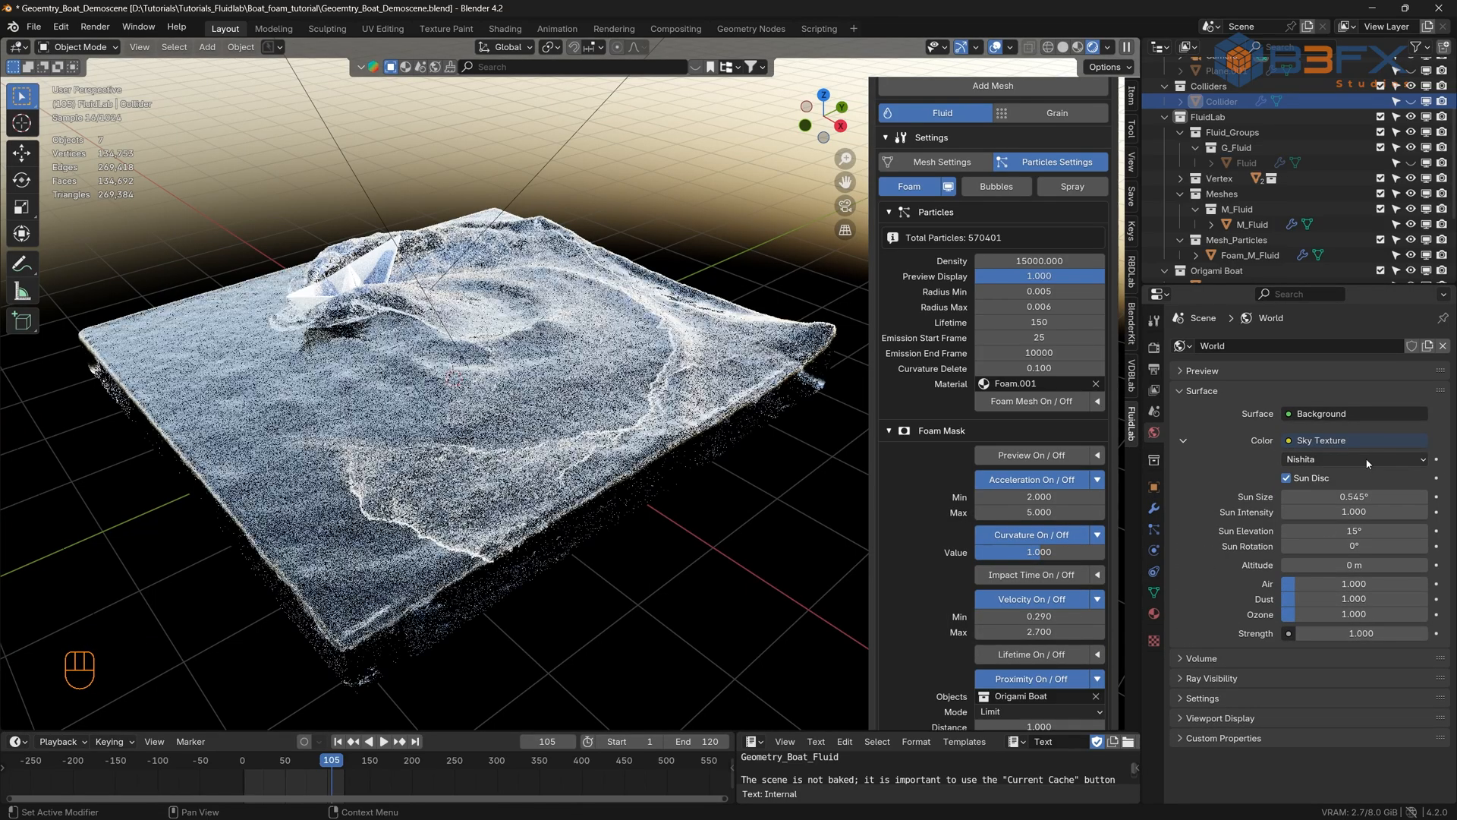
{"action": "left_click", "coordinate": [1357, 633]}
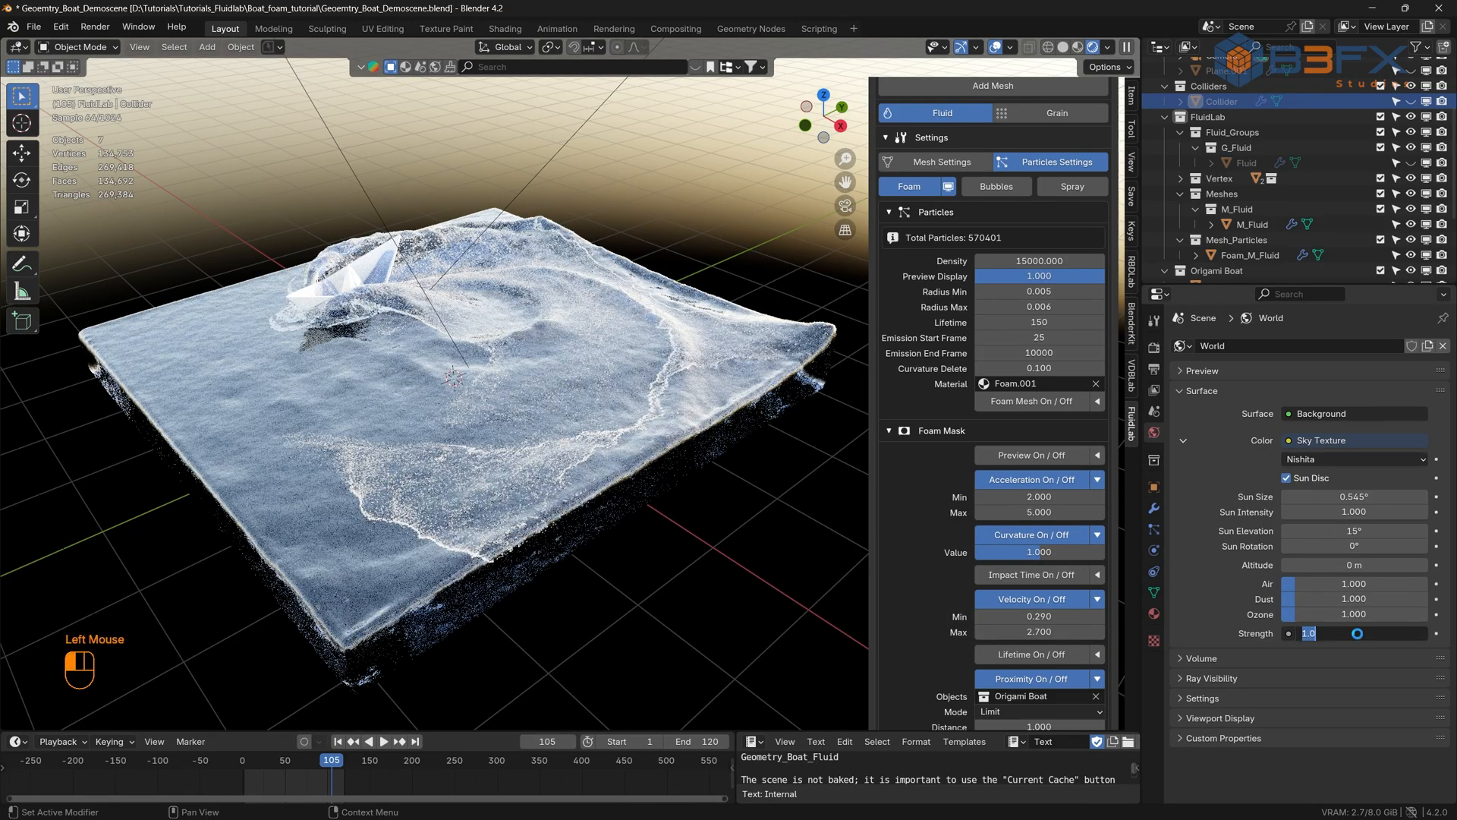
{"action": "type", "text": "2"}
{"action": "key", "text": "Return"}
- Set the sky's Sun Elevation to 45° and Sun Rotation to 270°
{"action": "double_click", "coordinate": [1351, 534]}
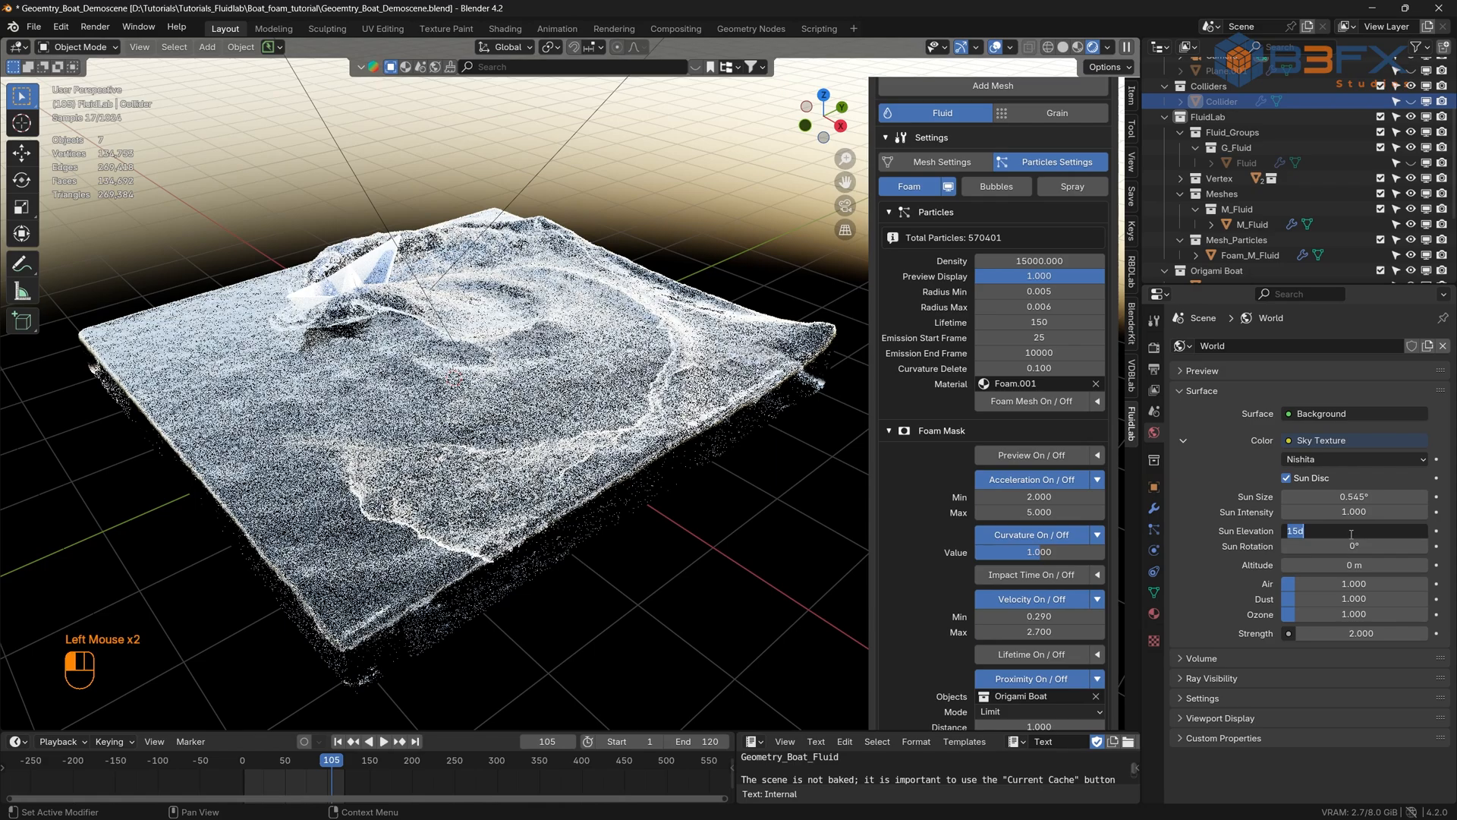
{"action": "type", "text": "45"}
{"action": "key", "text": "Return"}
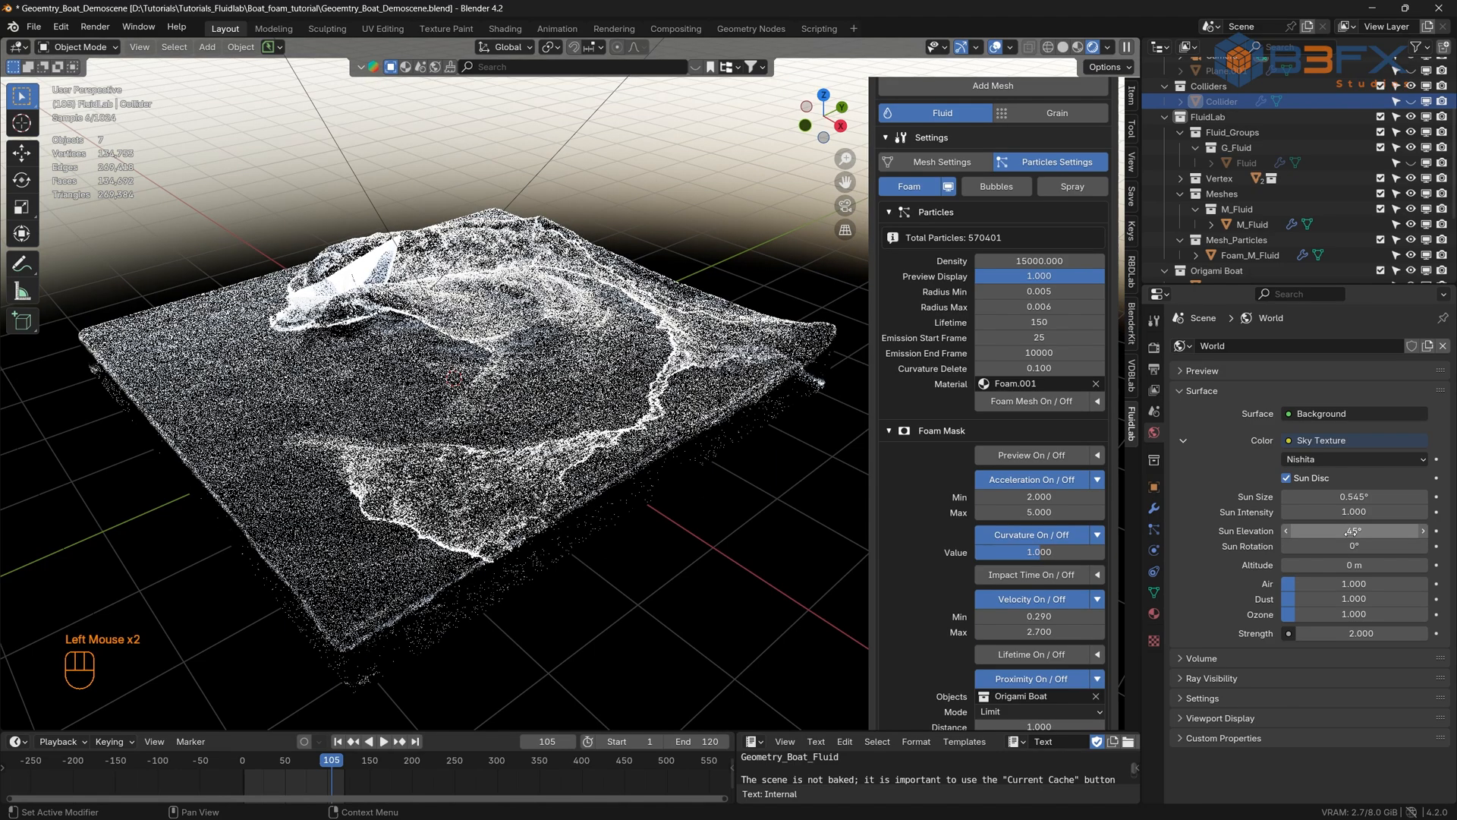
{"action": "left_click", "coordinate": [1354, 546]}
{"action": "type", "text": "2"}
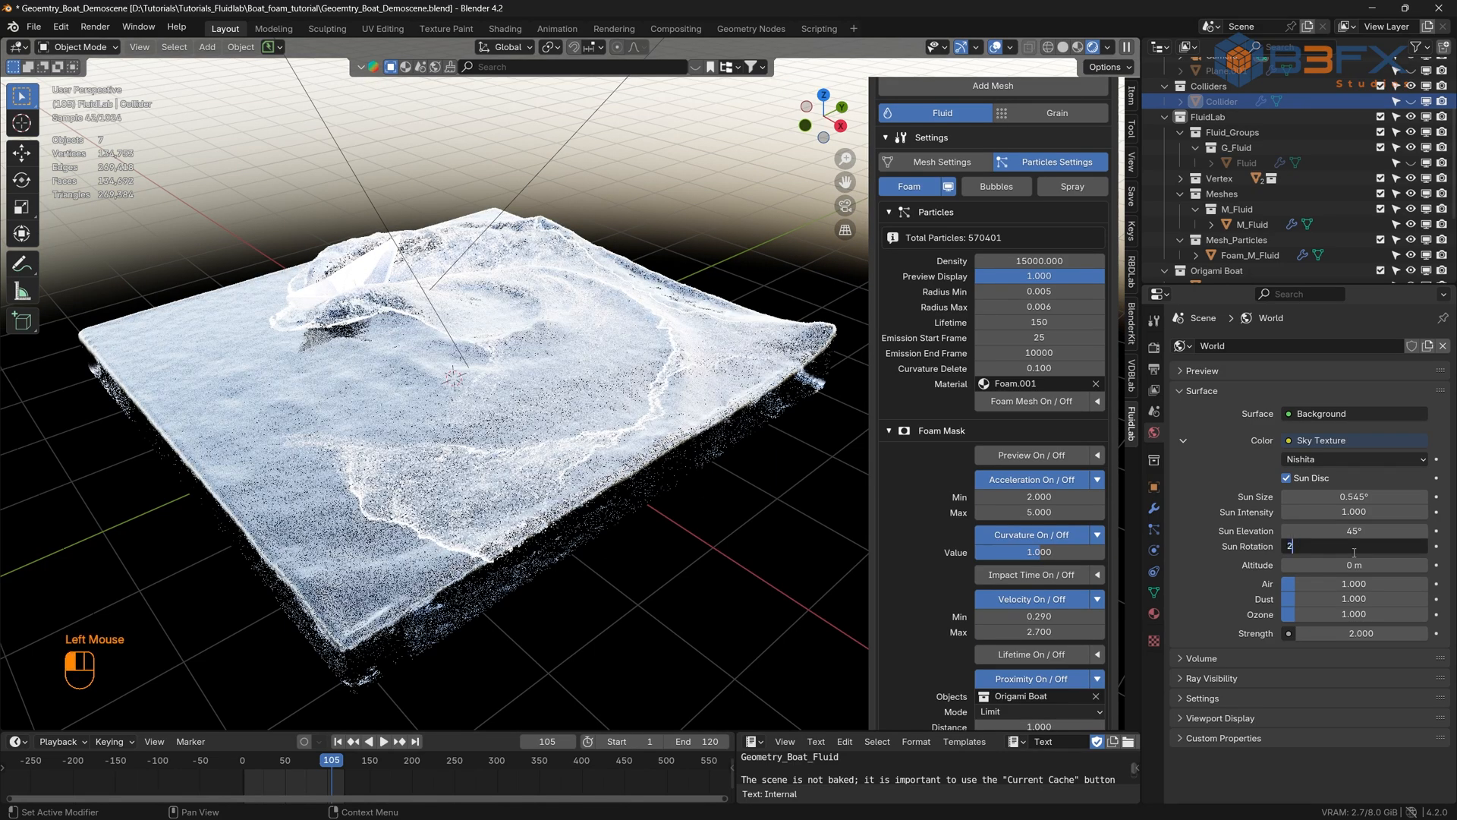
{"action": "type", "text": "70"}
{"action": "key", "text": "Return"}
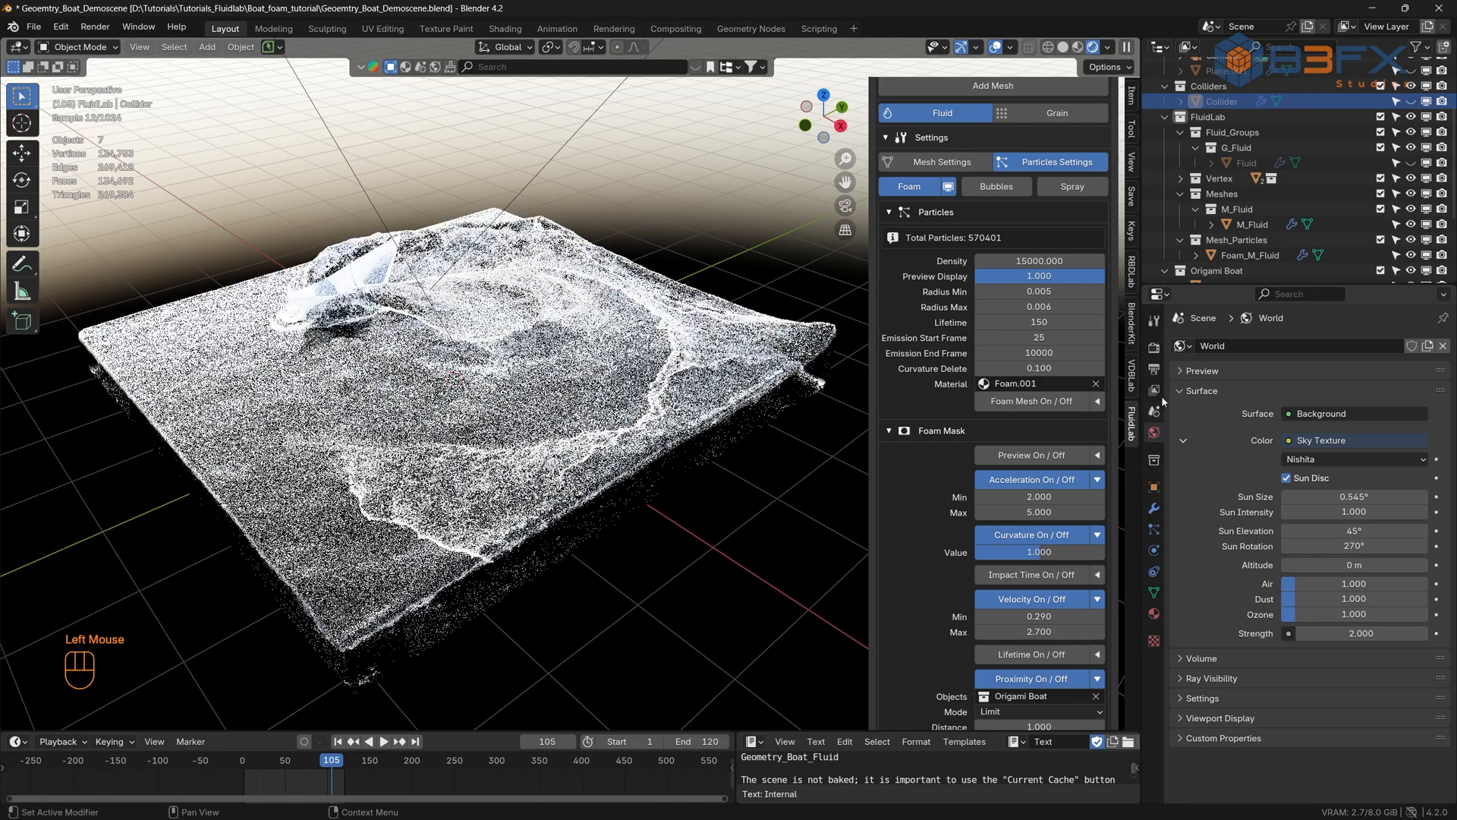
- Enable Transparent in the Film render settings
{"action": "left_click", "coordinate": [1154, 347]}
{"action": "scroll", "coordinate": [1190, 661], "scroll_direction": "down", "scroll_amount": 2}
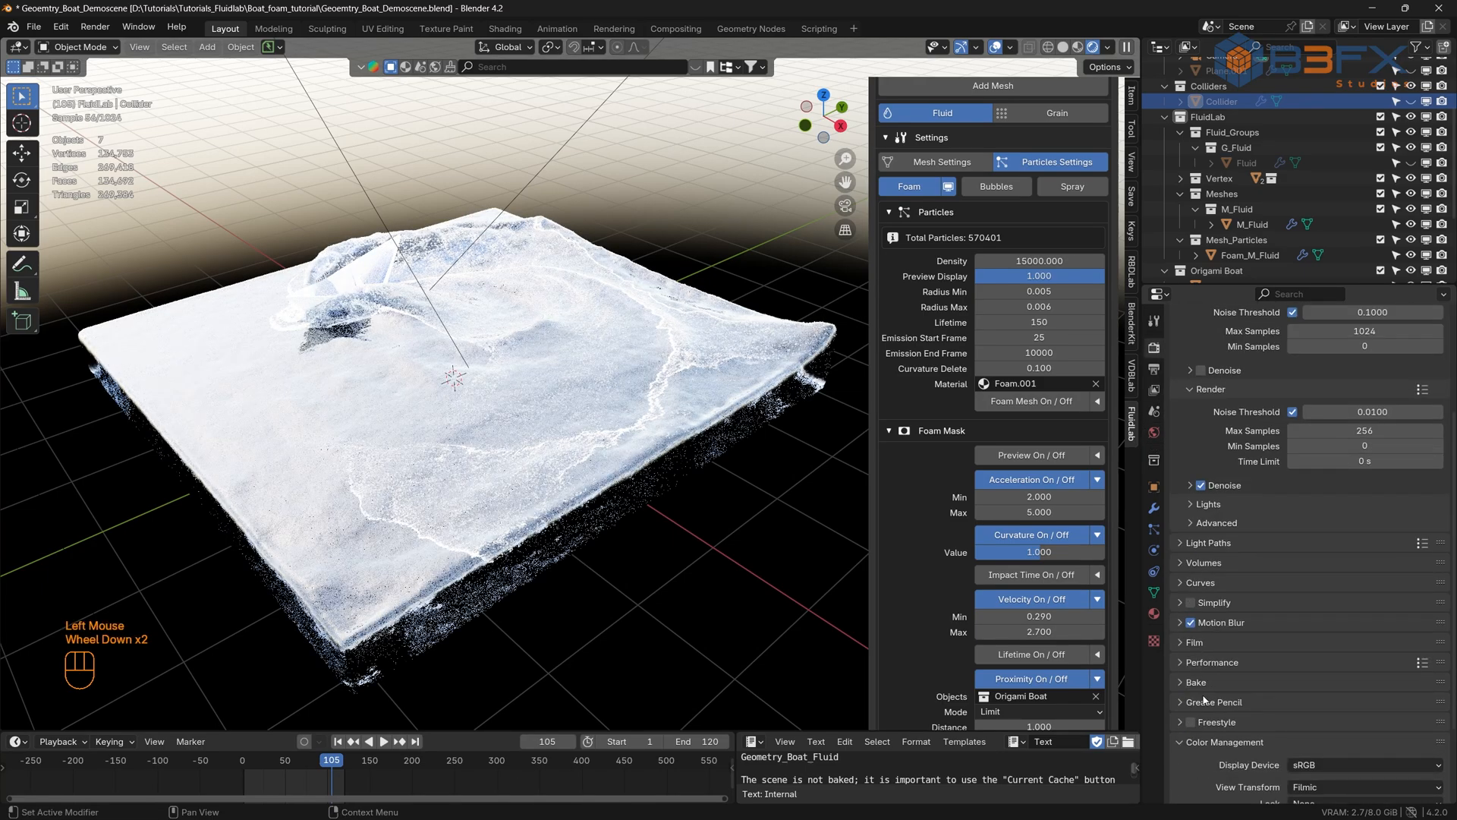
{"action": "left_click", "coordinate": [1182, 646]}
{"action": "scroll", "coordinate": [1214, 646], "scroll_direction": "down", "scroll_amount": 2}
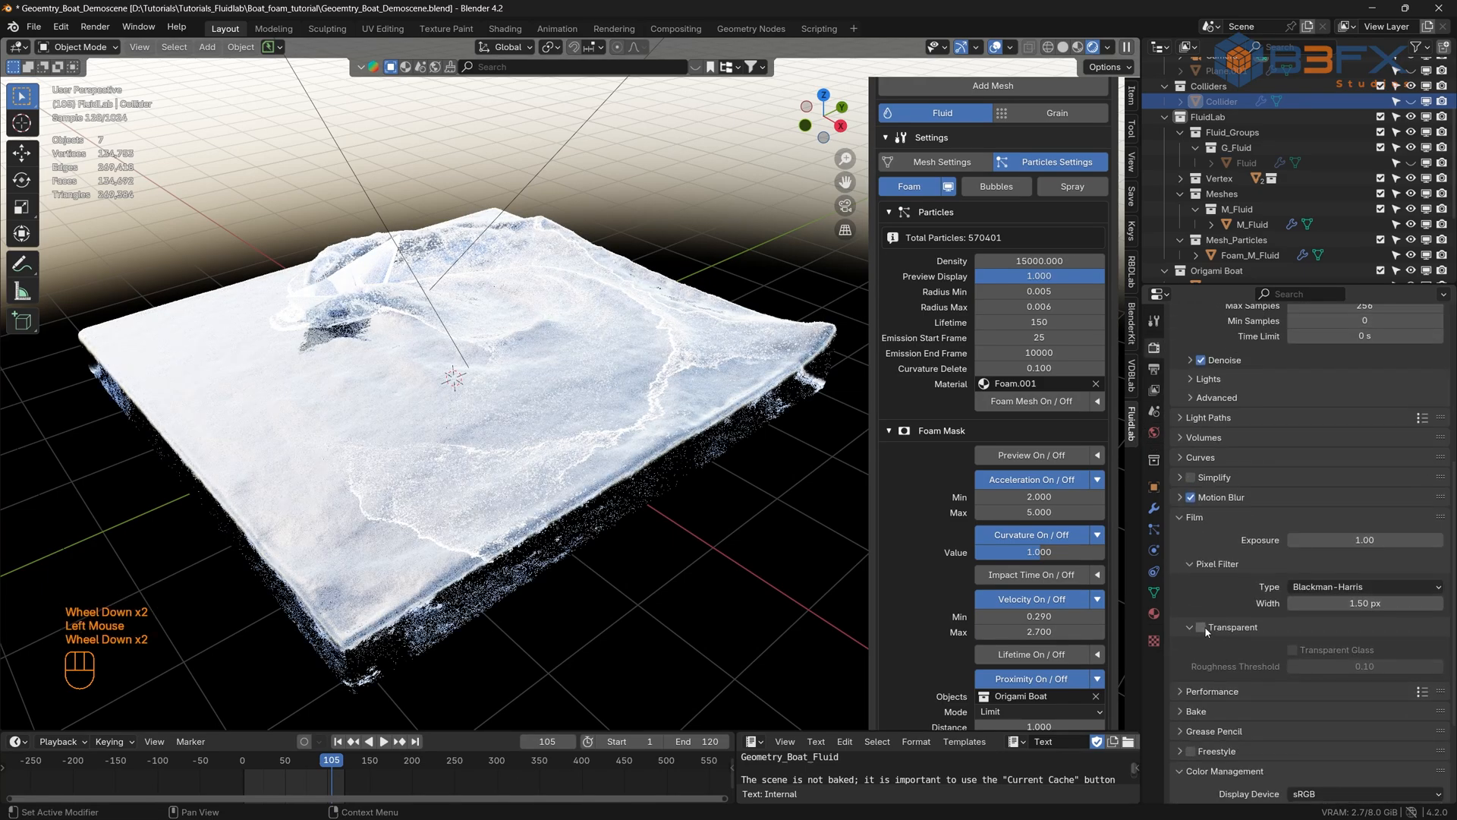
{"action": "left_click", "coordinate": [1205, 630]}
- Set the Color Management View Transform to AgX and its Exposure to -2
{"action": "scroll", "coordinate": [1218, 636], "scroll_direction": "down", "scroll_amount": 3}
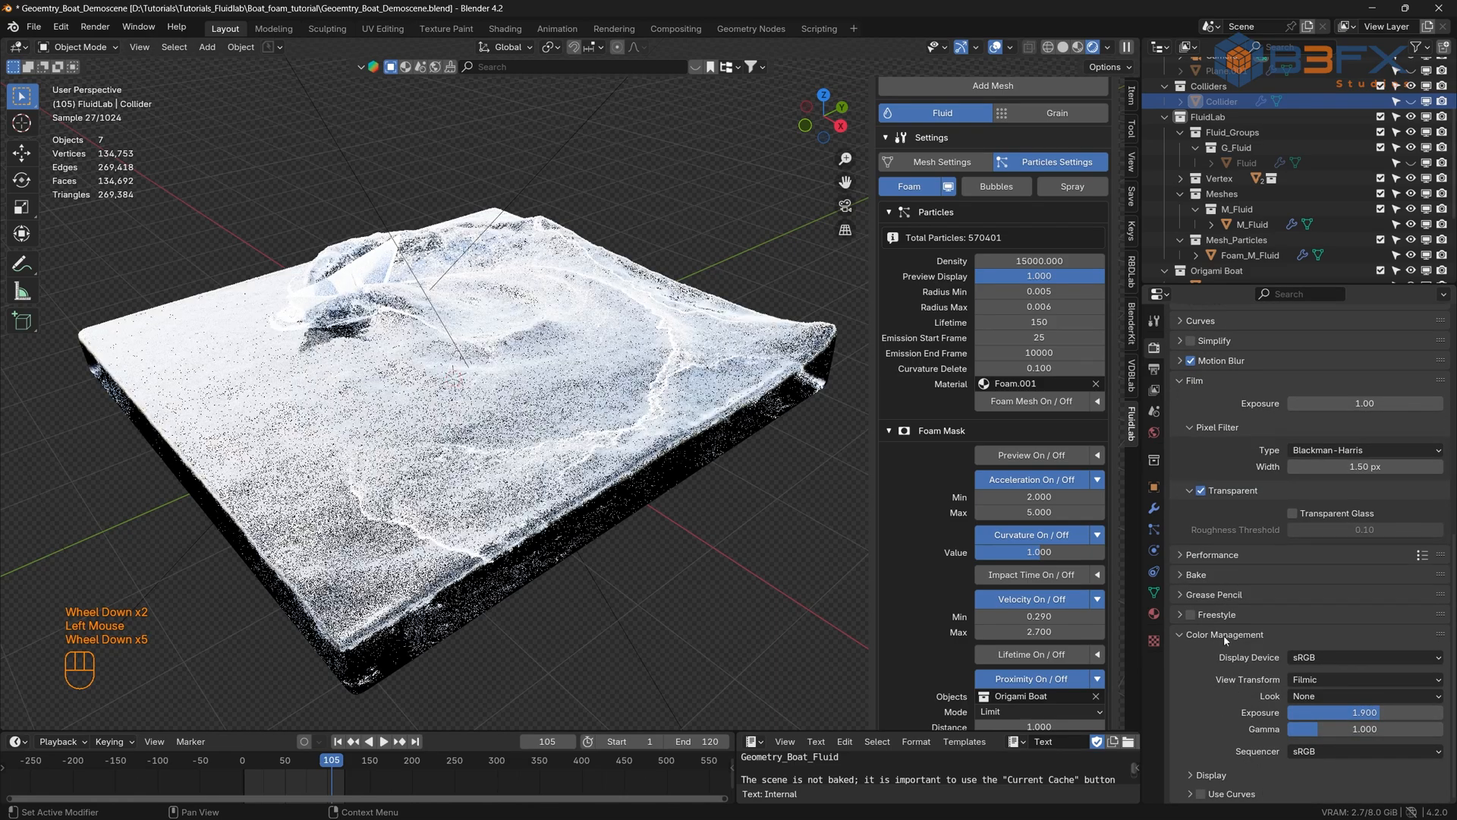
{"action": "left_click", "coordinate": [1304, 679]}
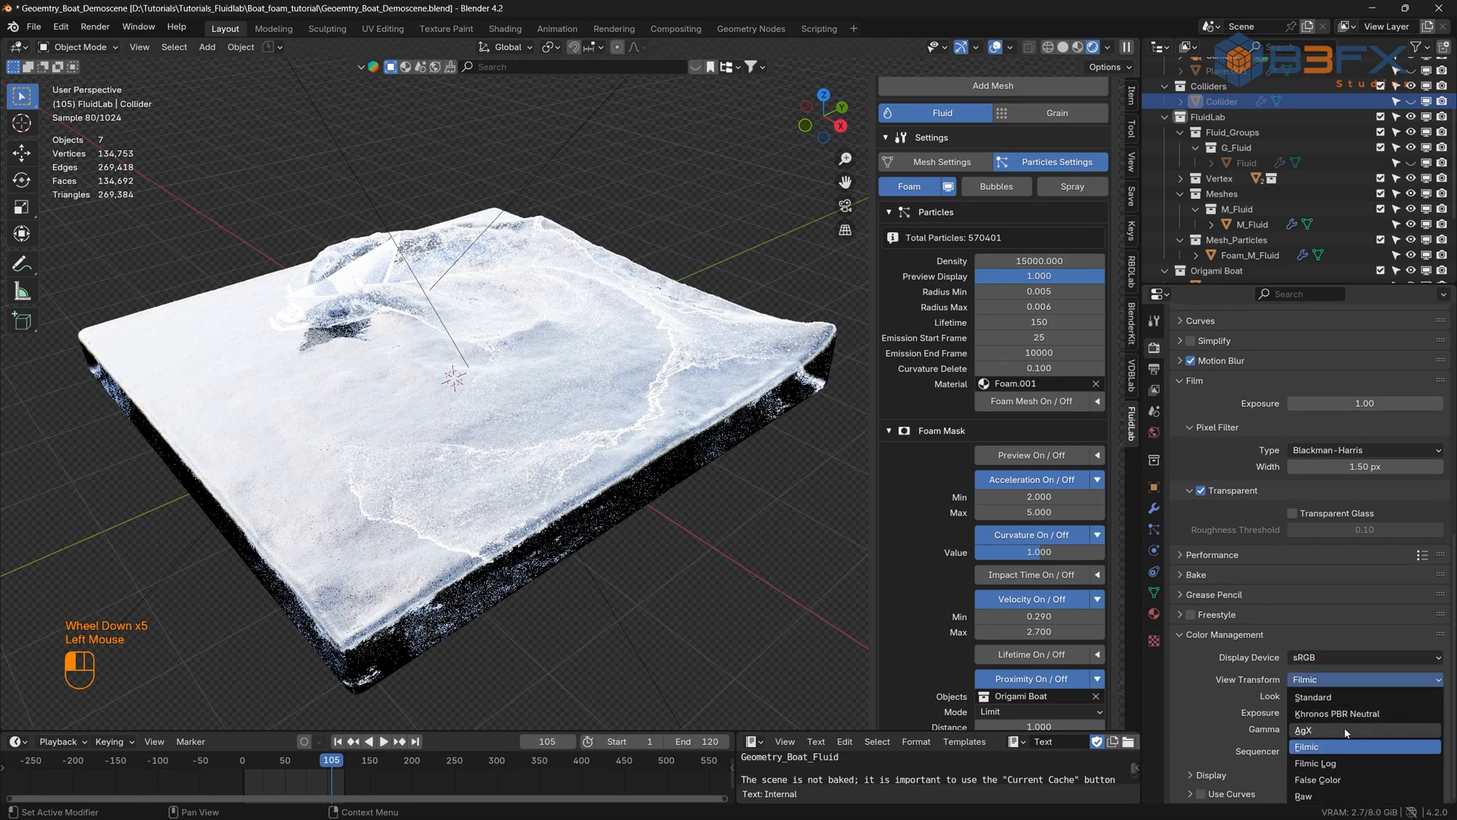
{"action": "left_click", "coordinate": [1345, 728]}
{"action": "left_click", "coordinate": [1358, 712]}
{"action": "type", "text": "-"}
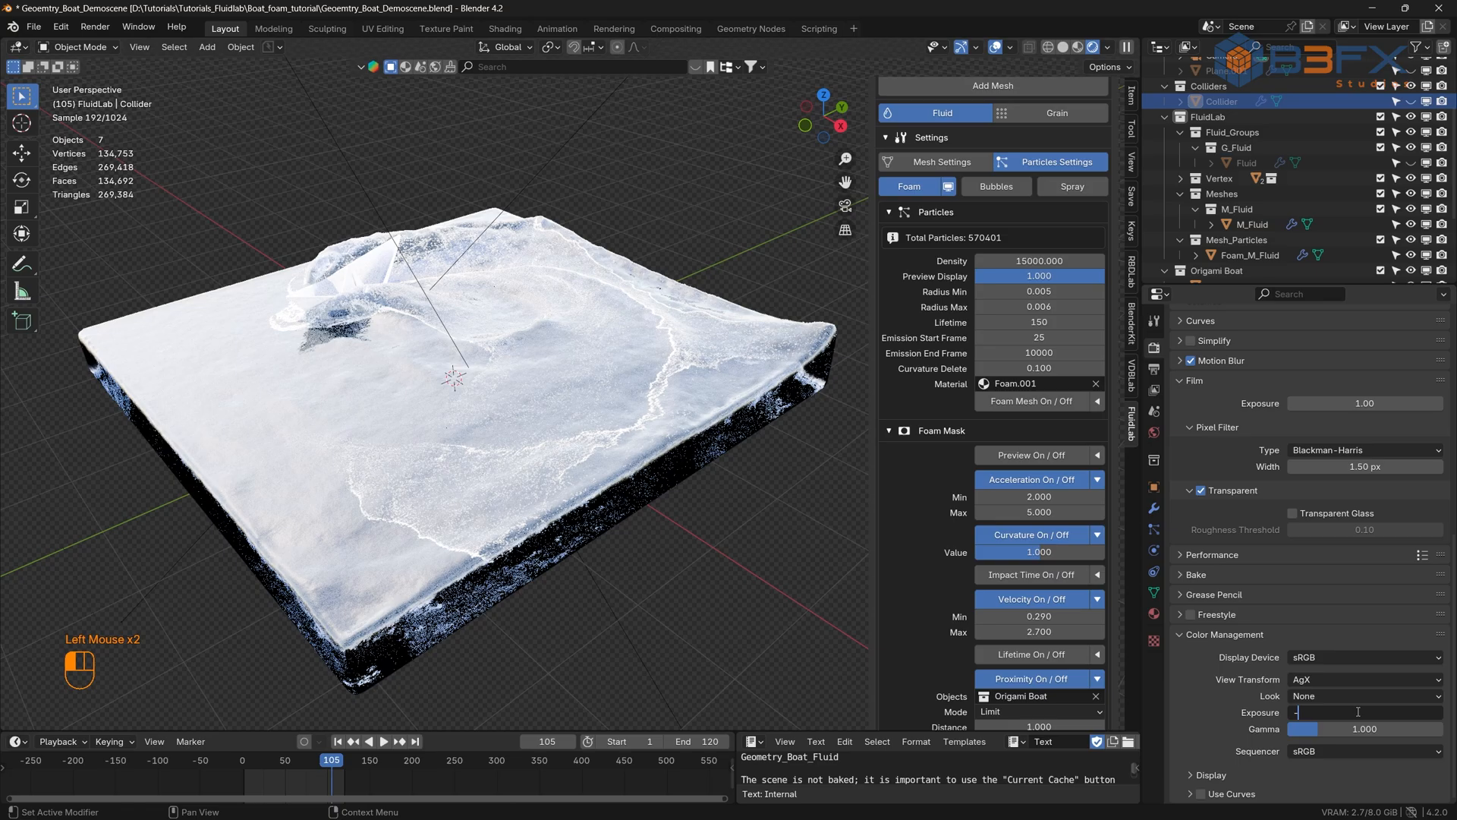
{"action": "type", "text": "2"}
{"action": "key", "text": "Return"}
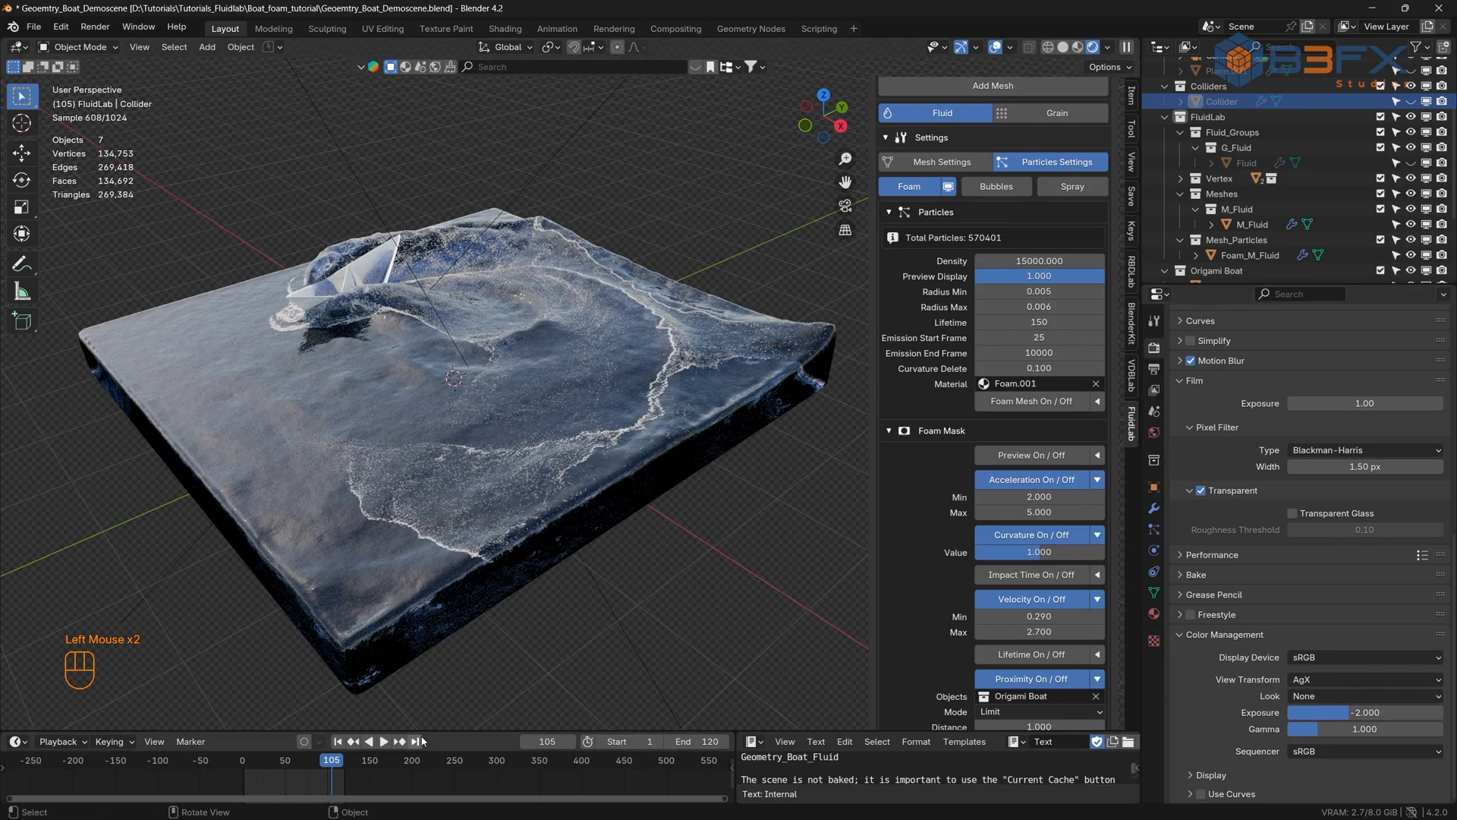
- Enable viewport denoising and move the timeline to frame 90 to check the rendered foam
{"action": "left_click_drag", "start_coordinate": [337, 763], "coordinate": [310, 763]}
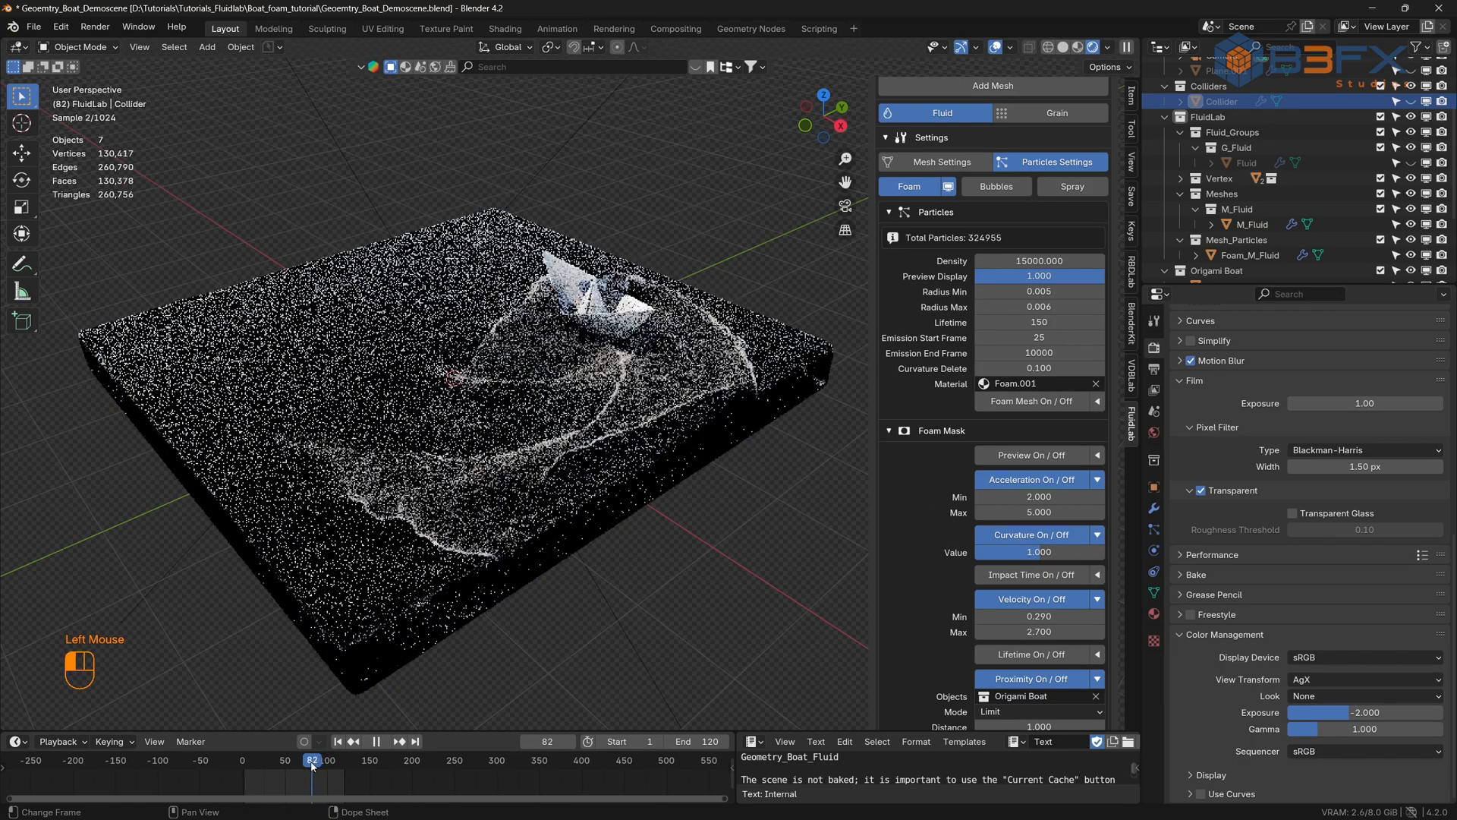
{"action": "scroll", "coordinate": [1243, 475], "scroll_direction": "up", "scroll_amount": 6}
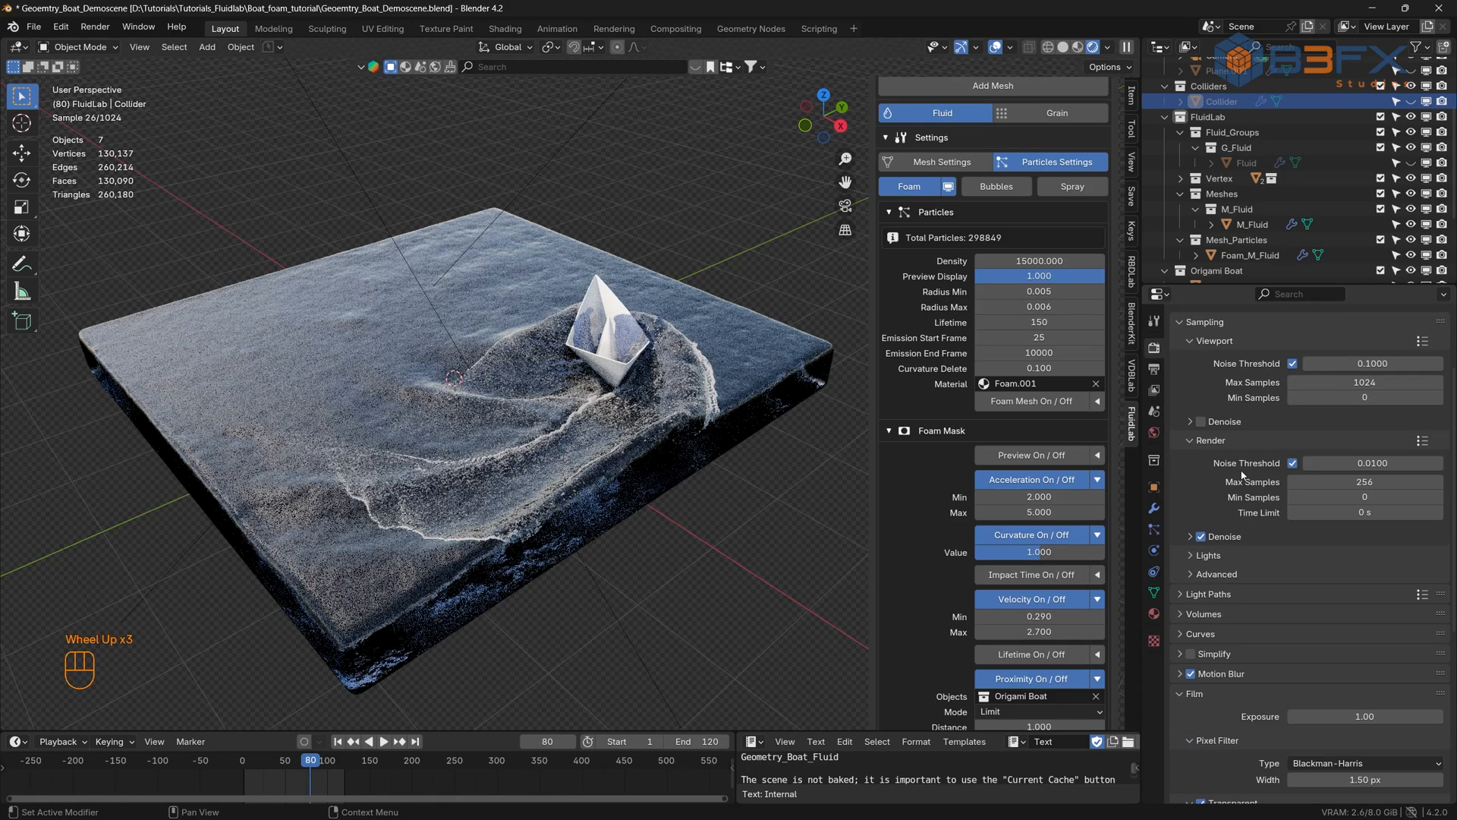
{"action": "left_click", "coordinate": [1200, 526]}
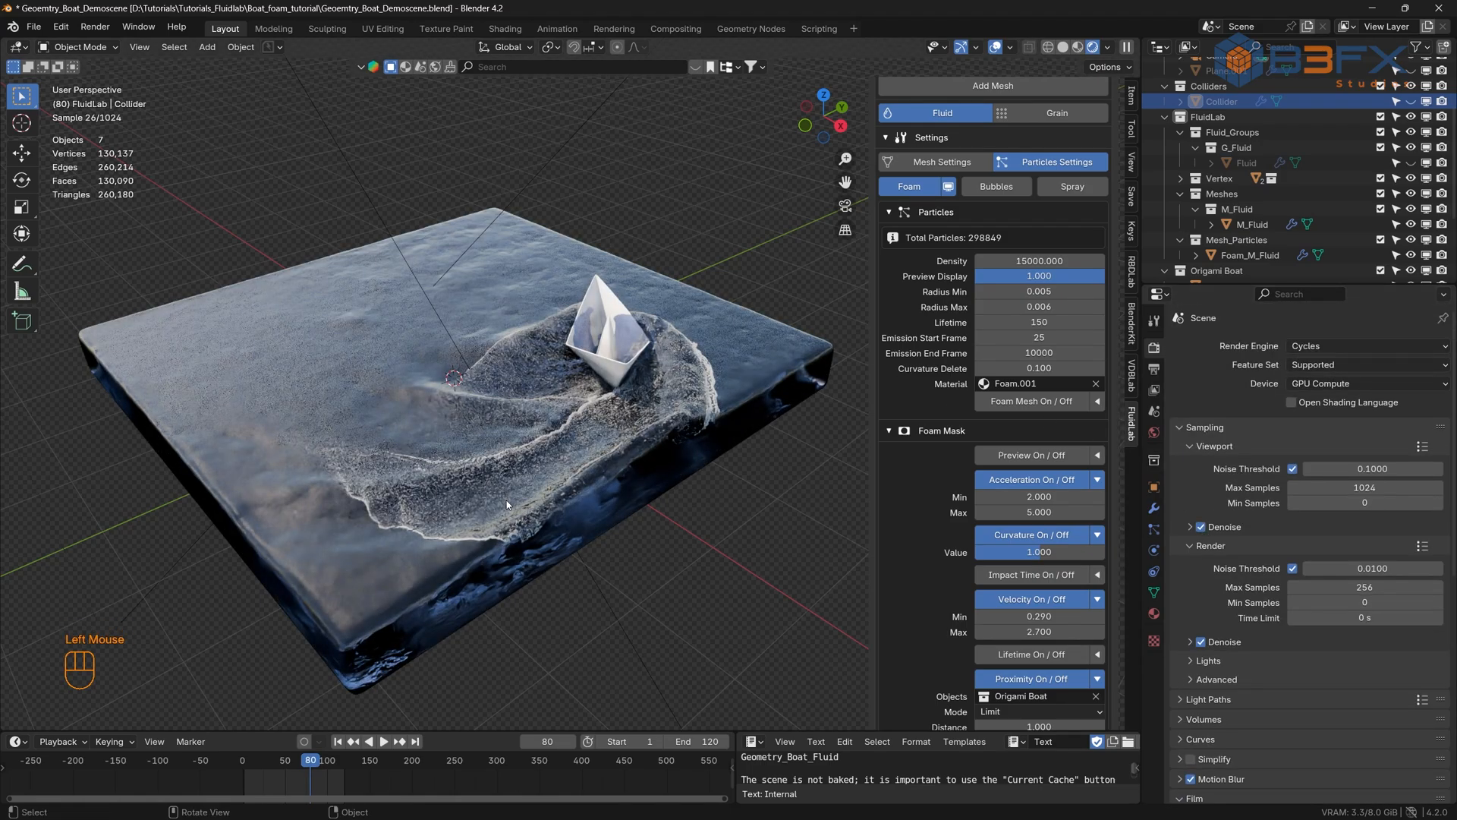
{"action": "left_click", "coordinate": [383, 741]}
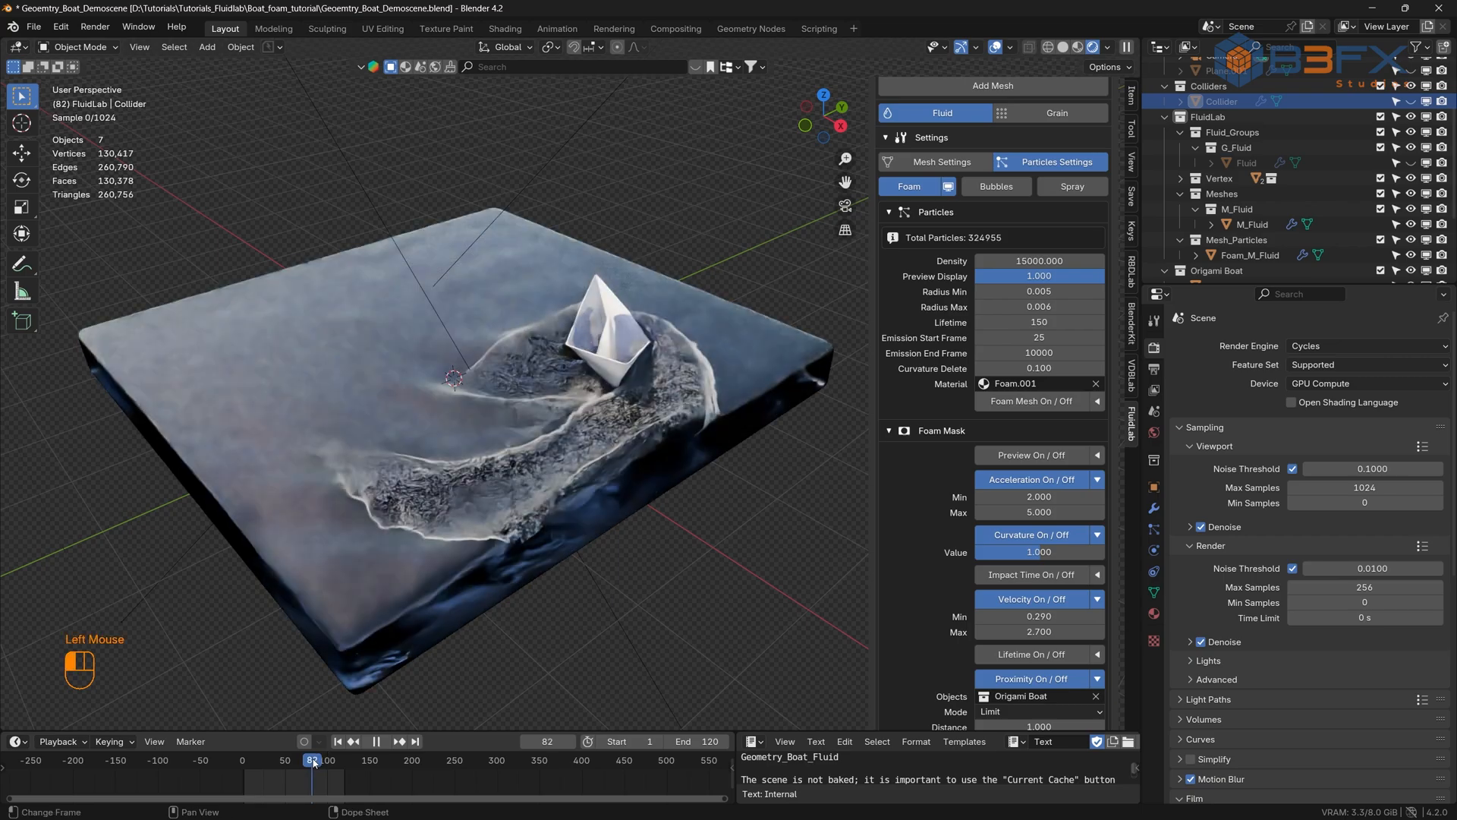
{"action": "left_click", "coordinate": [319, 764]}
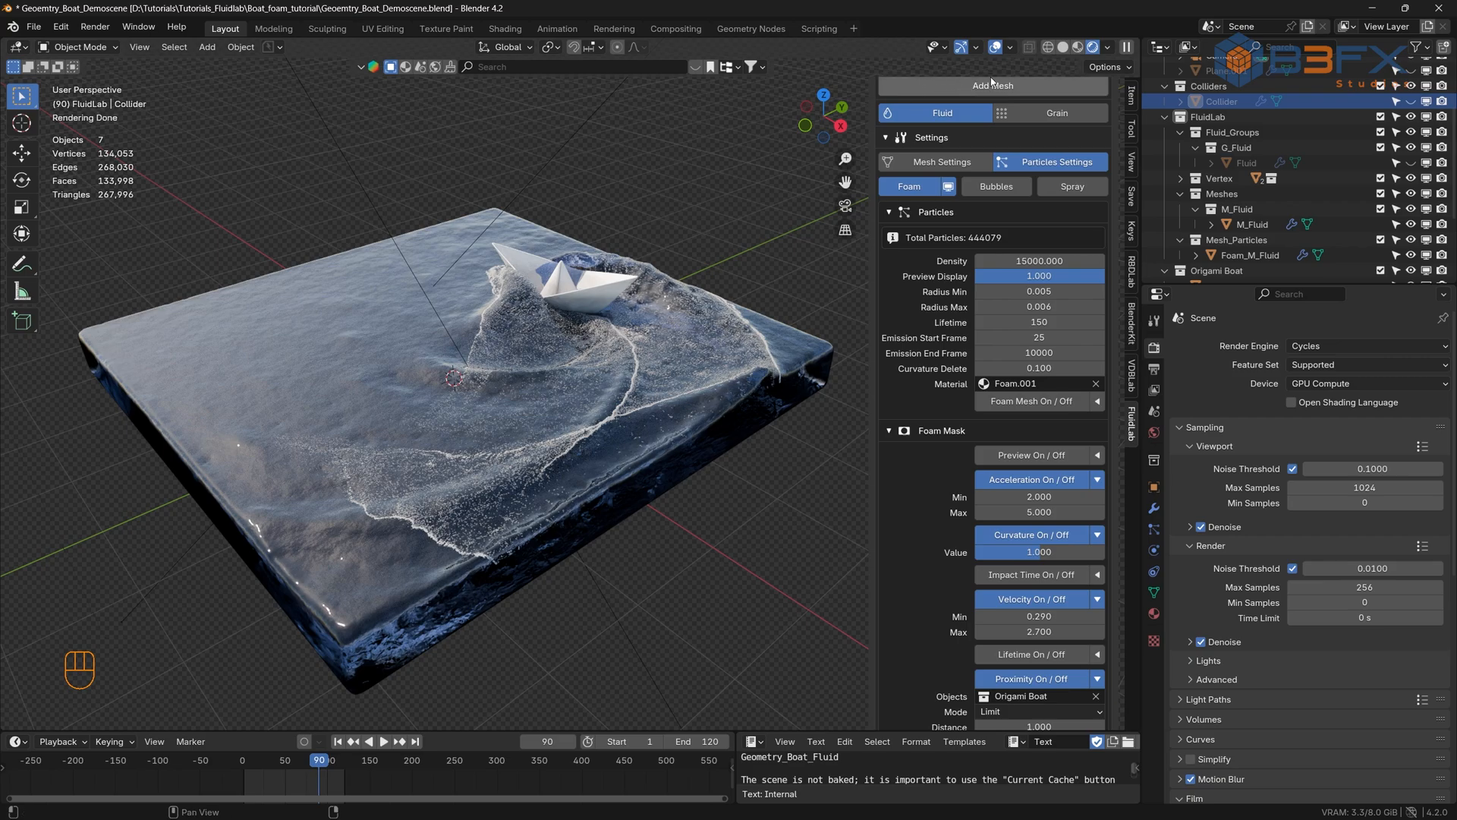
- Turn on Foam Mesh for the foam particles in Solid shading and save the file
{"action": "left_click", "coordinate": [1063, 48]}
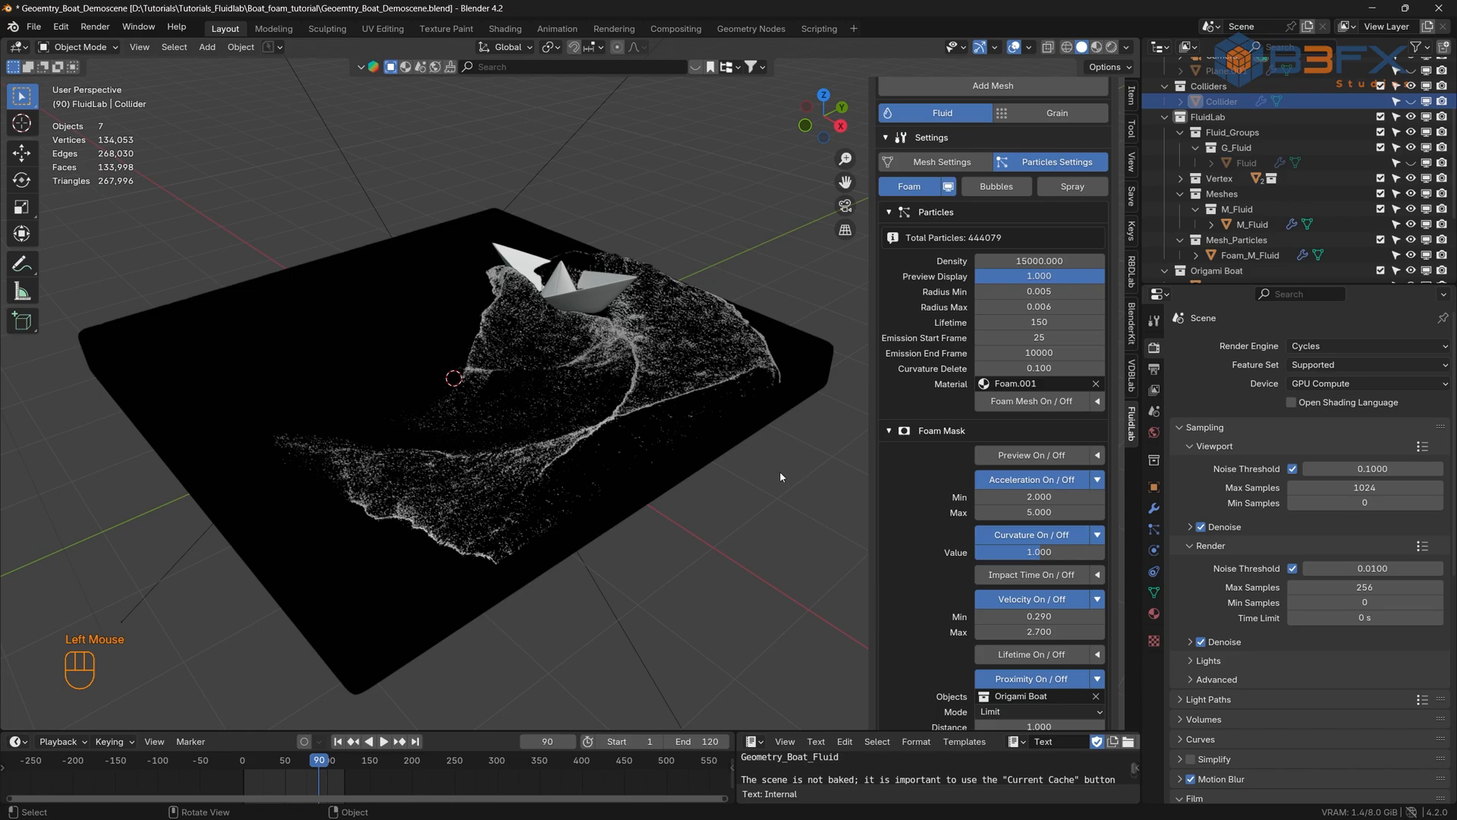
{"action": "left_click", "coordinate": [1043, 402]}
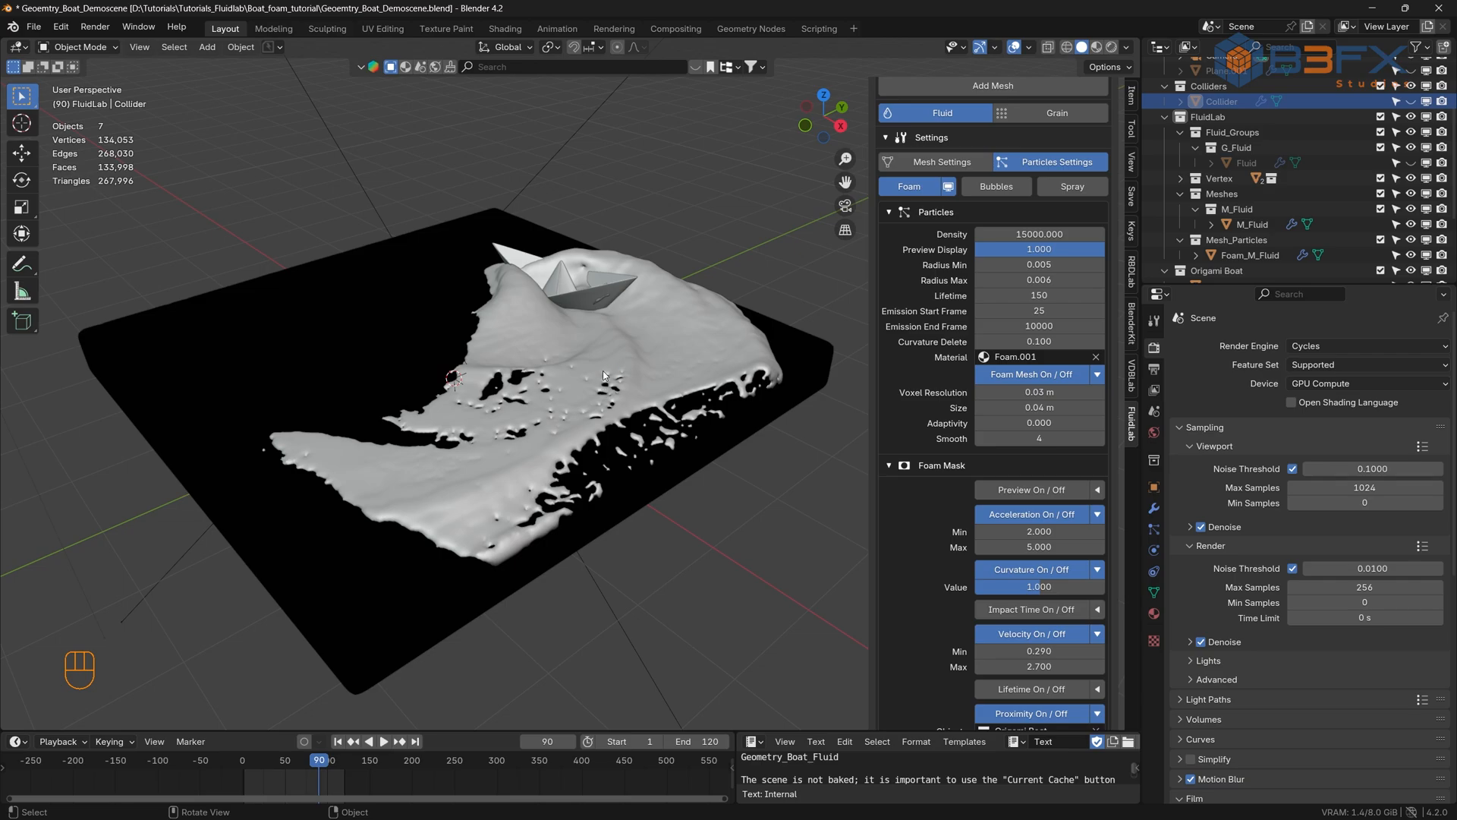
{"action": "key", "text": "ctrl+s"}
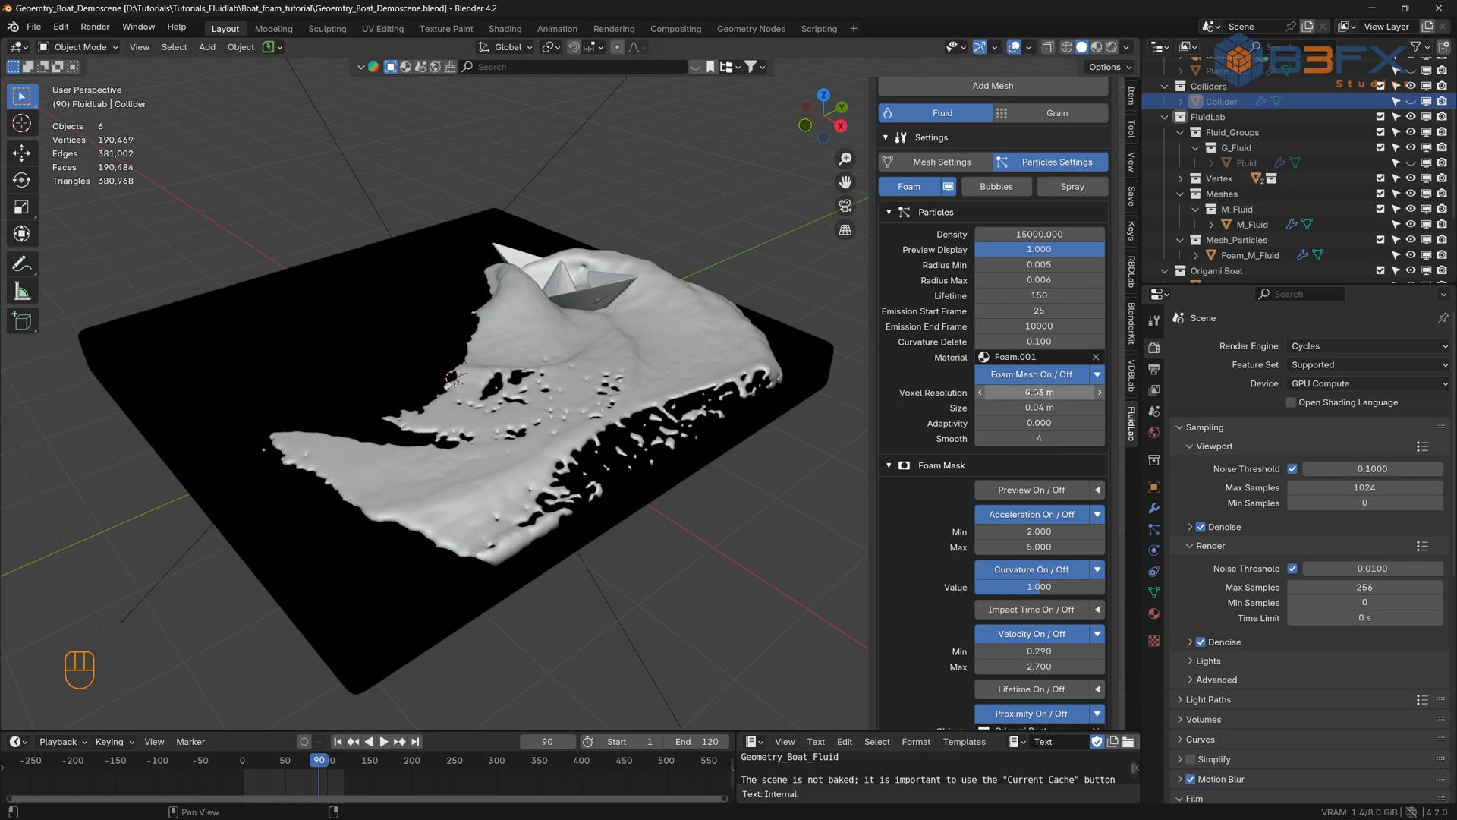
- Set the foam mesh's Voxel Resolution and Size to 0.01 m and preview it in Rendered shading
{"action": "left_click", "coordinate": [1036, 391]}
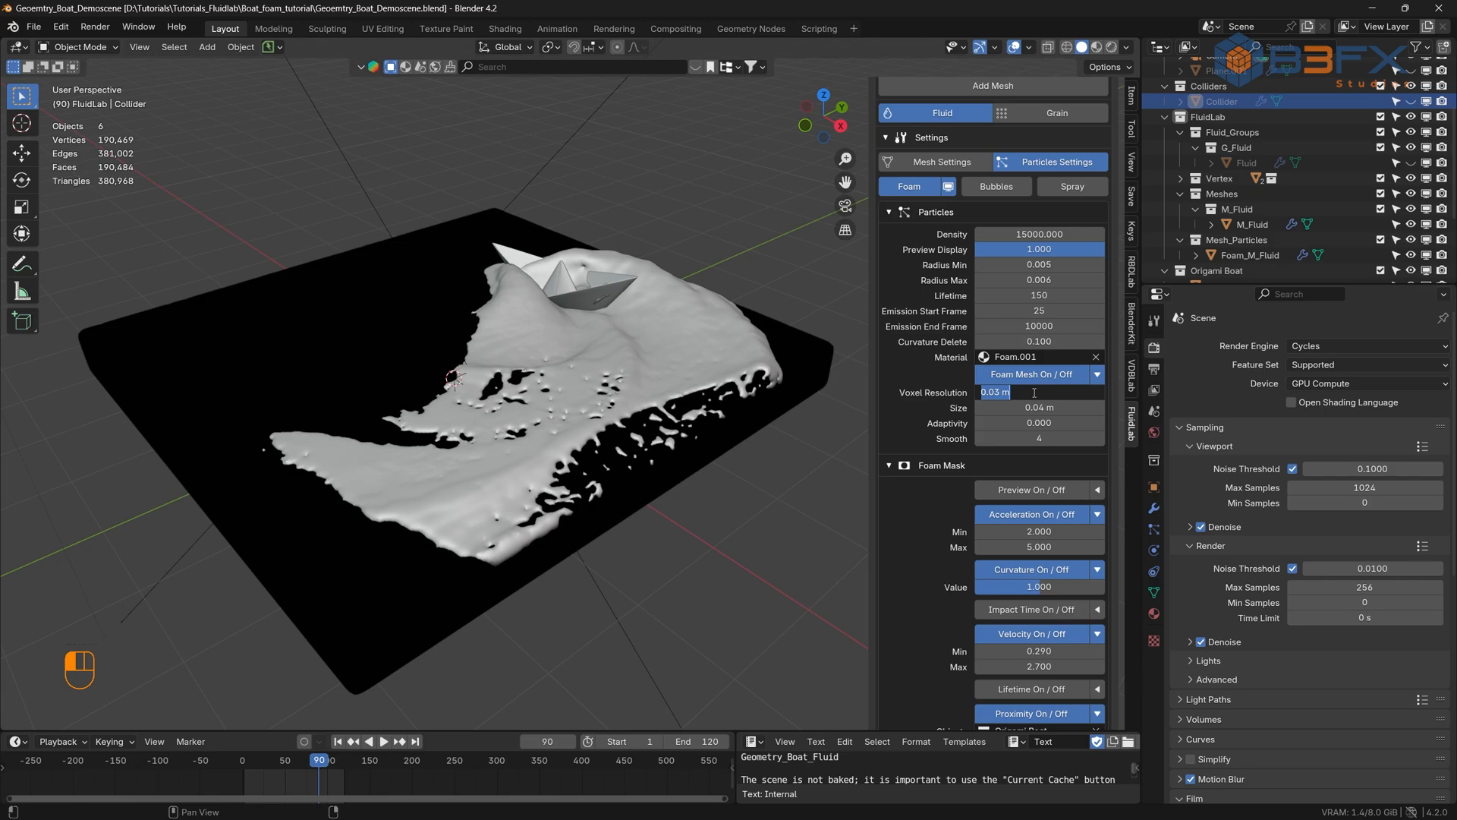
{"action": "type", "text": "0.01"}
{"action": "key", "text": "Return"}
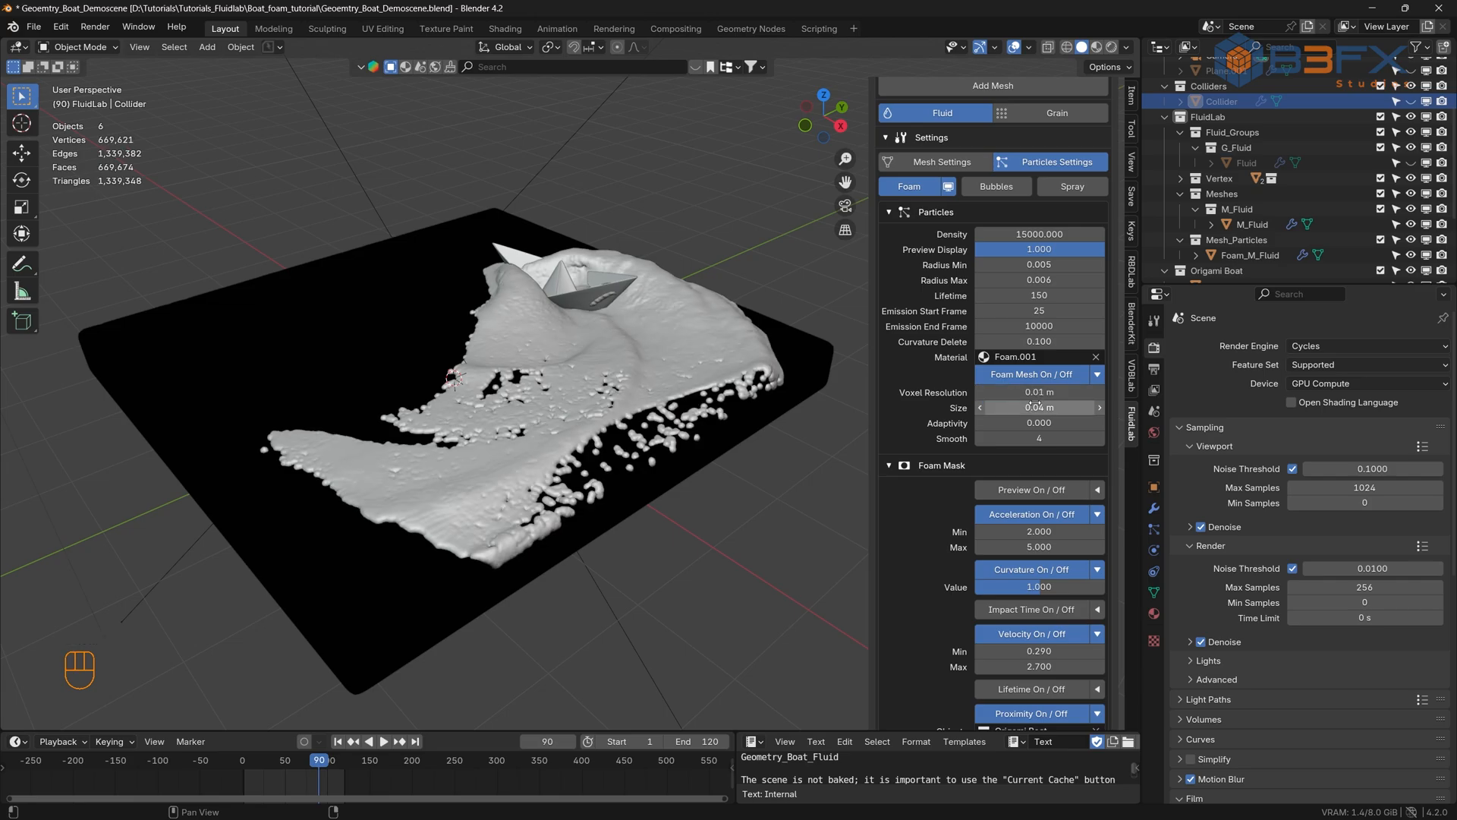
{"action": "left_click", "coordinate": [1036, 408]}
{"action": "type", "text": "0.0"}
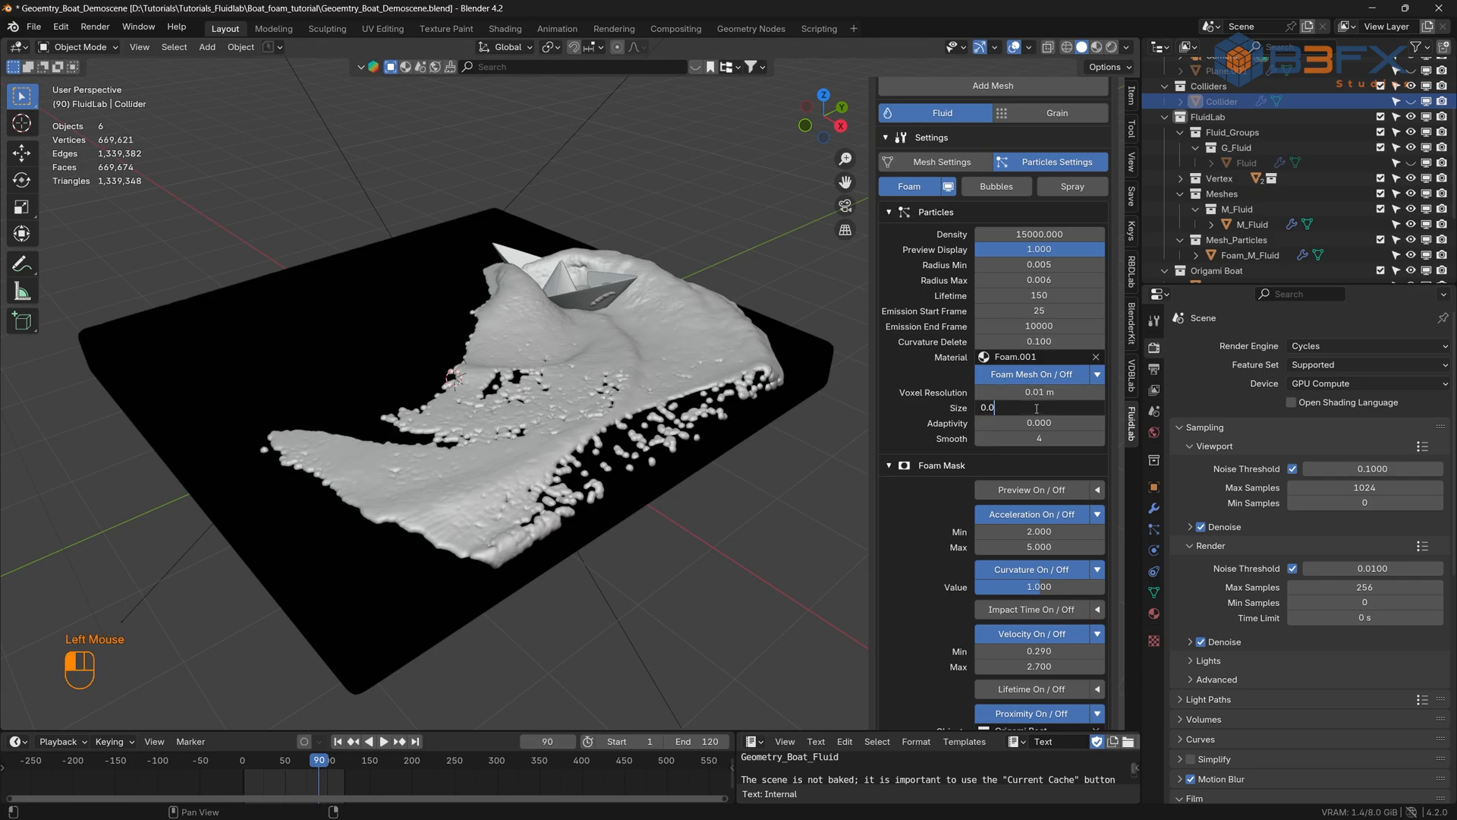
{"action": "type", "text": "1"}
{"action": "key", "text": "Return"}
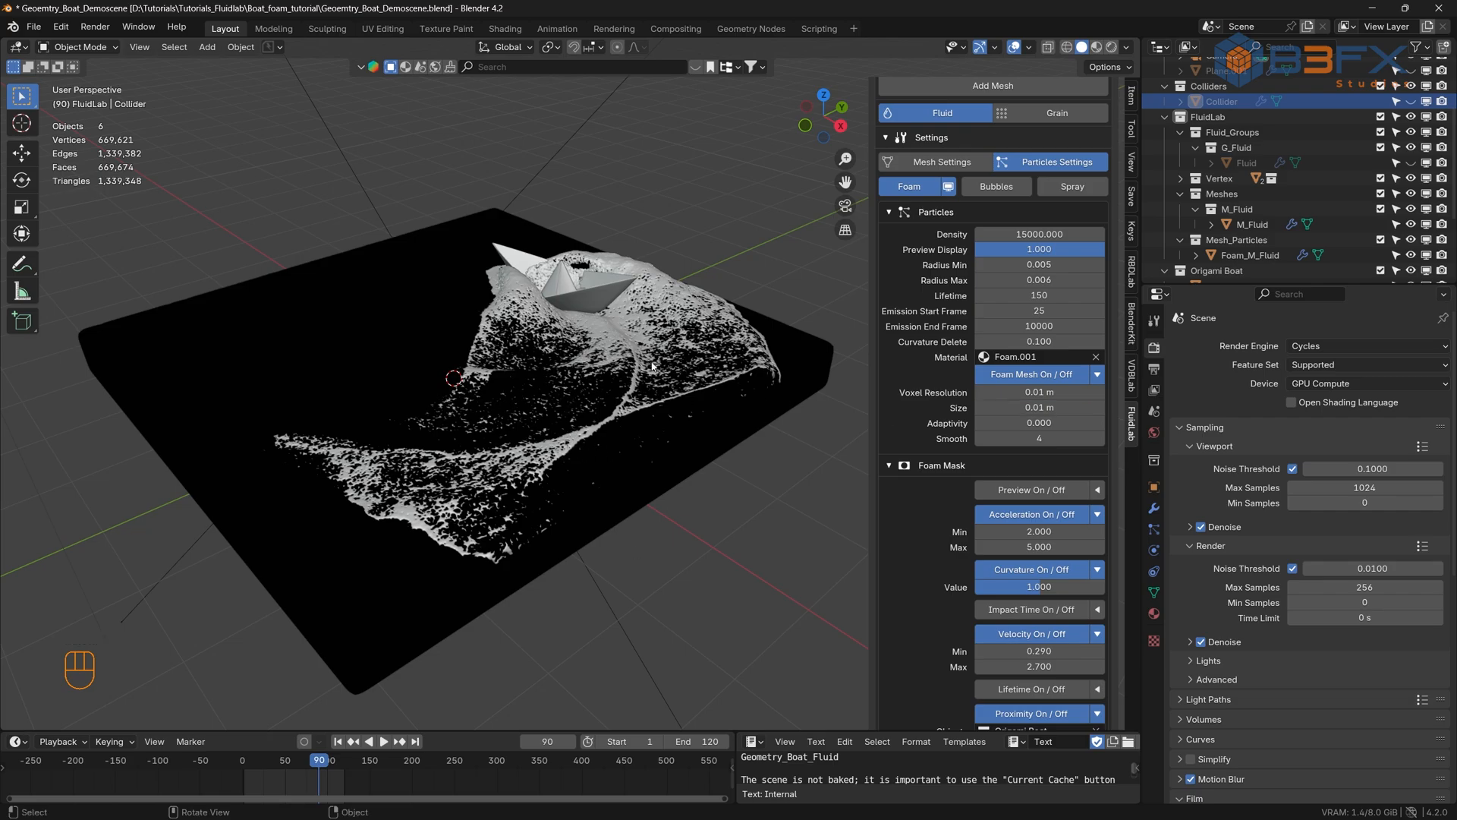
{"action": "left_click", "coordinate": [1112, 48]}
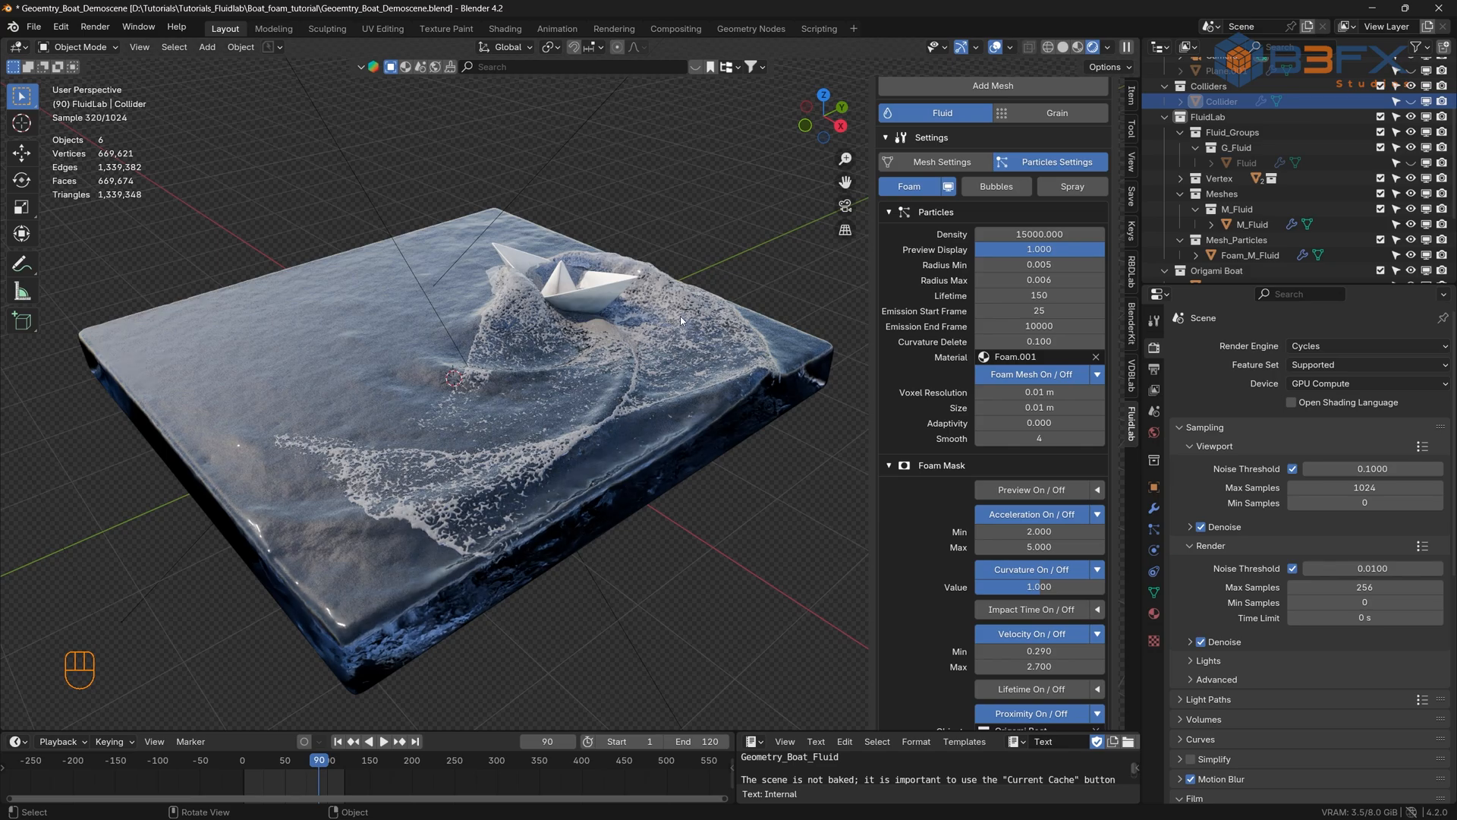
- Turn off Foam Mesh for the foam particles and play the animation in Solid shading
{"action": "left_click", "coordinate": [1039, 374]}
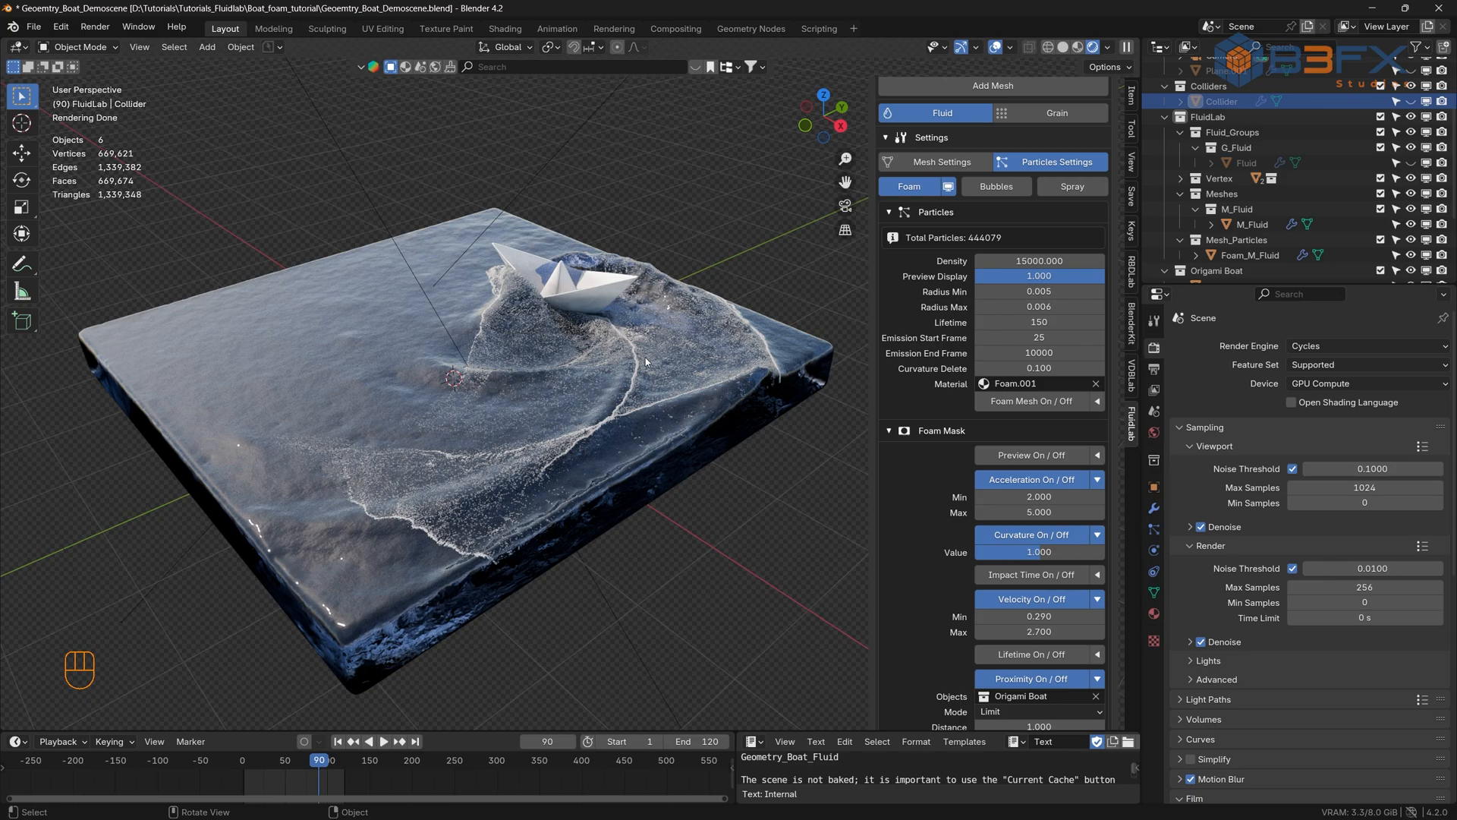
{"action": "left_click", "coordinate": [1062, 47]}
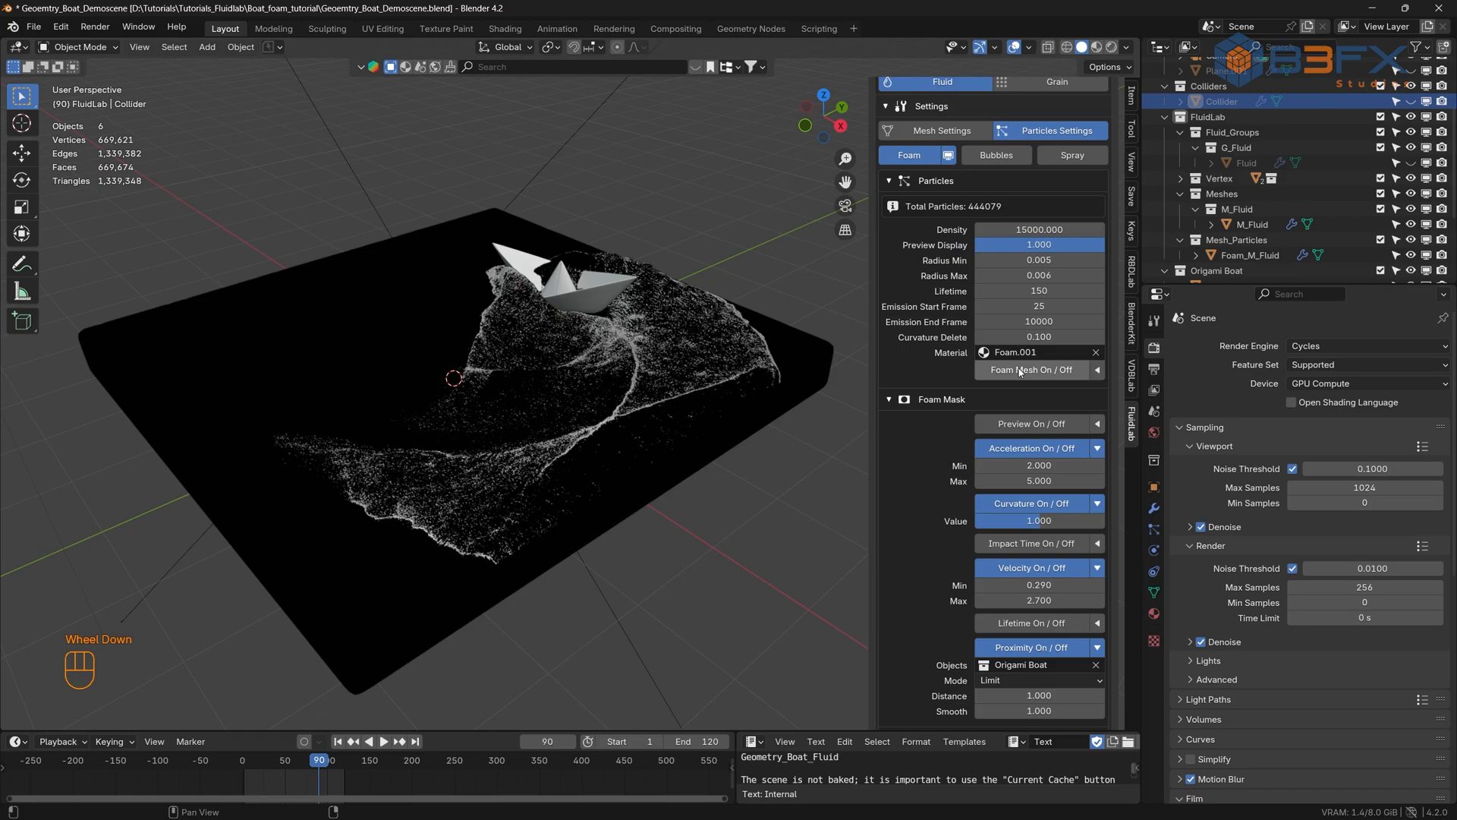
{"action": "scroll", "coordinate": [1018, 369], "scroll_direction": "down", "scroll_amount": 5}
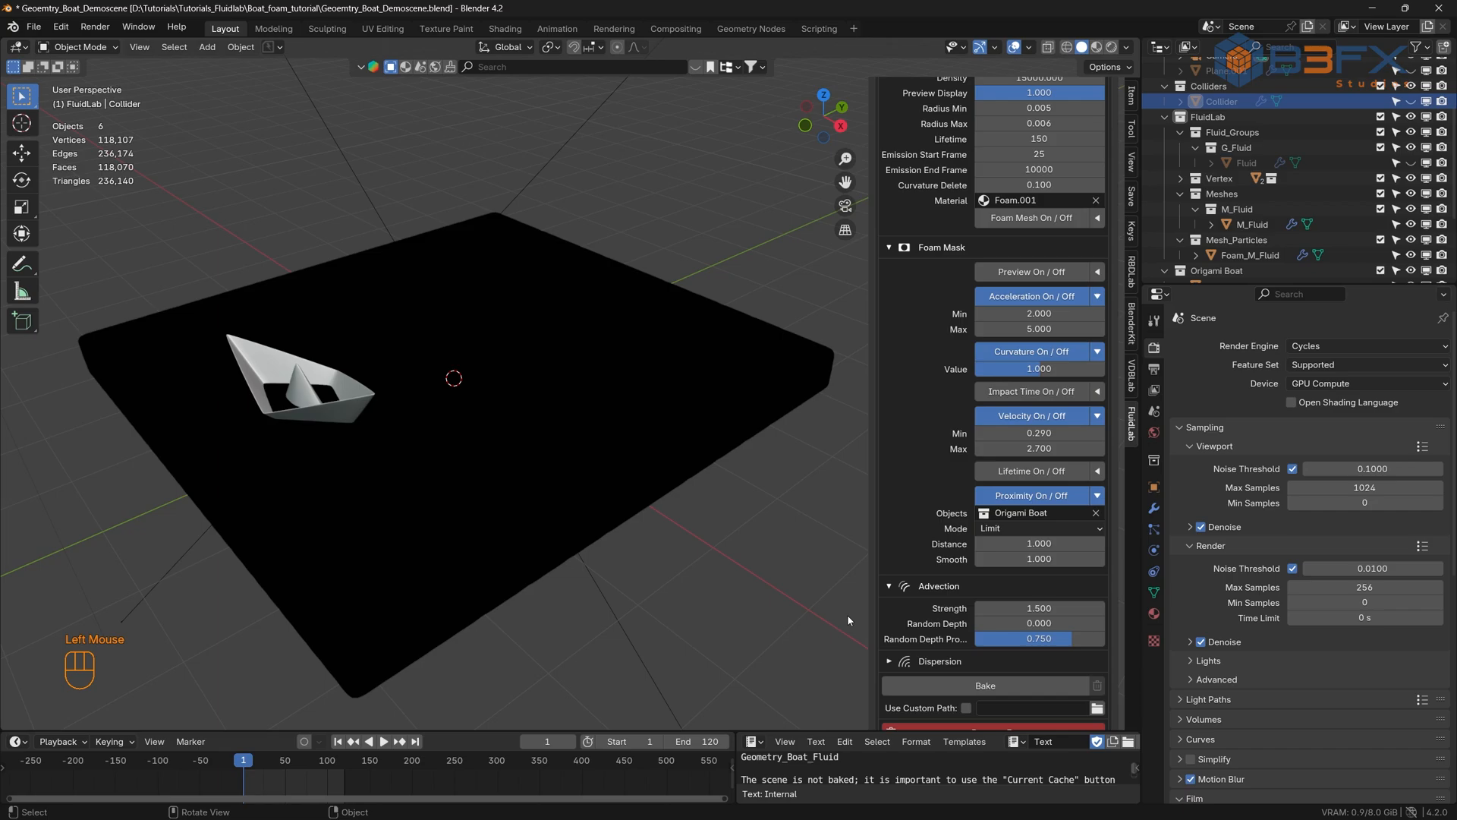
{"action": "left_click", "coordinate": [382, 743]}
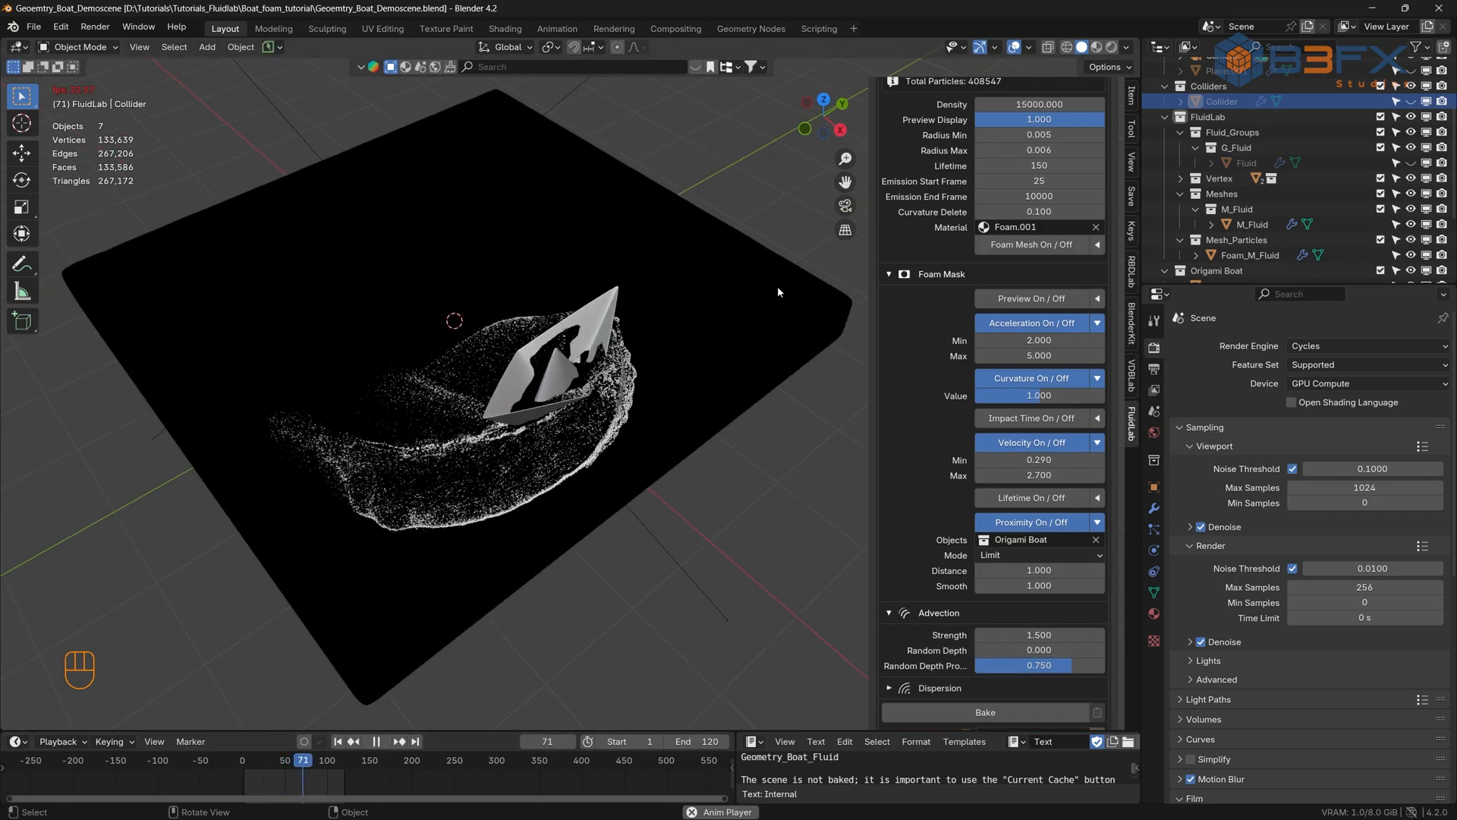
{"action": "left_click", "coordinate": [377, 743]}
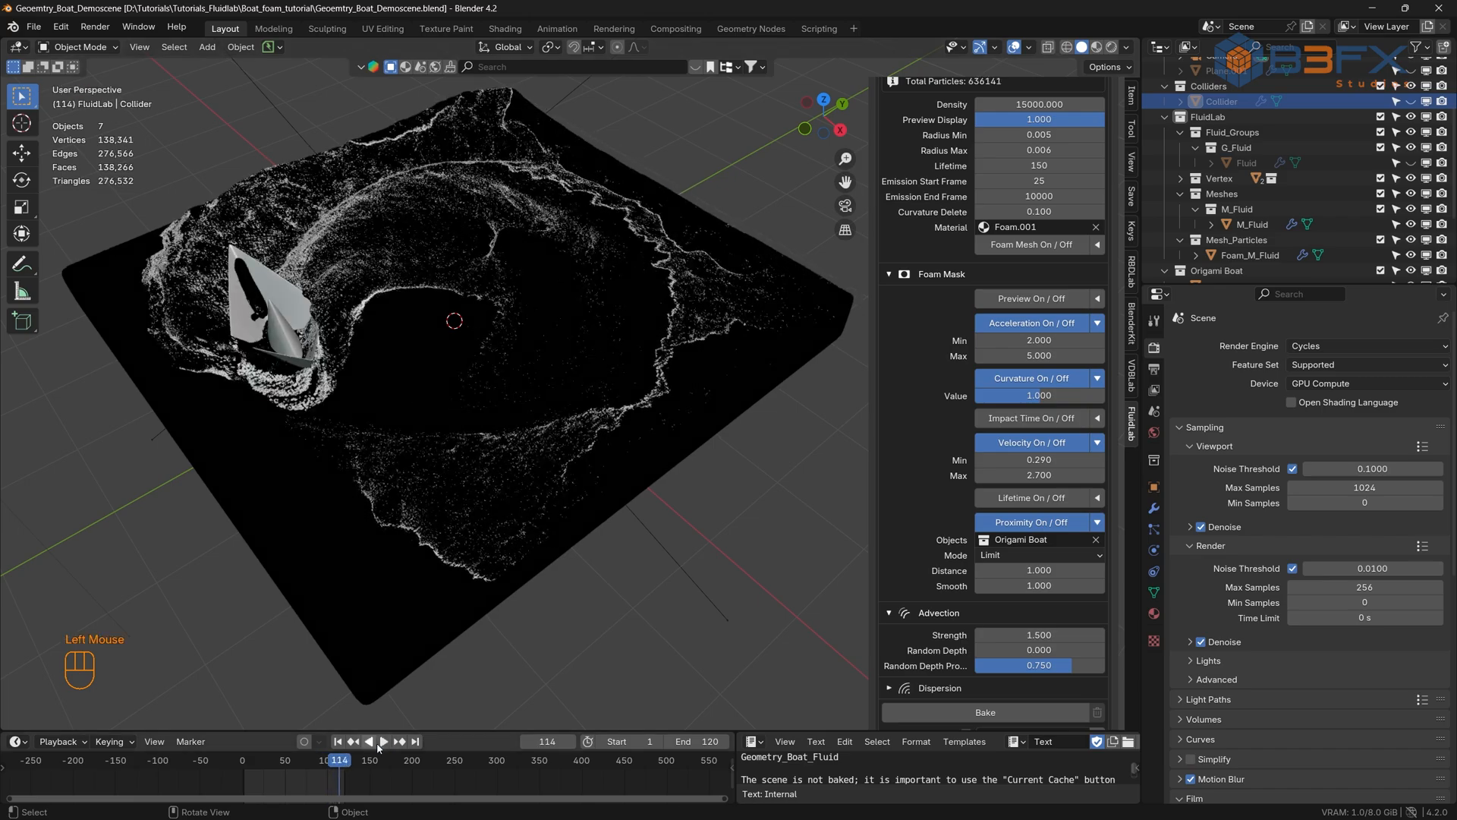
- Set the foam's Advection Strength to 0 and replay the animation from frame 1
{"action": "double_click", "coordinate": [1038, 634]}
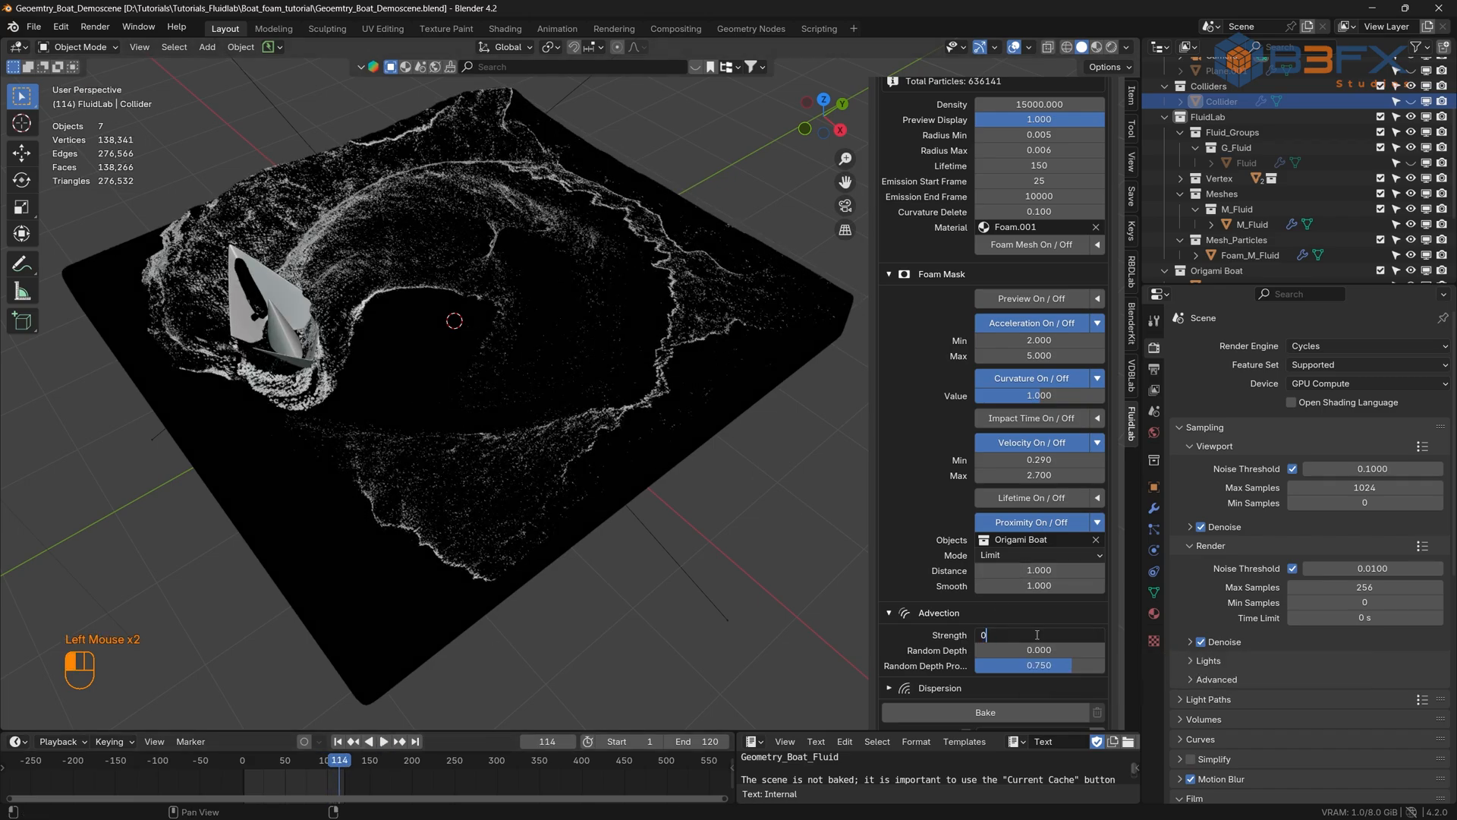
{"action": "key", "text": "Return"}
{"action": "left_click", "coordinate": [338, 741]}
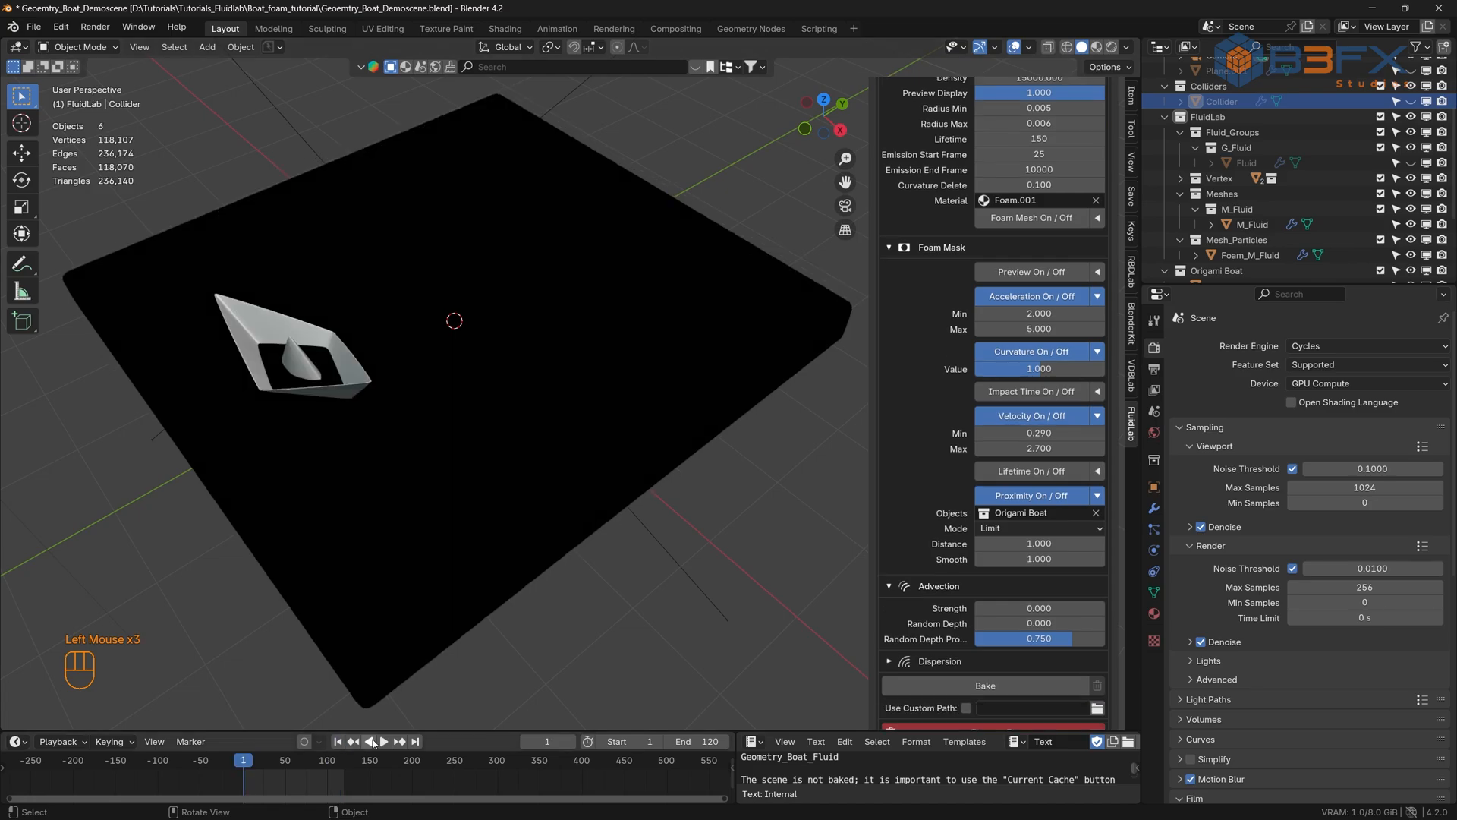
{"action": "left_click", "coordinate": [384, 741]}
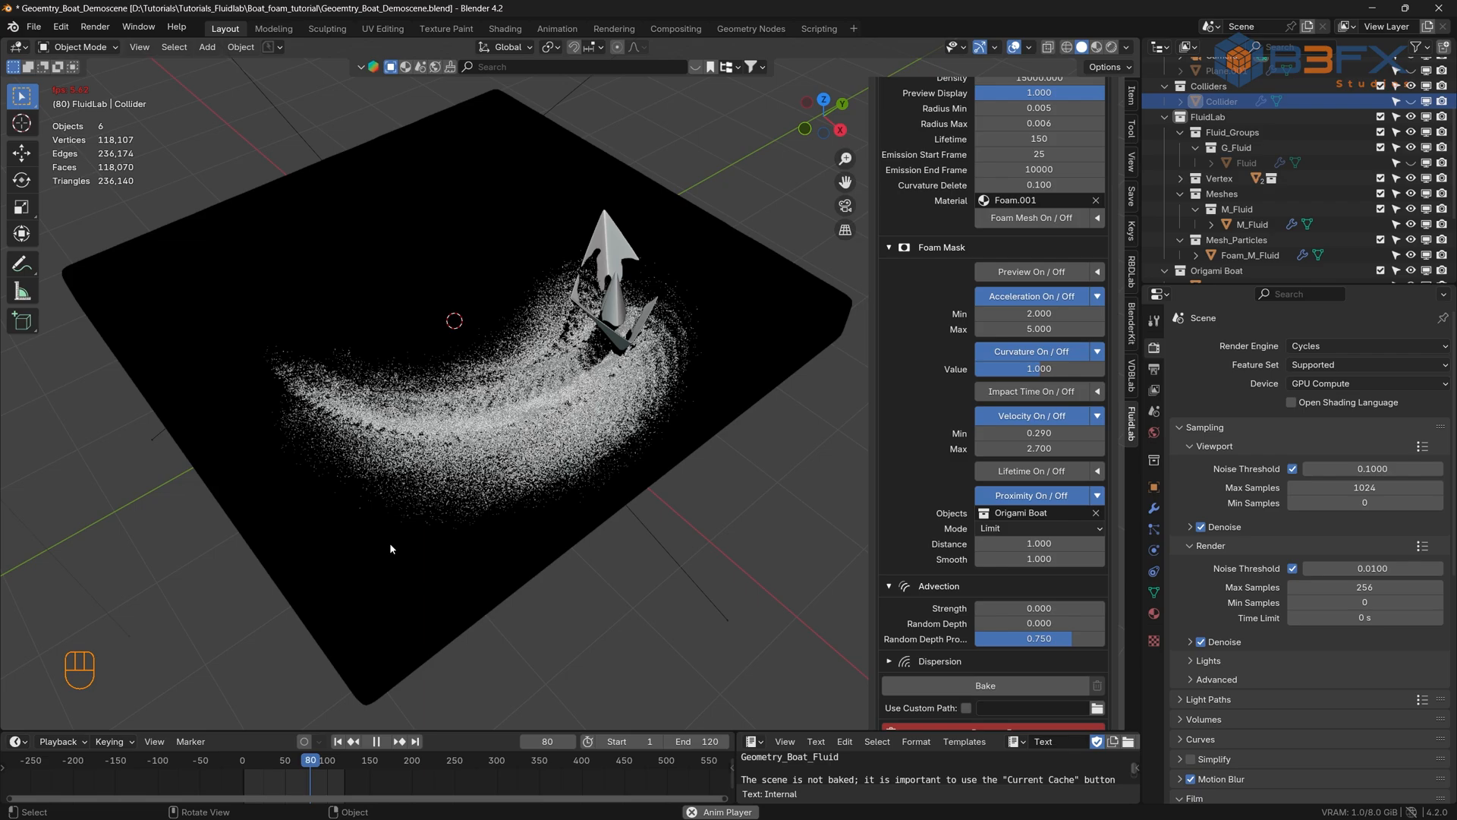
{"action": "left_click", "coordinate": [377, 742]}
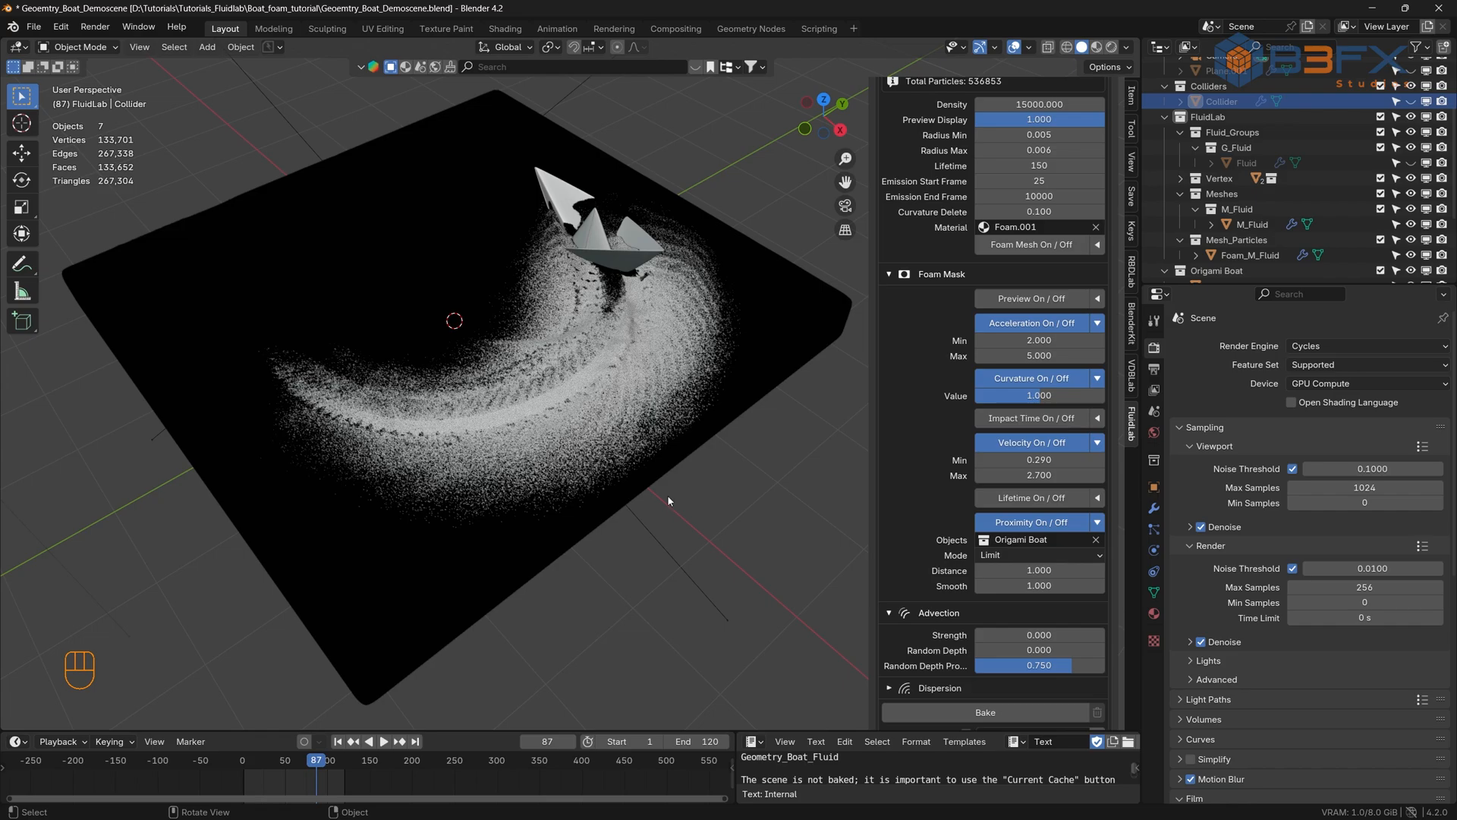
- Set the foam's Advection Strength to 1.4 and replay the animation from frame 1
{"action": "left_click_drag", "start_coordinate": [1039, 634], "coordinate": [1105, 634]}
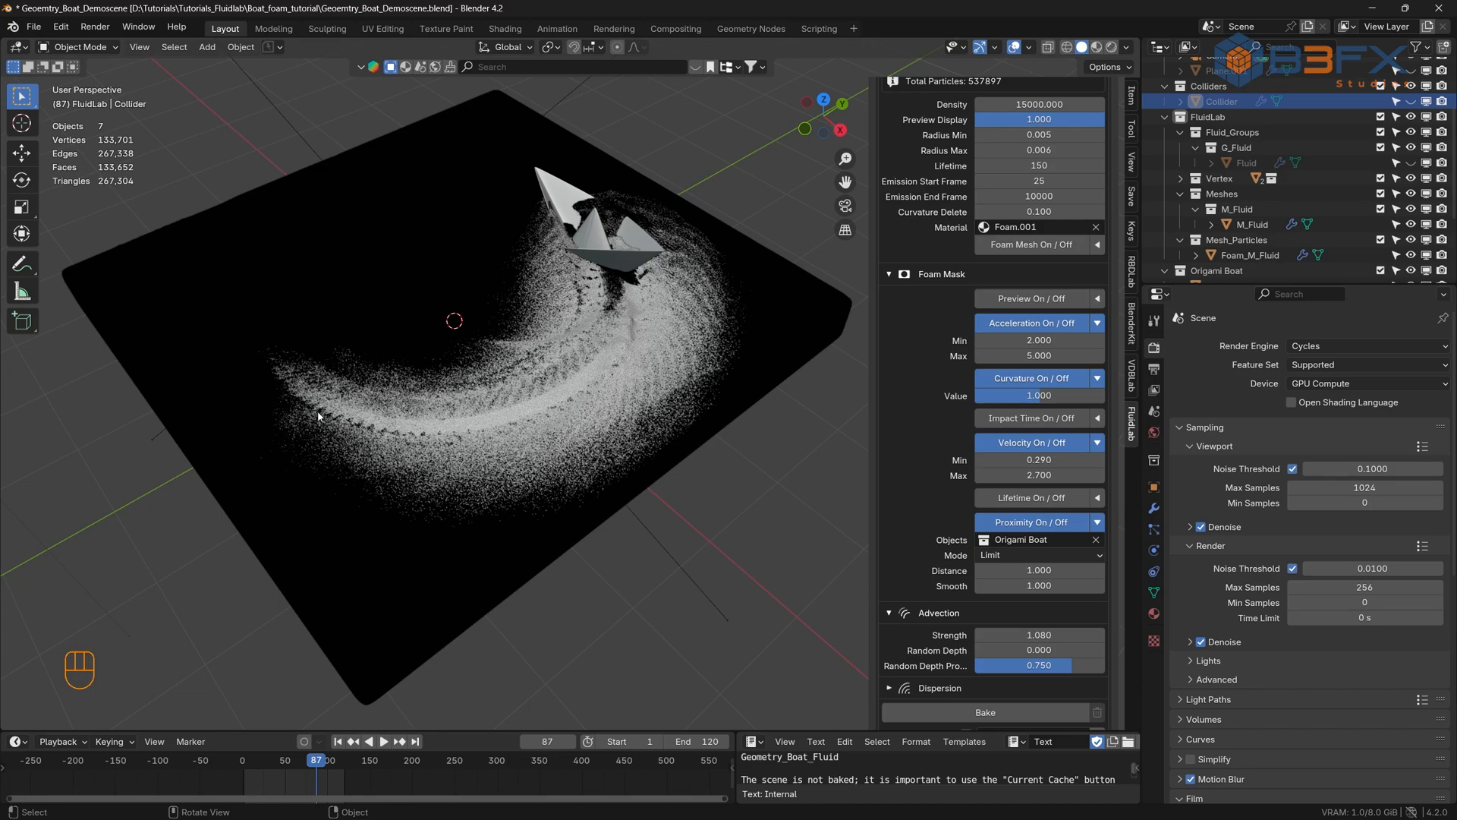
{"action": "left_click", "coordinate": [1036, 636]}
{"action": "type", "text": "1.4"}
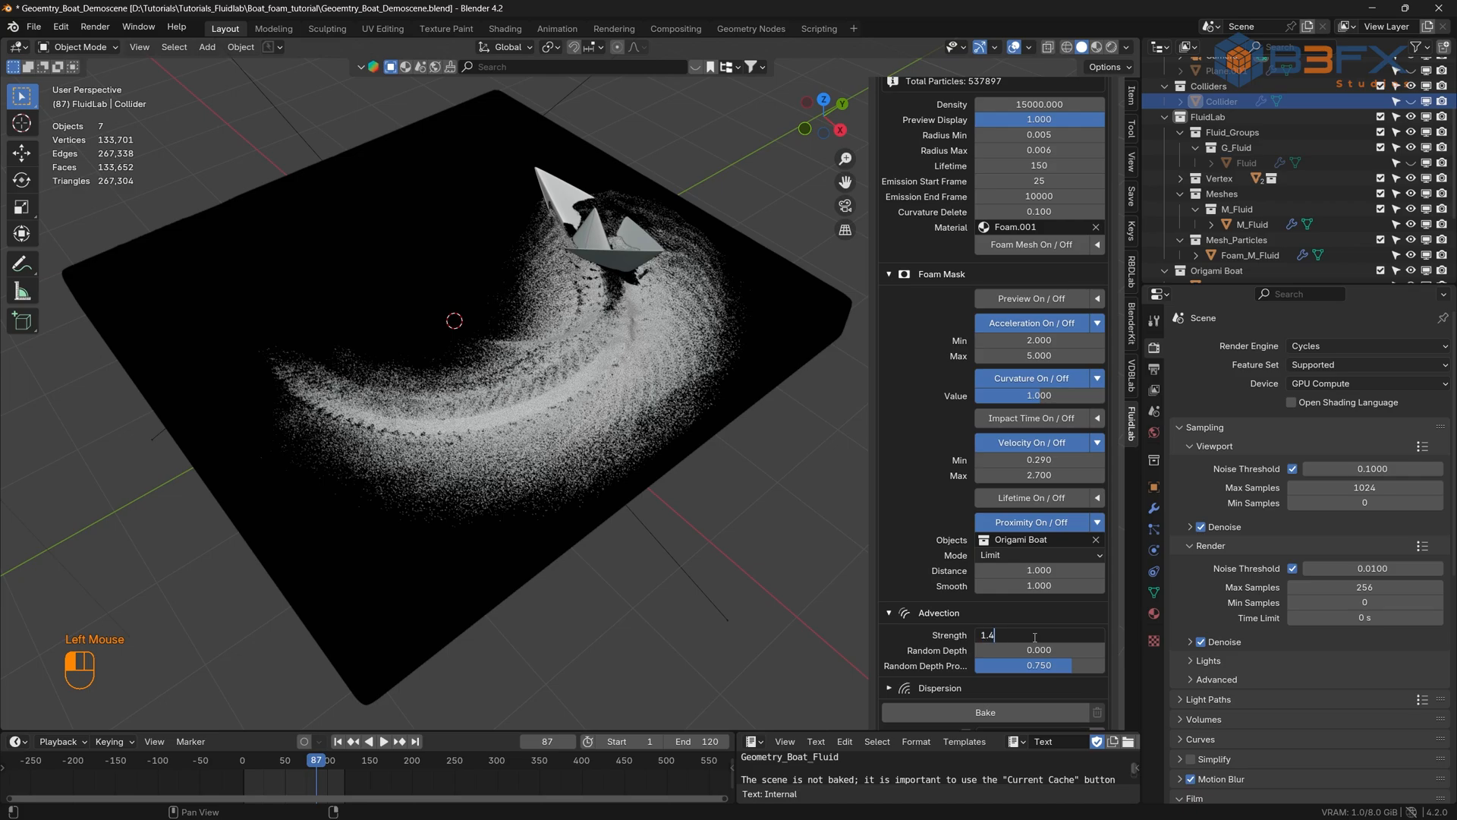
{"action": "key", "text": "Return"}
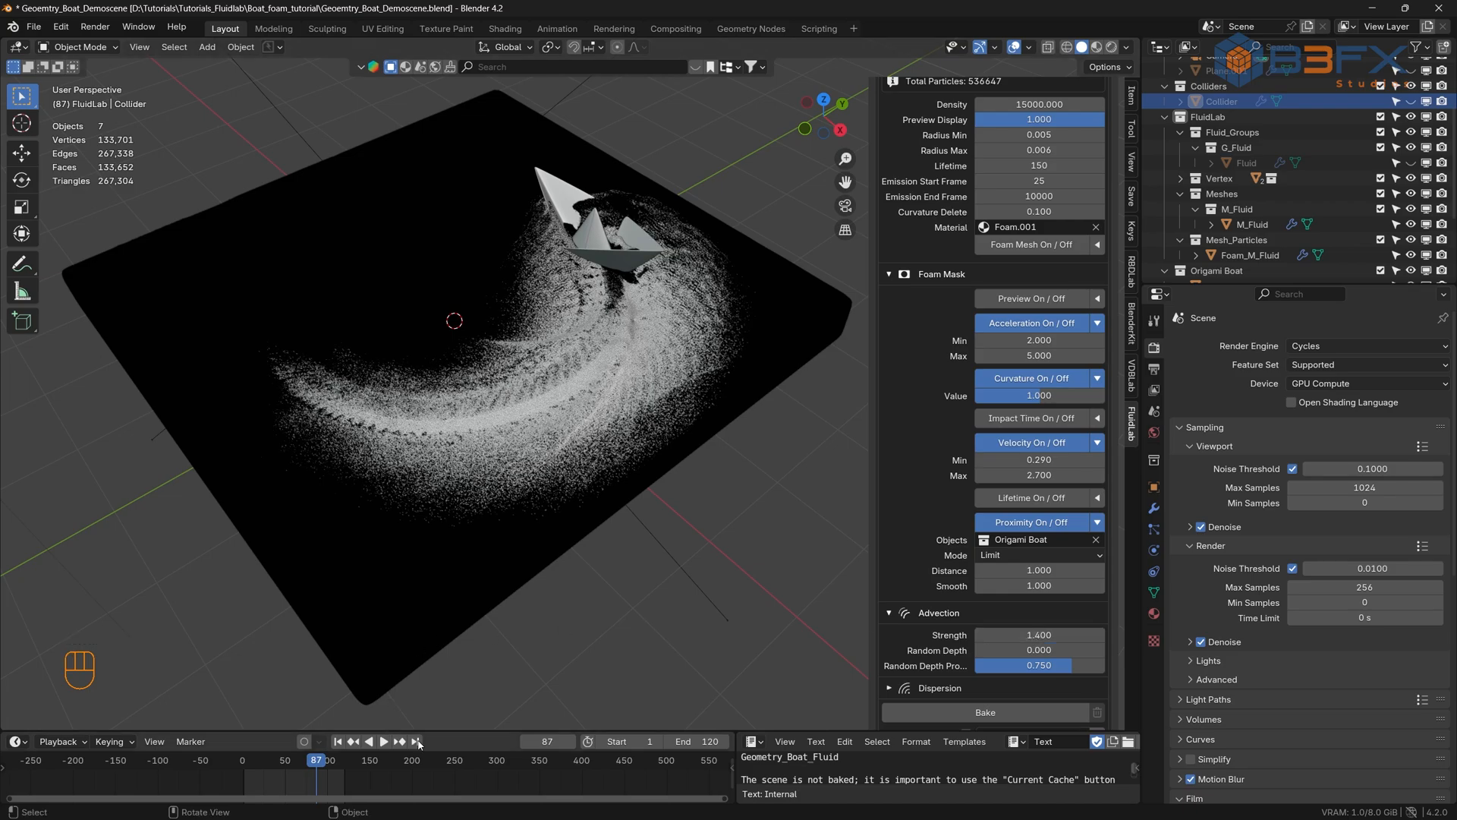
{"action": "left_click", "coordinate": [338, 740]}
{"action": "left_click", "coordinate": [384, 741]}
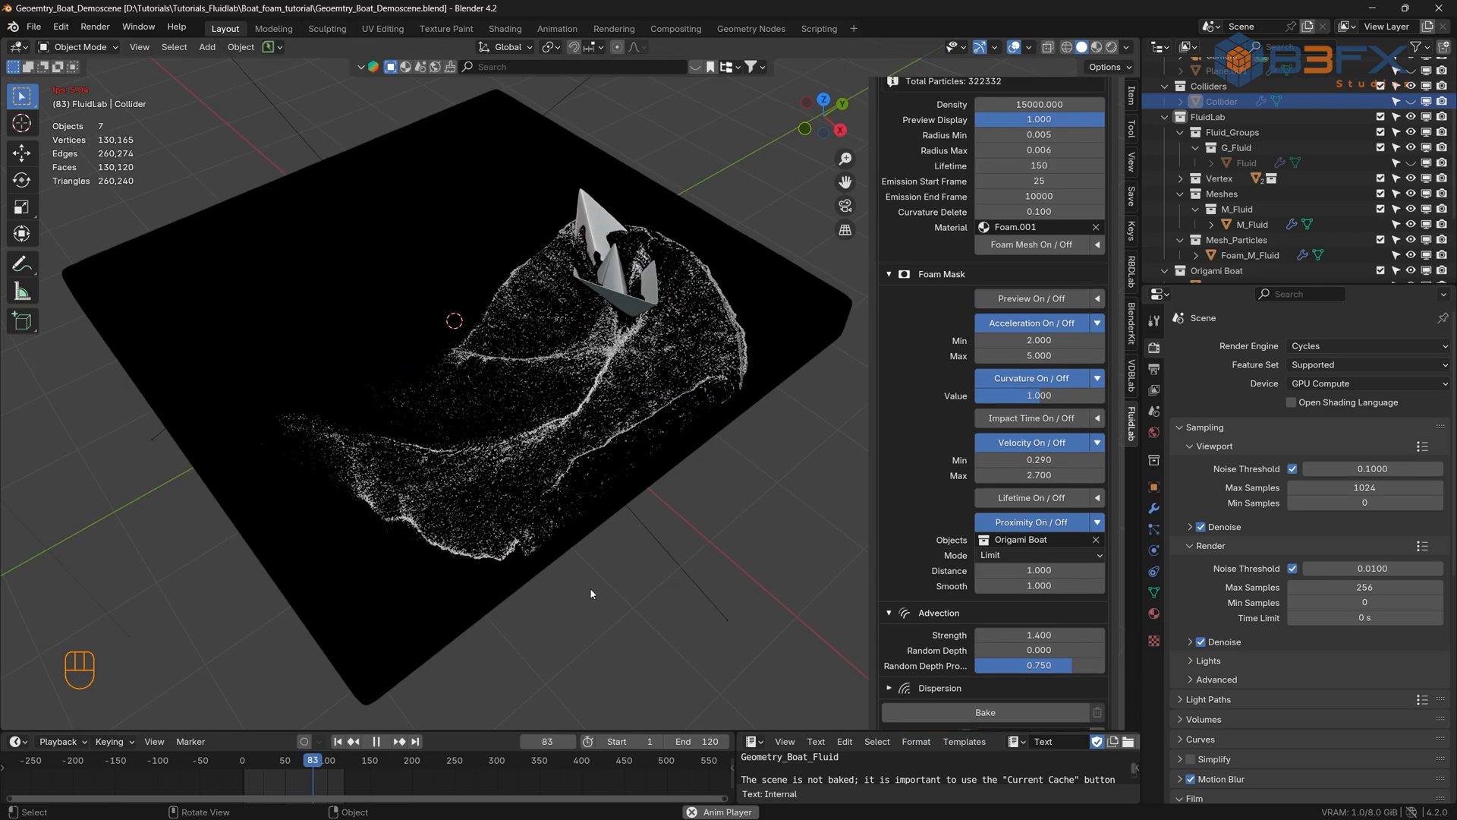
{"action": "left_click", "coordinate": [376, 740]}
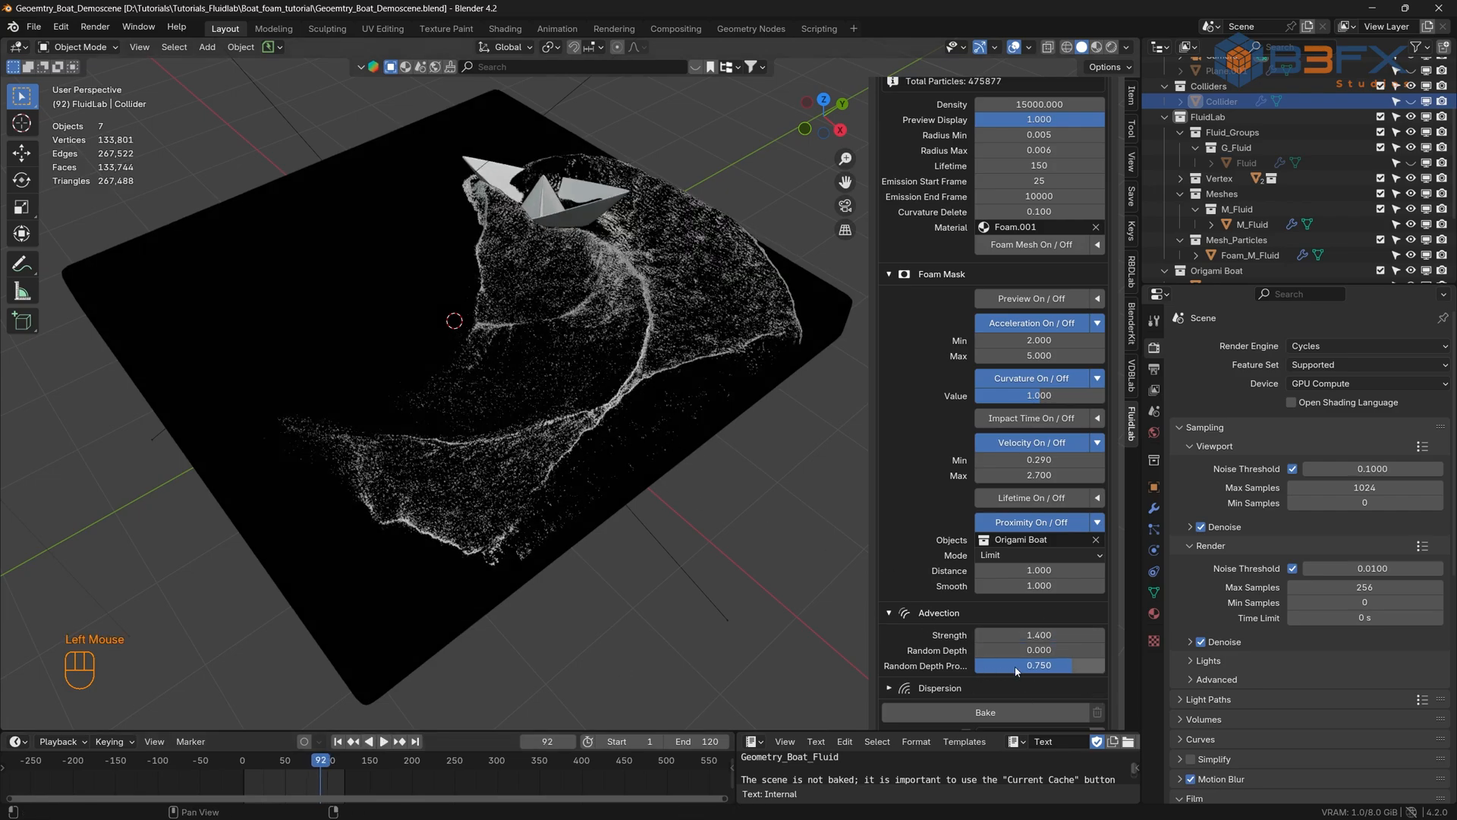
- Set the Advection Random Depth to 0.01 and examine the foam particles up close at the fluid surface
{"action": "mouse_move", "coordinate": [529, 446]}
{"action": "middle_mouse_down"}
{"action": "mouse_move", "coordinate": [488, 456]}
{"action": "mouse_move", "coordinate": [541, 433]}
{"action": "mouse_move", "coordinate": [539, 471]}
{"action": "middle_mouse_up"}
{"action": "scroll", "coordinate": [488, 457], "scroll_direction": "up", "scroll_amount": 4}
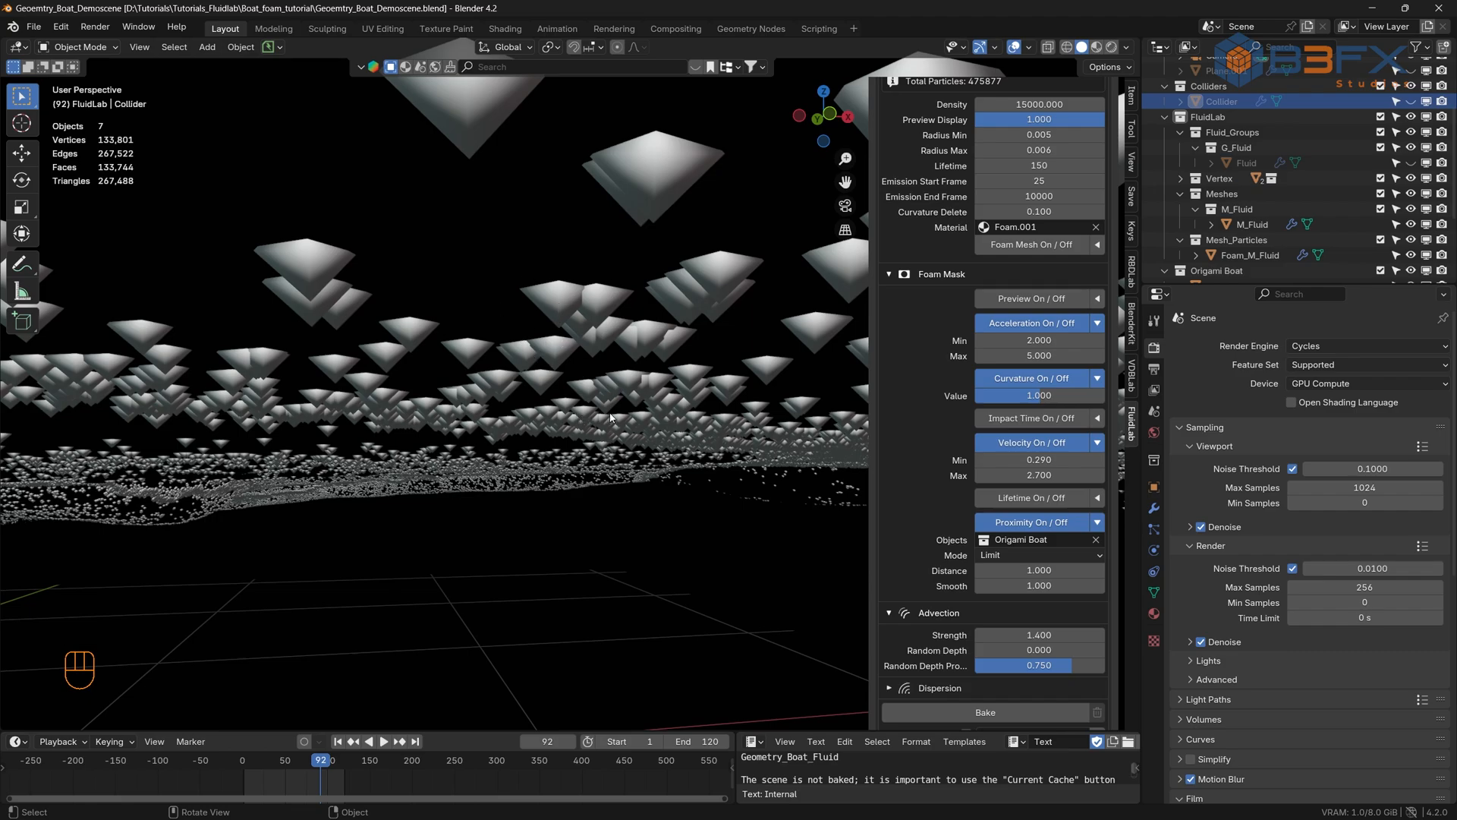
{"action": "left_click", "coordinate": [1031, 648]}
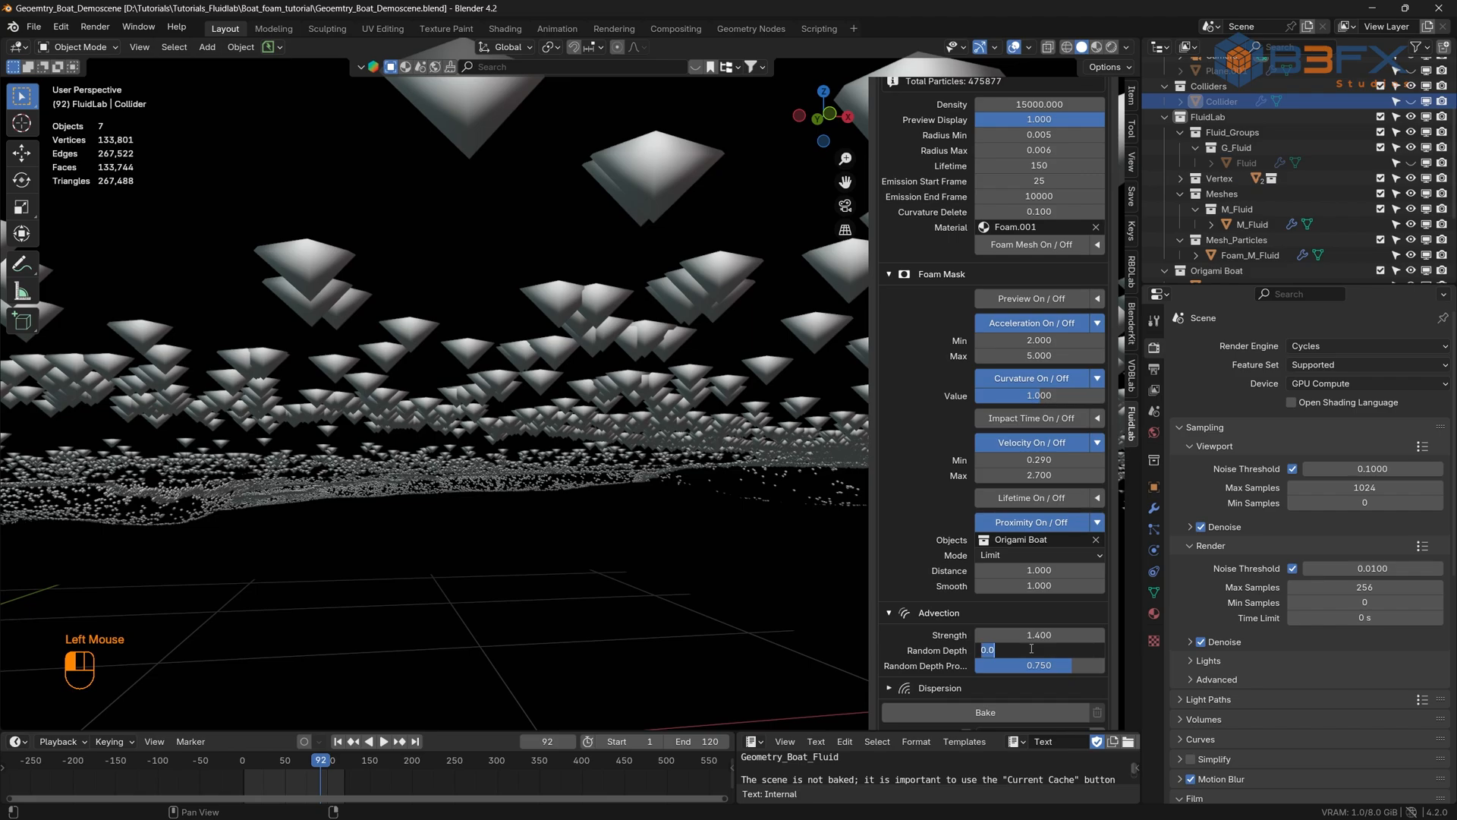
{"action": "type", "text": ".01"}
{"action": "key", "text": "Return"}
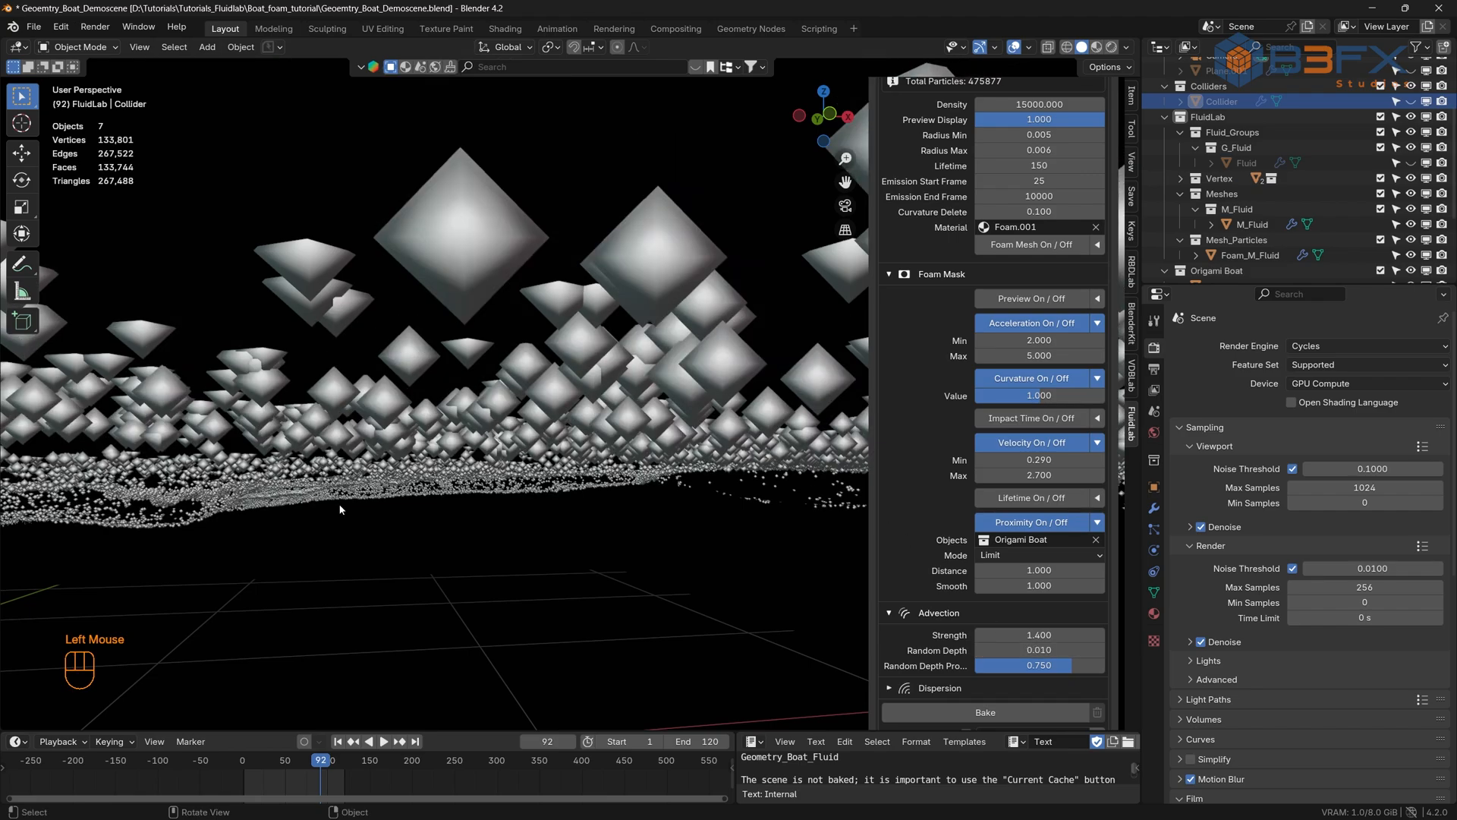
{"action": "middle_click_drag", "start_coordinate": [331, 330], "coordinate": [411, 330]}
{"action": "middle_click_drag", "start_coordinate": [508, 368], "coordinate": [442, 373]}
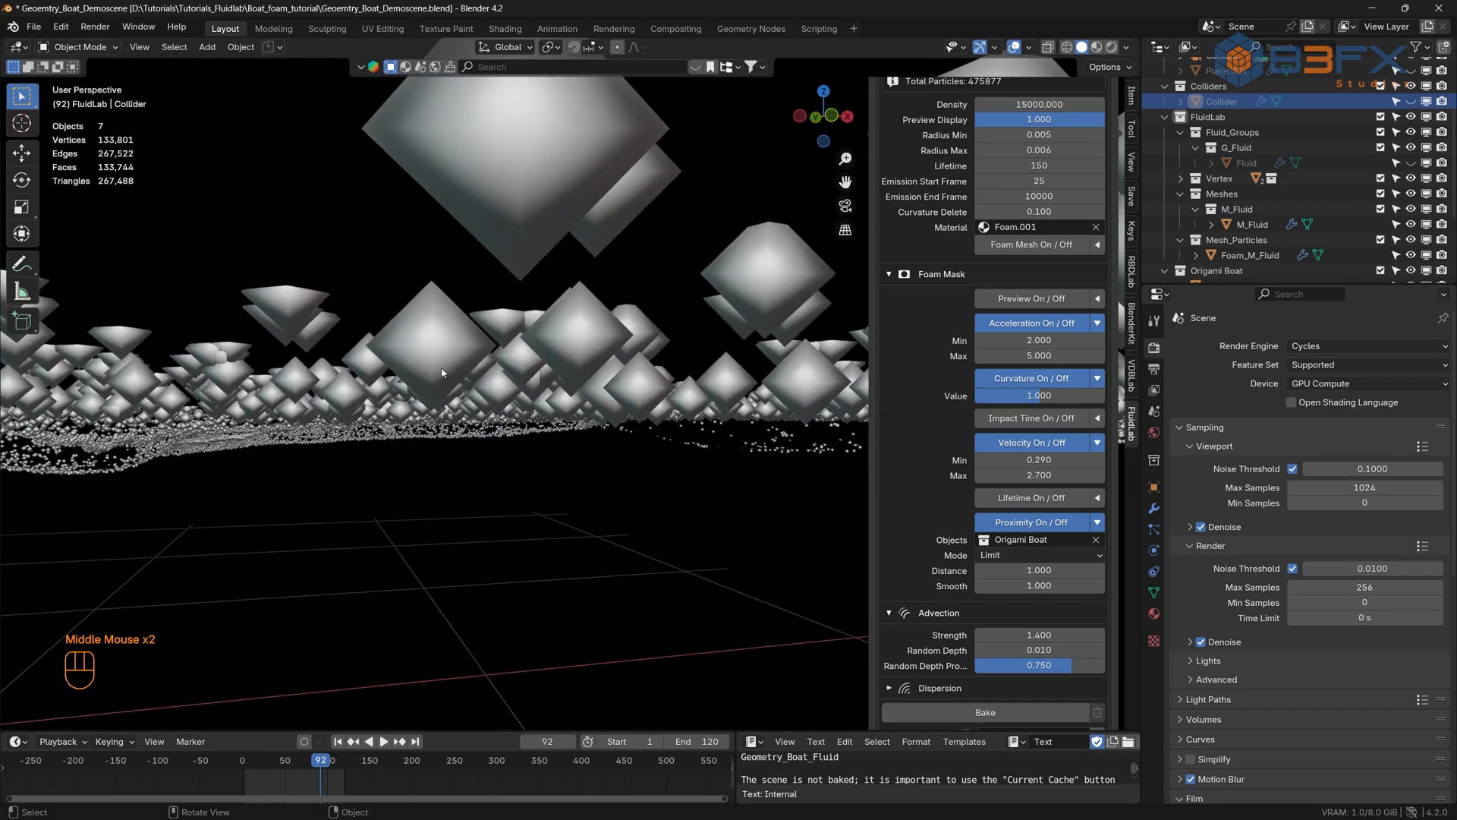
{"action": "middle_click_drag", "start_coordinate": [306, 373], "coordinate": [314, 375]}
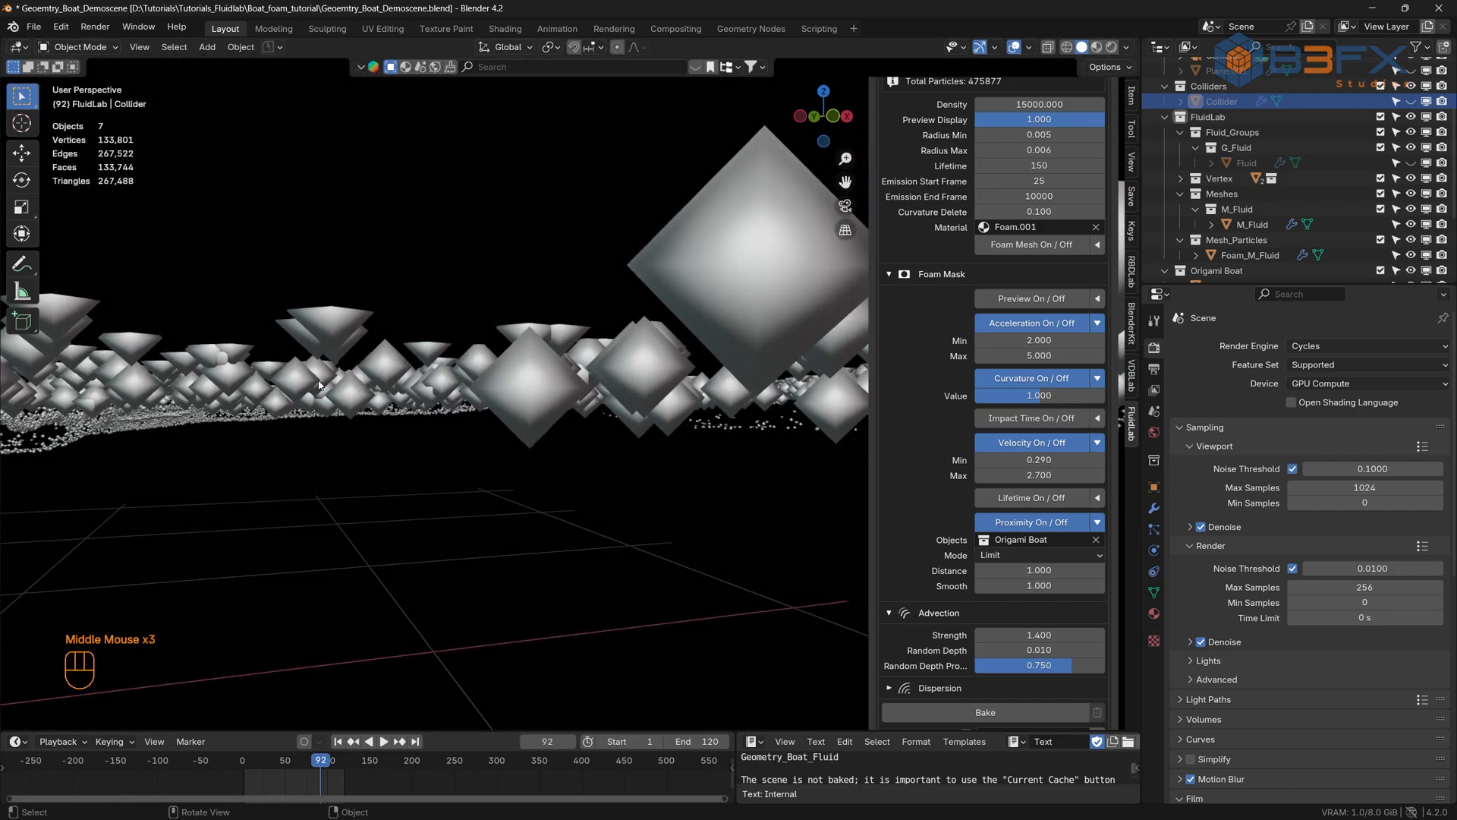
- Reset the Advection Random Depth to 0 and return to an overview of the whole fluid block
{"action": "left_click", "coordinate": [1039, 650]}
{"action": "type", "text": "0"}
{"action": "key", "text": "Return"}
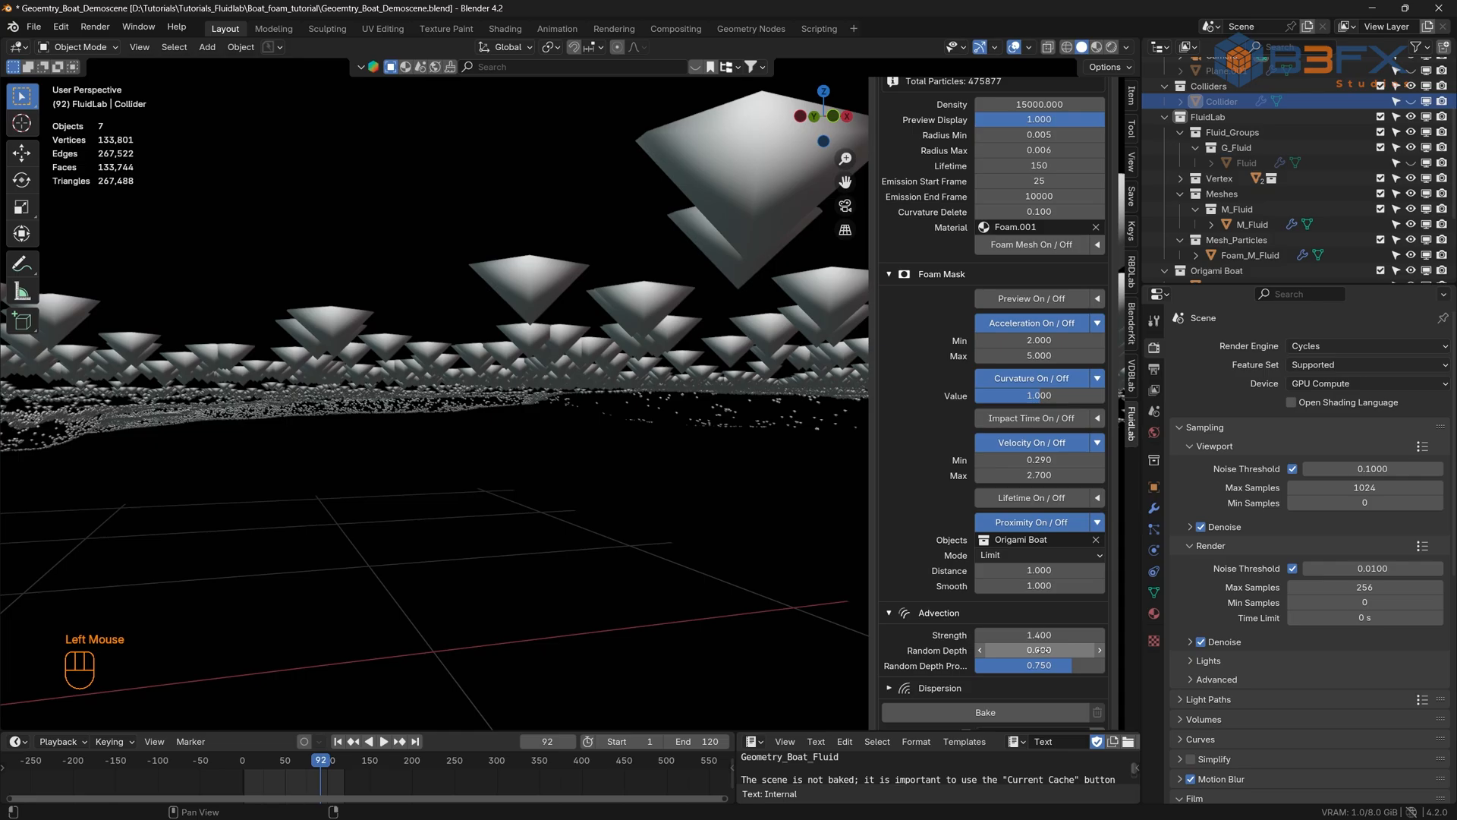
{"action": "middle_click_drag", "start_coordinate": [596, 320], "coordinate": [565, 353]}
{"action": "scroll", "coordinate": [566, 353], "scroll_direction": "down", "scroll_amount": 4}
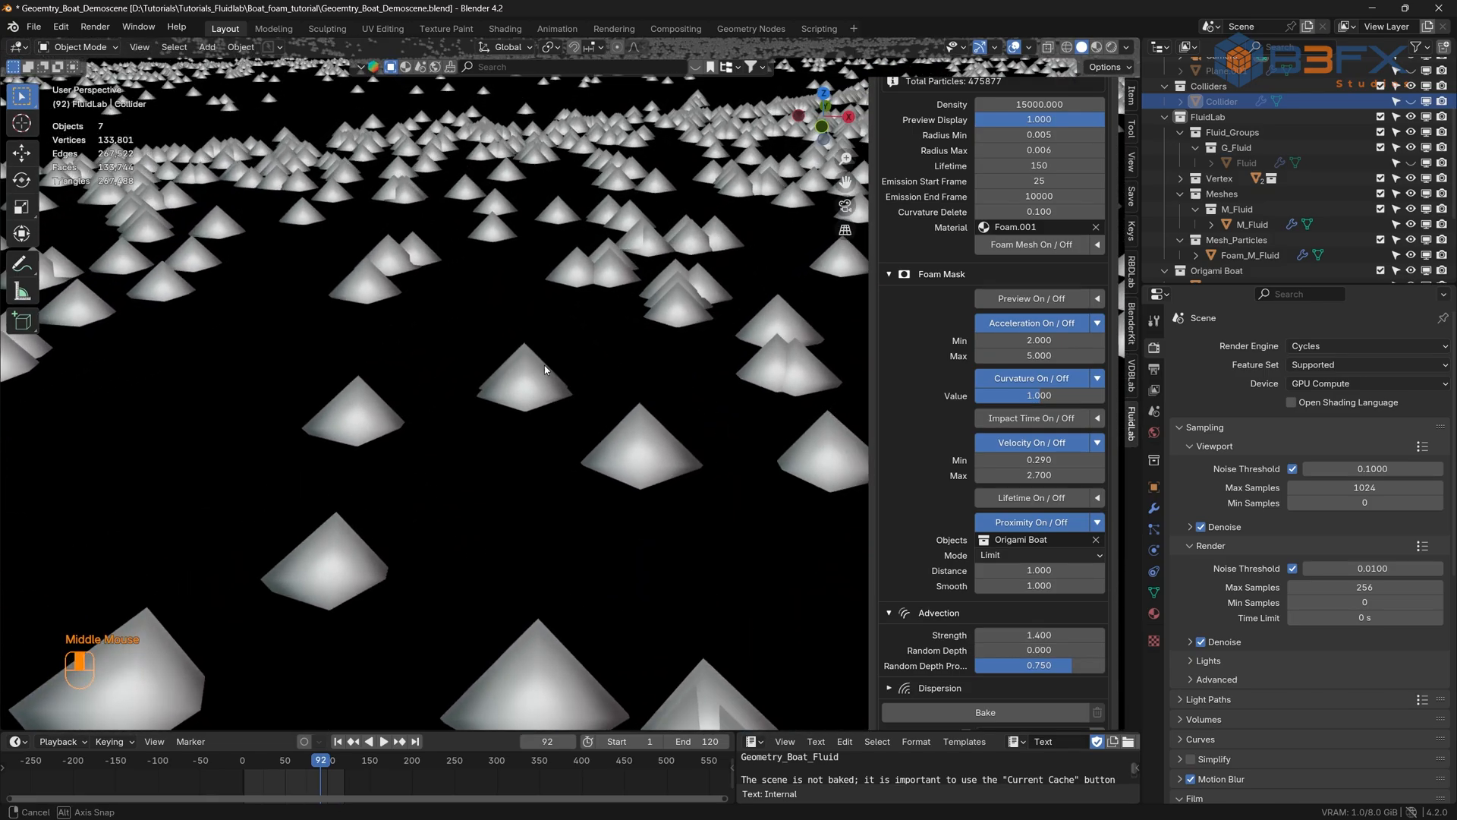
{"action": "scroll", "coordinate": [566, 353], "scroll_direction": "down", "scroll_amount": 4}
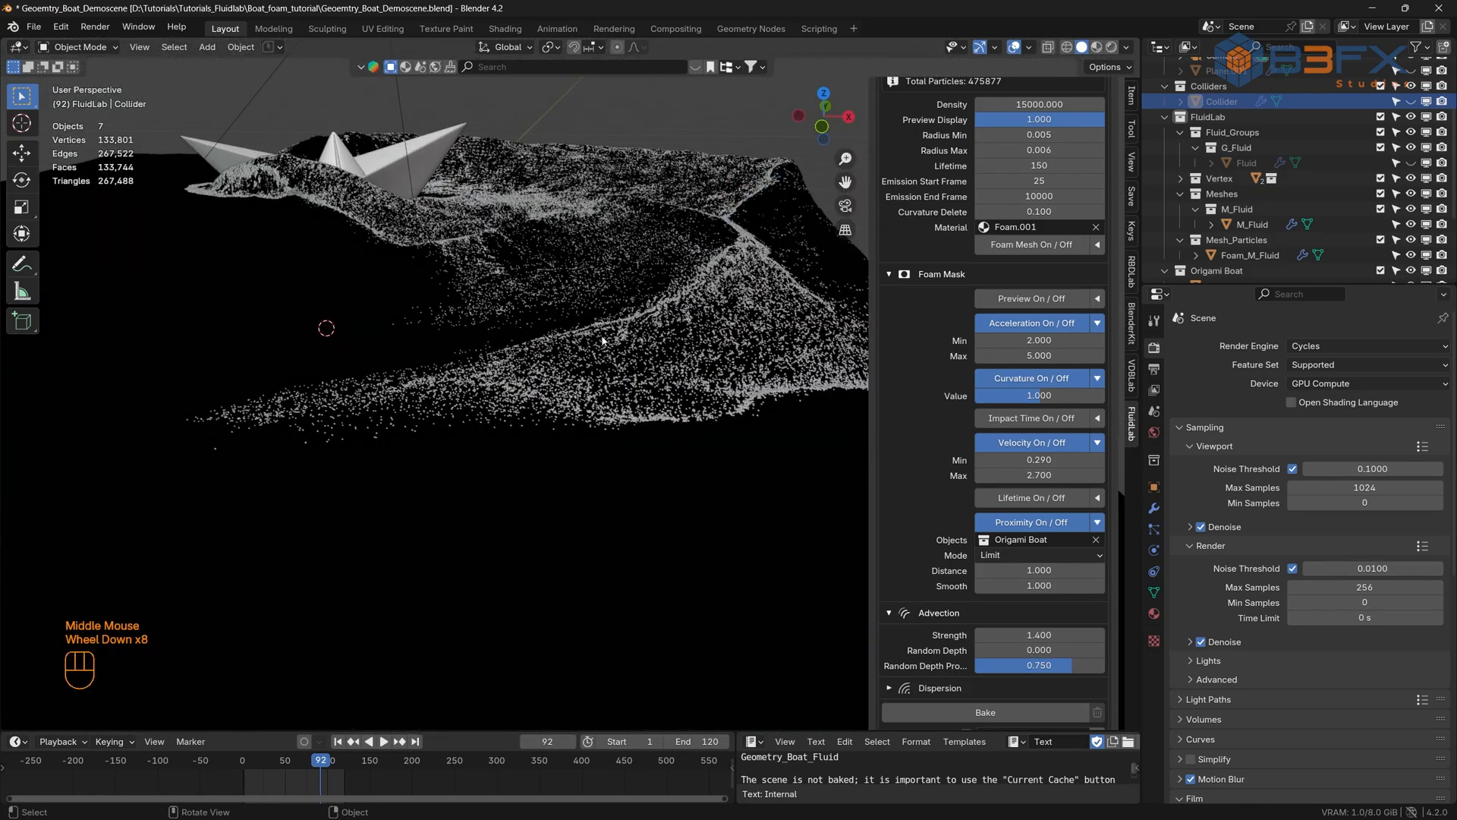
{"action": "middle_click_drag", "start_coordinate": [631, 327], "coordinate": [488, 402], "text": "shift"}
{"action": "scroll", "coordinate": [541, 349], "scroll_direction": "down", "scroll_amount": 3}
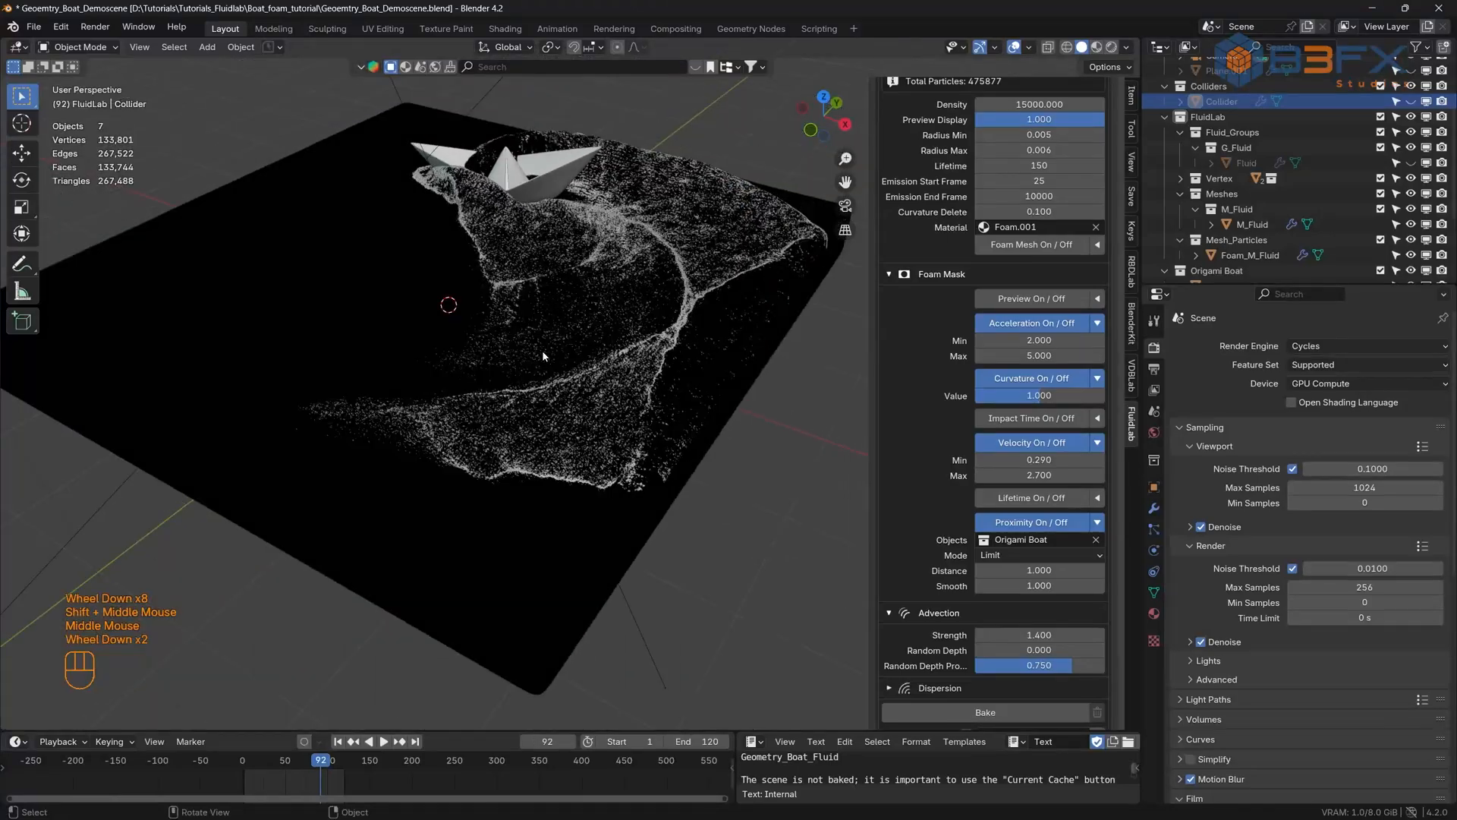
{"action": "middle_click_drag", "start_coordinate": [542, 349], "coordinate": [605, 379]}
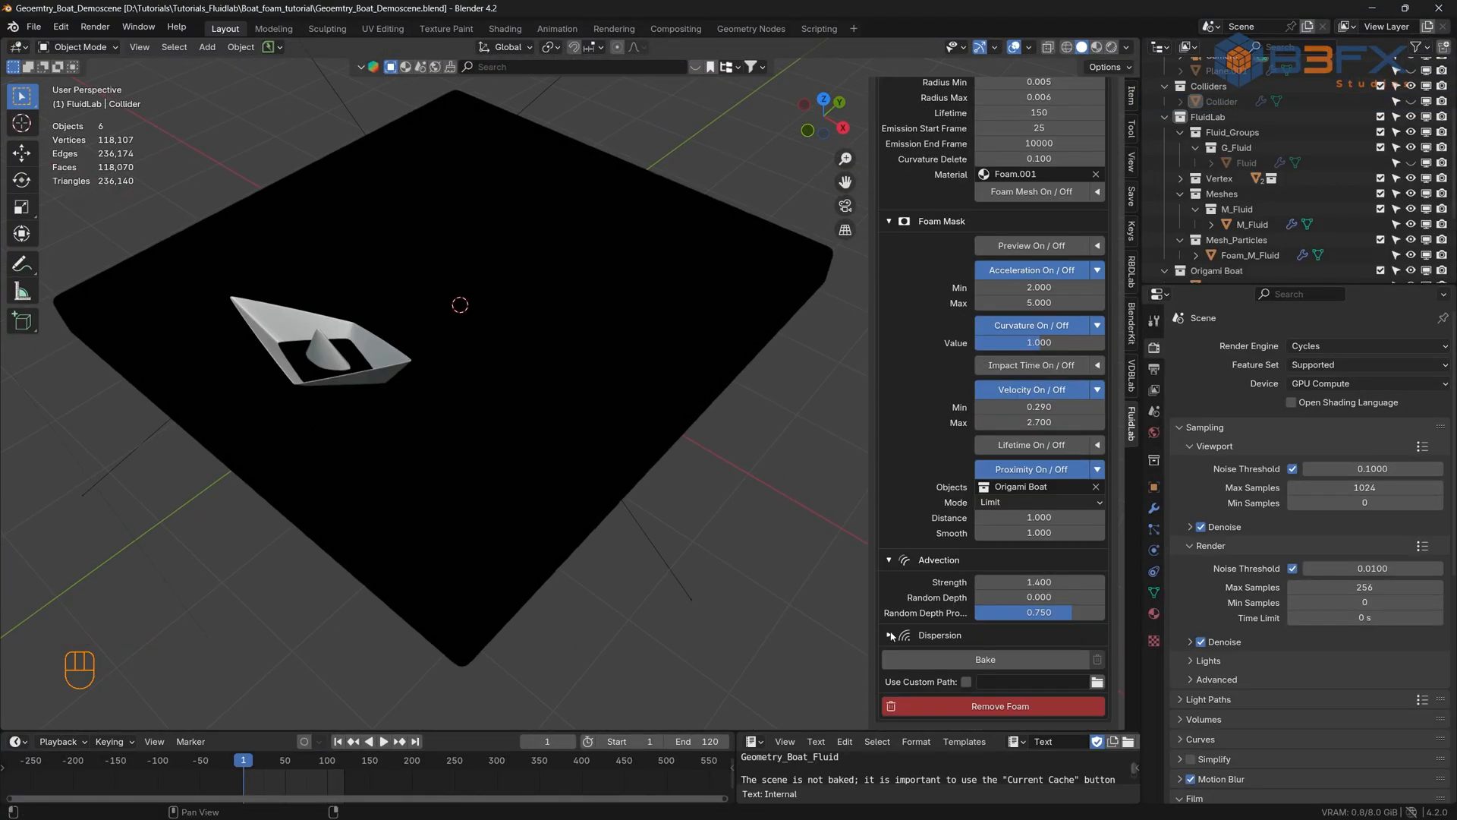
- Expand the Dispersion settings and play the animation to frame 89 for a close view of the foam line
{"action": "left_click", "coordinate": [890, 636]}
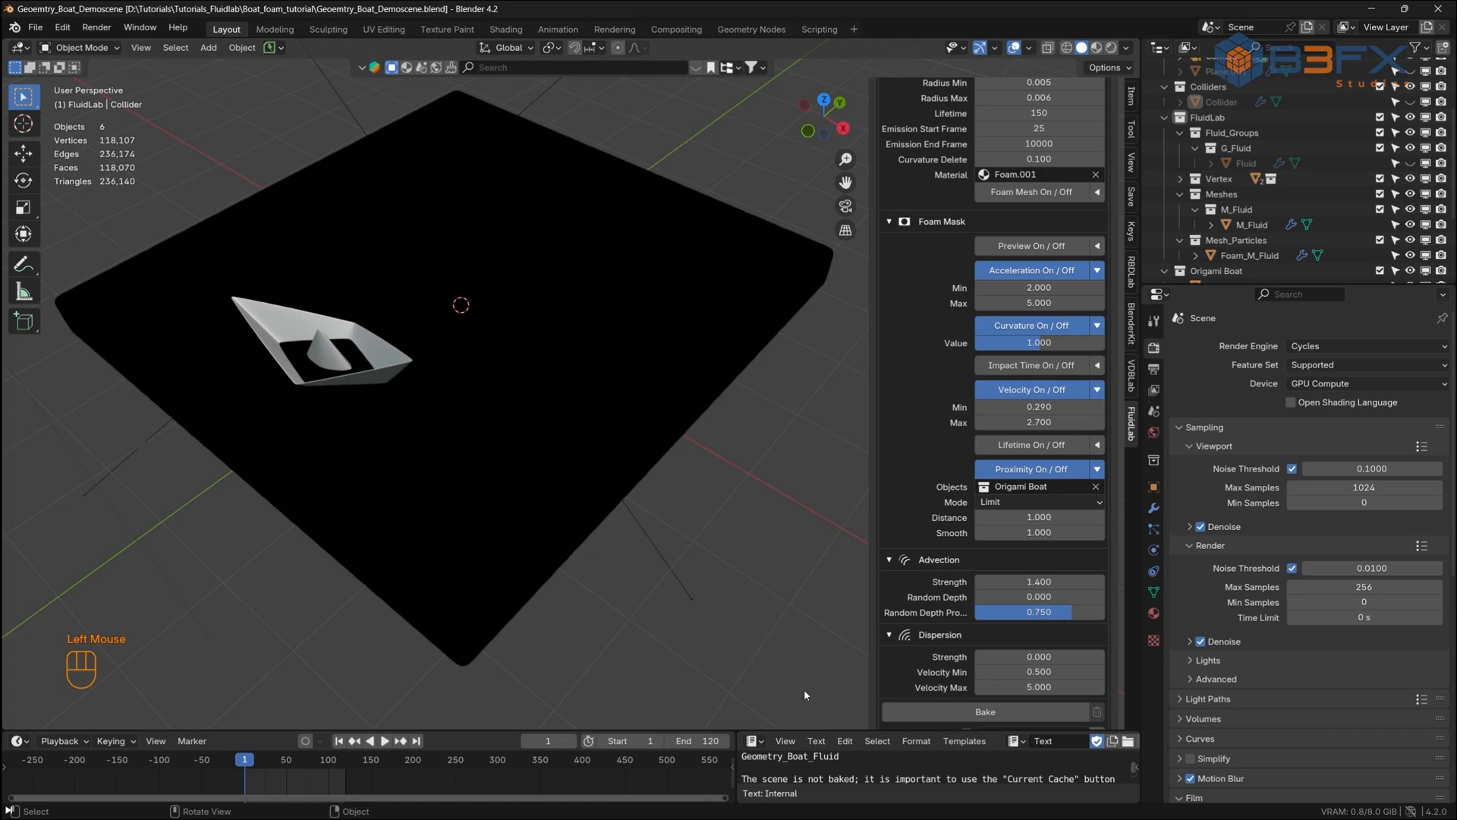
{"action": "key", "text": "space"}
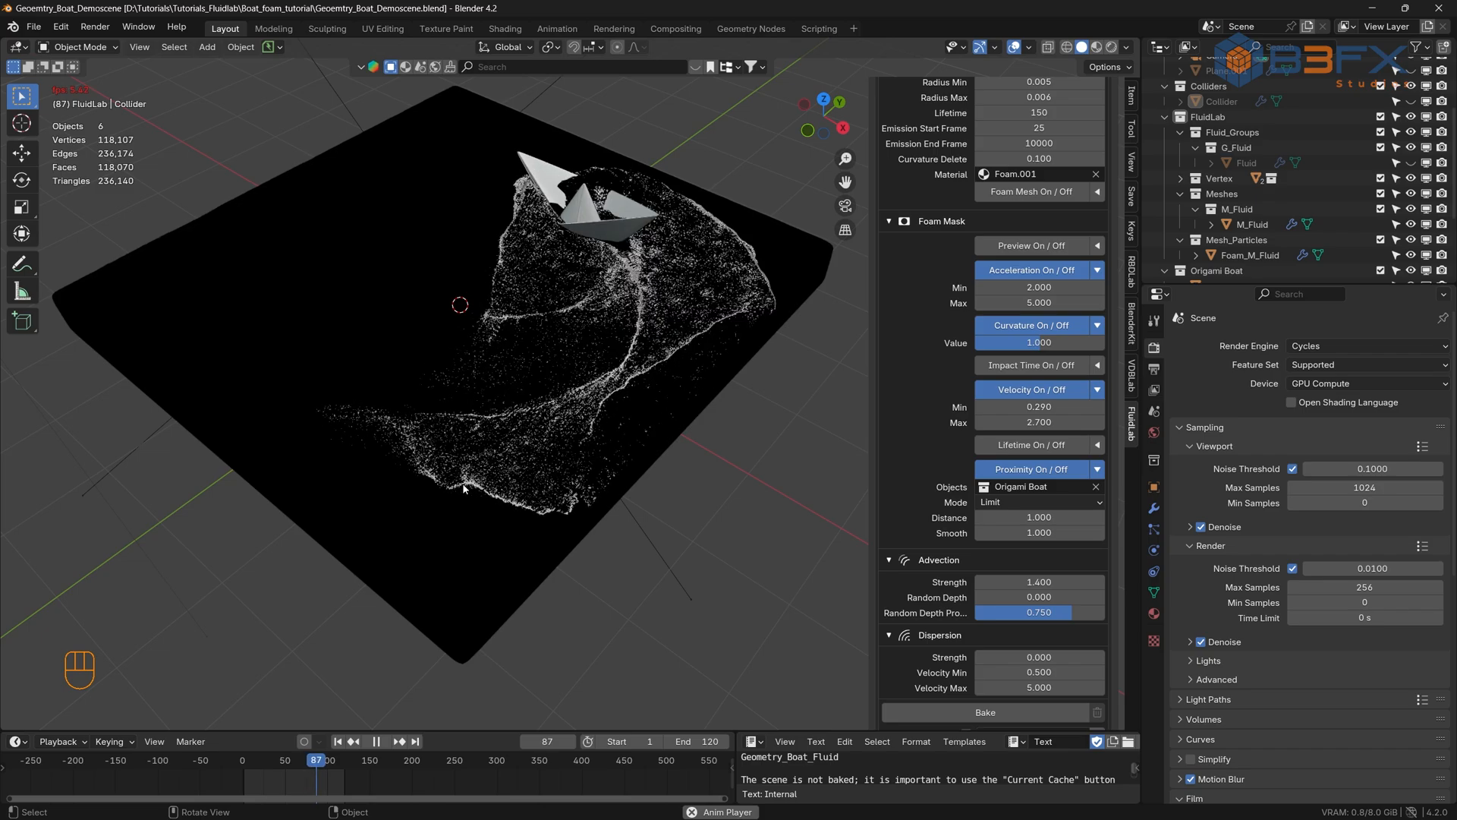
{"action": "key", "text": "space"}
{"action": "scroll", "coordinate": [654, 294], "scroll_direction": "up", "scroll_amount": 2}
{"action": "scroll", "coordinate": [654, 294], "scroll_direction": "up", "scroll_amount": 6}
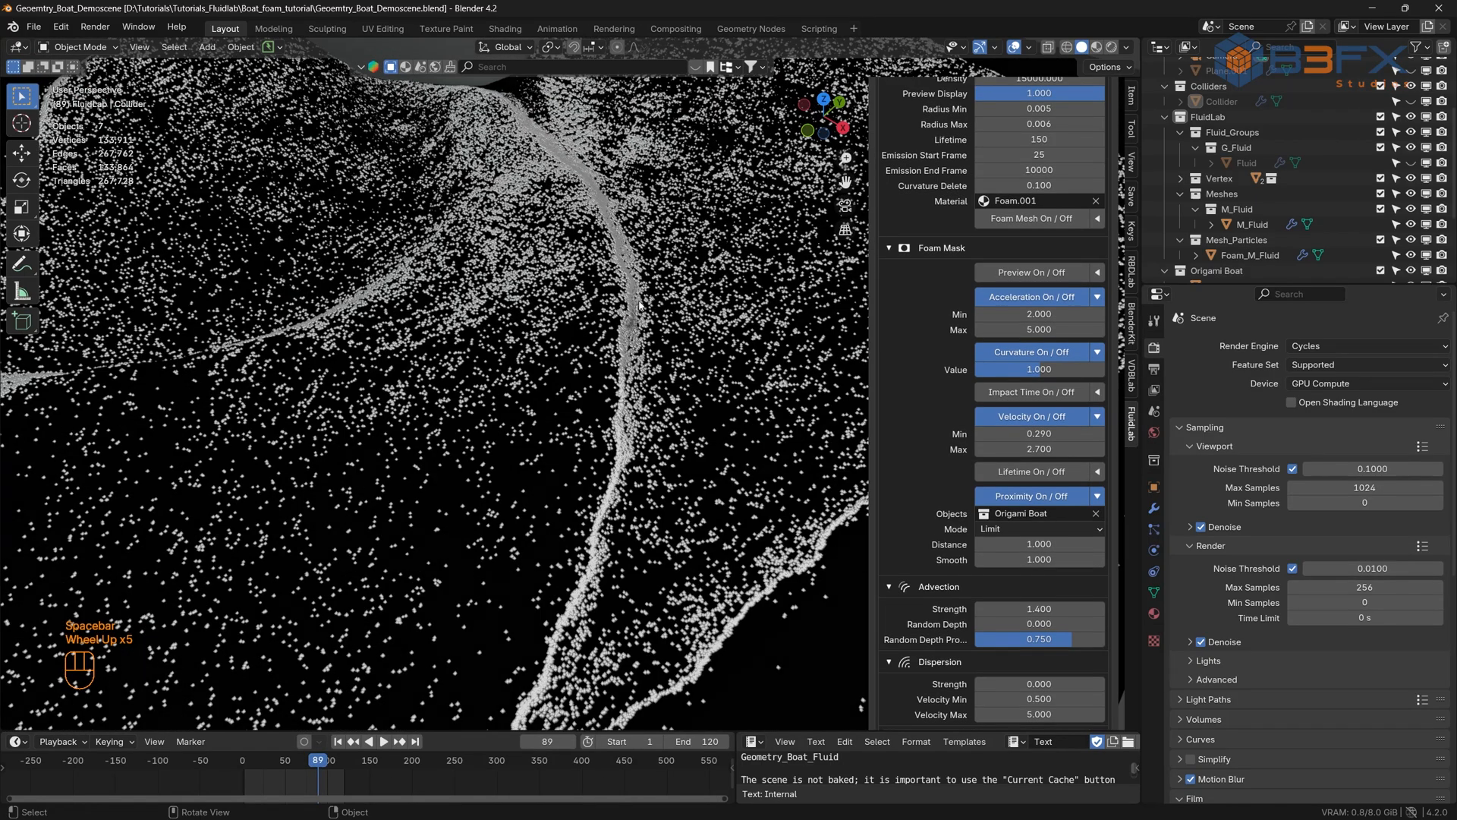
- Try a Dispersion Strength of 0.5, settle on 0.057 for the foam and save the file
{"action": "left_click", "coordinate": [1039, 684]}
{"action": "left_click_drag", "start_coordinate": [1039, 684], "coordinate": [1103, 684]}
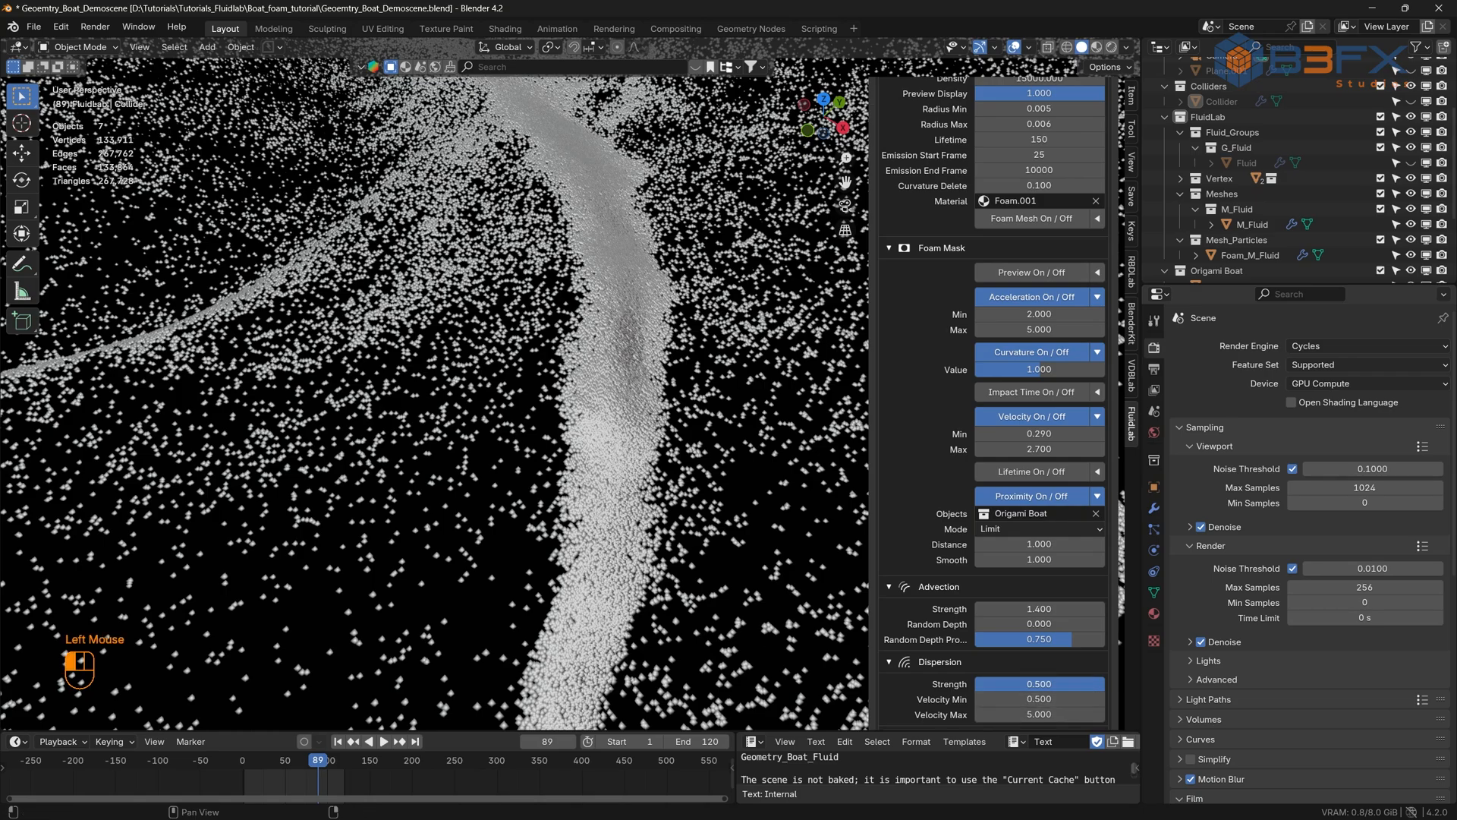
{"action": "left_click_drag", "start_coordinate": [1103, 684], "coordinate": [990, 688]}
{"action": "scroll", "coordinate": [596, 470], "scroll_direction": "down", "scroll_amount": 5}
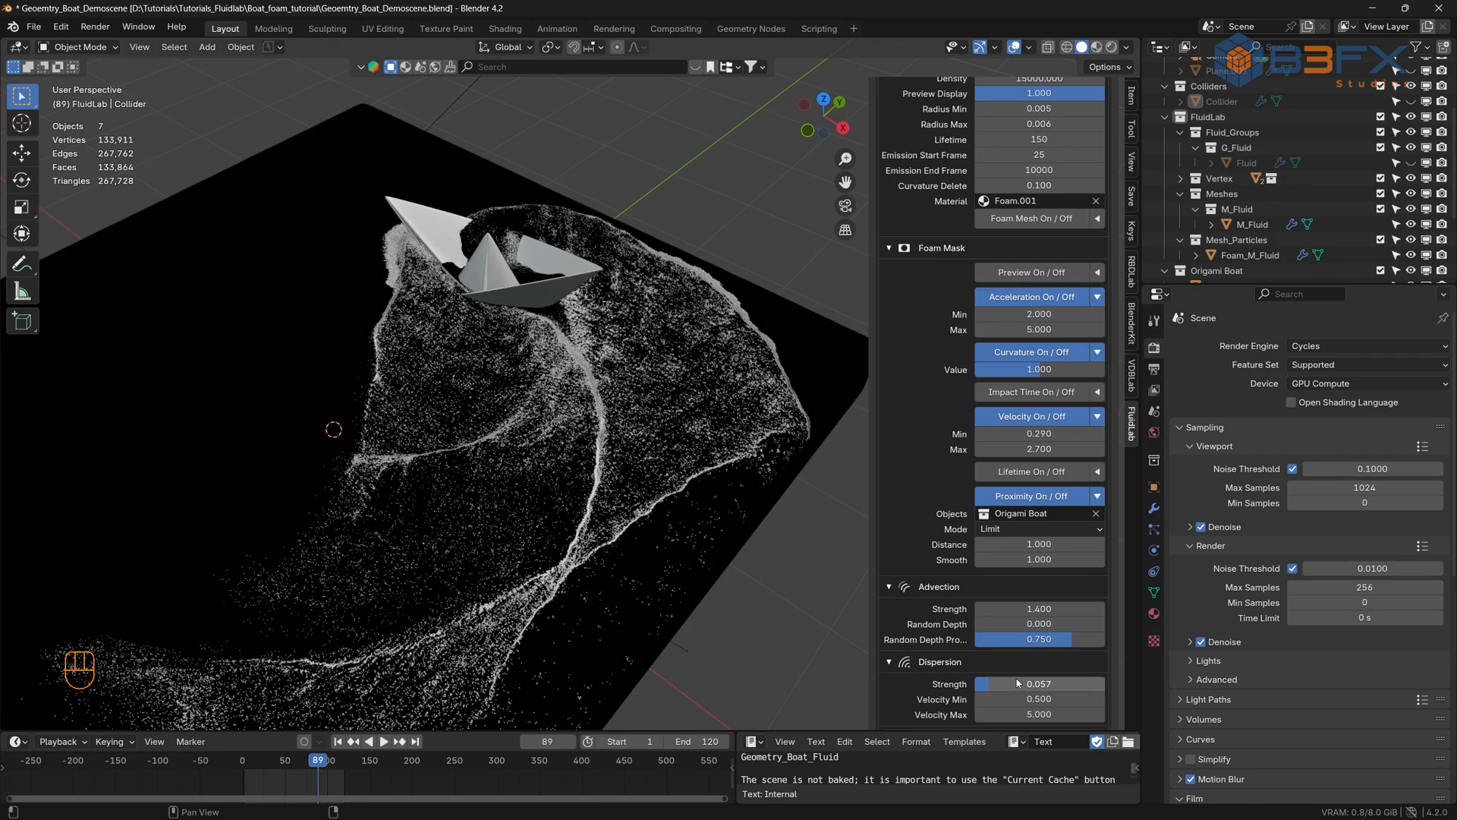
{"action": "scroll", "coordinate": [1034, 683], "scroll_direction": "down", "scroll_amount": 3}
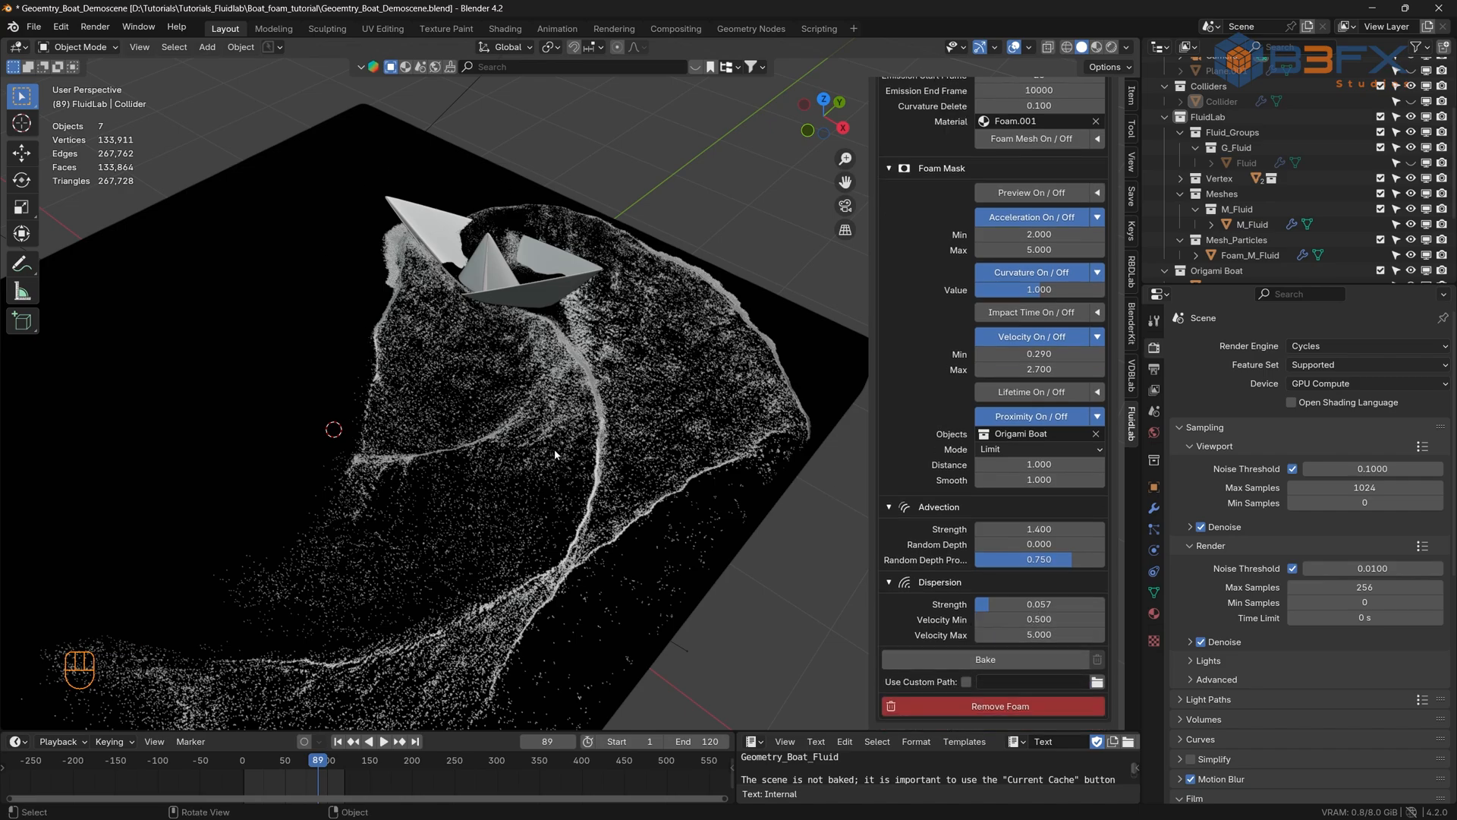
{"action": "key", "text": "ctrl+s"}
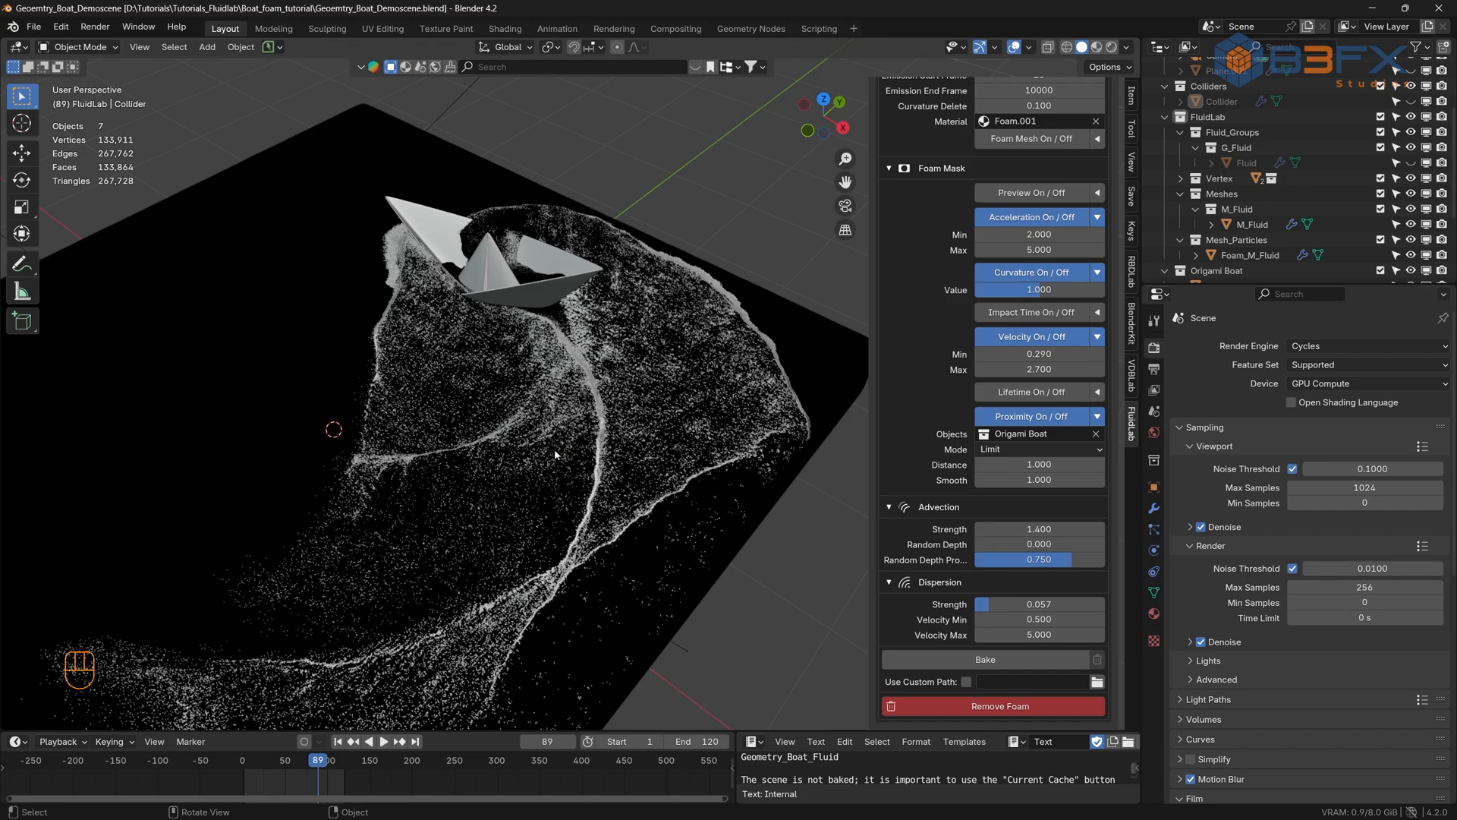
- Replay the animation from frame 1 to check the dispersed foam behind the boat
{"action": "left_click", "coordinate": [339, 742]}
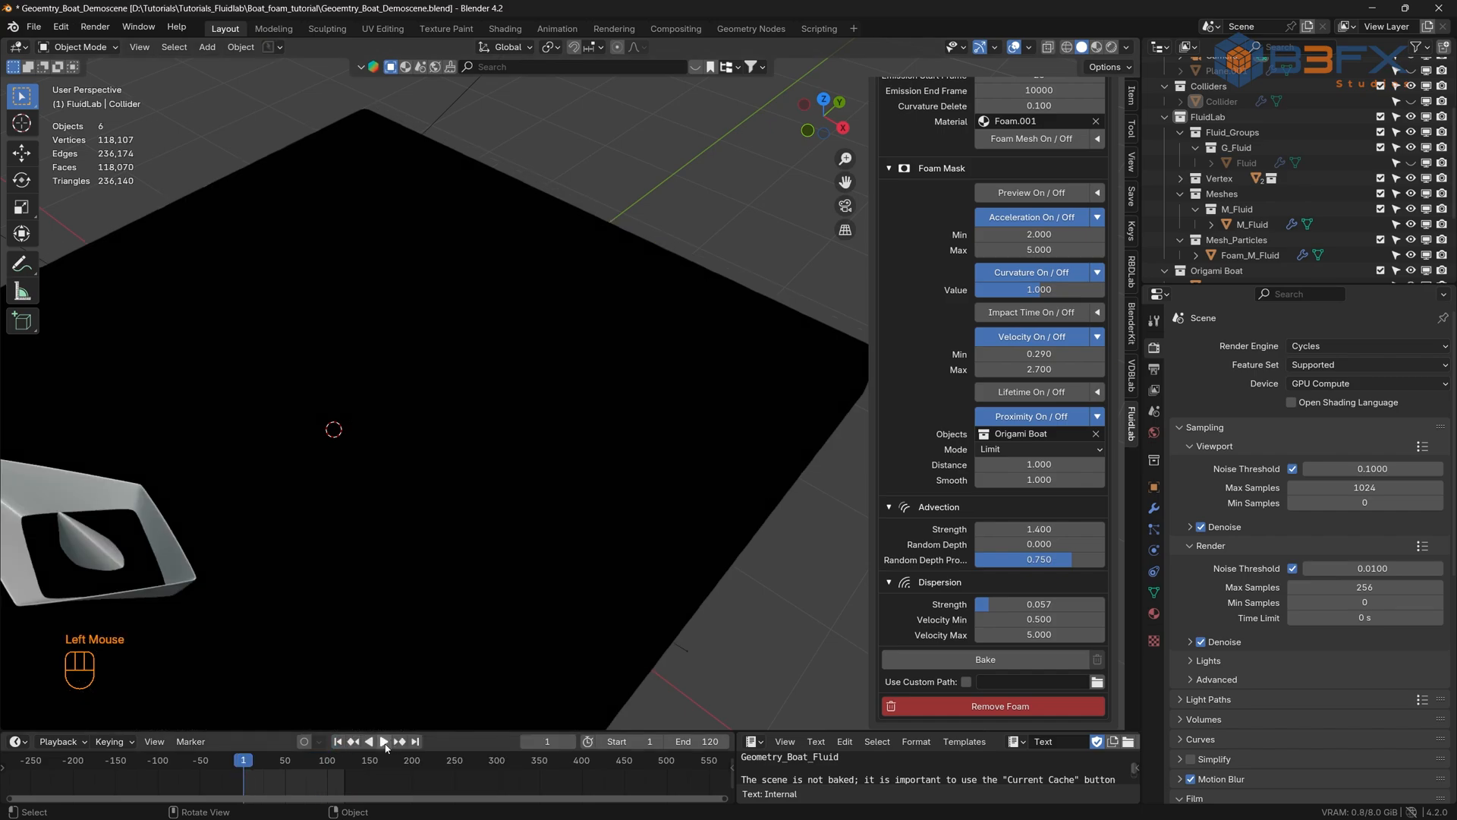
{"action": "left_click", "coordinate": [384, 742]}
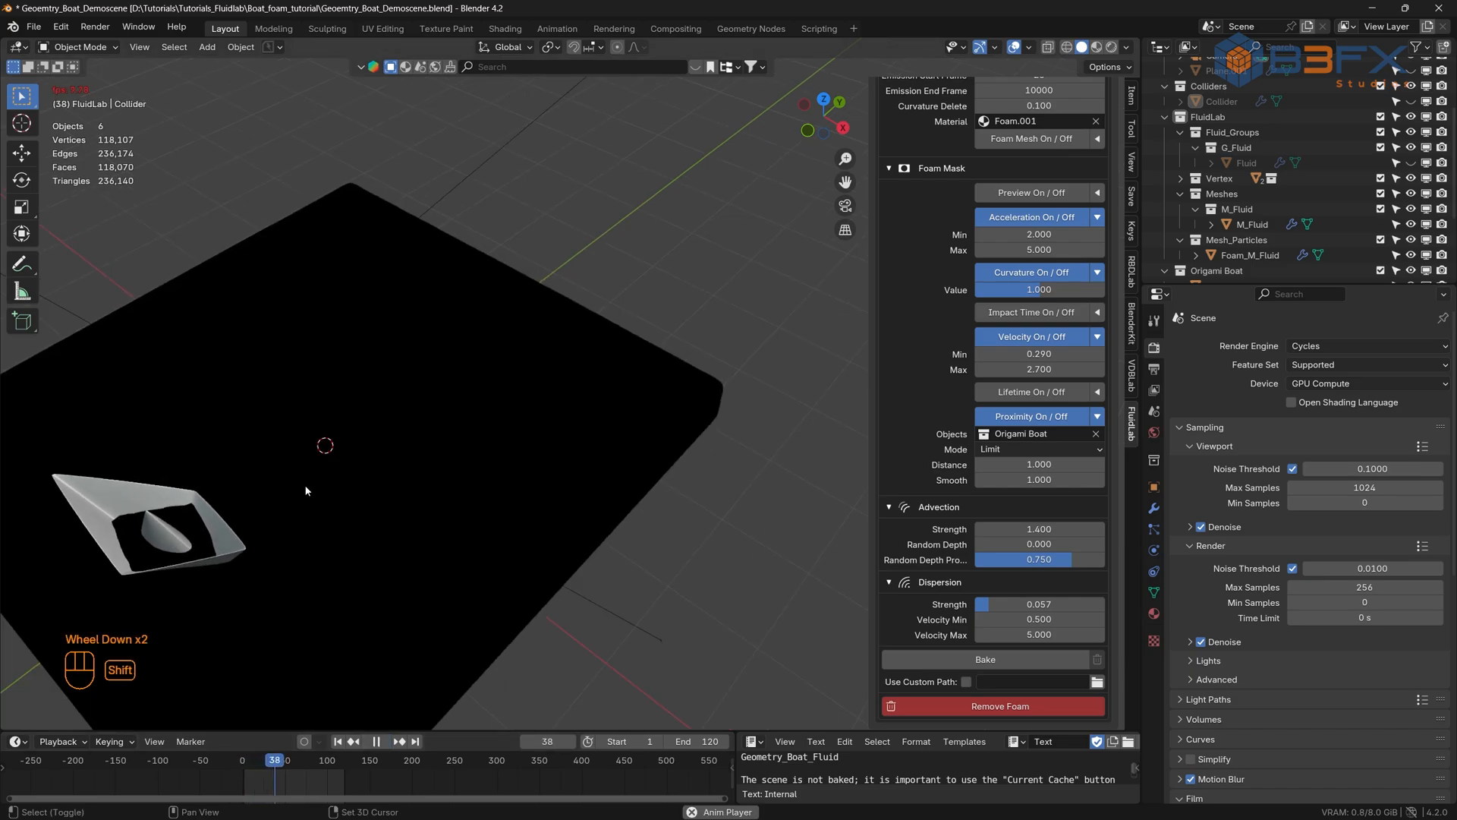
{"action": "middle_click_drag", "start_coordinate": [318, 522], "coordinate": [524, 371], "text": "shift"}
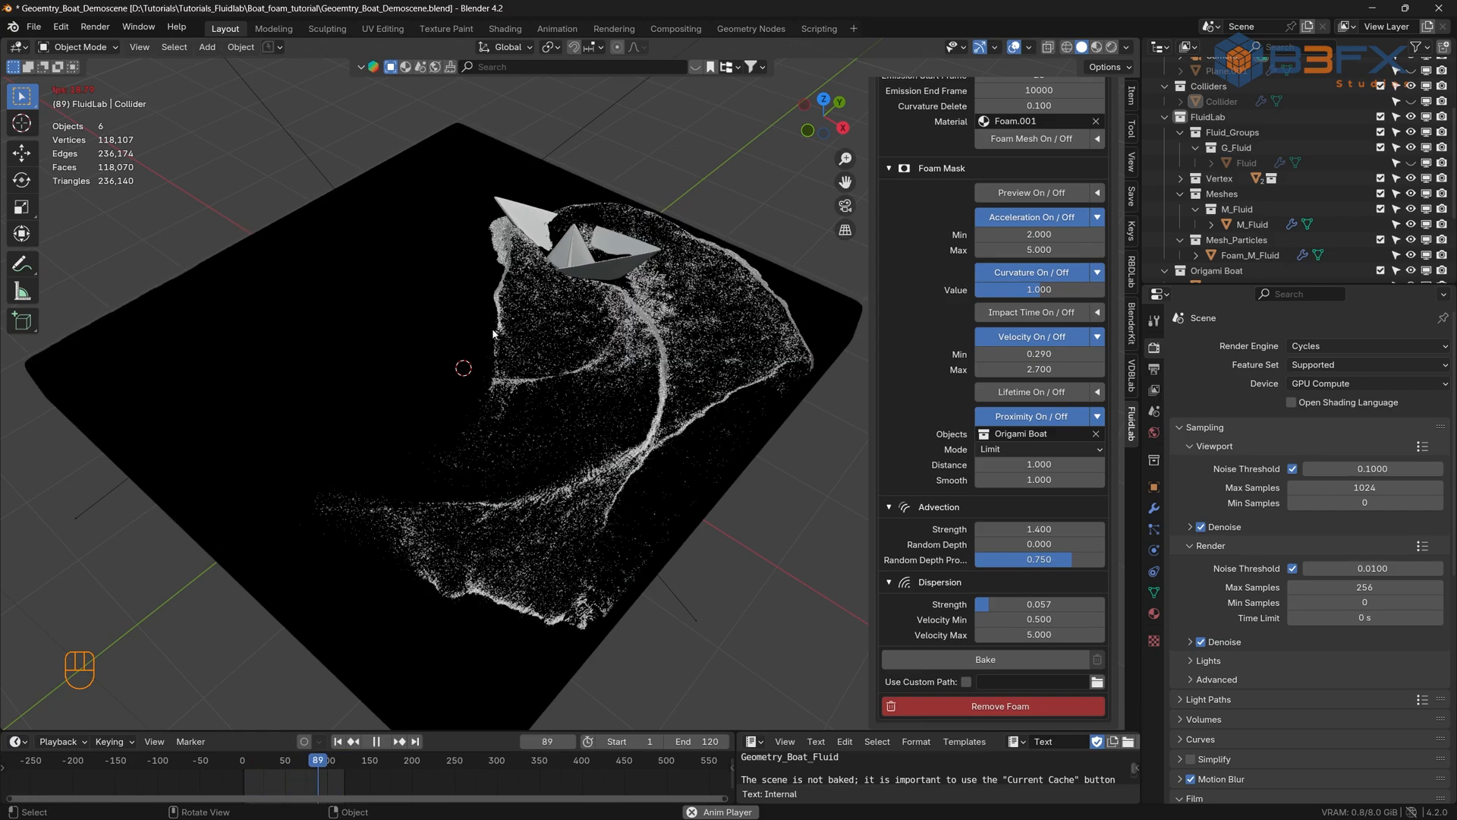
{"action": "key", "text": "space"}
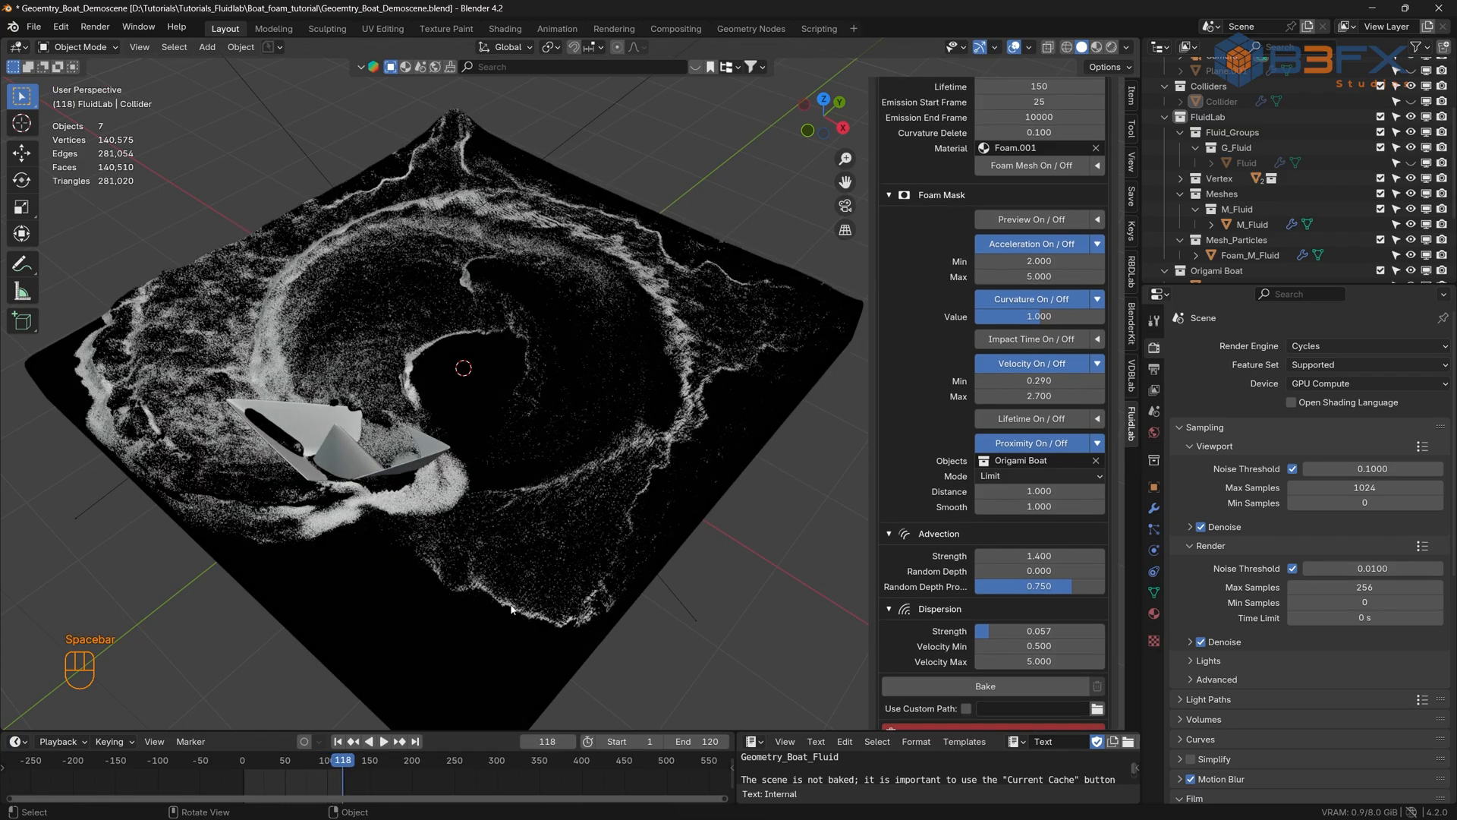
- Bake the foam particles from frame 1 and play the animation through to frame 114
{"action": "left_click", "coordinate": [339, 744]}
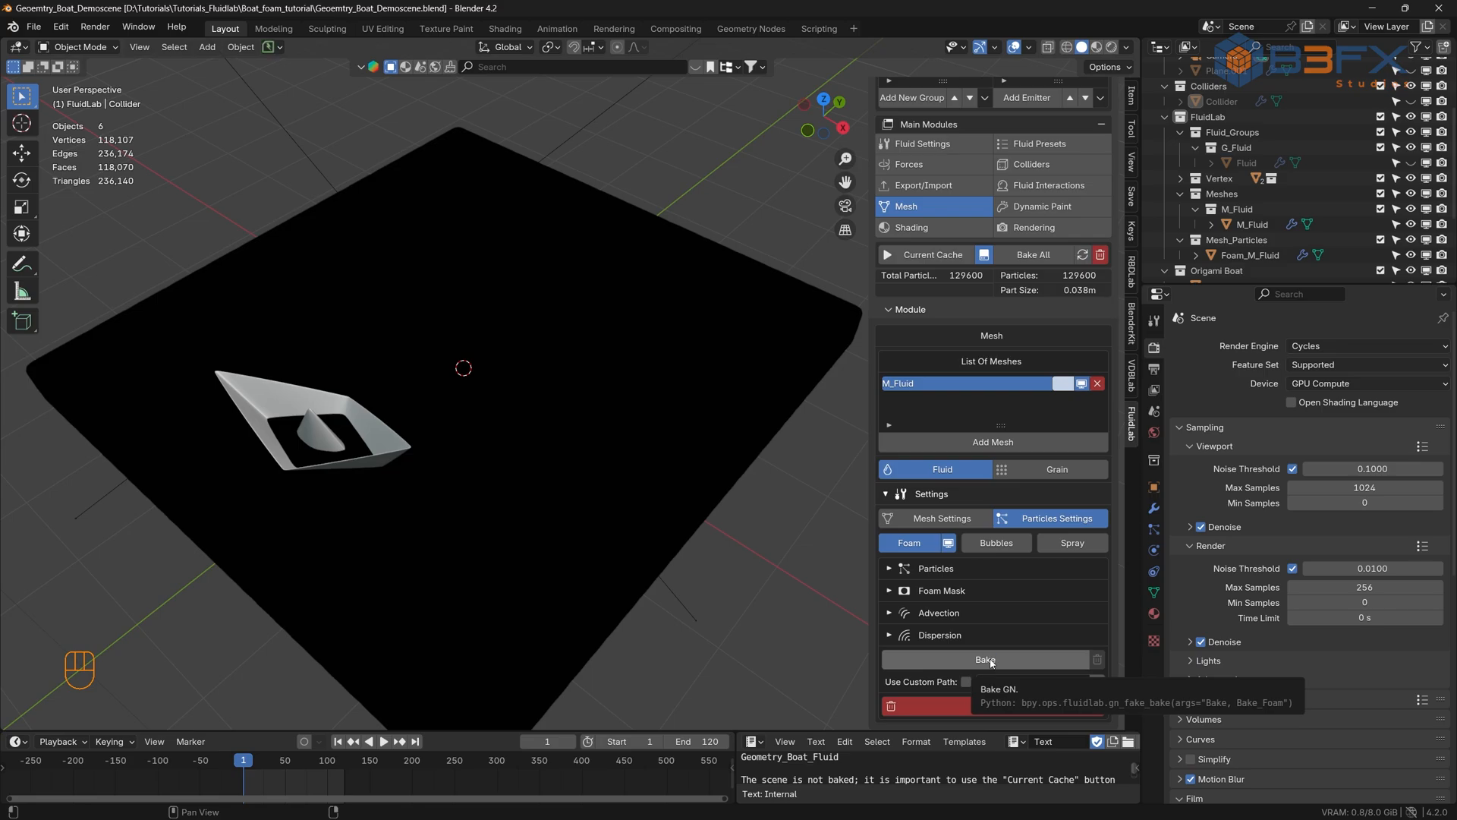
{"action": "left_click", "coordinate": [991, 660]}
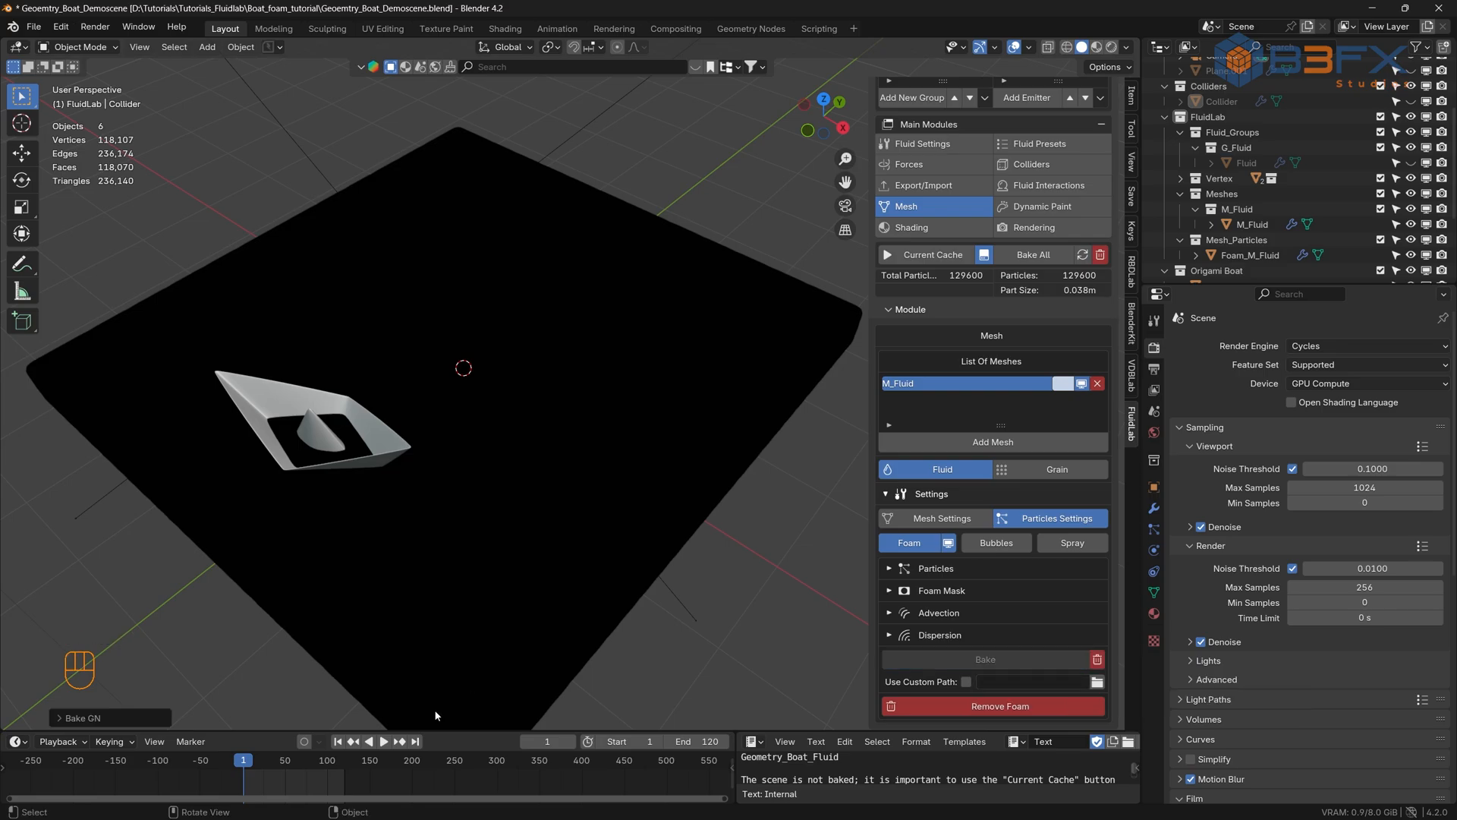
{"action": "left_click", "coordinate": [385, 741]}
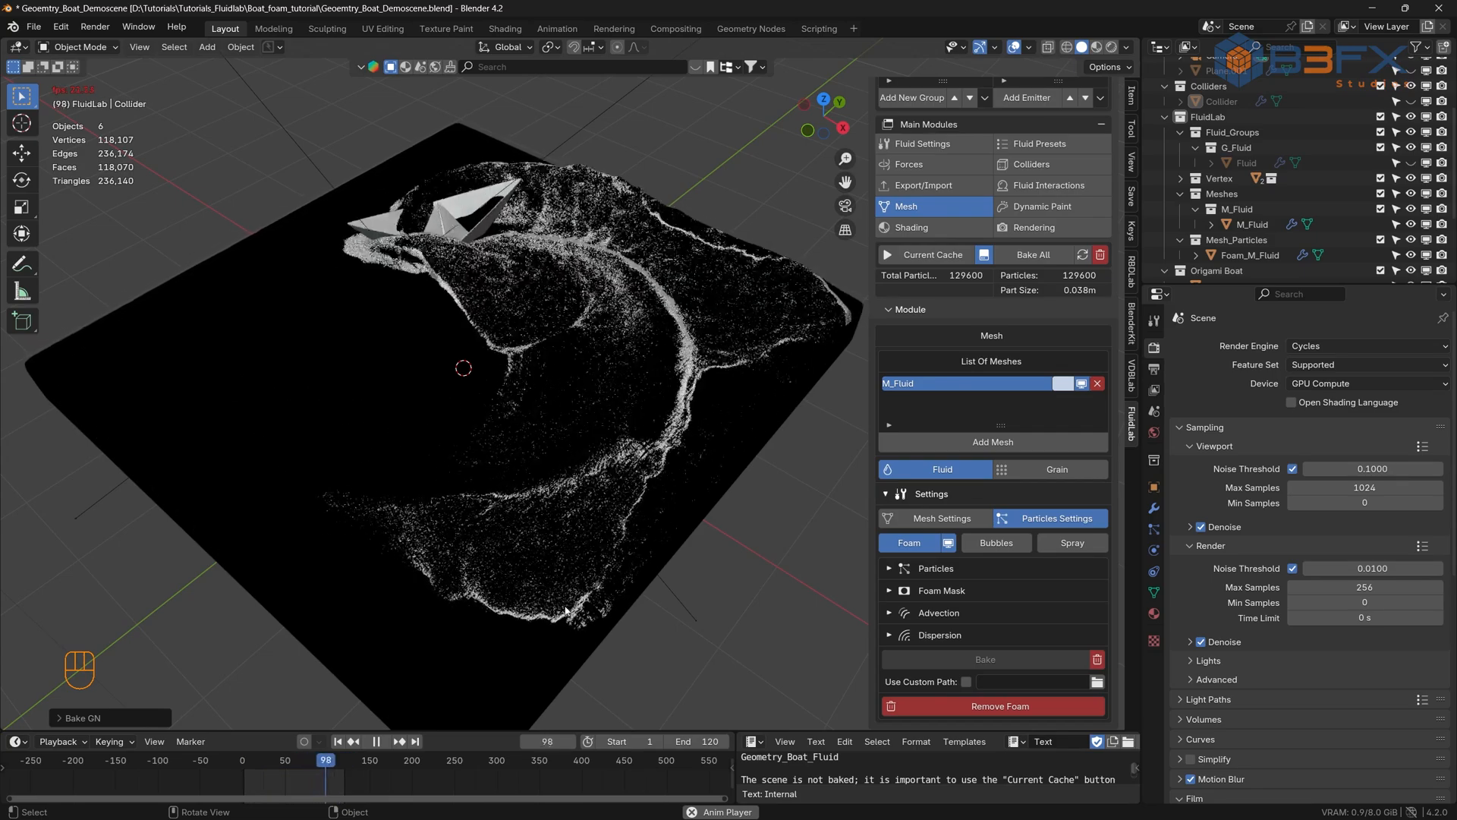
{"action": "key", "text": "space"}
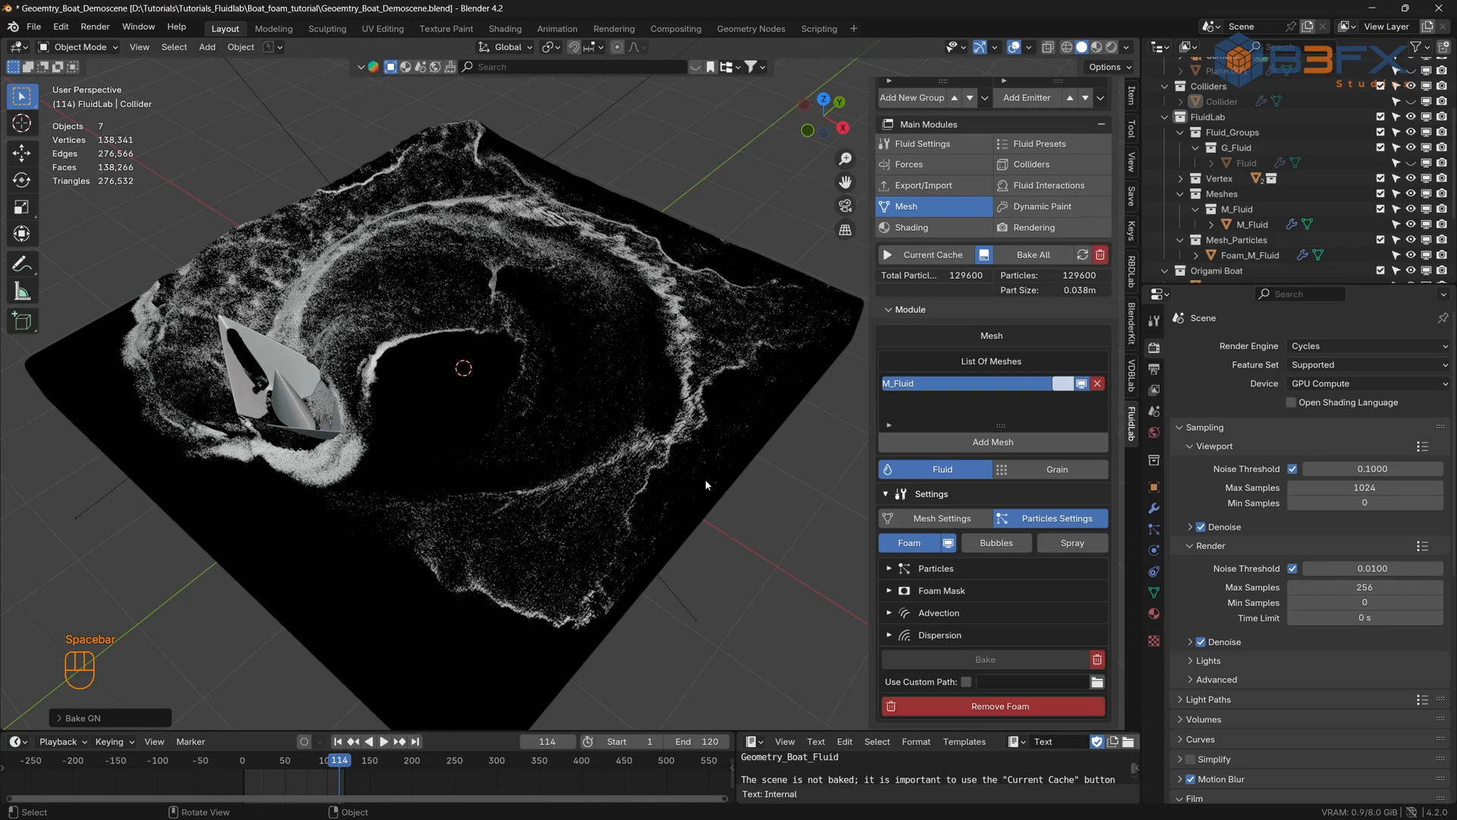